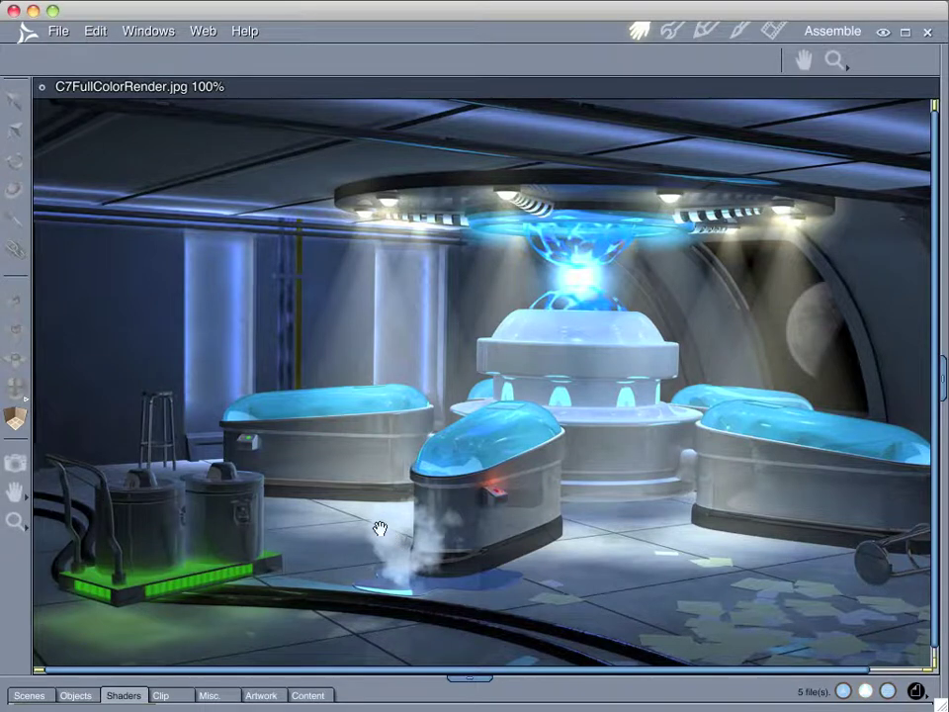
# Review the C7StarterRender.jpg image, and return to the C7CryoStarter_UnTextured.car scene.
pyautogui.click(44, 89)
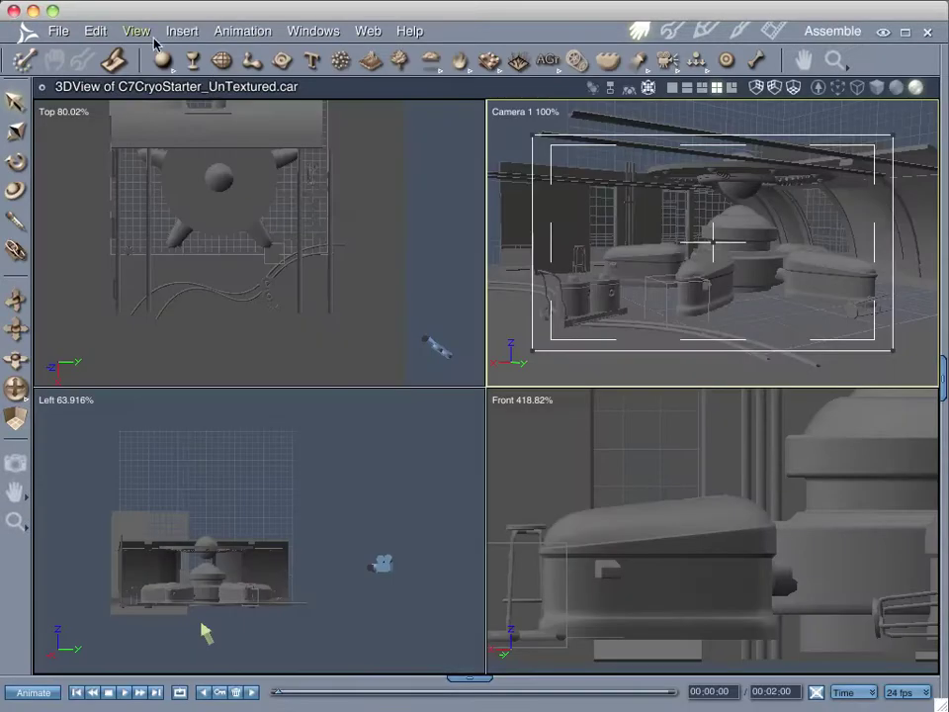
pyautogui.click(314, 31)
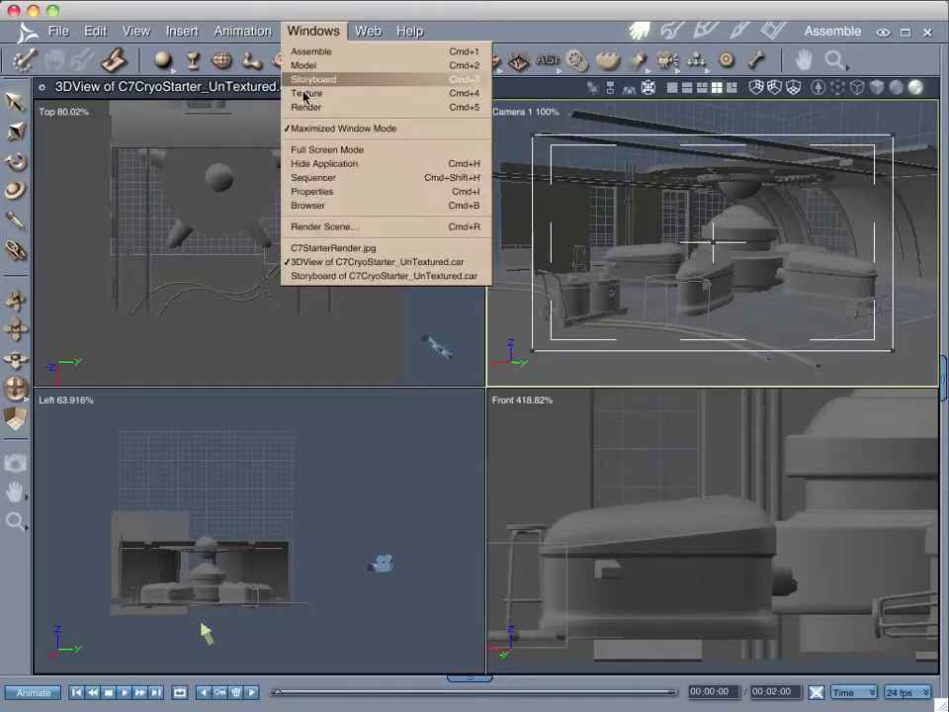
pyautogui.click(314, 248)
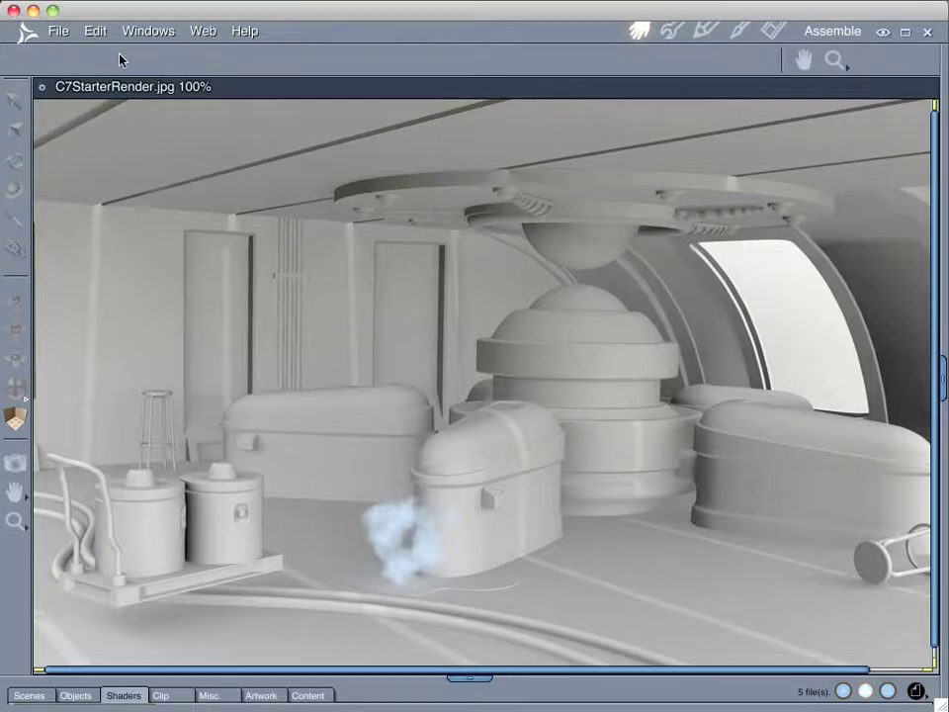
pyautogui.click(42, 89)
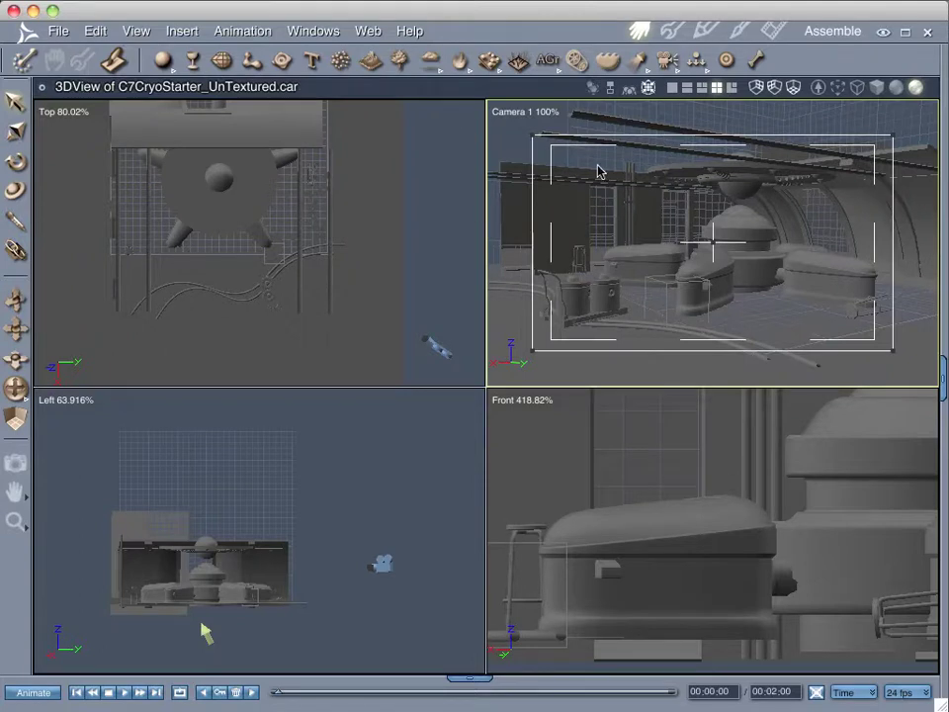
# Switch the Top, Left and Front views to wireframe display, leaving the Camera 1 view shaded.
pyautogui.click(138, 32)
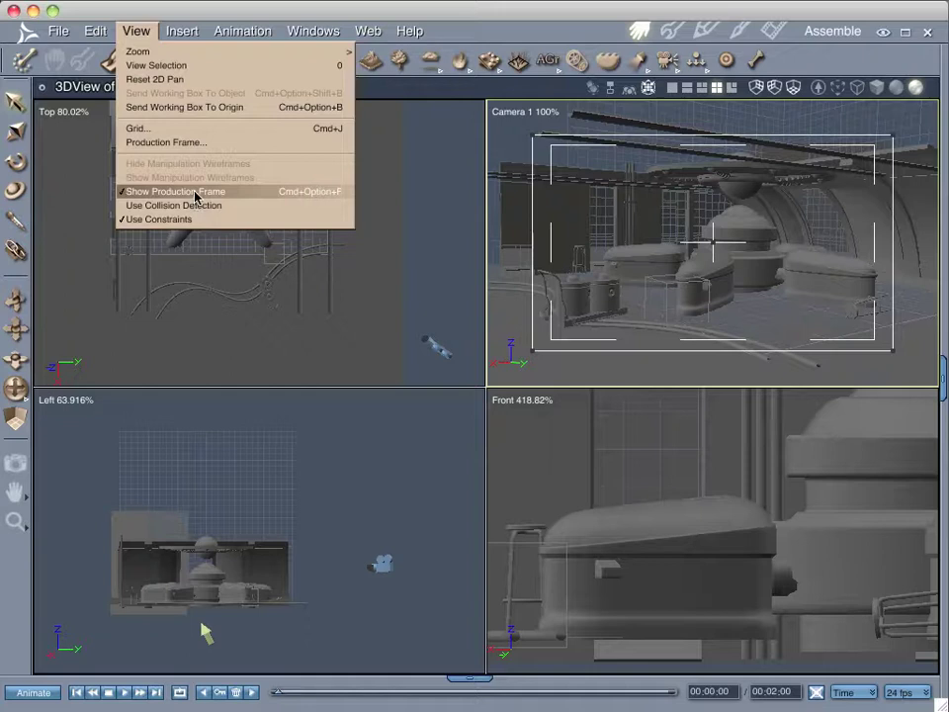
pyautogui.click(429, 196)
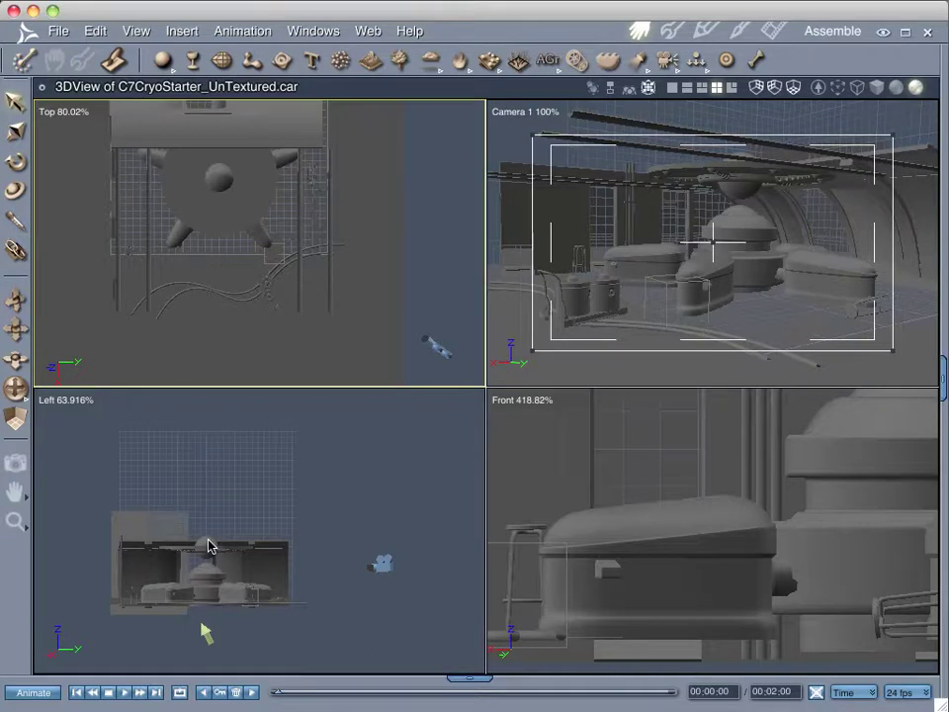
pyautogui.scroll(4, 203, 589)
pyautogui.scroll(2, 203, 588)
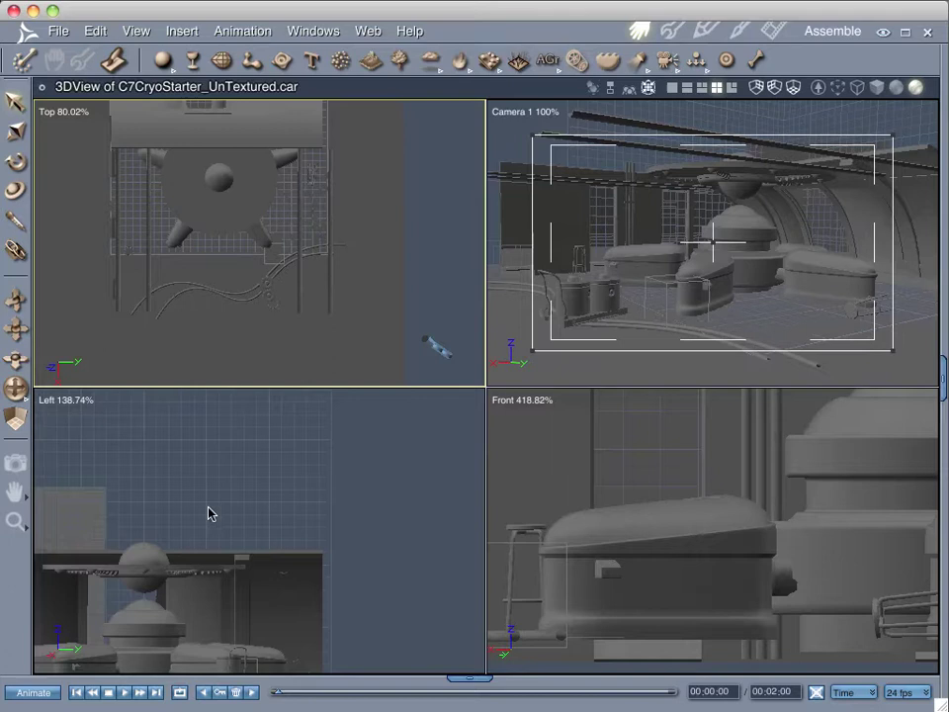
pyautogui.moveTo(206, 511); pyautogui.dragTo(312, 424, button='middle')
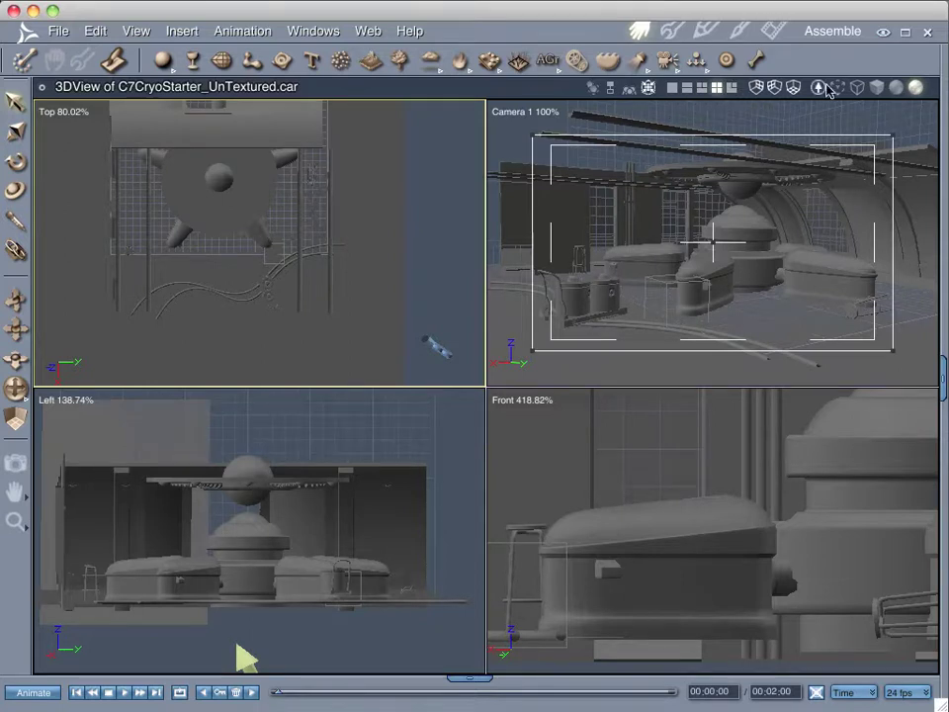
pyautogui.click(858, 88)
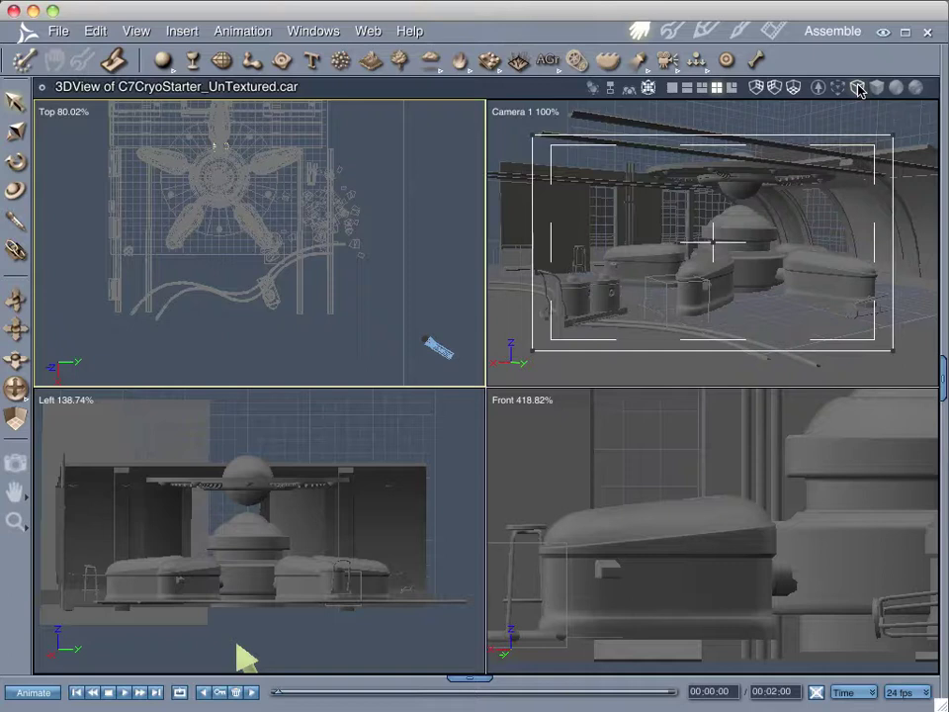
pyautogui.click(456, 503)
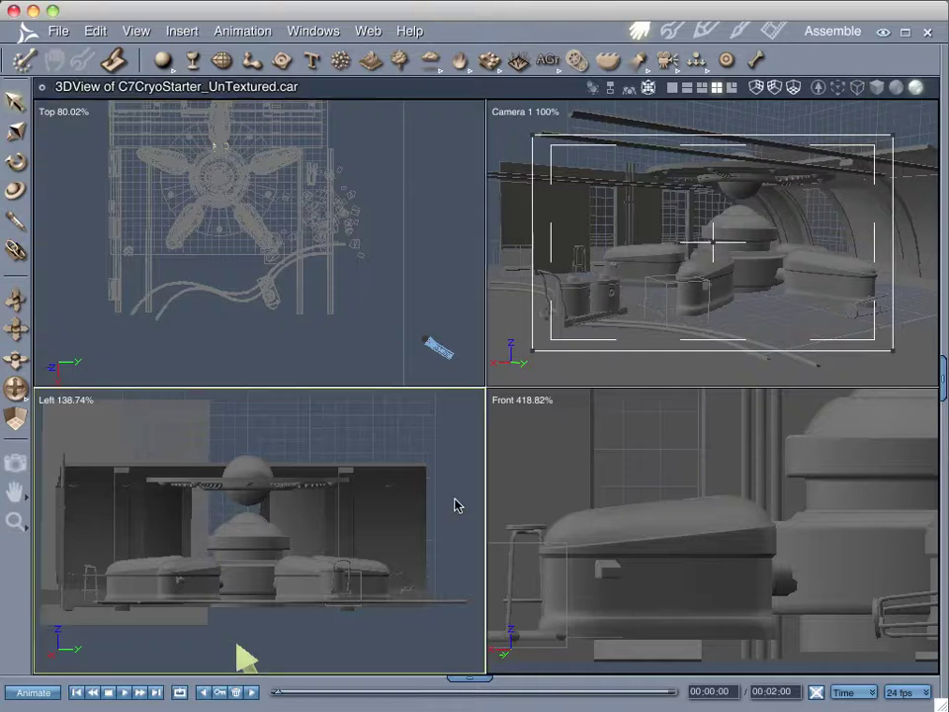
pyautogui.click(857, 88)
pyautogui.click(633, 495)
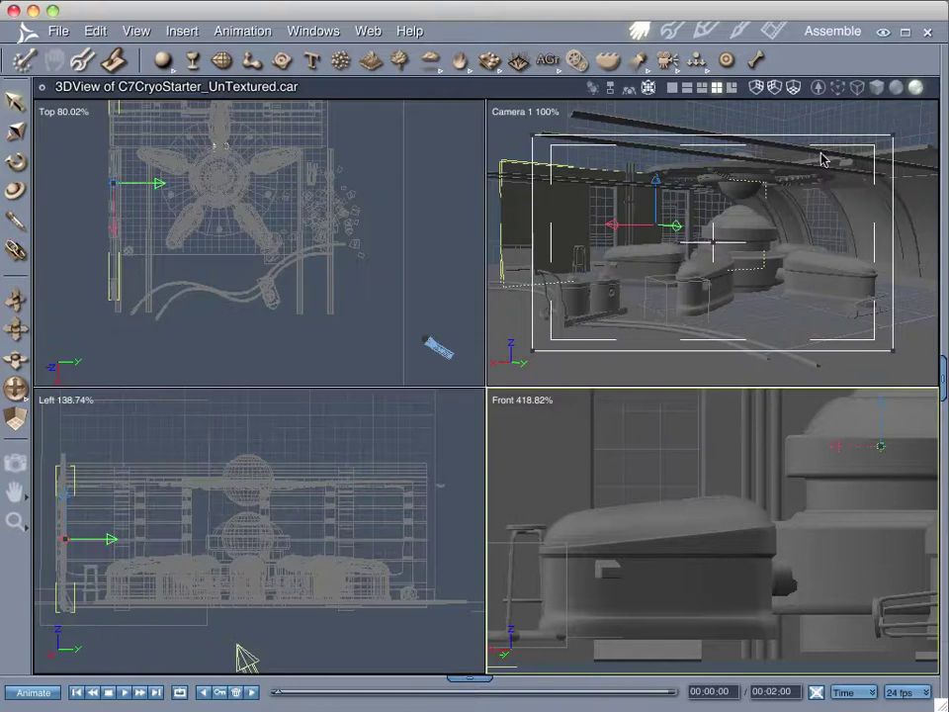
pyautogui.click(858, 88)
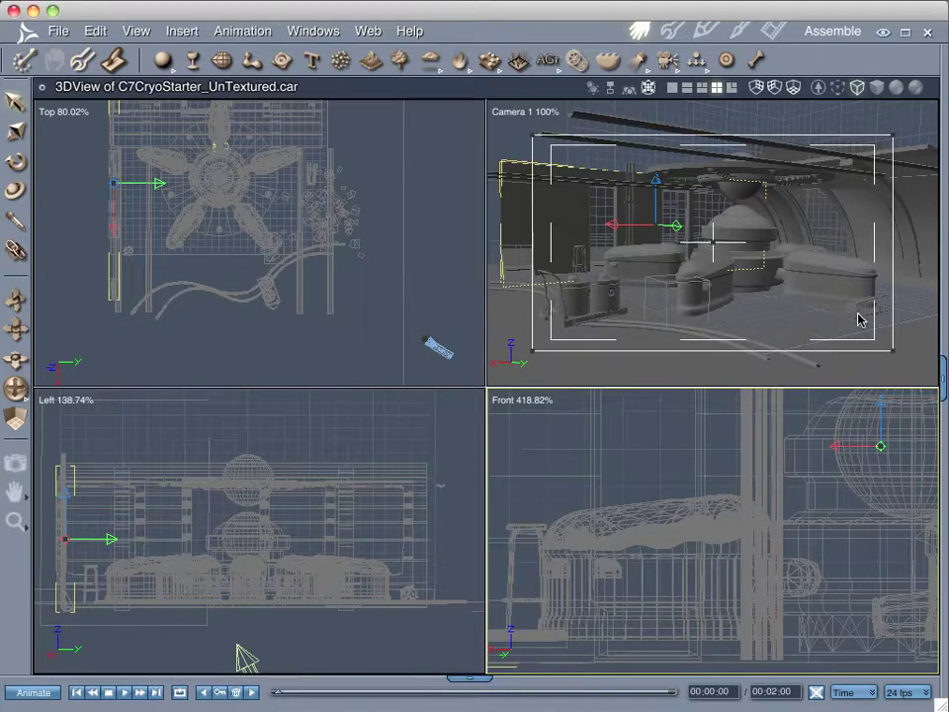
# Show the object properties and scene hierarchy, collapse the Station group, and inspect the contents of the first Light Ceiling Edge.
pyautogui.click(944, 378)
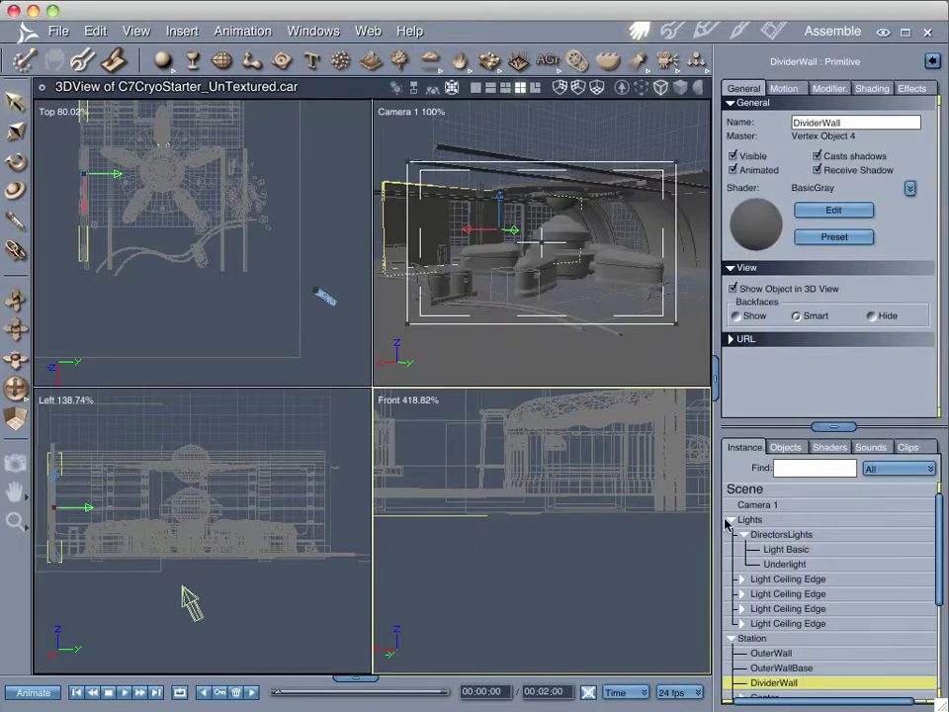
pyautogui.click(732, 639)
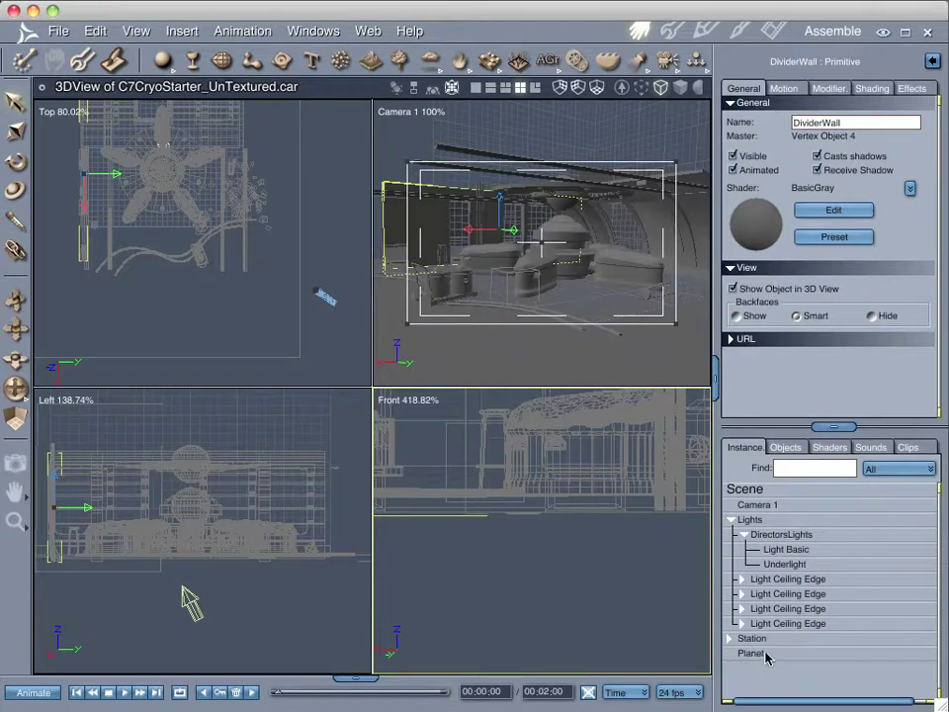
pyautogui.click(743, 579)
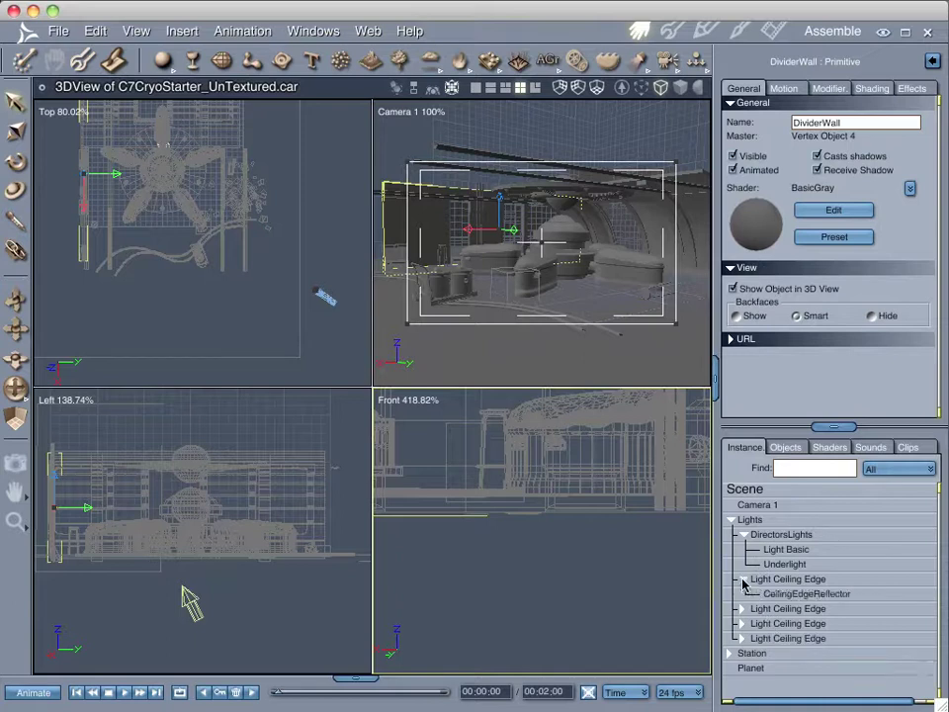
pyautogui.click(743, 580)
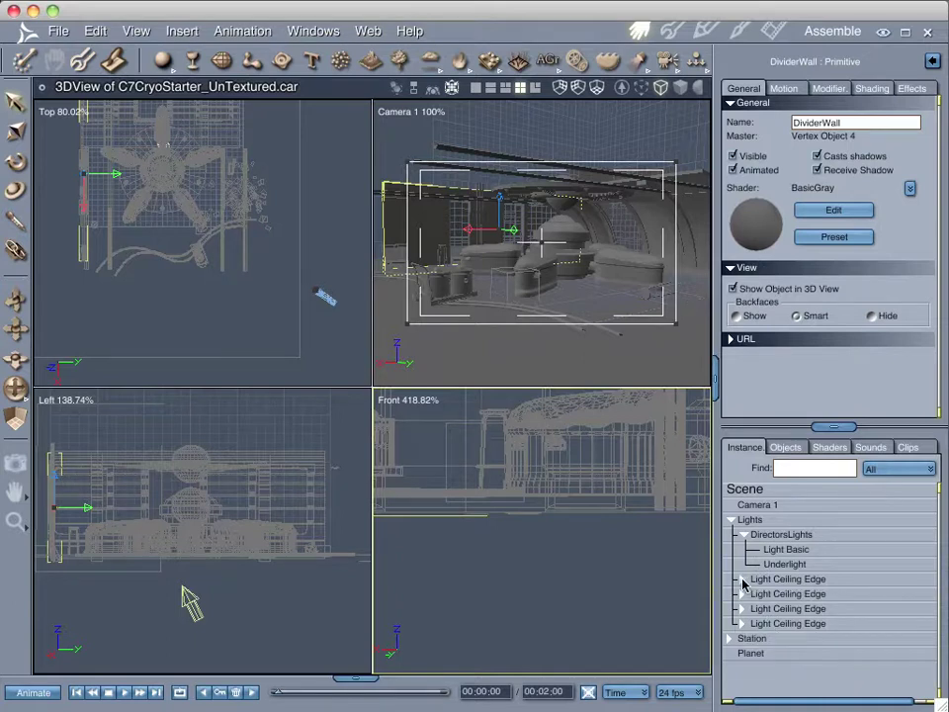
# Turn off visibility for the DirectorsLights group containing Light Basic and Underlight.
pyautogui.click(772, 537)
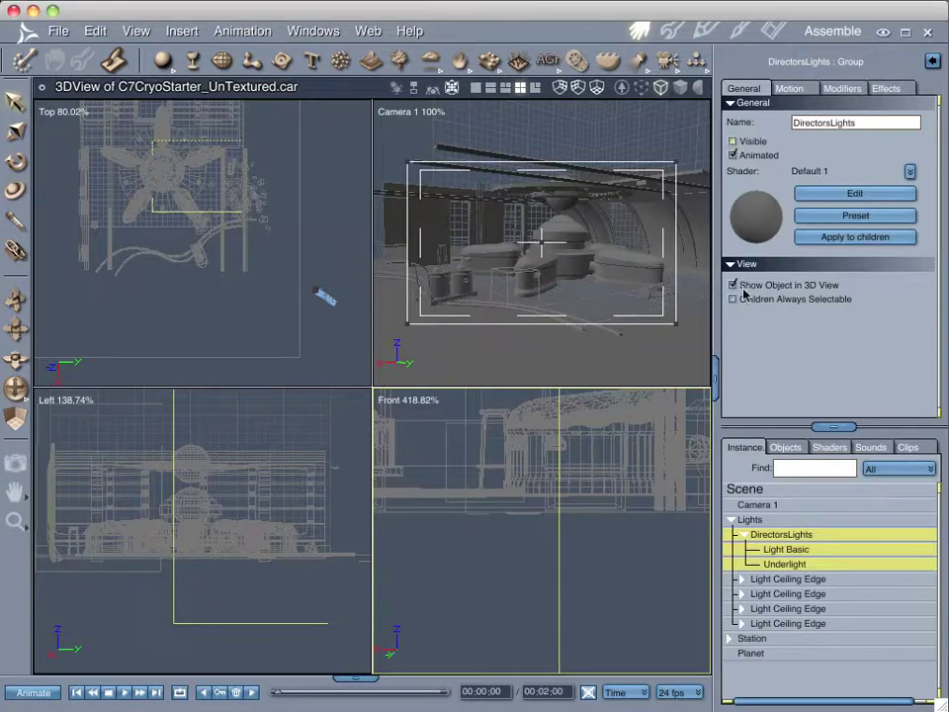
pyautogui.click(733, 143)
# Expand the Station group and examine the LowCeiling group's visibility and 3D view display settings.
pyautogui.click(733, 641)
pyautogui.scroll(-4, 807, 633)
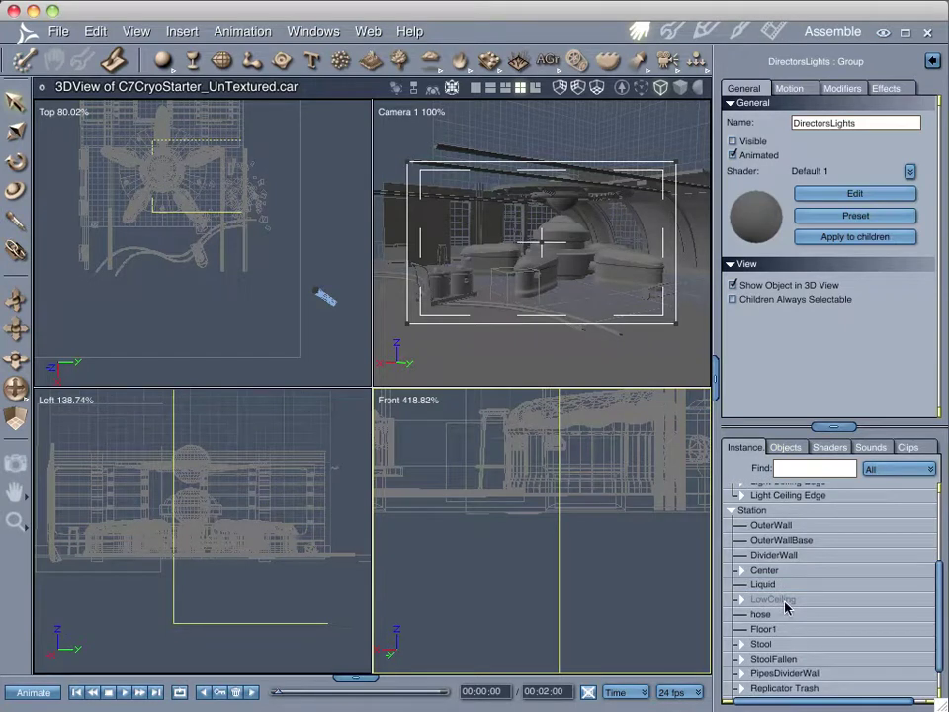
pyautogui.click(787, 608)
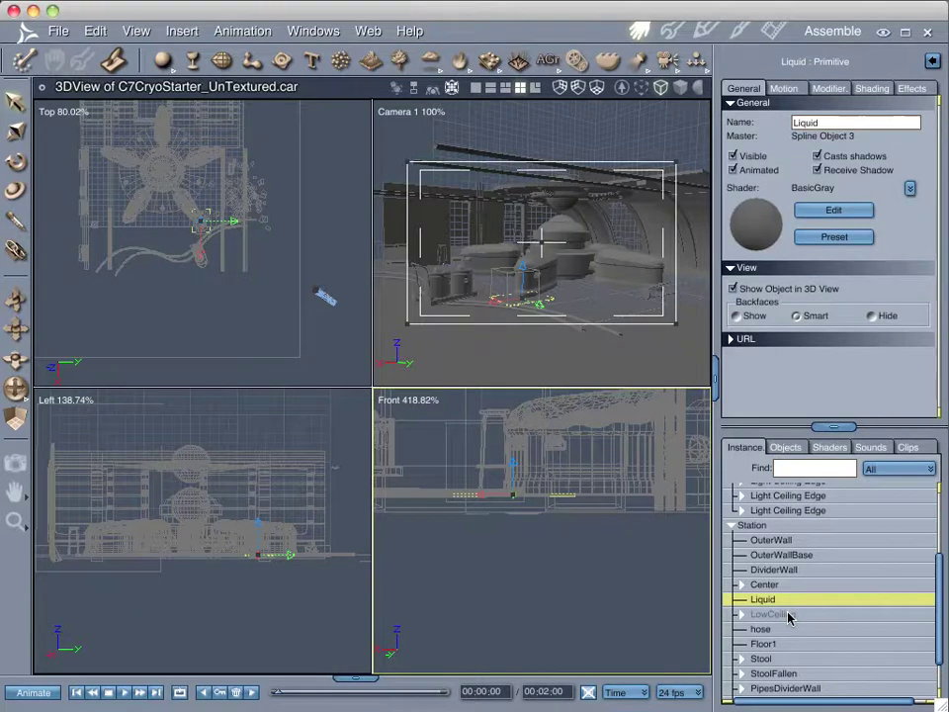
pyautogui.click(790, 617)
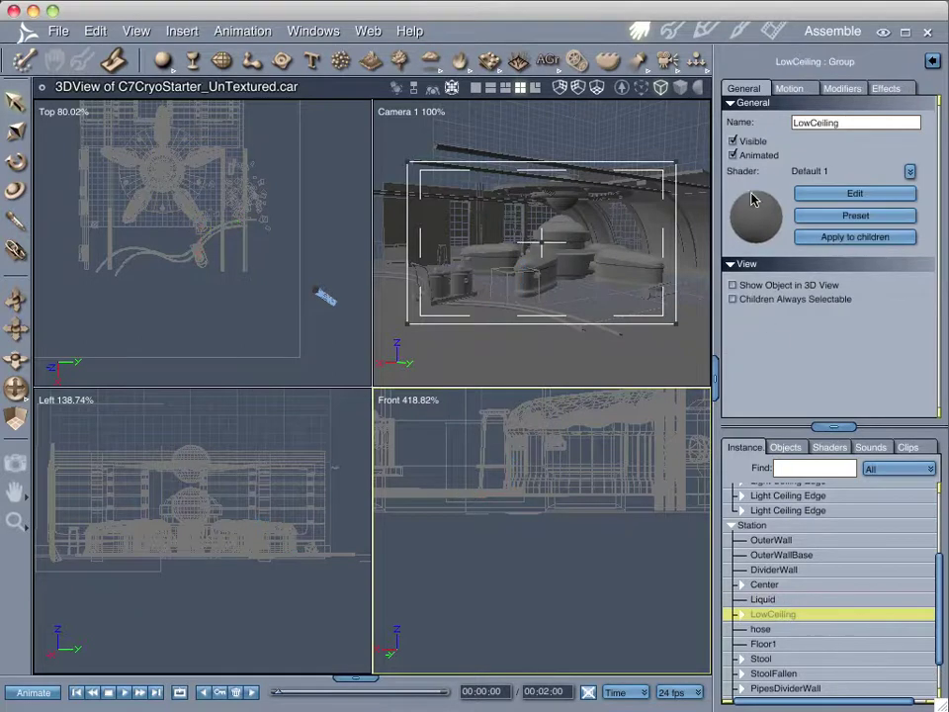
pyautogui.click(733, 156)
# Disable Sky Light and Indirect Light in the global illumination render settings.
pyautogui.click(772, 35)
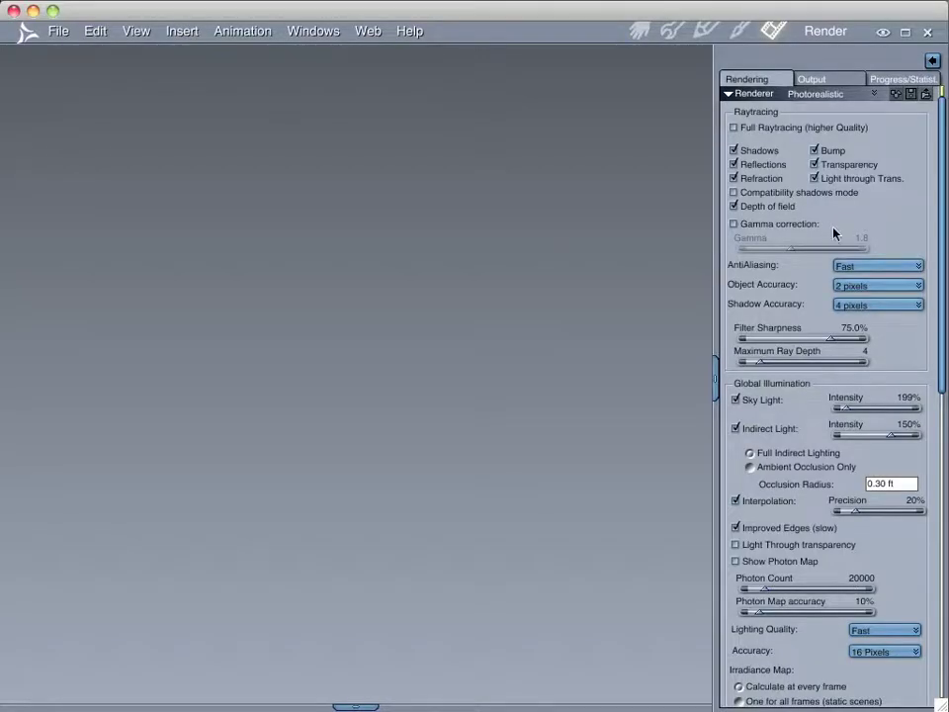
pyautogui.click(736, 401)
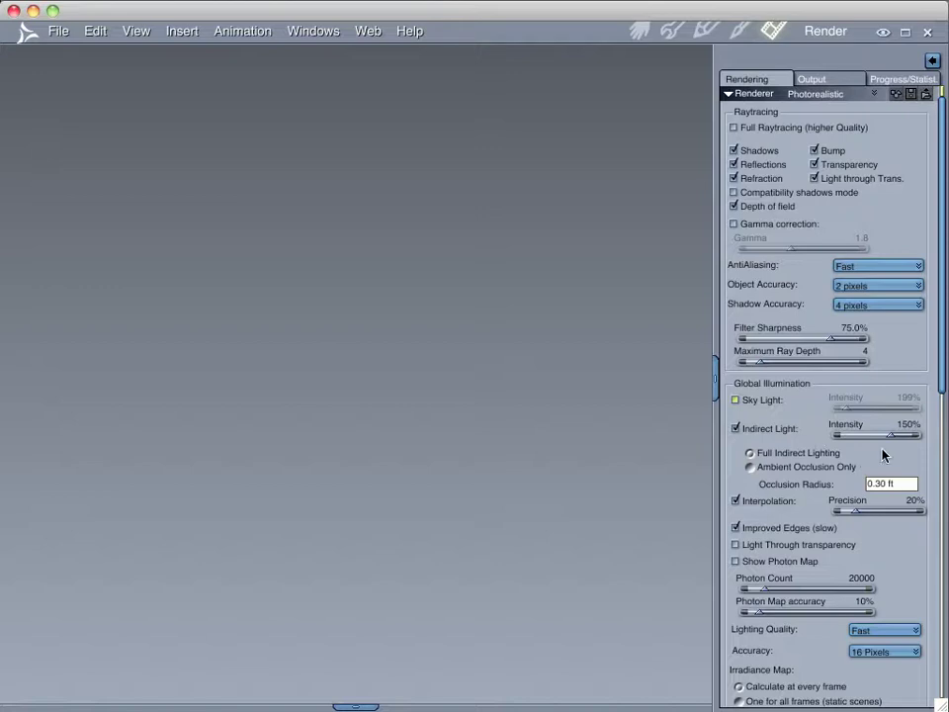
pyautogui.click(735, 429)
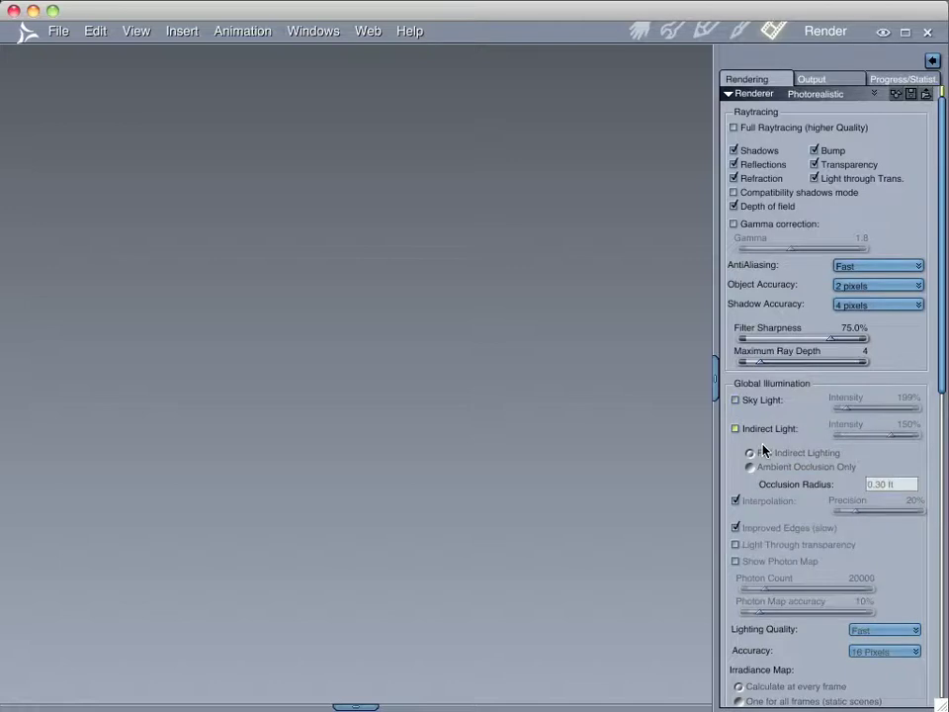
# Return to the Assemble room and test render the production frame in the Camera 1 view.
pyautogui.click(639, 31)
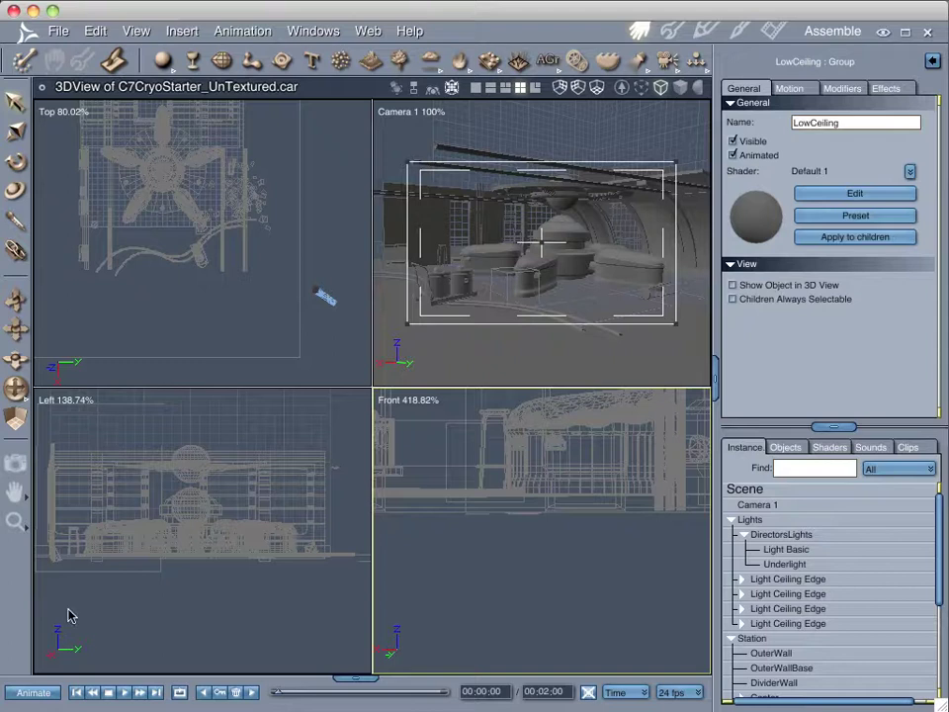
pyautogui.click(18, 467)
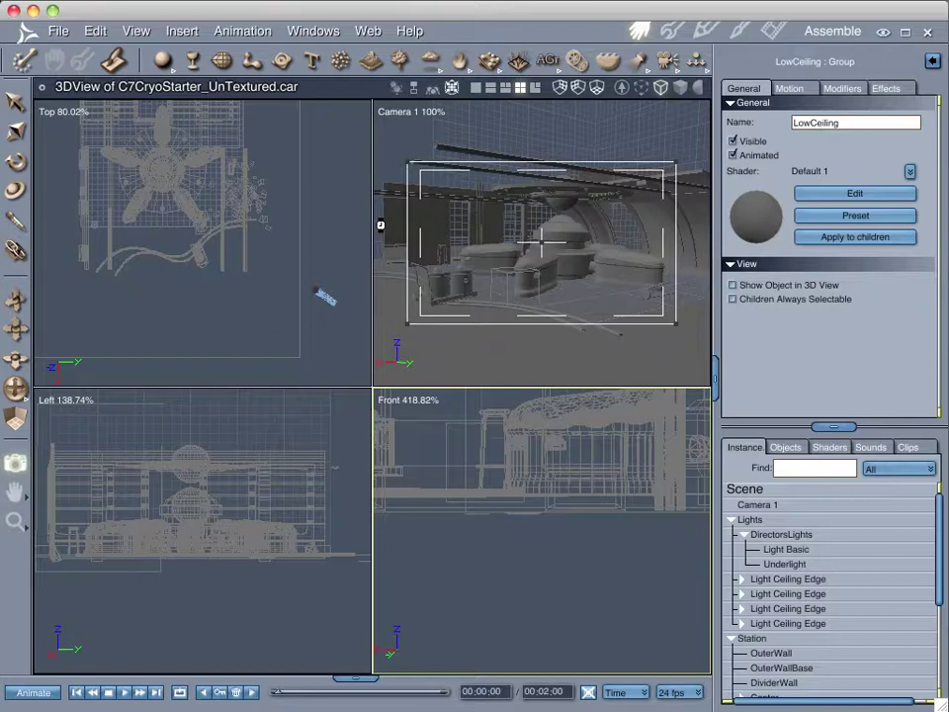
pyautogui.click(380, 226)
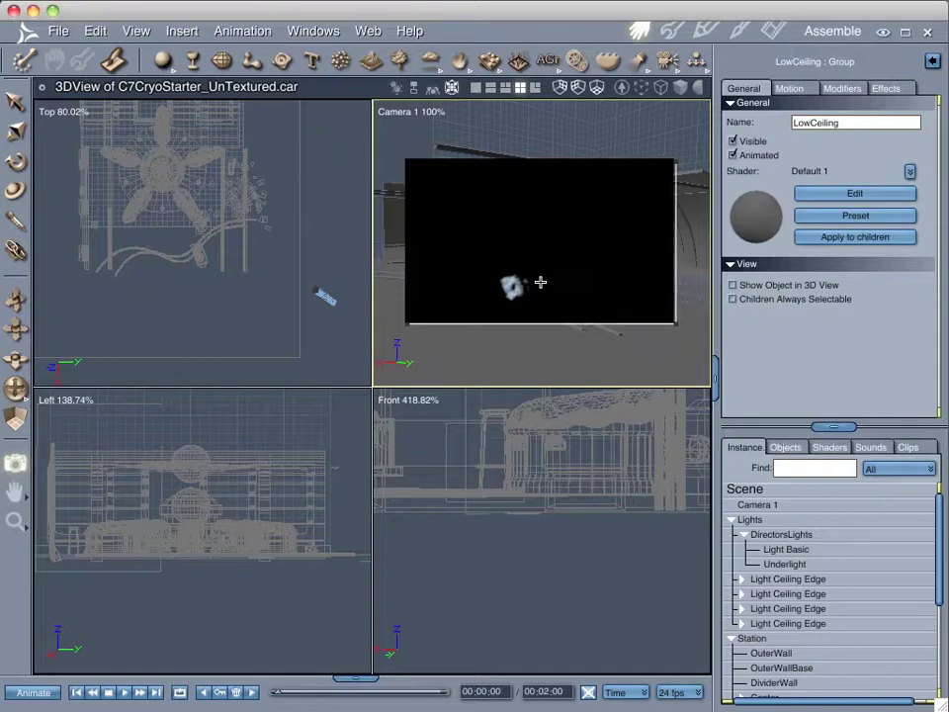
pyautogui.click(541, 282)
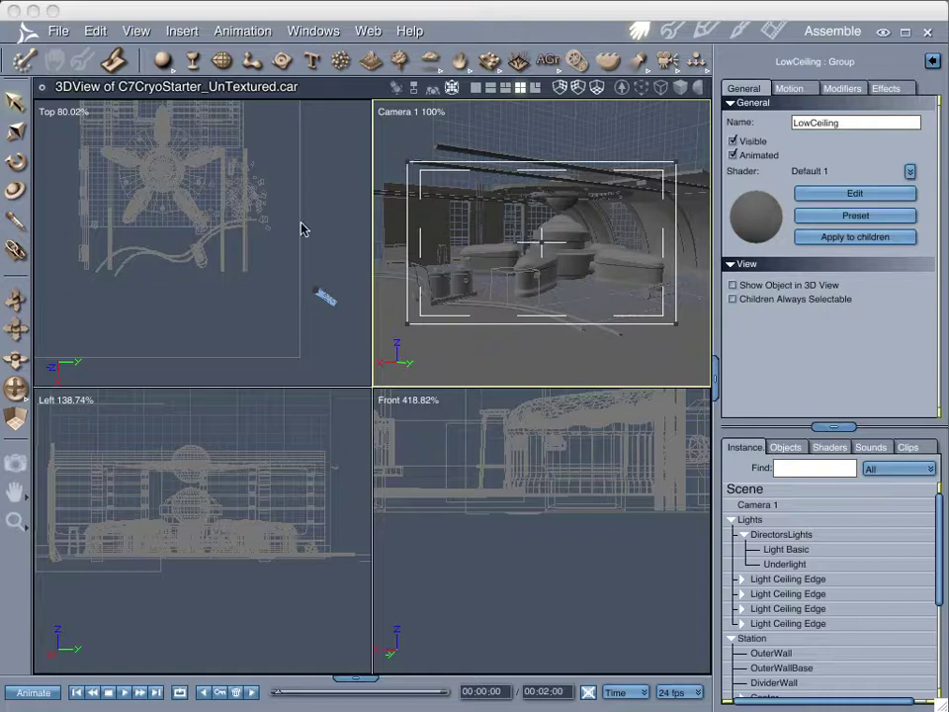
# Insert a Shape Light into the scene and collapse the Station group to find it in the hierarchy.
pyautogui.click(182, 31)
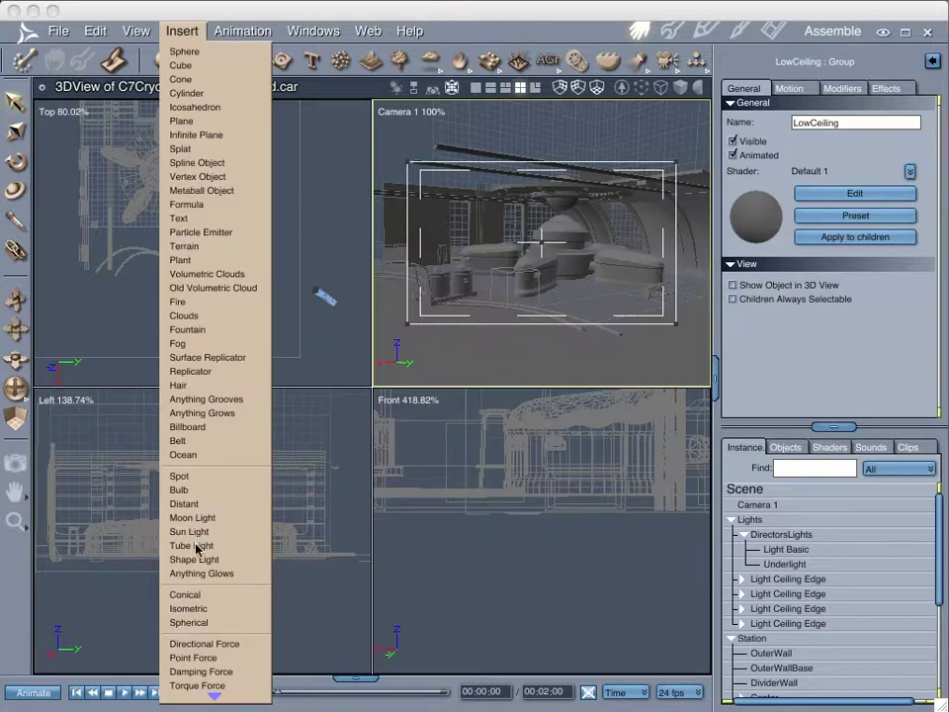
pyautogui.press('Escape')
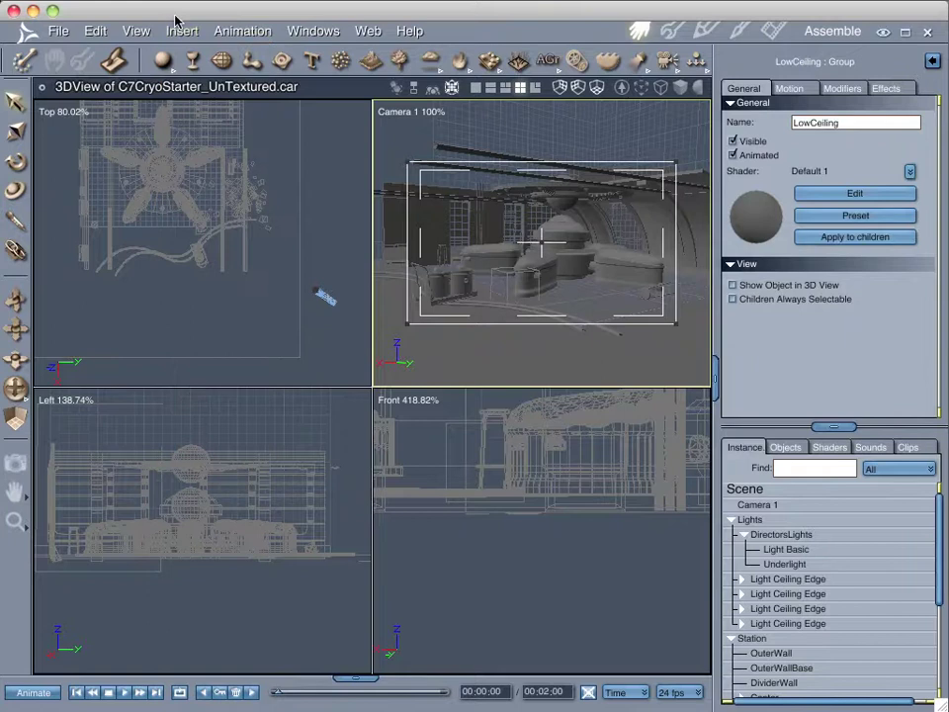
pyautogui.click(182, 31)
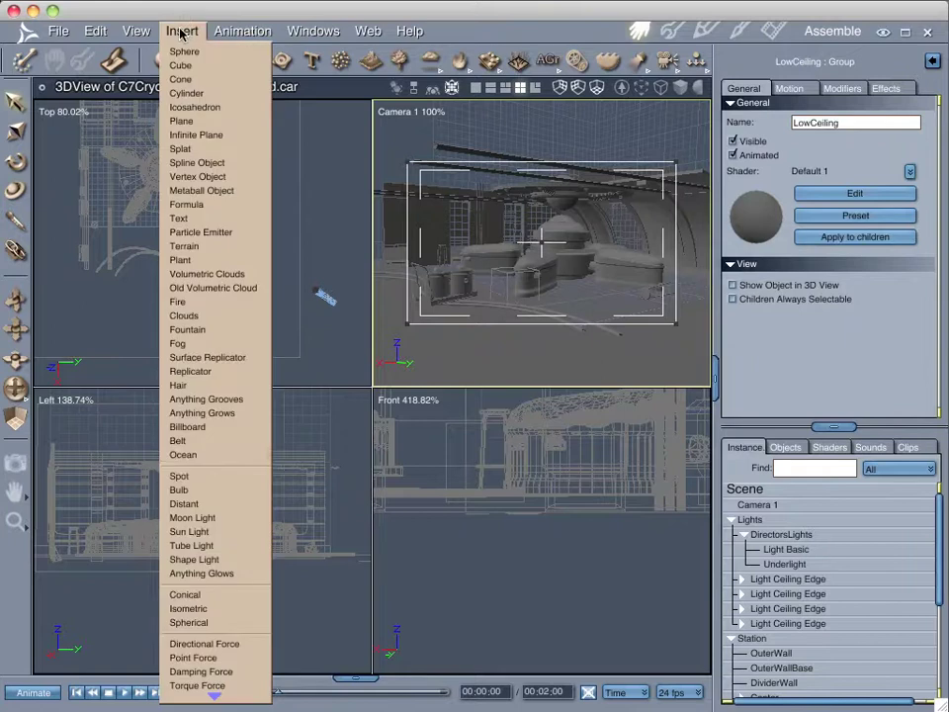
pyautogui.click(207, 566)
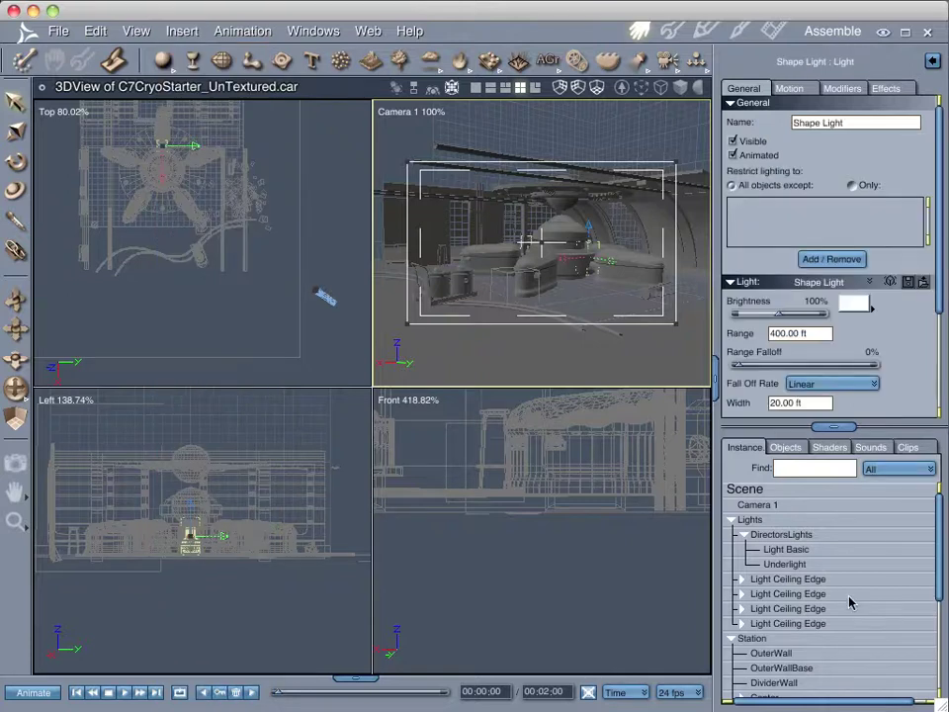
pyautogui.scroll(-4, 852, 594)
pyautogui.scroll(3, 856, 591)
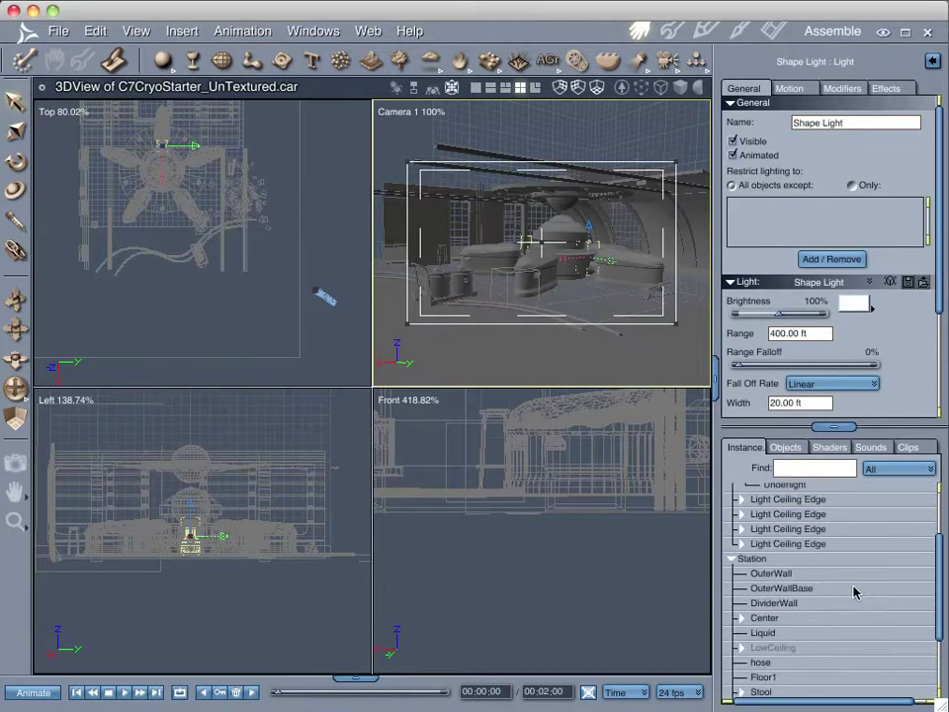
pyautogui.click(733, 560)
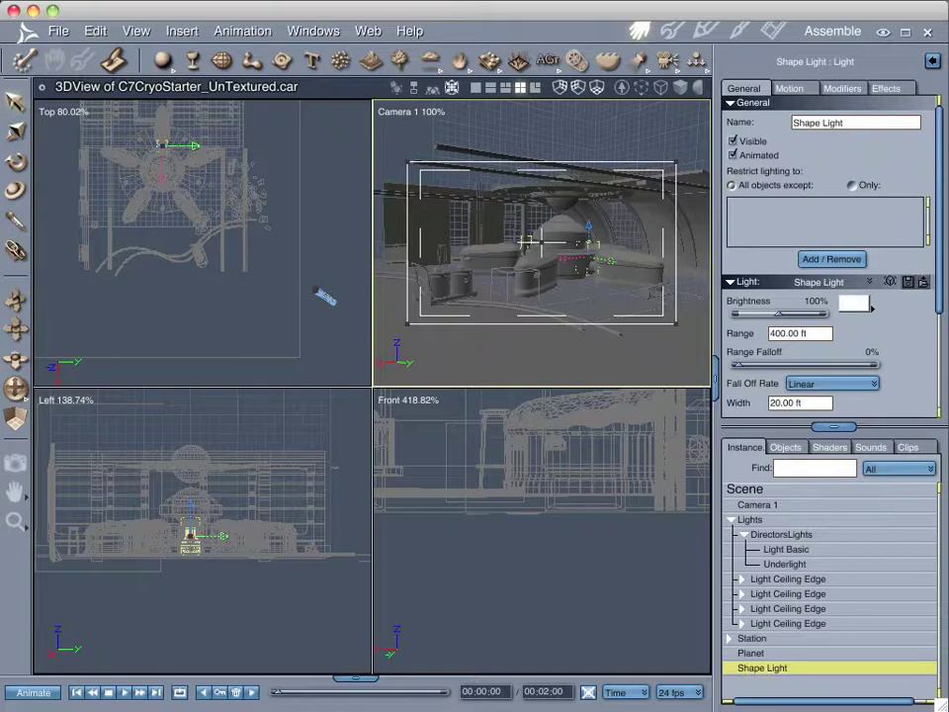
# Rename the new shape light as BulbRing and center it in the Top view.
pyautogui.click(819, 123)
pyautogui.write('BulbRing')
pyautogui.press('Return')
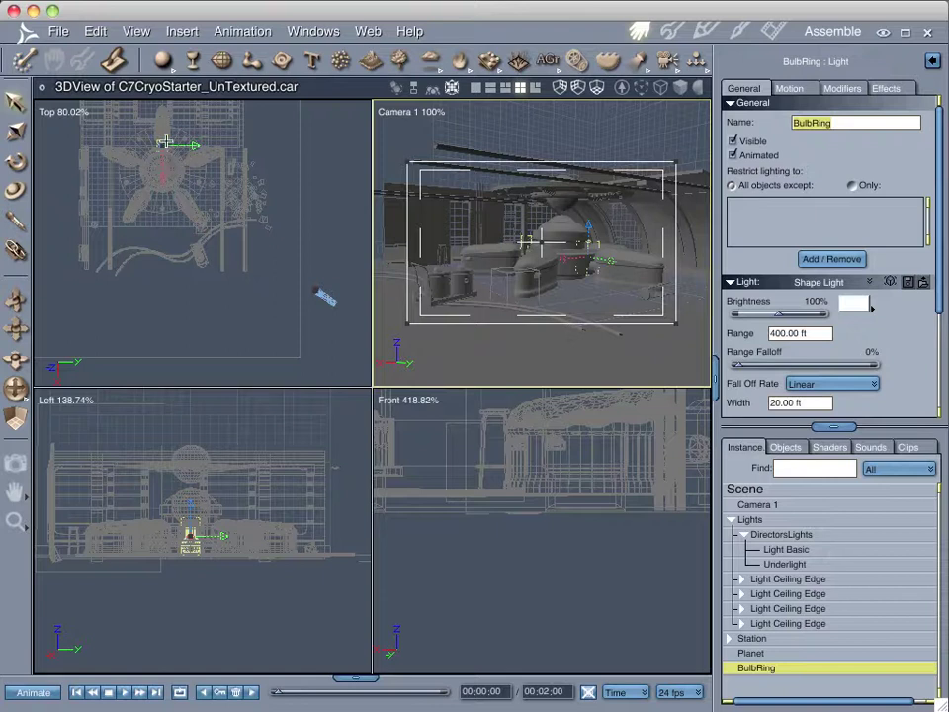
pyautogui.moveTo(163, 147); pyautogui.dragTo(203, 228)
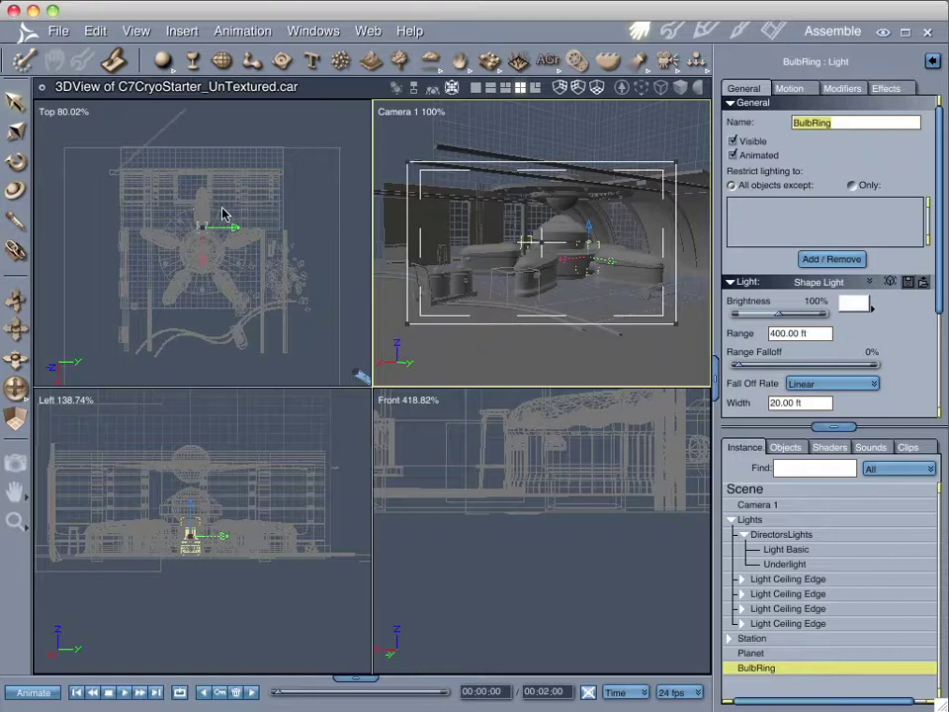
# Move the BulbRing light onto the central hub's axis in the Top view and raise it between the two spheres in the Front view.
pyautogui.scroll(8, 211, 237)
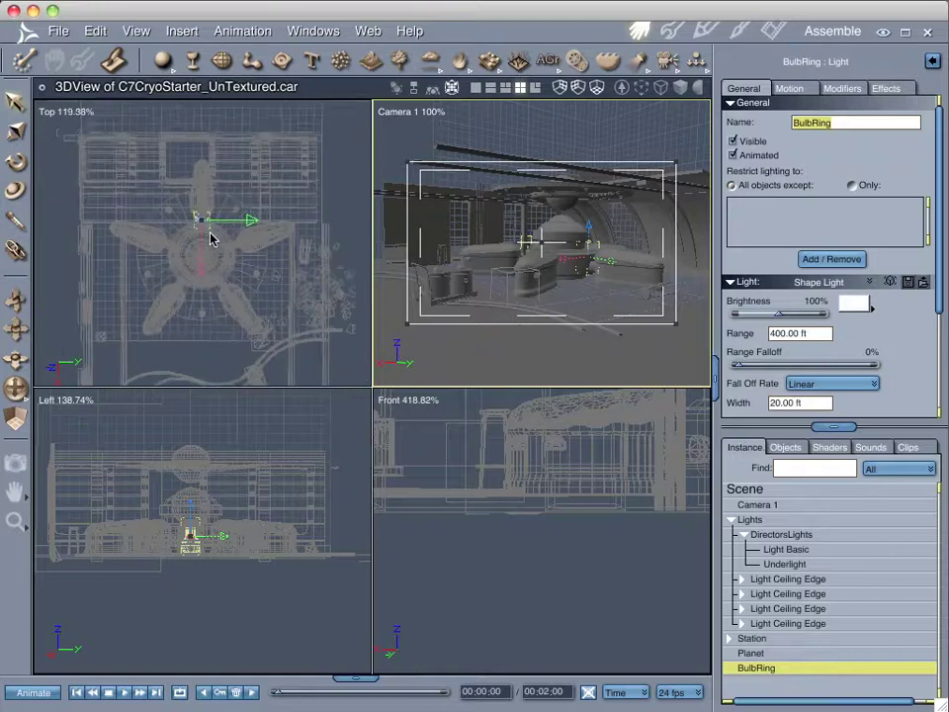
pyautogui.scroll(5, 211, 238)
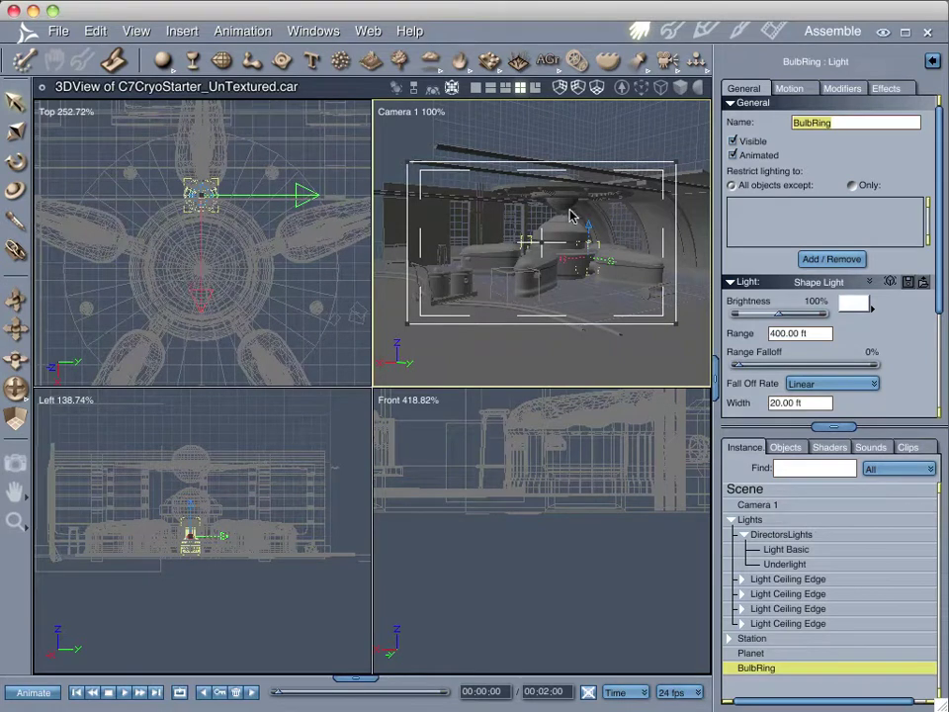
pyautogui.moveTo(204, 299); pyautogui.dragTo(210, 373)
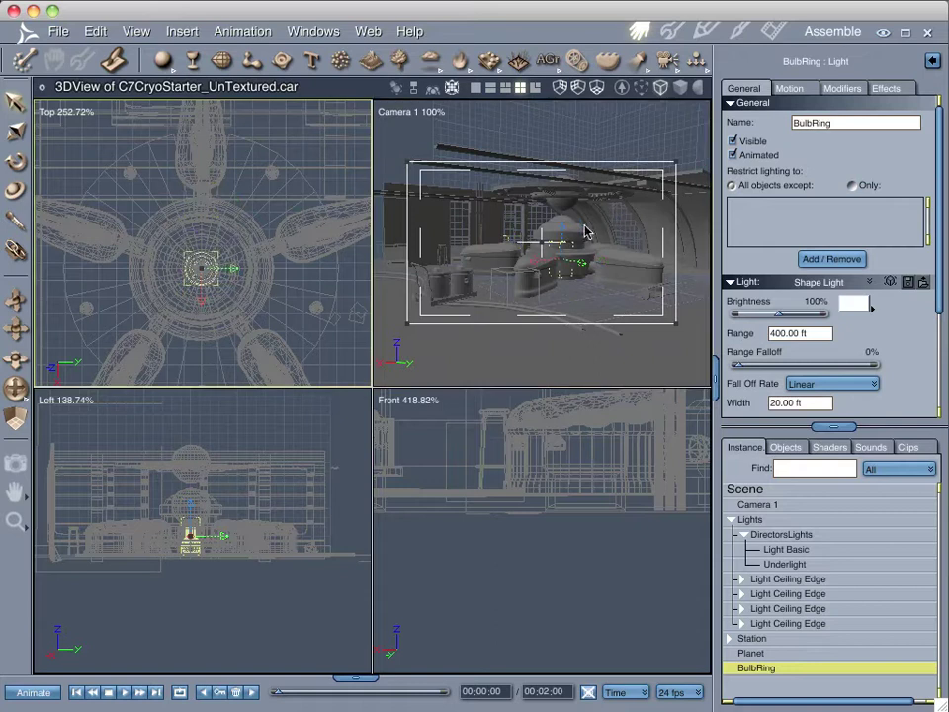
pyautogui.moveTo(632, 498); pyautogui.dragTo(479, 592)
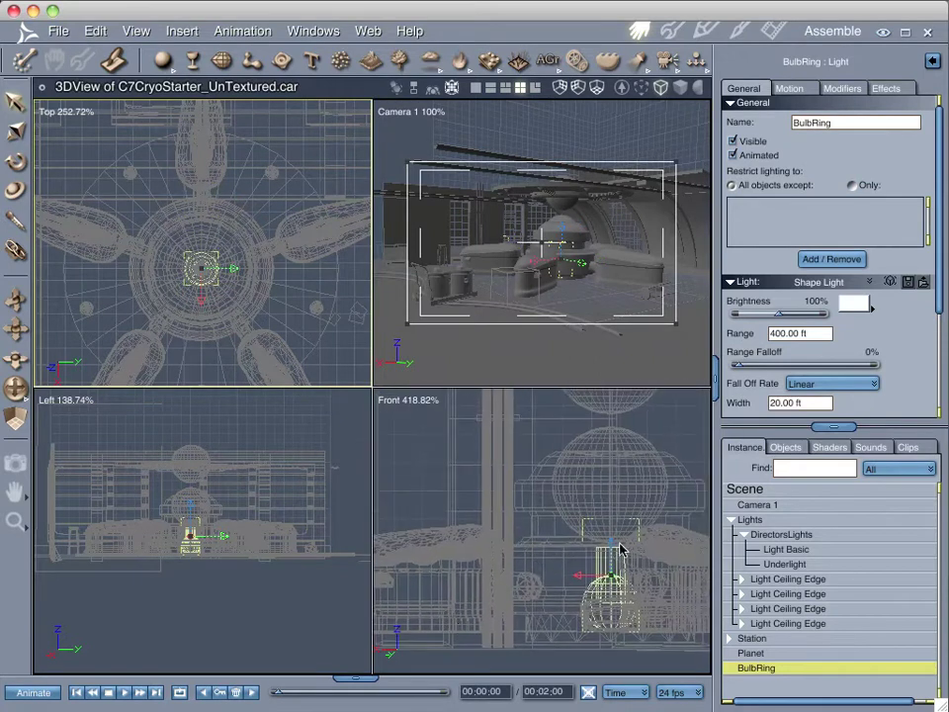
pyautogui.moveTo(606, 465); pyautogui.dragTo(607, 389)
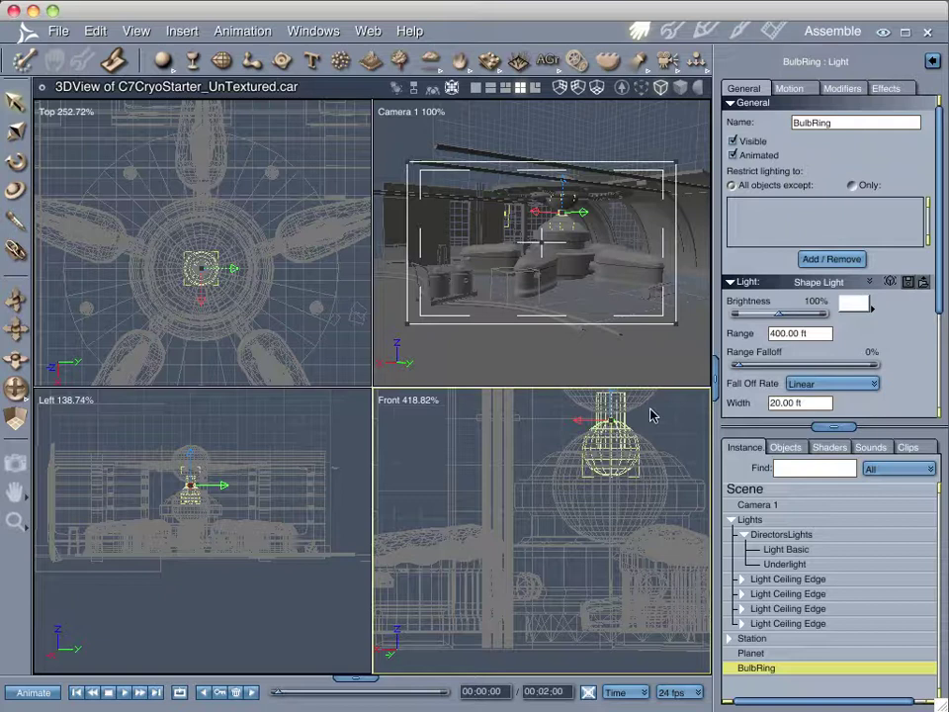
# Scale the BulbRing light to 10% overall and place it inside the Lights group in the scene hierarchy.
pyautogui.click(794, 91)
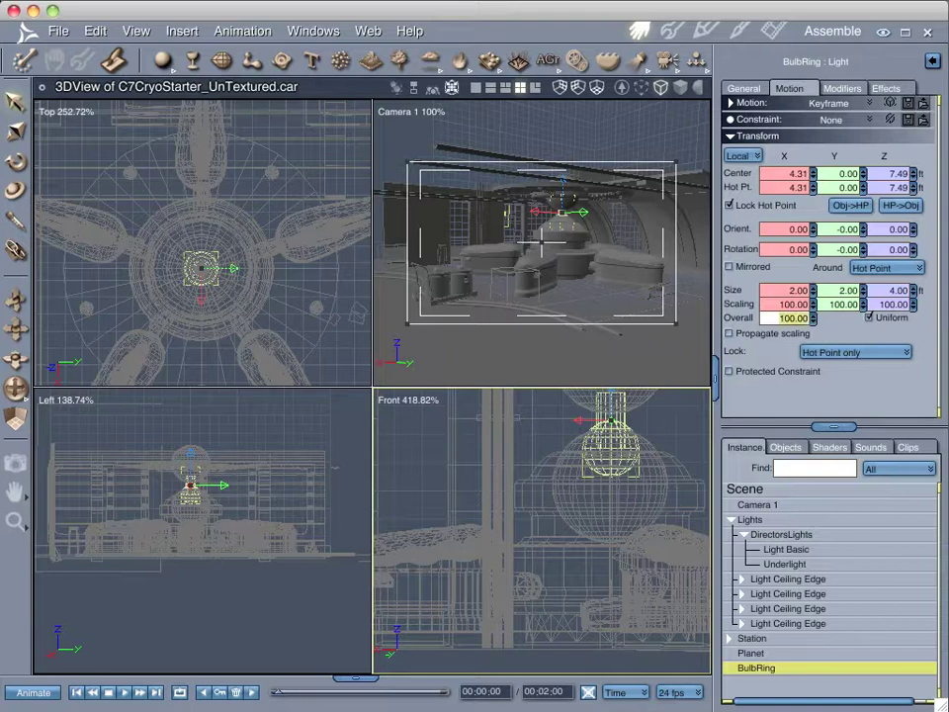
pyautogui.click(787, 322)
pyautogui.write('100')
pyautogui.write('10')
pyautogui.press('Return')
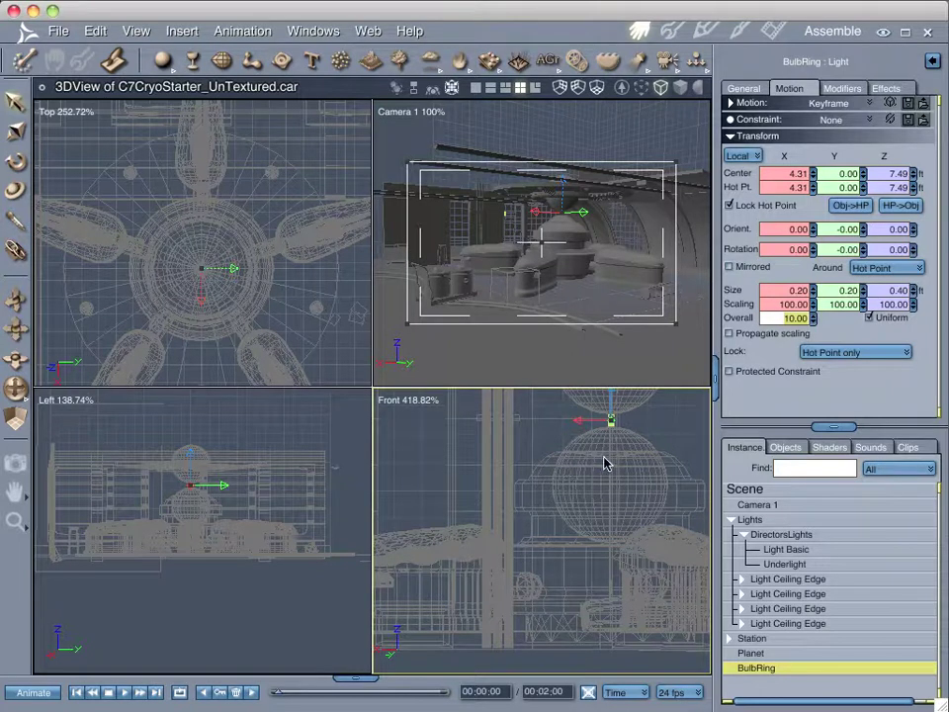
pyautogui.click(749, 88)
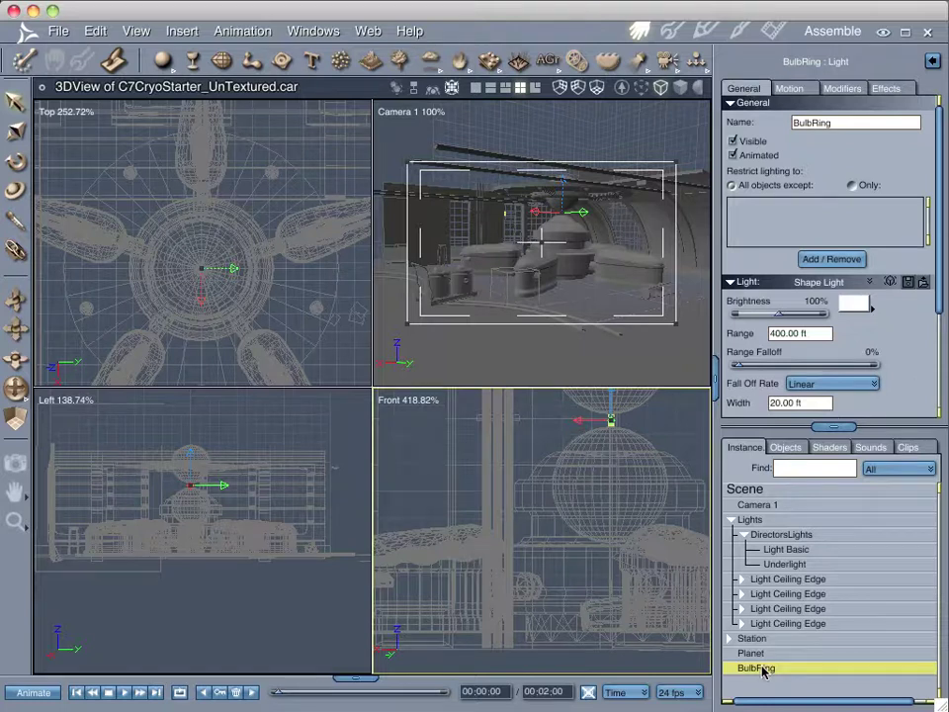
pyautogui.moveTo(760, 674); pyautogui.dragTo(759, 531)
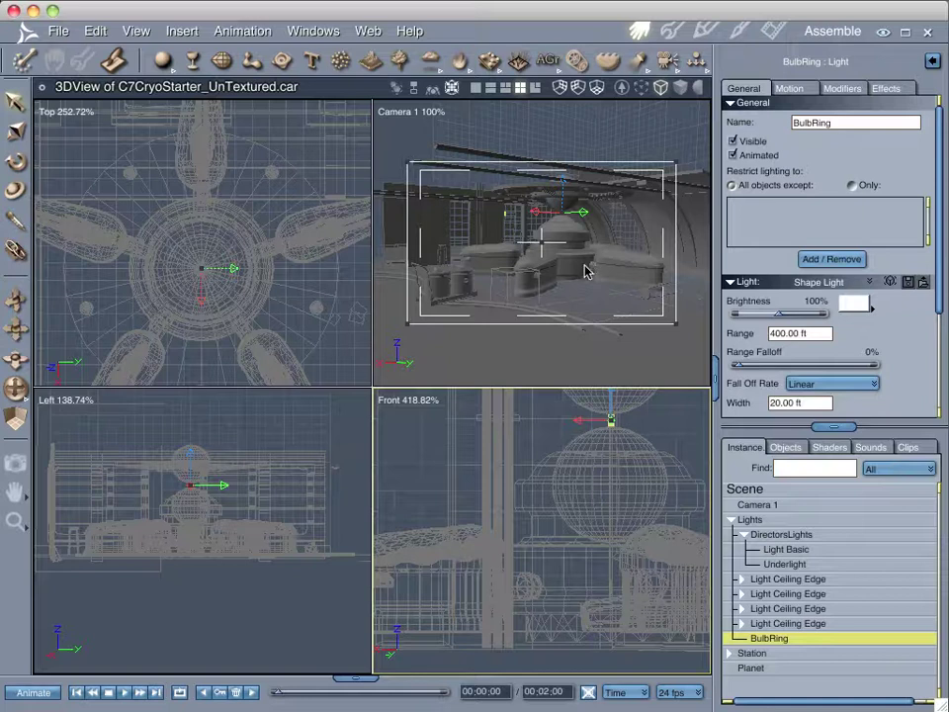
# Change the BulbRing light's color to a bright cyan blue.
pyautogui.click(851, 308)
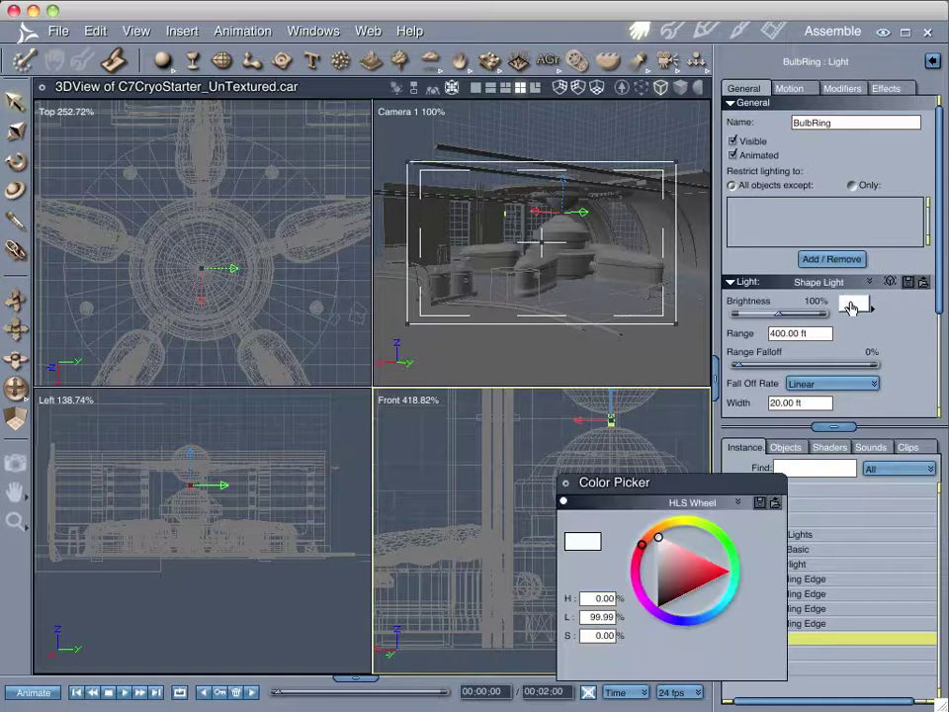
pyautogui.click(721, 613)
pyautogui.moveTo(695, 594); pyautogui.dragTo(692, 556)
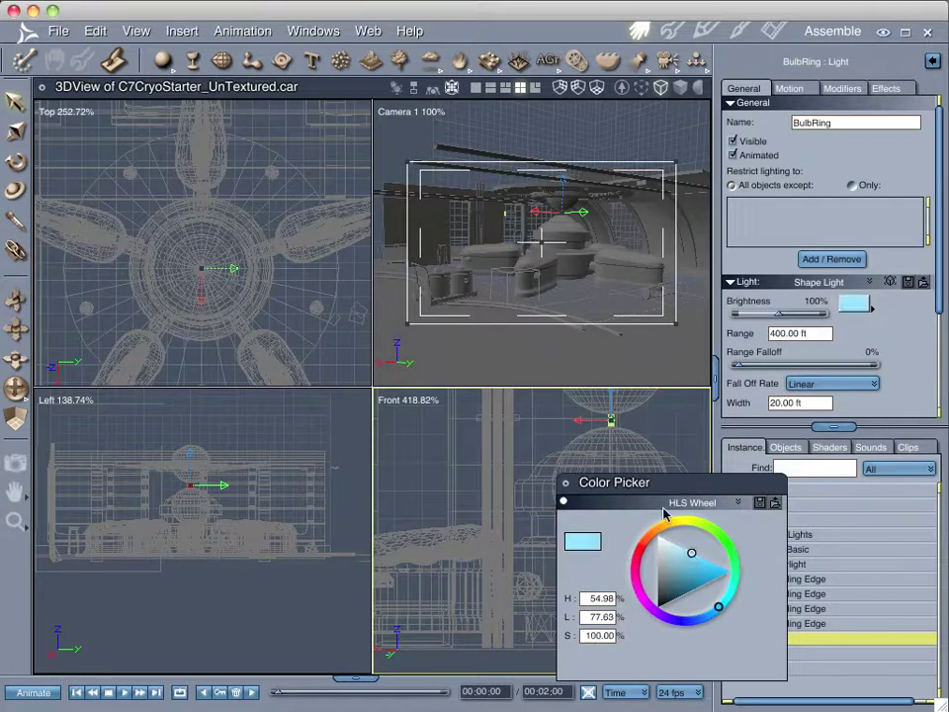
pyautogui.click(567, 487)
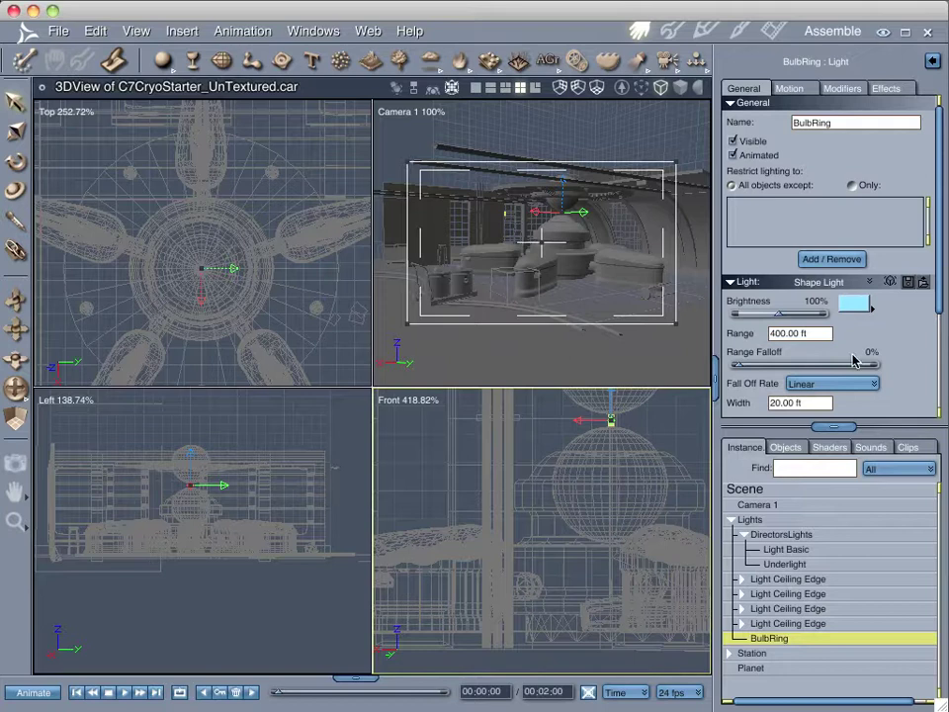
pyautogui.click(870, 313)
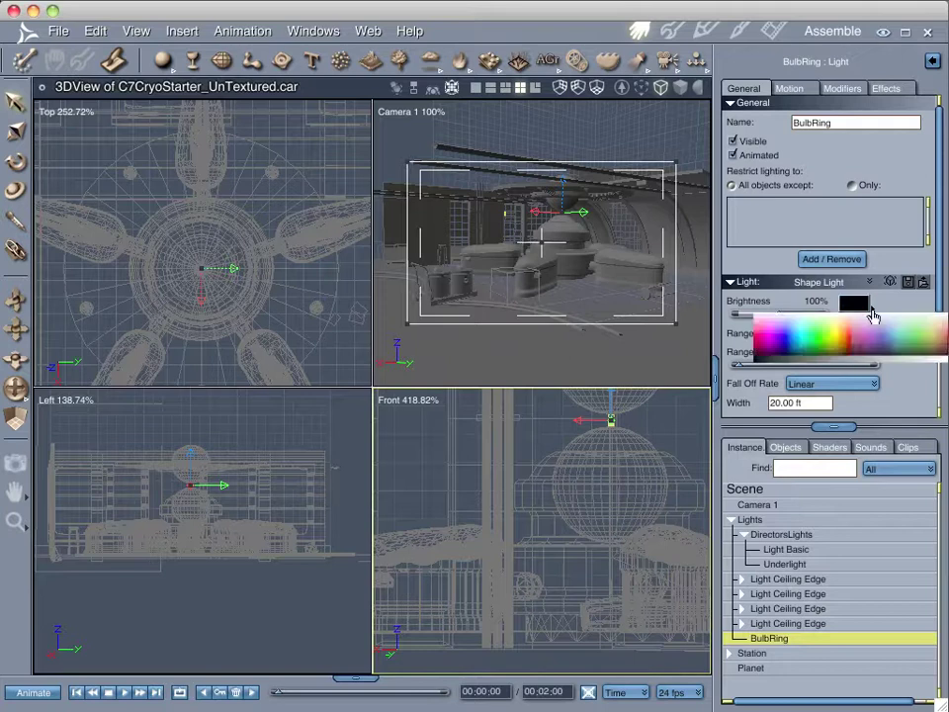
pyautogui.moveTo(872, 314); pyautogui.dragTo(797, 339)
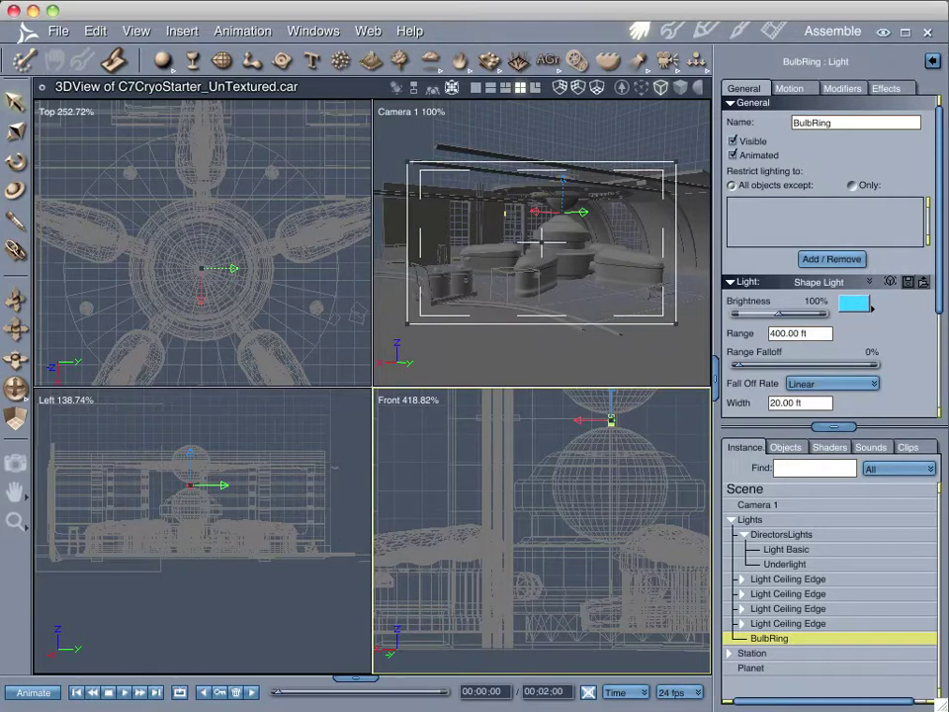
# Set the BulbRing light's range to 30 ft and its range falloff to 100%.
pyautogui.click(800, 333)
pyautogui.write('30')
pyautogui.press('Return')
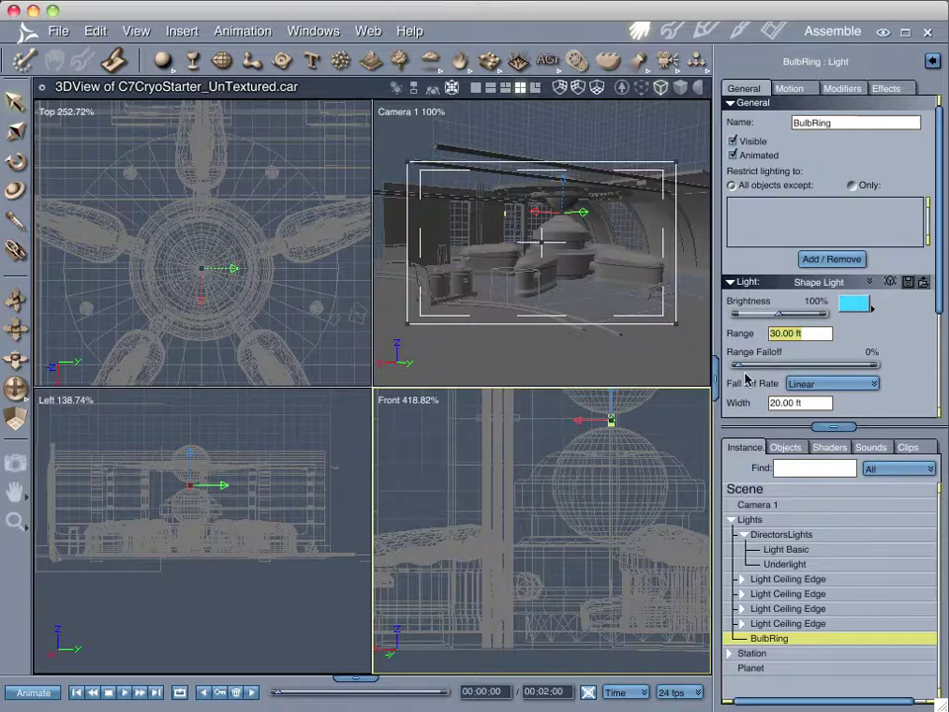
pyautogui.moveTo(744, 368); pyautogui.dragTo(878, 365)
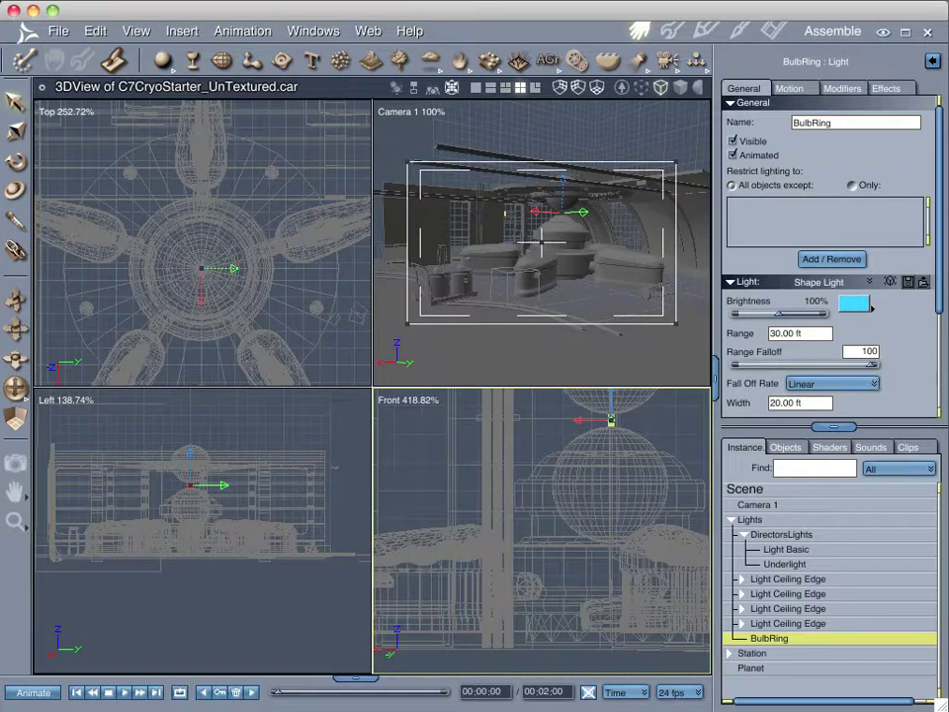
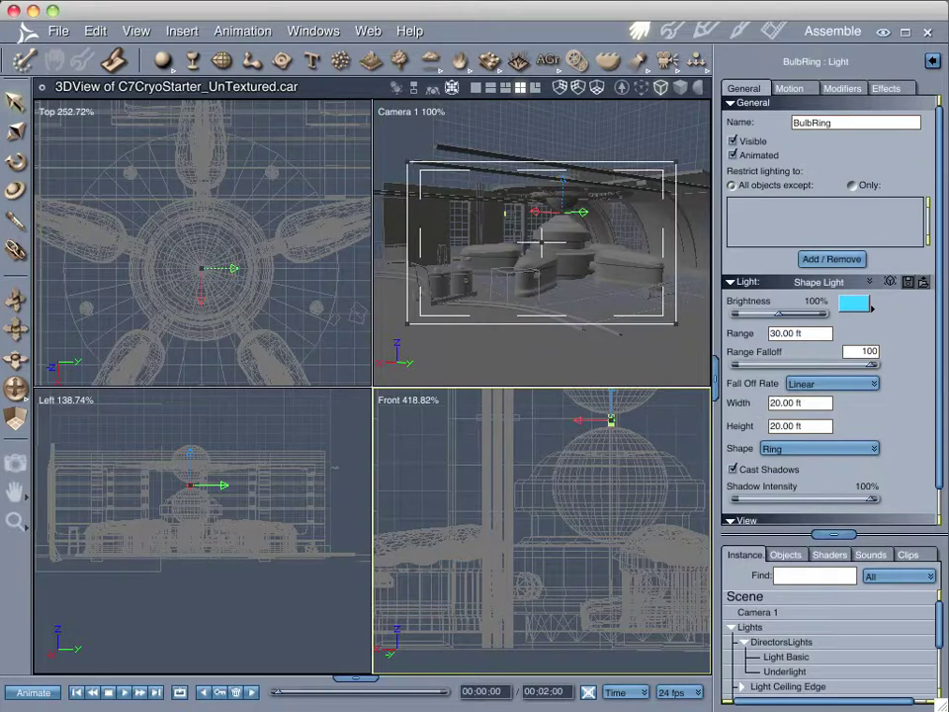
# Set the BulbRing light's width and height to 8 ft each, keeping the Ring shape.
pyautogui.press('Tab')
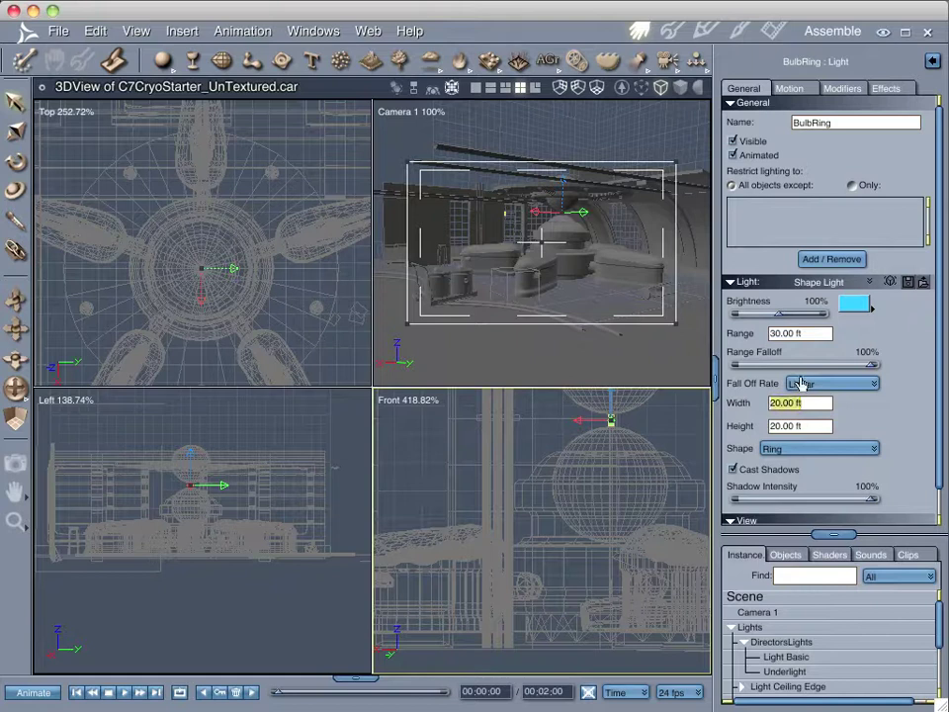
pyautogui.write('3')
pyautogui.press('Tab')
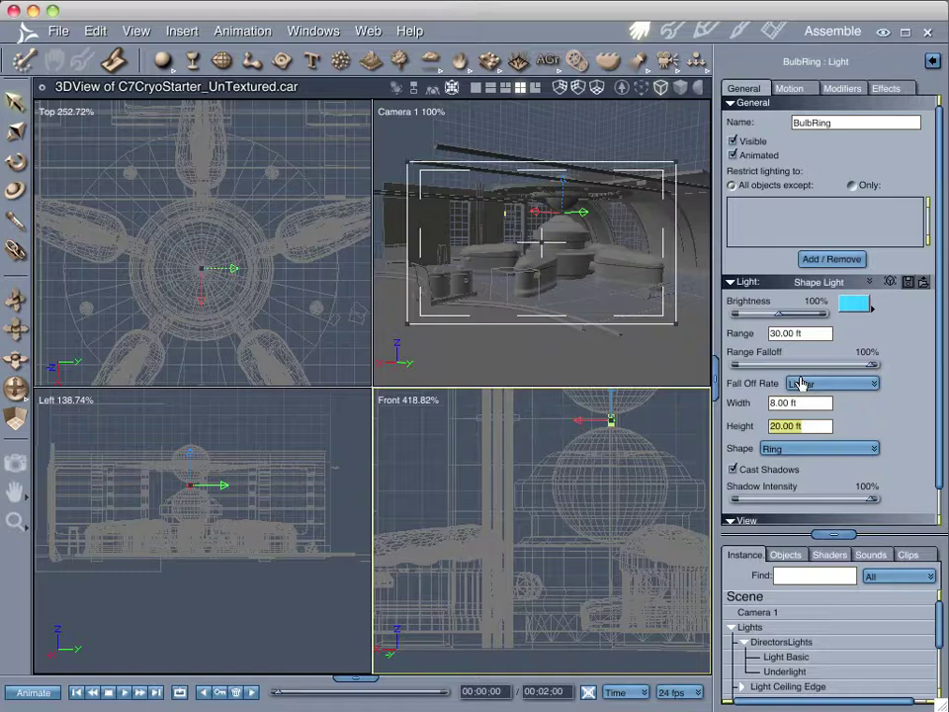
pyautogui.write('8')
pyautogui.press('Tab')
pyautogui.click(804, 451)
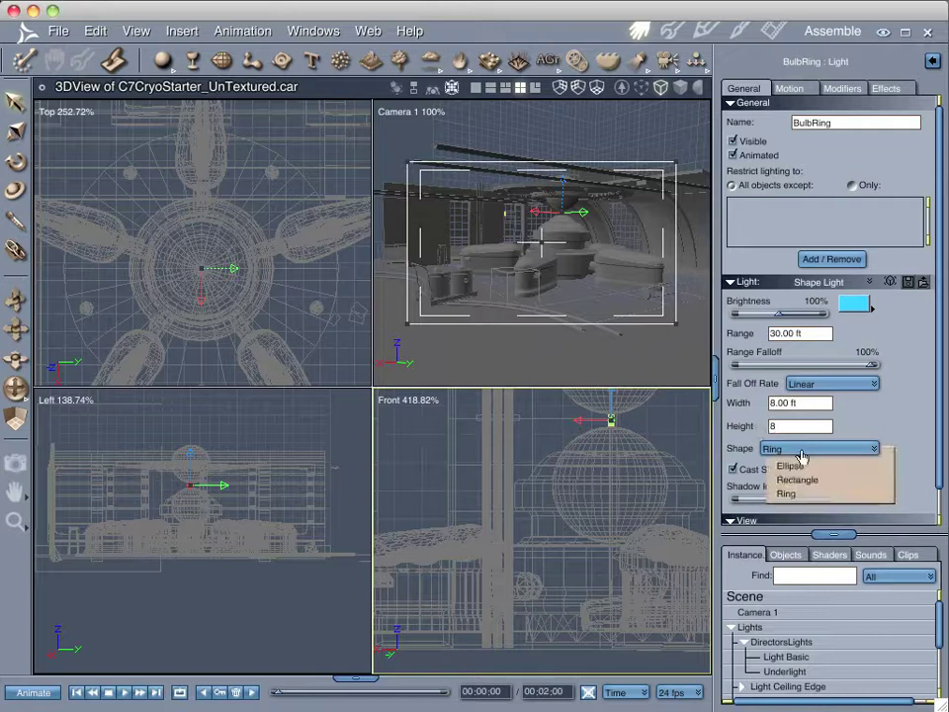
pyautogui.click(849, 432)
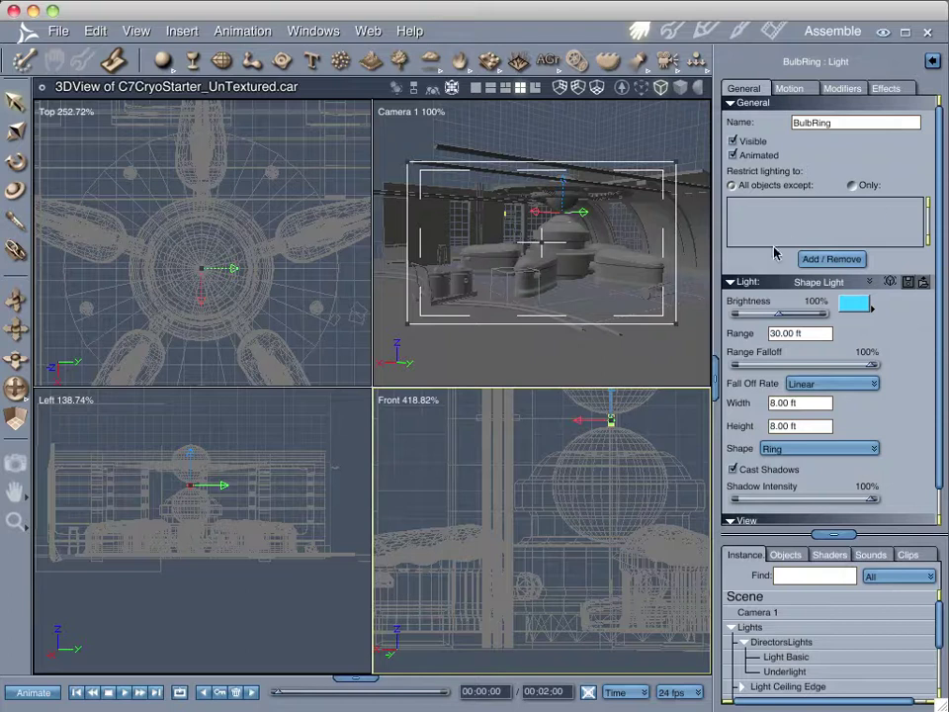
# Switch BulbRing's shadow to Shadow Buffer at 512x512 resolution and test render the production frame in the Camera 1 view.
pyautogui.click(886, 90)
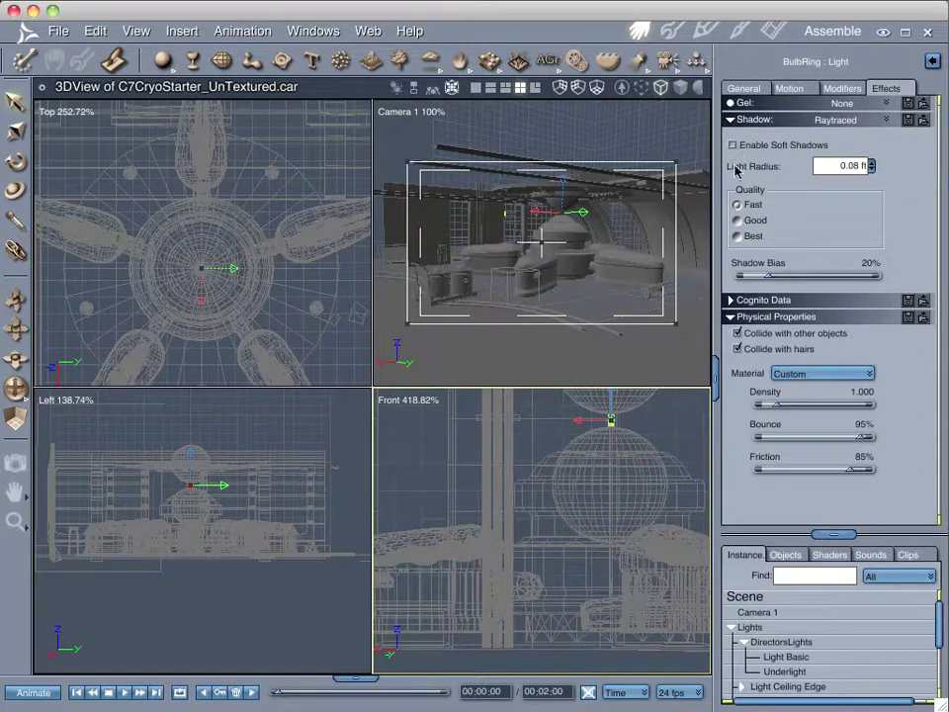
pyautogui.click(836, 120)
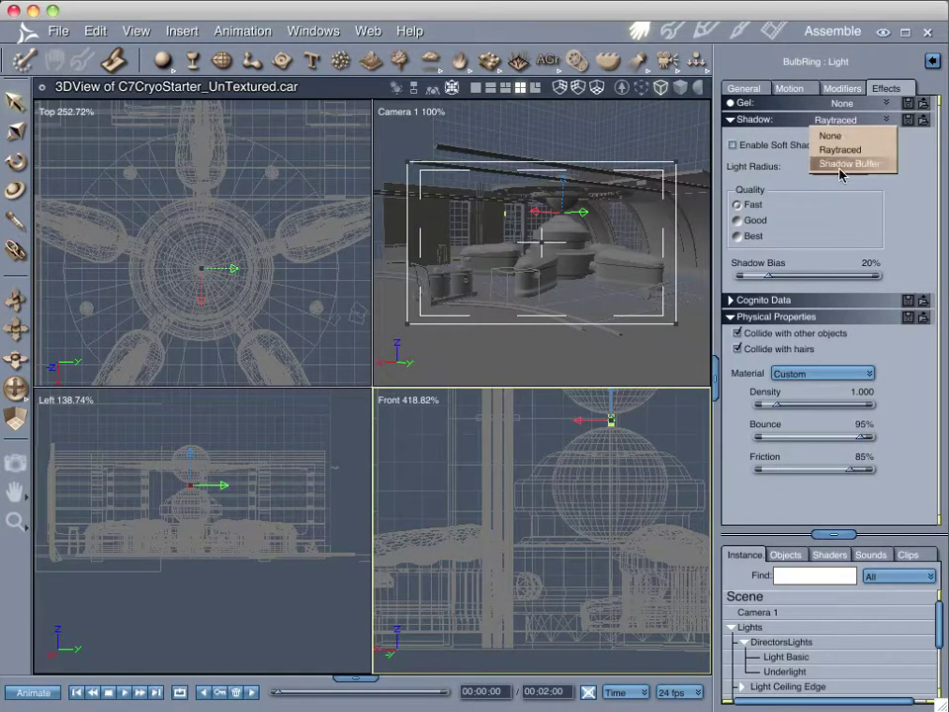
pyautogui.click(834, 164)
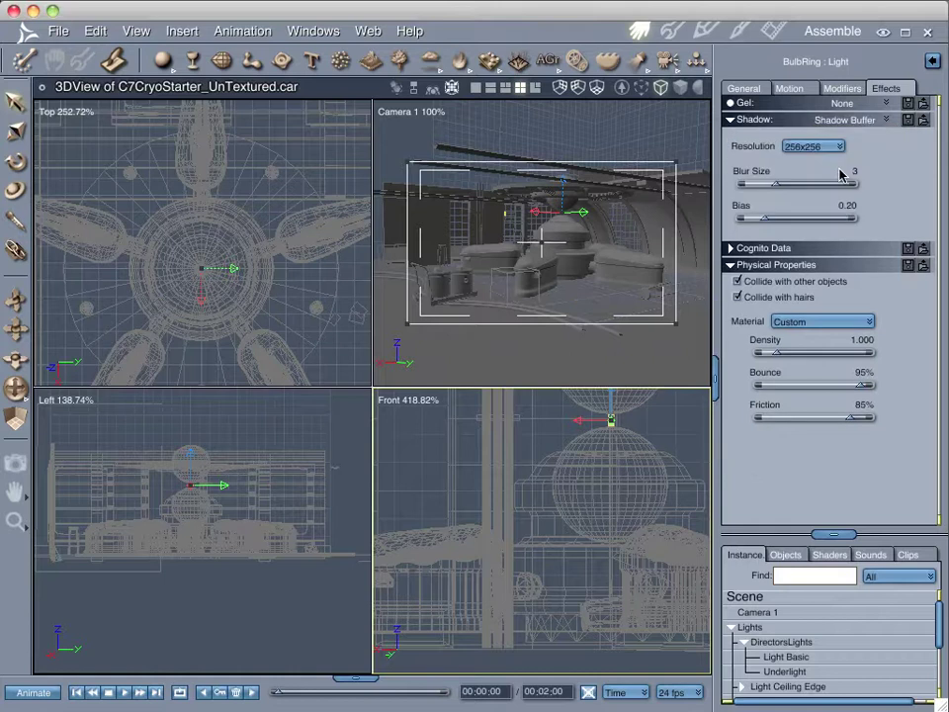
pyautogui.click(815, 146)
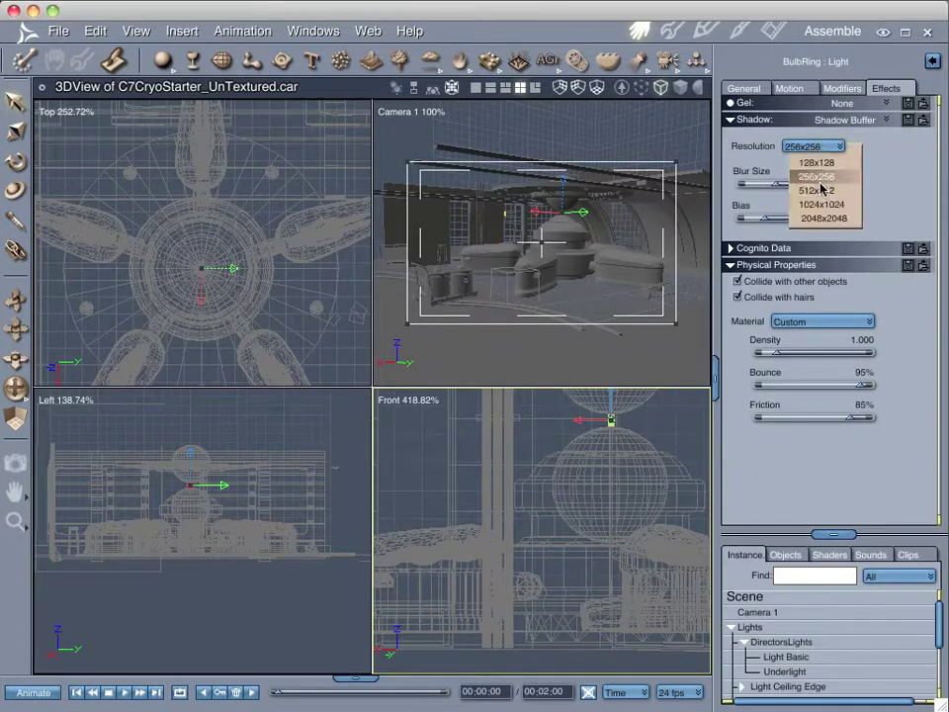
pyautogui.click(817, 190)
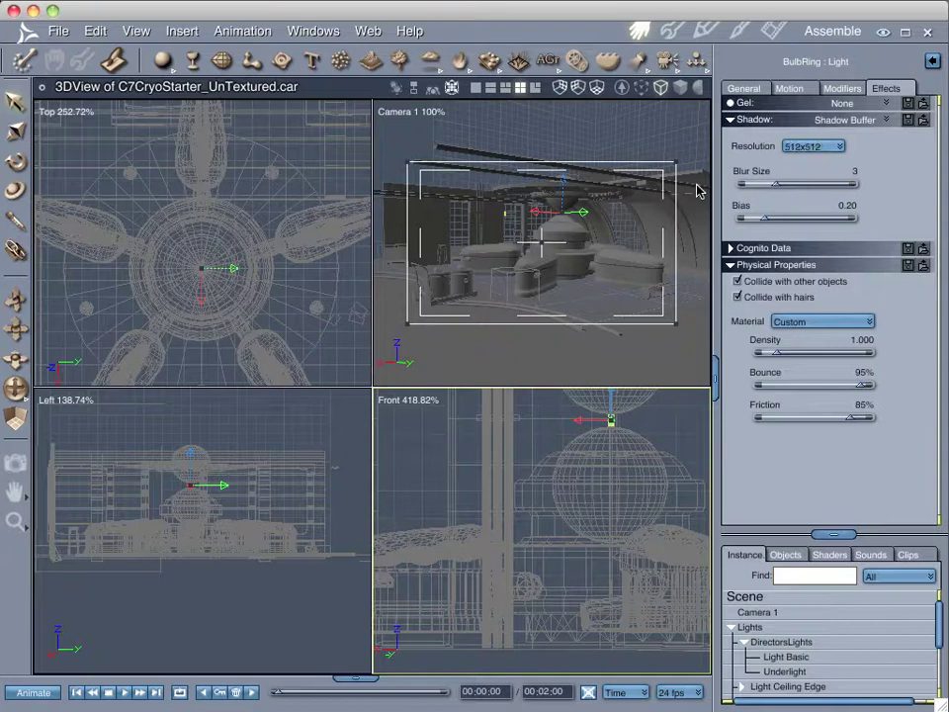
pyautogui.click(16, 465)
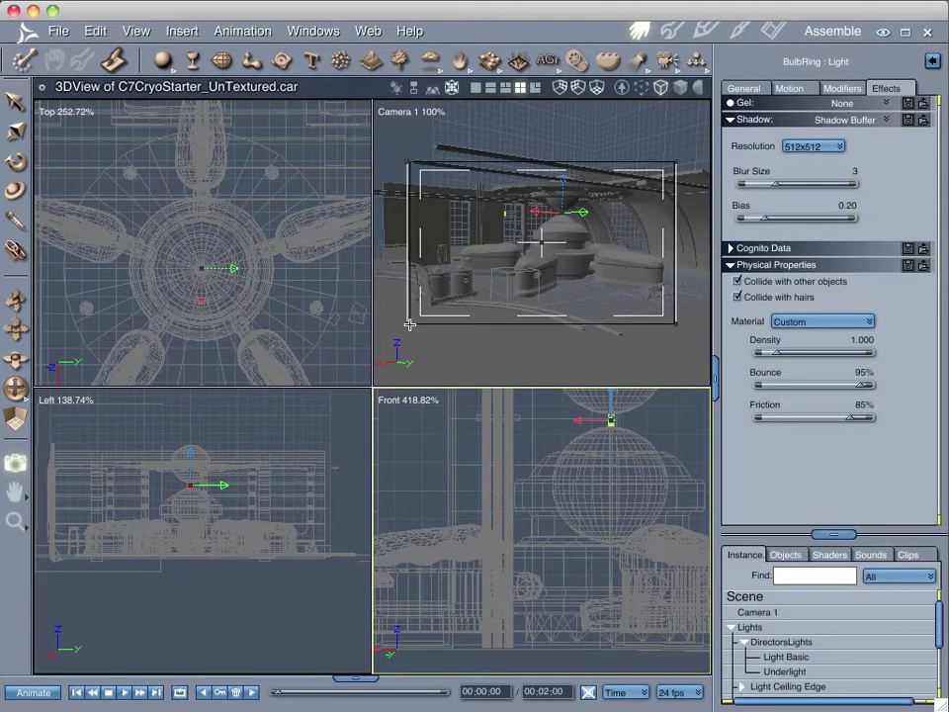
pyautogui.click(445, 273)
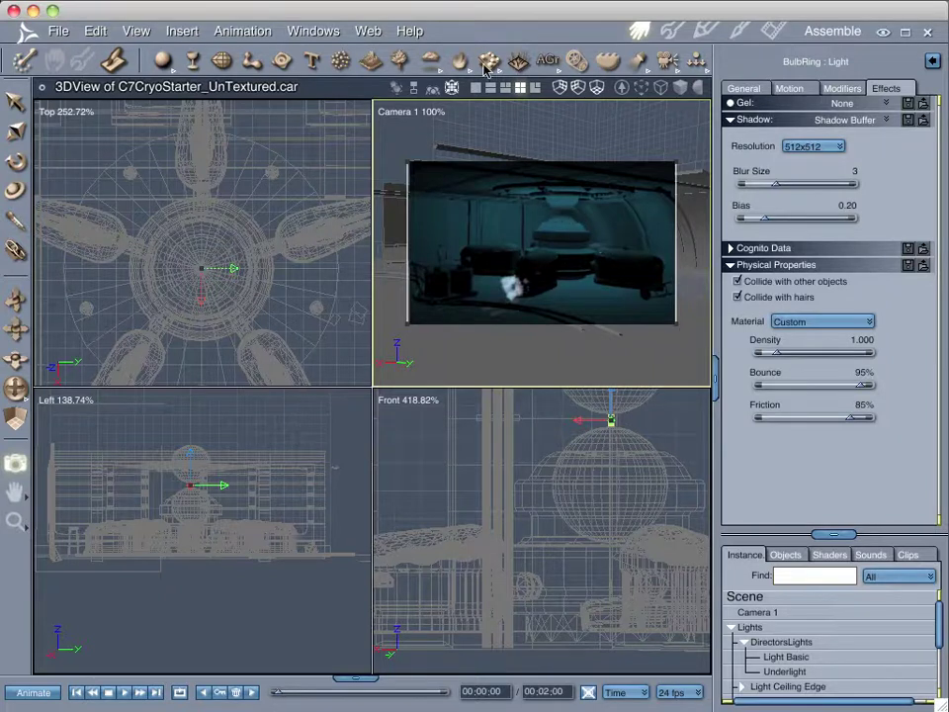
# Insert a Bulb light and position it on the central hub's axis, raised between the two spheres at BulbRing's location.
pyautogui.click(182, 31)
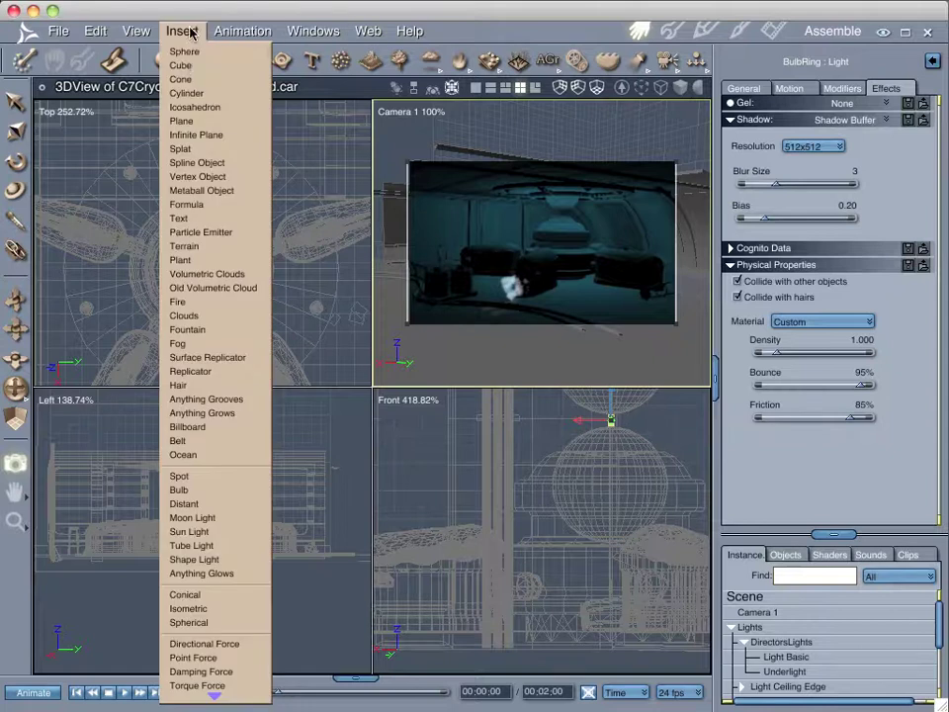
pyautogui.click(195, 491)
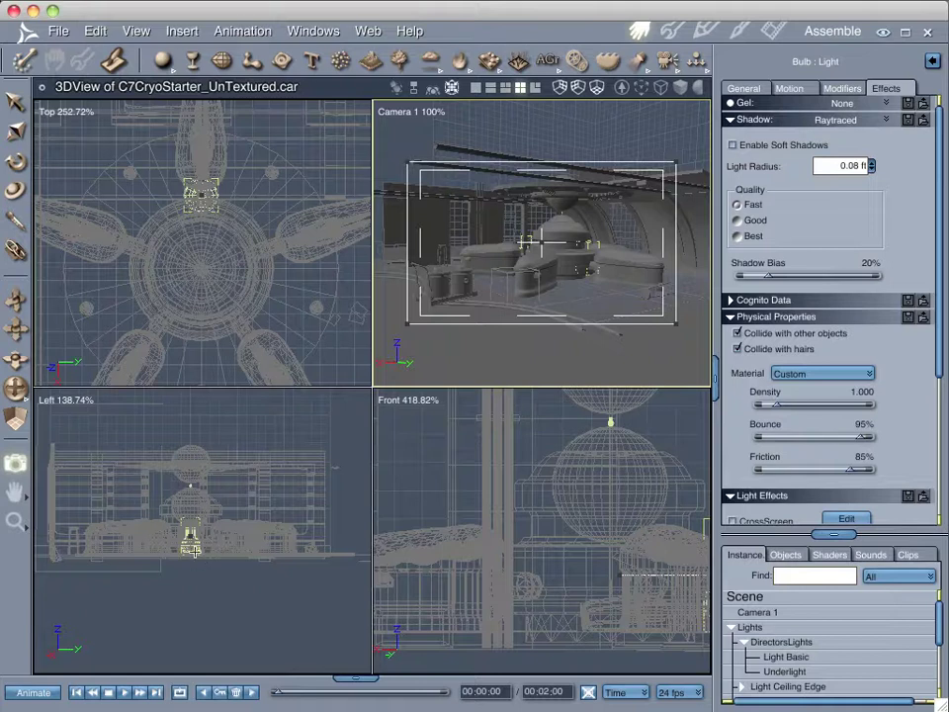
pyautogui.click(16, 103)
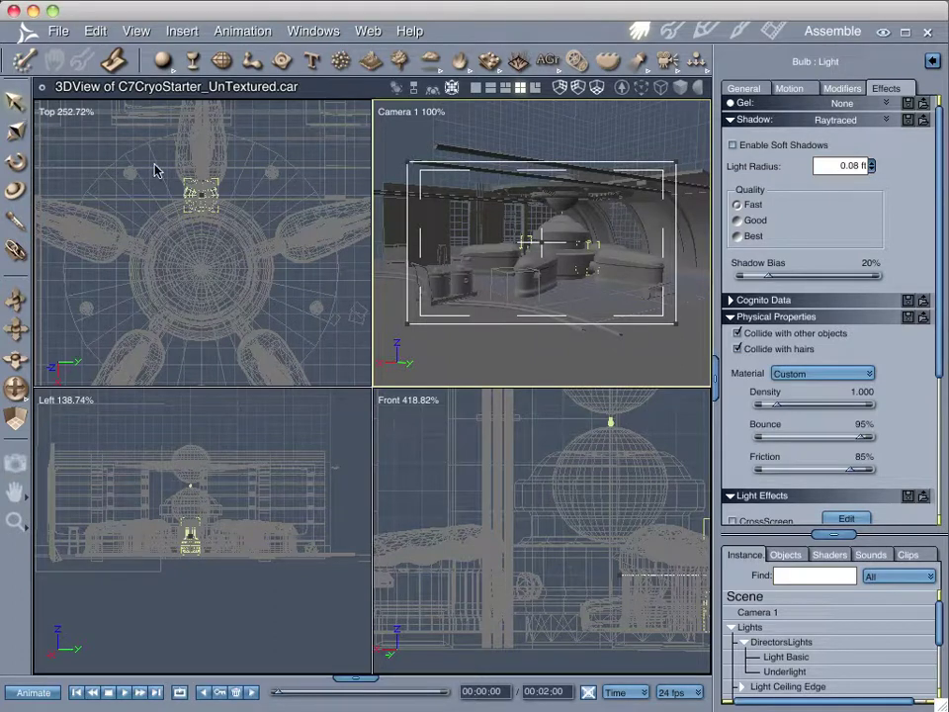
pyautogui.click(202, 194)
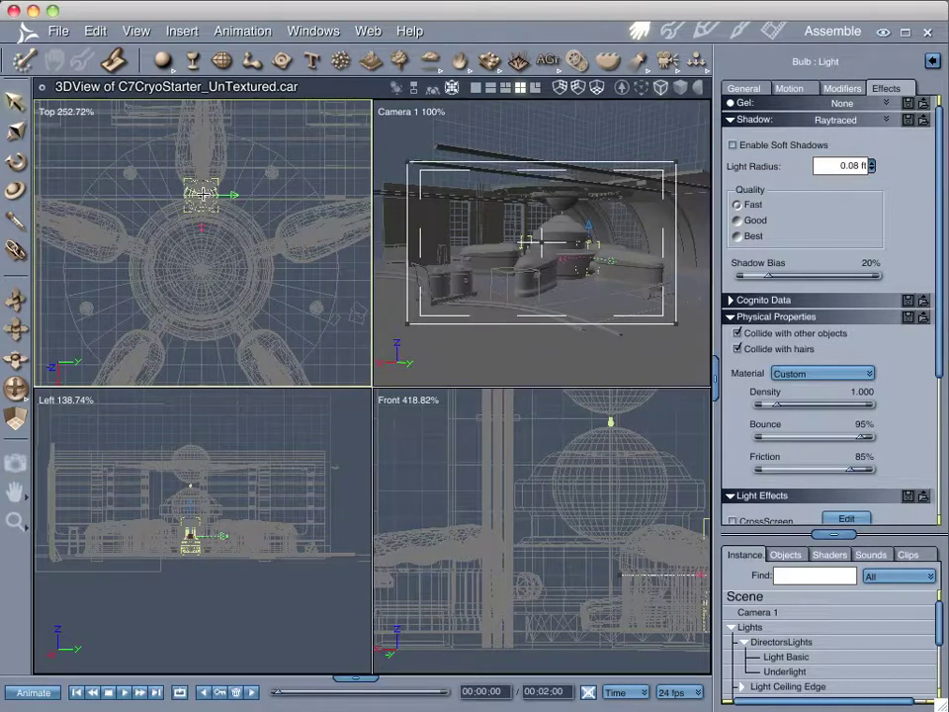
pyautogui.moveTo(202, 228); pyautogui.dragTo(205, 301)
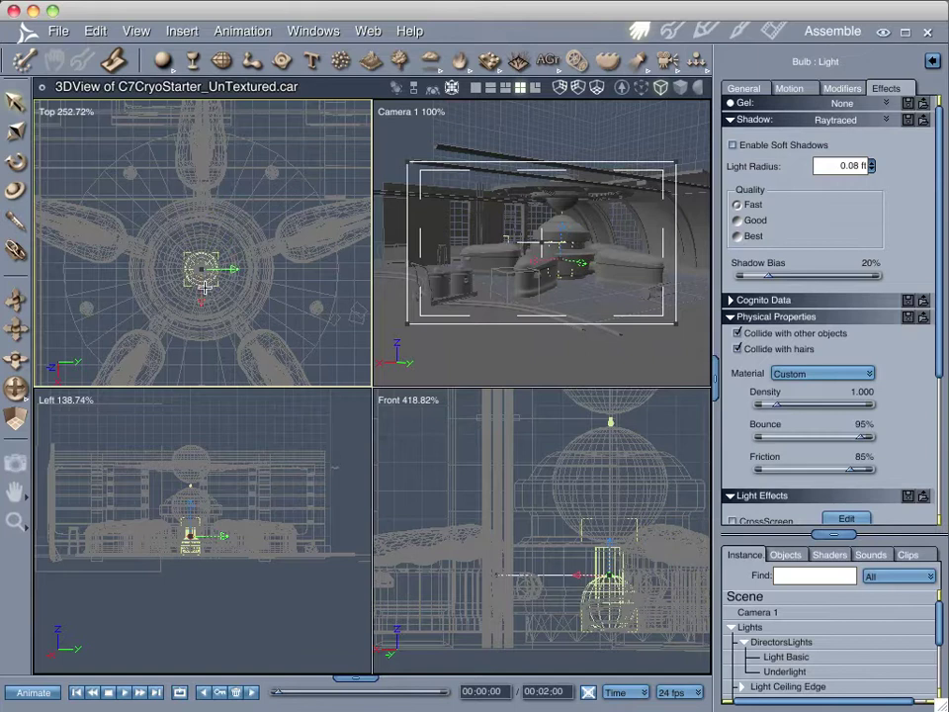
pyautogui.moveTo(618, 541); pyautogui.dragTo(607, 392)
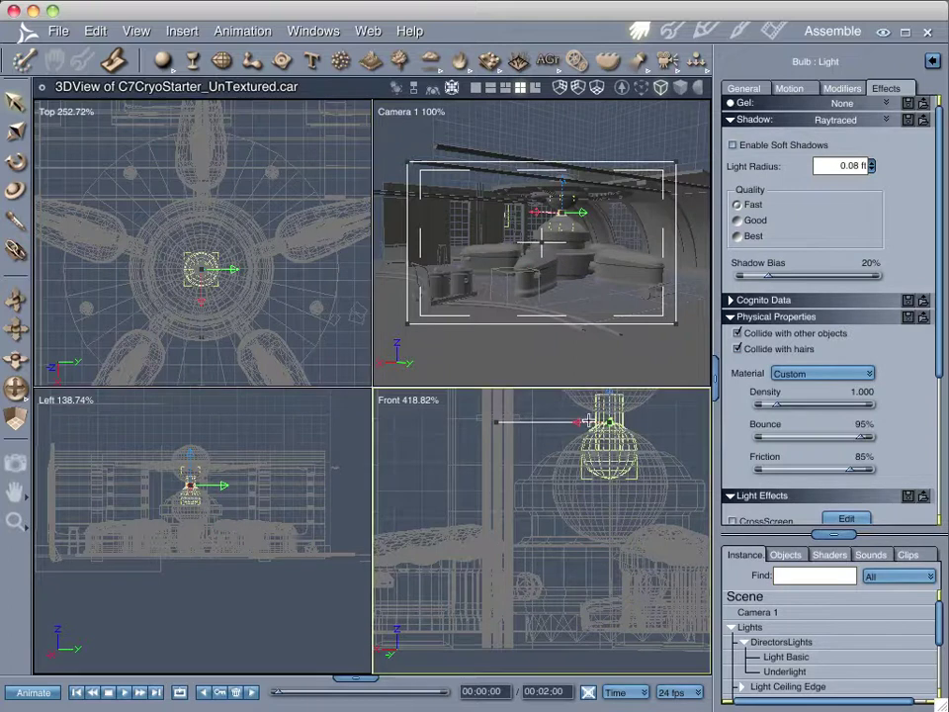
# Scale the Bulb light's overall size uniformly to 10%.
pyautogui.click(789, 88)
pyautogui.click(795, 317)
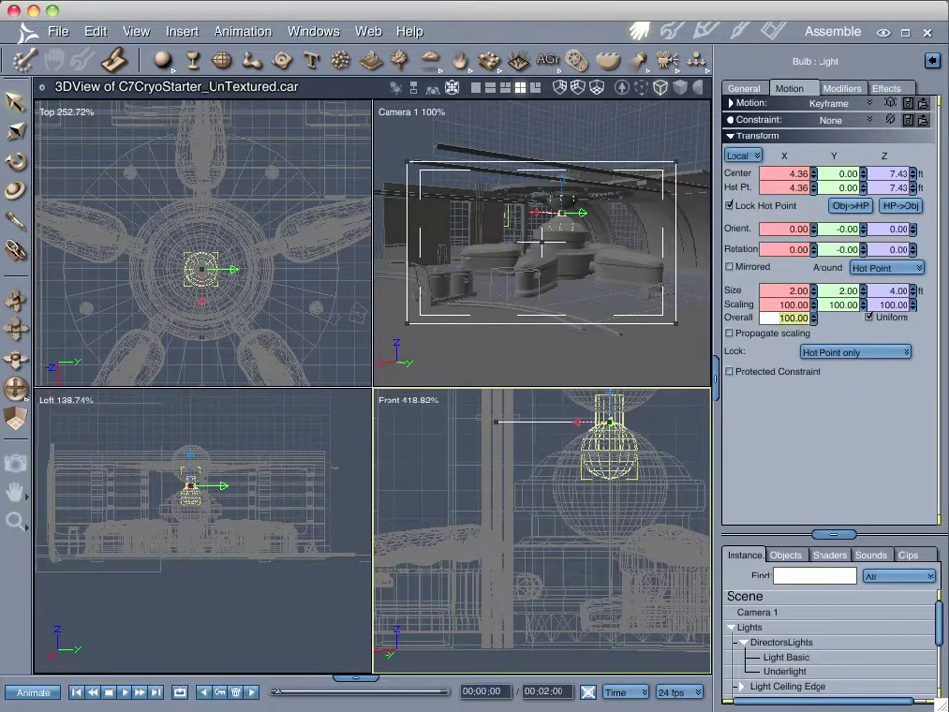
pyautogui.write('10')
pyautogui.press('Return')
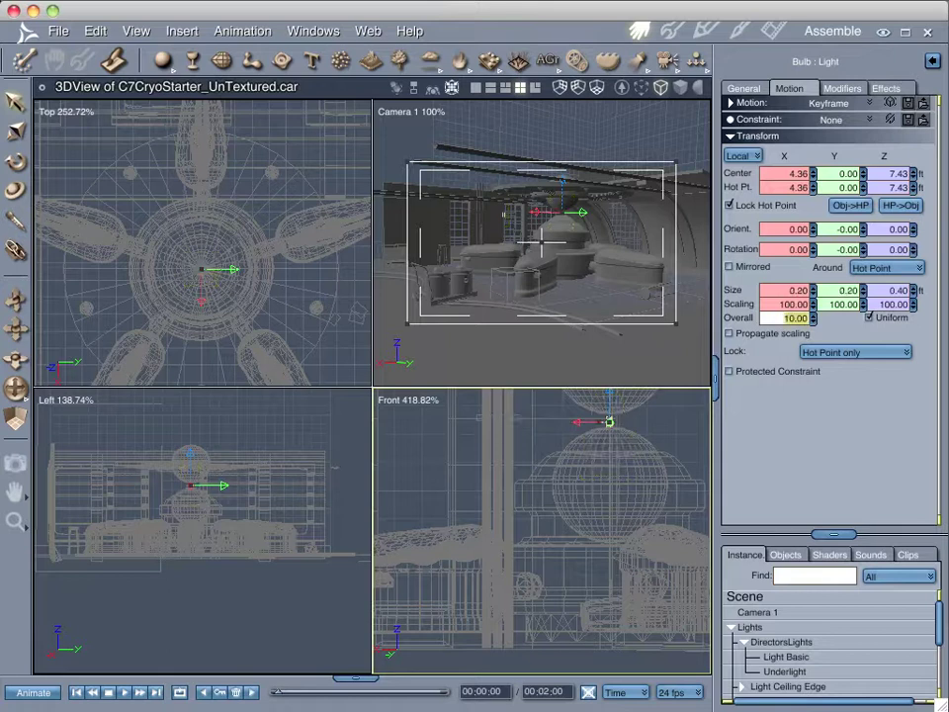
# Rename the Bulb light as BulbSpark.
pyautogui.click(750, 91)
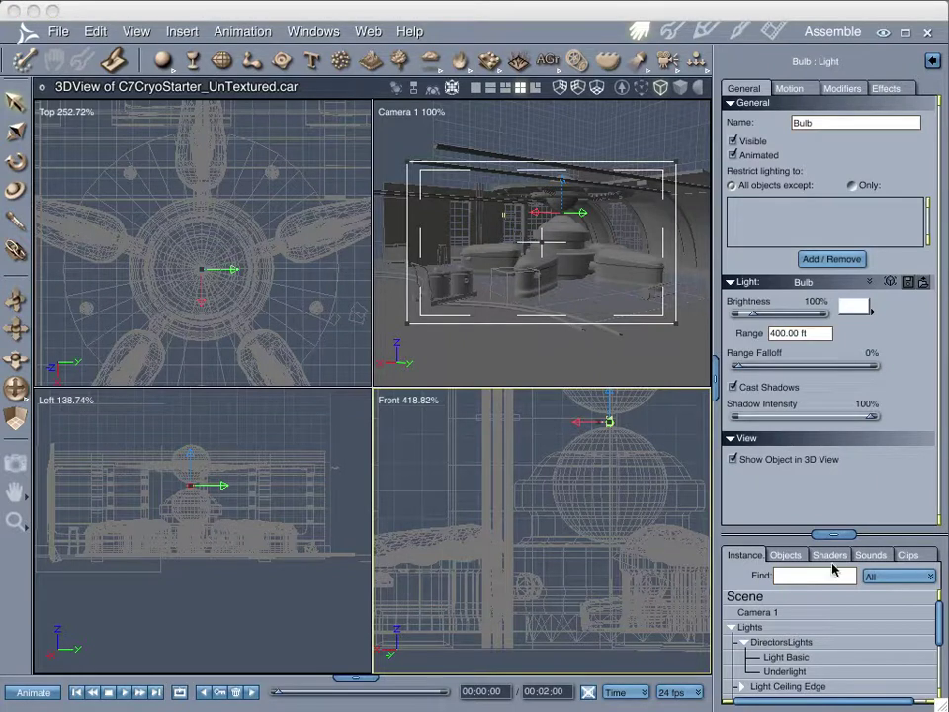
pyautogui.scroll(-5, 878, 606)
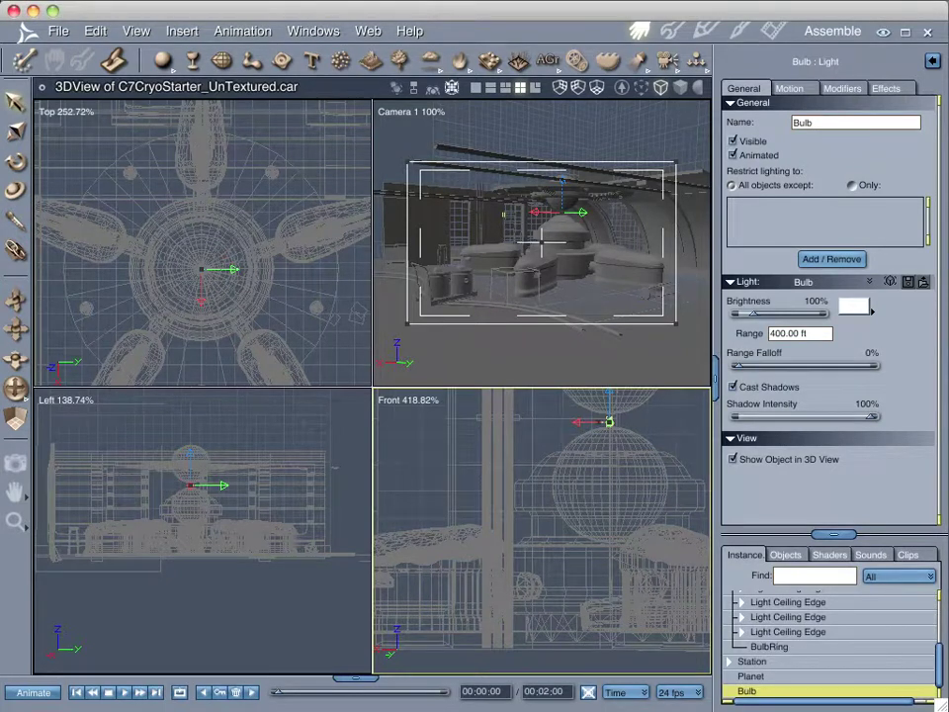
pyautogui.click(824, 124)
pyautogui.write('Spark')
pyautogui.press('Return')
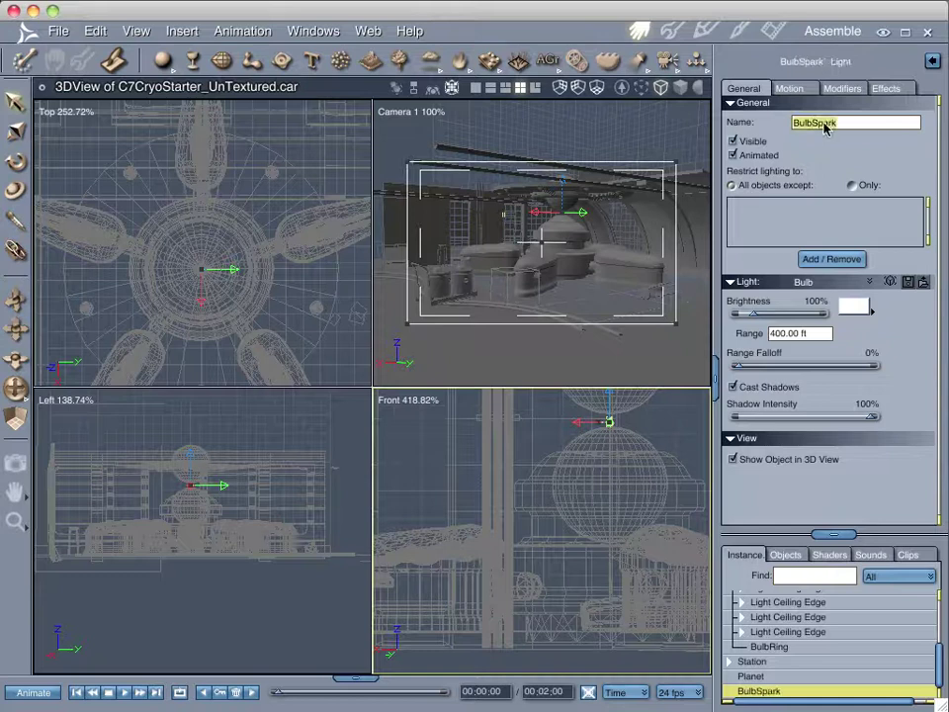
# Set BulbSpark's brightness to 175% and its light colour to light cyan.
pyautogui.click(814, 304)
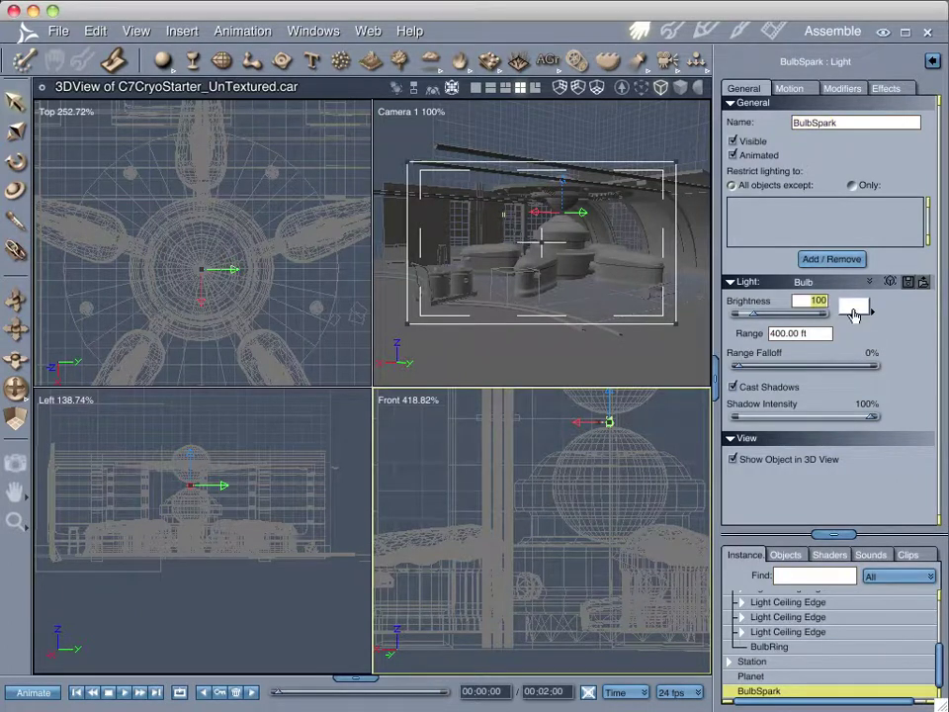
pyautogui.write('175')
pyautogui.press('Return')
pyautogui.moveTo(874, 317); pyautogui.dragTo(804, 332)
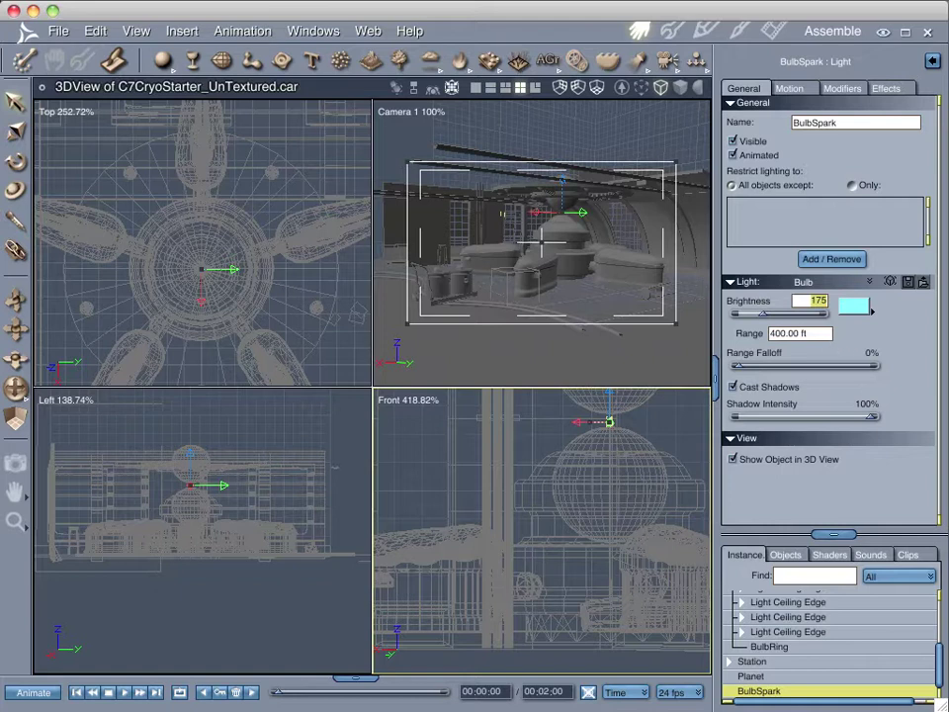
# Set BulbSpark's range to 10 ft and its range falloff to 100%.
pyautogui.press('Tab')
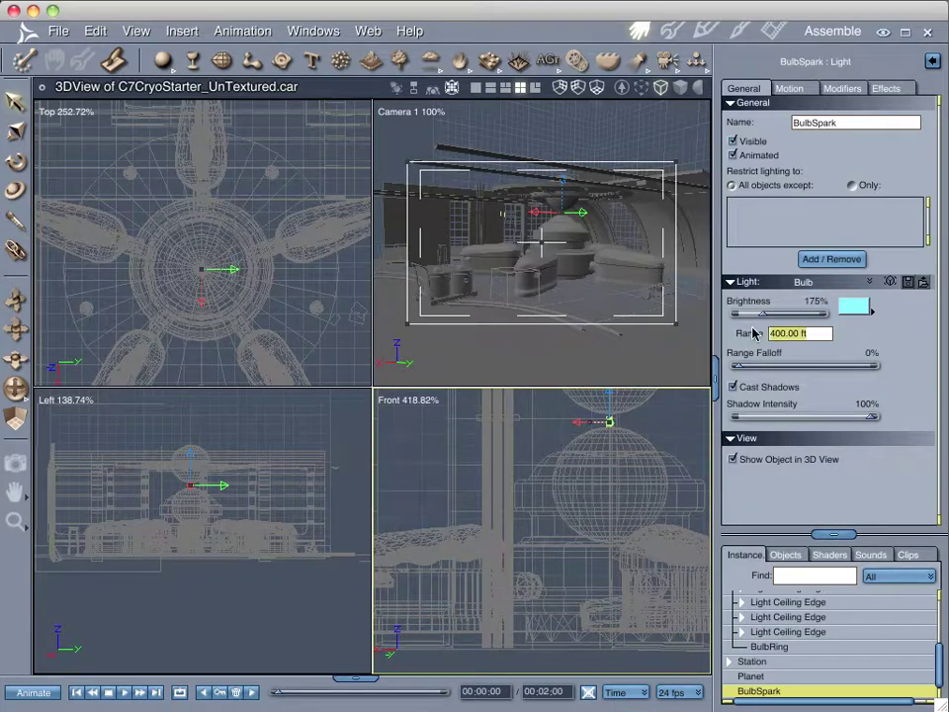
pyautogui.write('10')
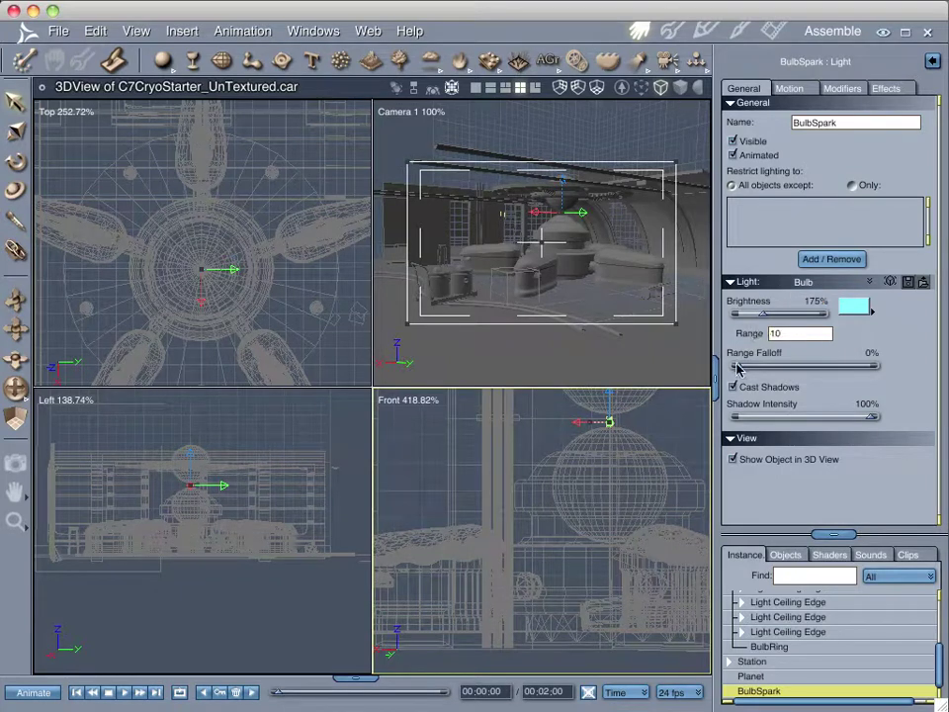
pyautogui.moveTo(740, 365); pyautogui.dragTo(887, 373)
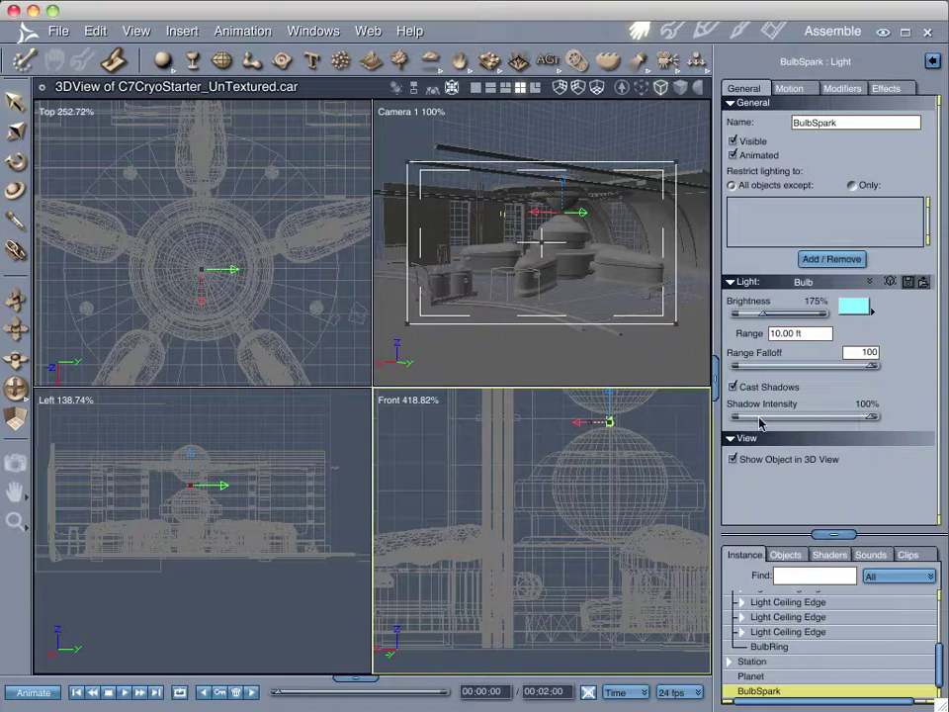
# Switch BulbSpark's shadow type to Shadow Buffer with a resolution of 512x512.
pyautogui.click(886, 89)
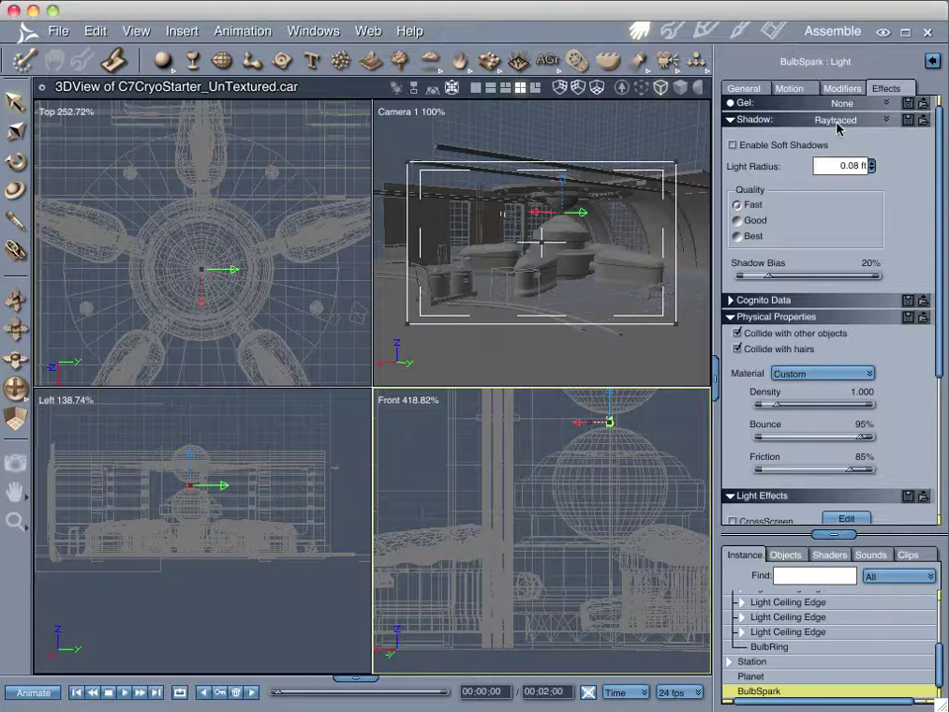
pyautogui.click(836, 119)
pyautogui.click(782, 161)
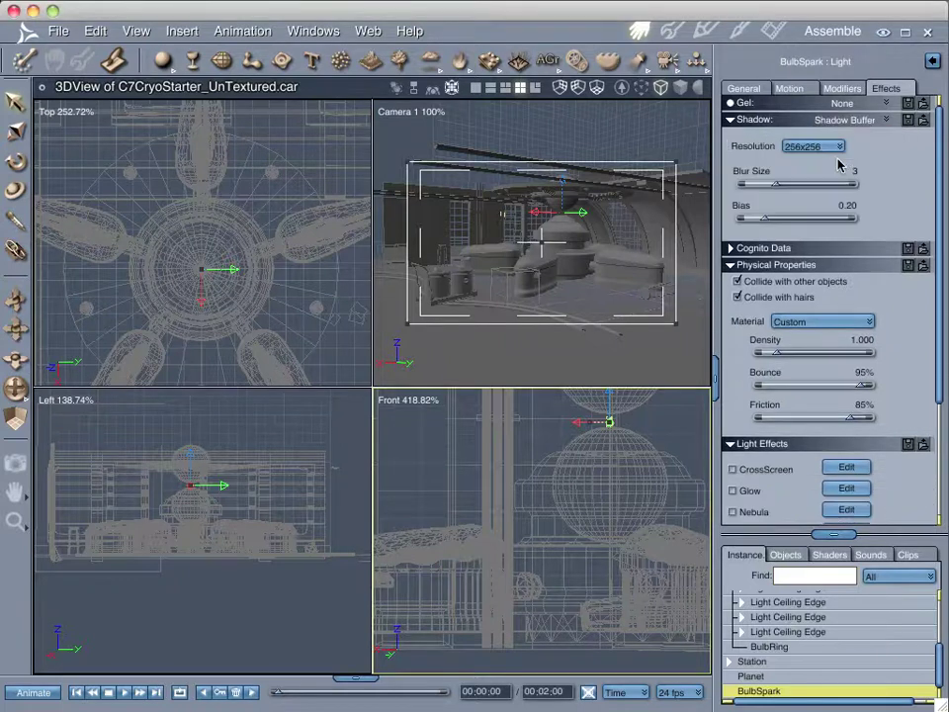
pyautogui.click(821, 149)
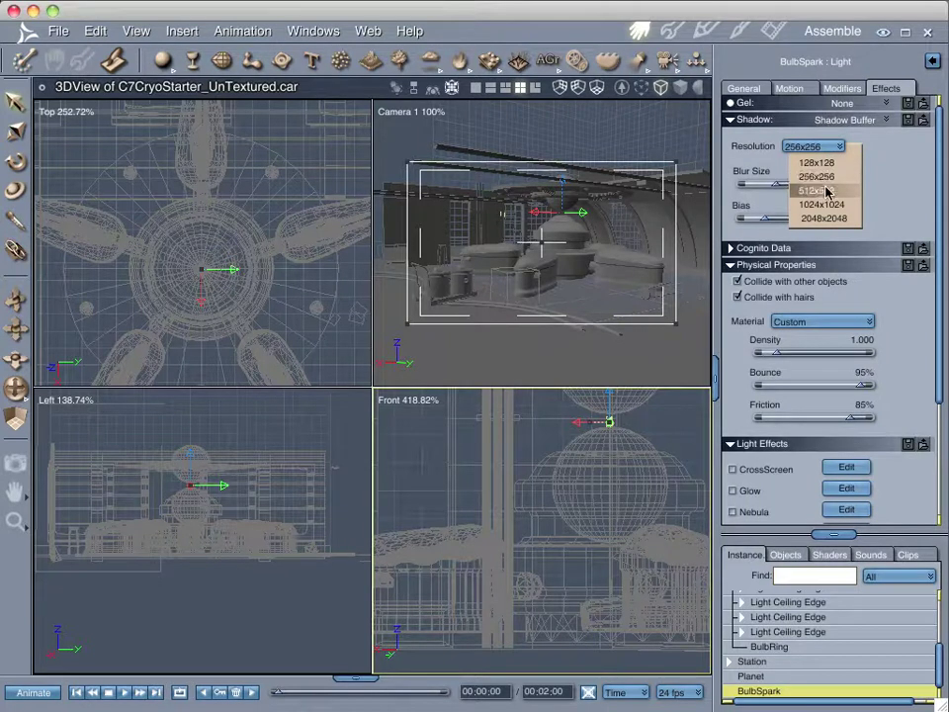
pyautogui.click(825, 189)
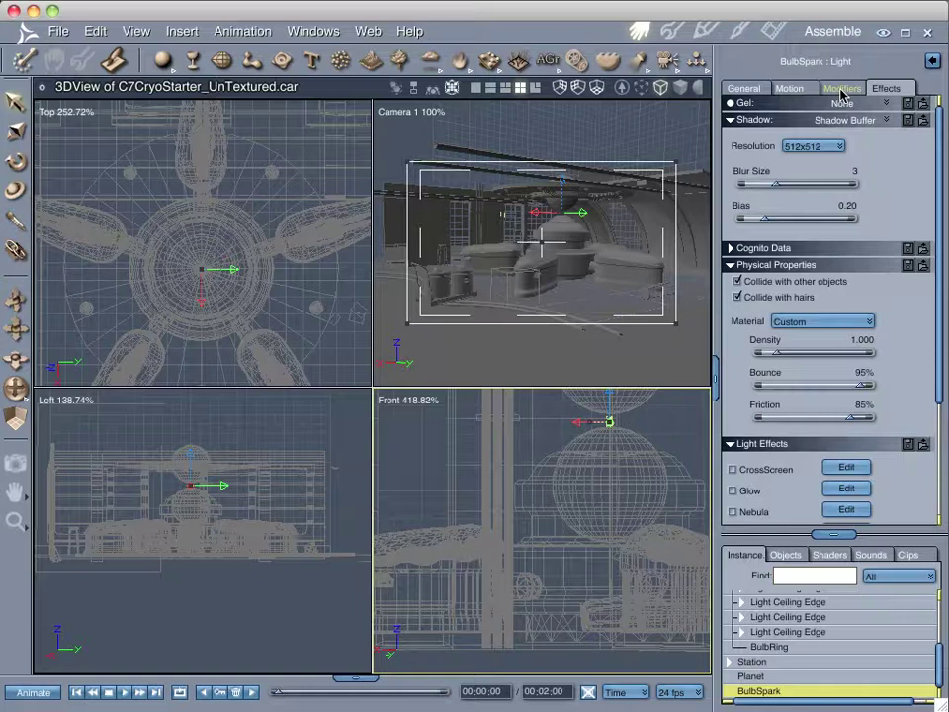
# Enable the Light Sphere effect on BulbSpark and open its settings for editing.
pyautogui.scroll(-5, 842, 259)
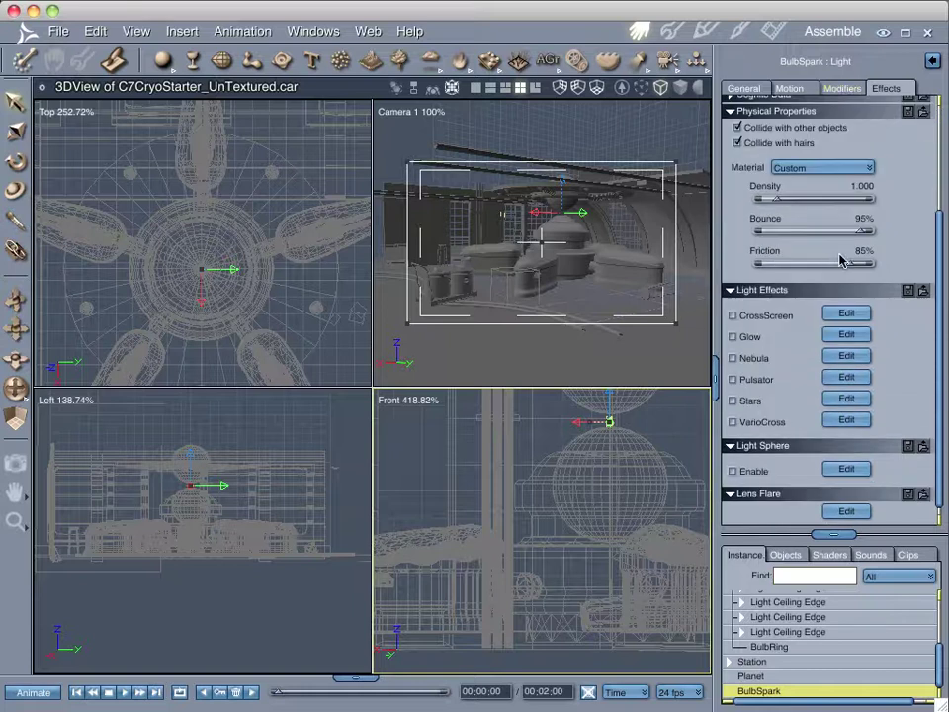
pyautogui.click(733, 471)
pyautogui.click(848, 469)
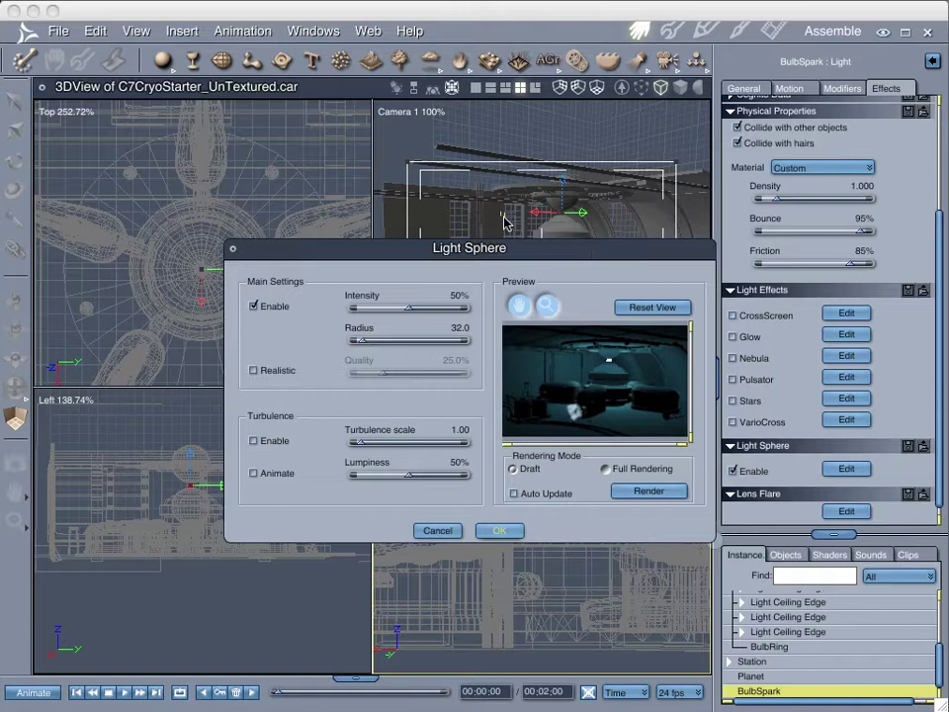
# Enlarge the Light Sphere preview, render it zoomed in on the central hub, and enable Auto Update.
pyautogui.moveTo(542, 254); pyautogui.dragTo(399, 153)
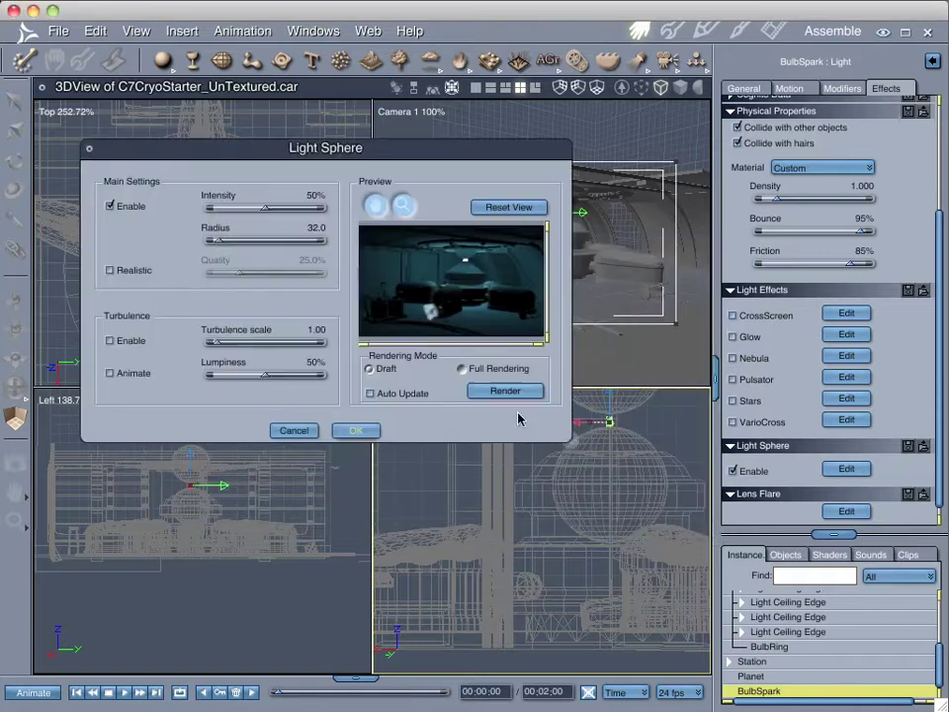
pyautogui.moveTo(569, 447); pyautogui.dragTo(734, 611)
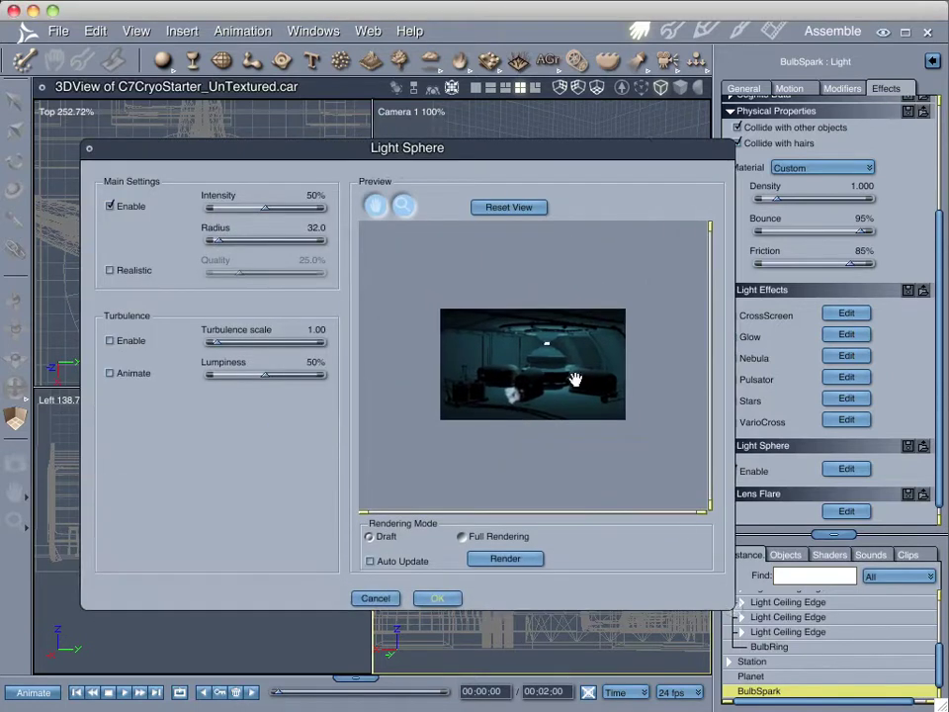
pyautogui.click(404, 206)
pyautogui.click(550, 348)
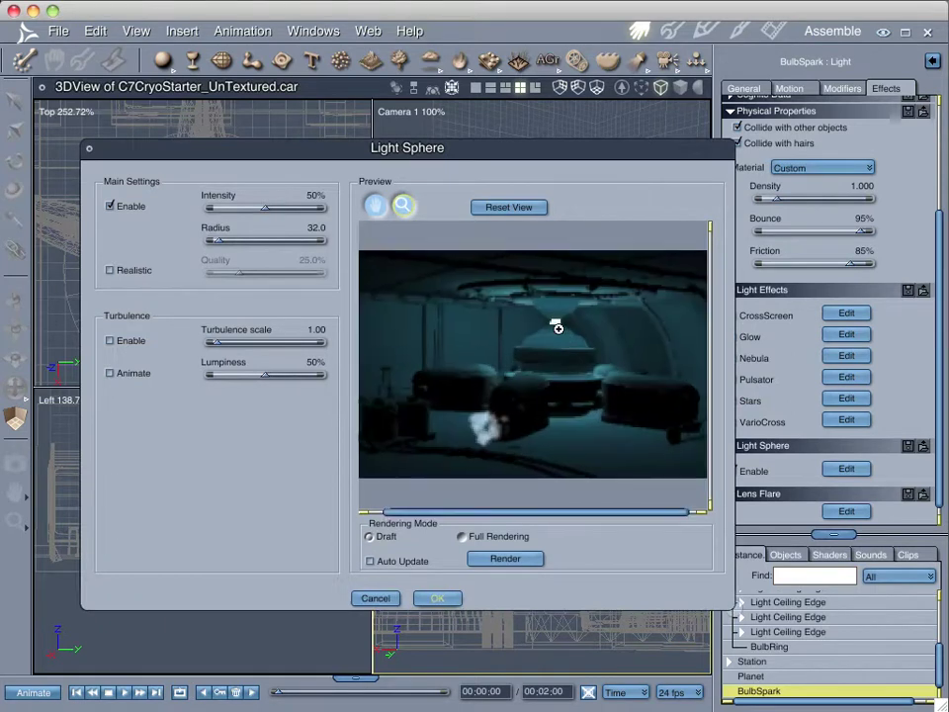
pyautogui.click(560, 330)
pyautogui.click(503, 560)
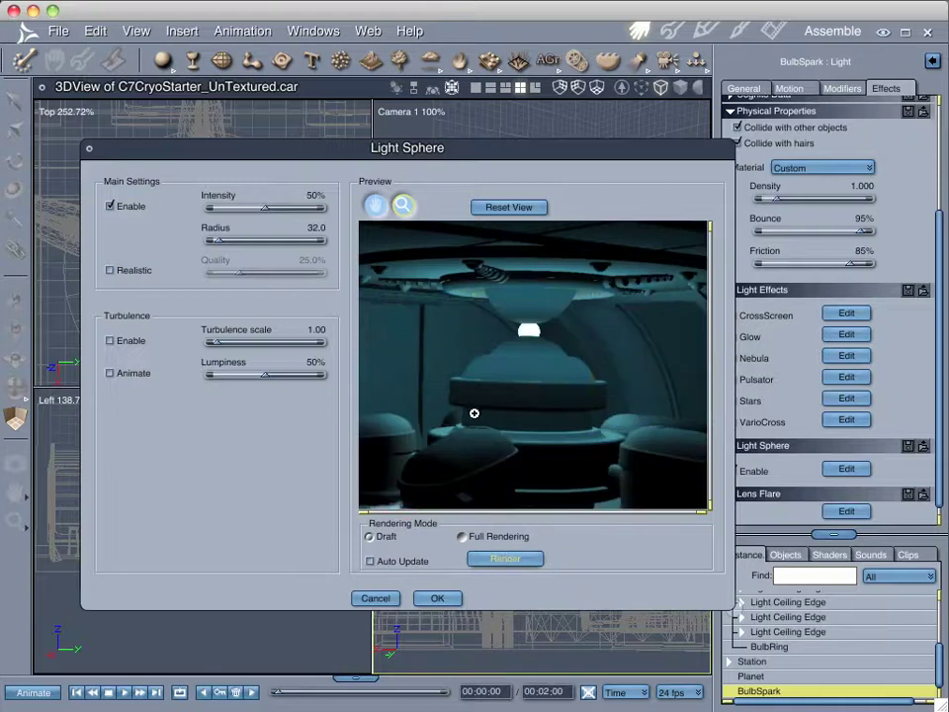
pyautogui.click(371, 562)
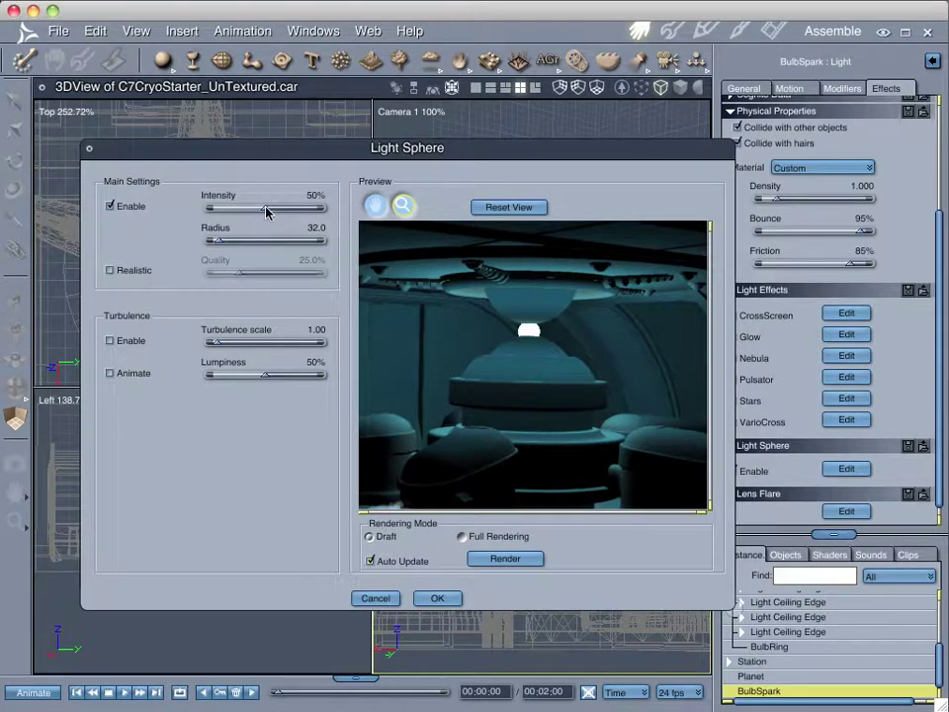
# Make the light sphere Realistic with an intensity of 100%, a radius of 535 and a quality of 60%.
pyautogui.moveTo(265, 211); pyautogui.dragTo(323, 209)
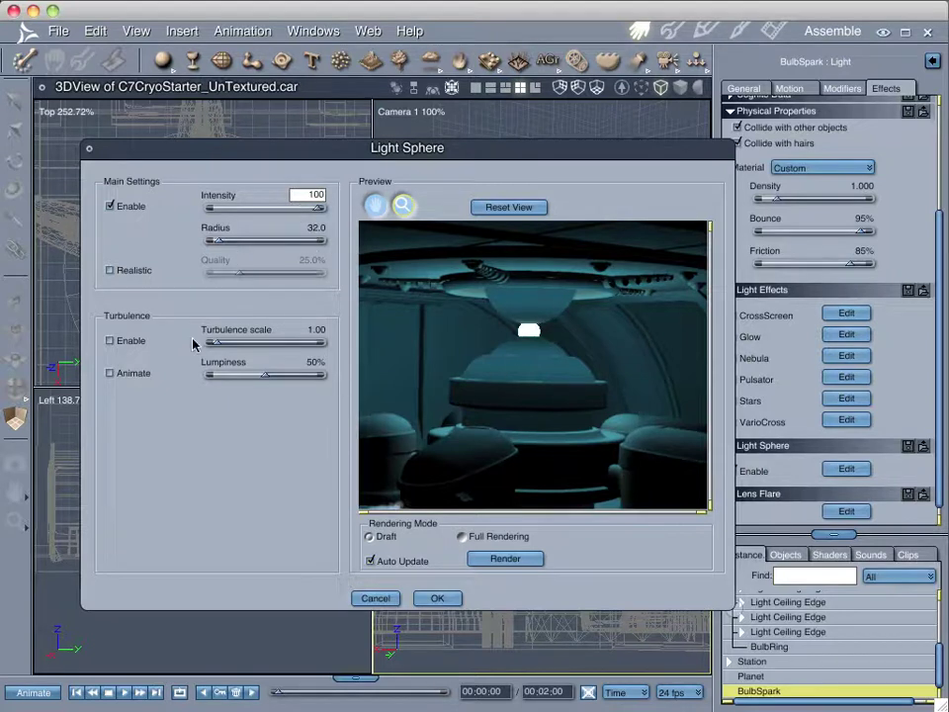
pyautogui.click(110, 270)
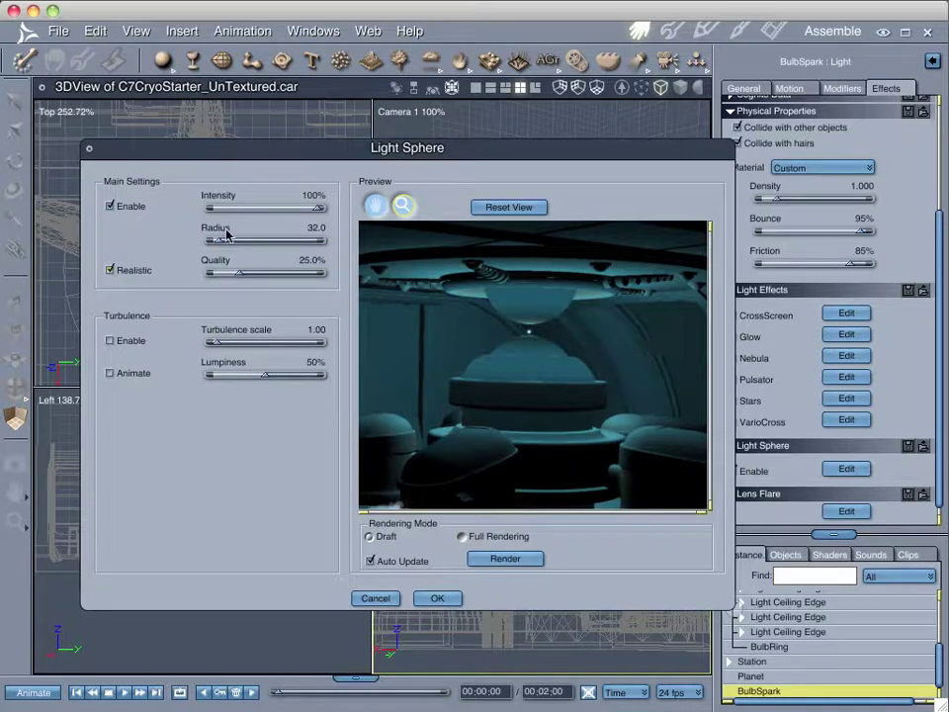
pyautogui.click(316, 236)
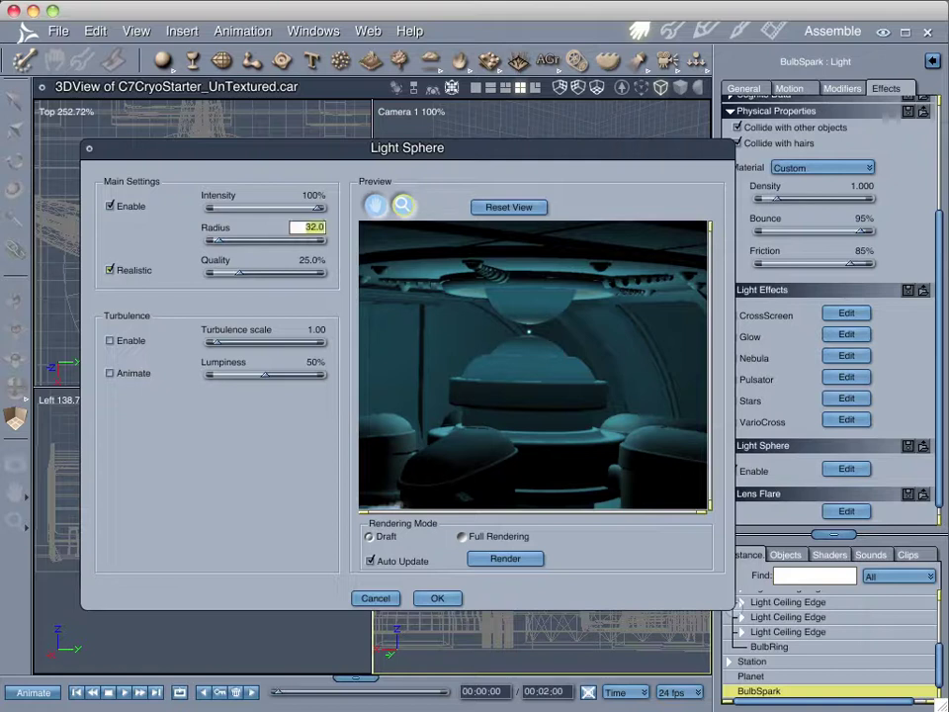
pyautogui.write('535')
pyautogui.press('Return')
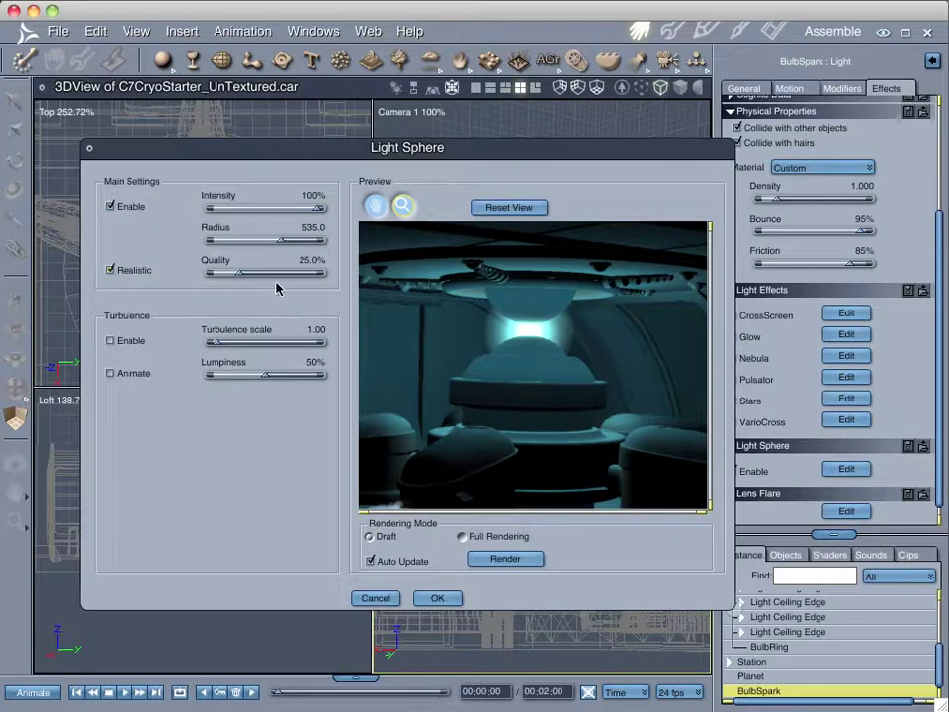
pyautogui.moveTo(239, 275); pyautogui.dragTo(276, 279)
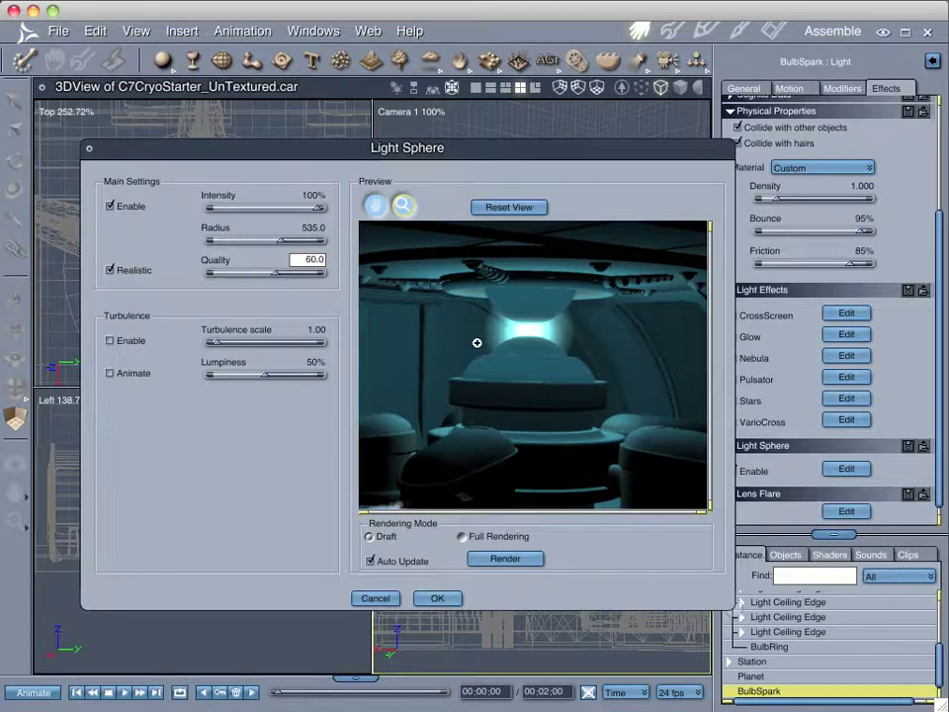
# Enable turbulence for the light sphere with a turbulence scale of 11.10 and apply the Light Sphere settings.
pyautogui.click(109, 341)
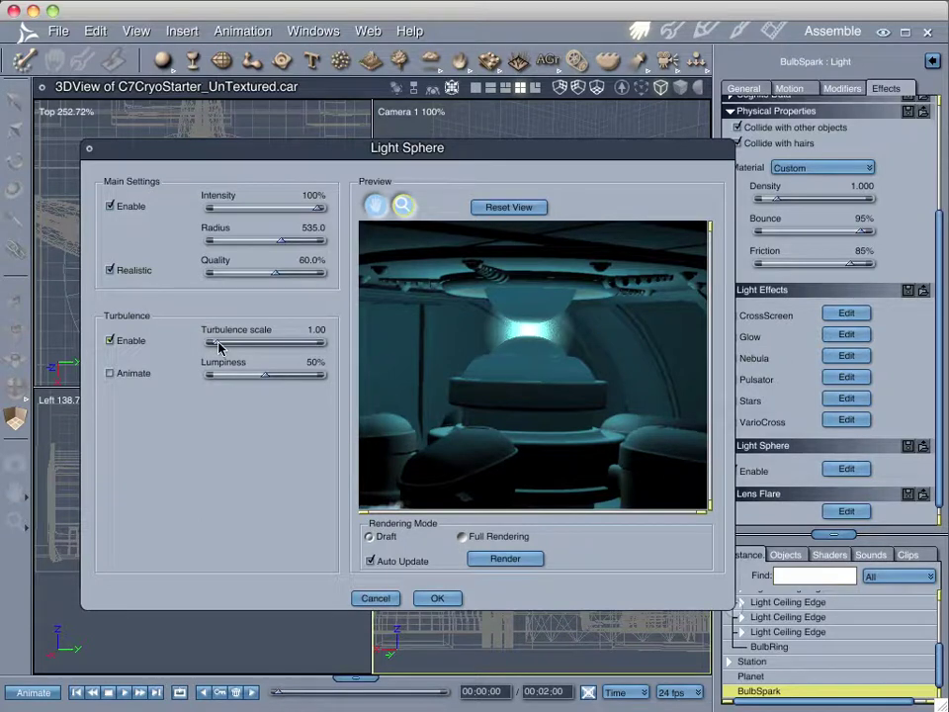
pyautogui.moveTo(219, 346); pyautogui.dragTo(256, 345)
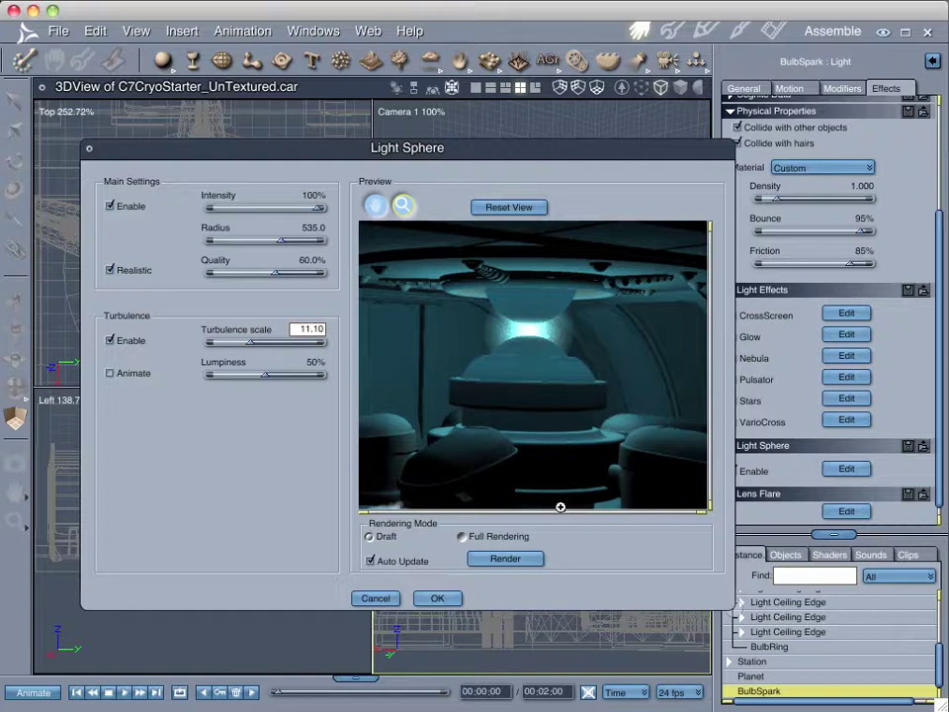
pyautogui.click(438, 598)
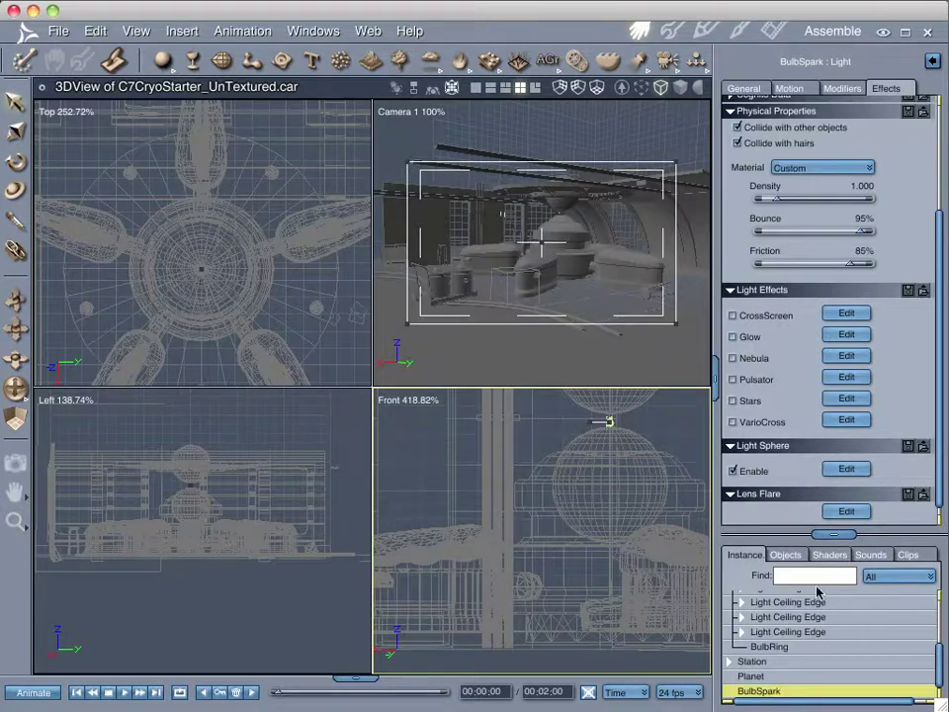
# Put BulbSpark into the Lights group and nudge it slightly off the hub's centre in the Top view.
pyautogui.moveTo(831, 534); pyautogui.dragTo(831, 405)
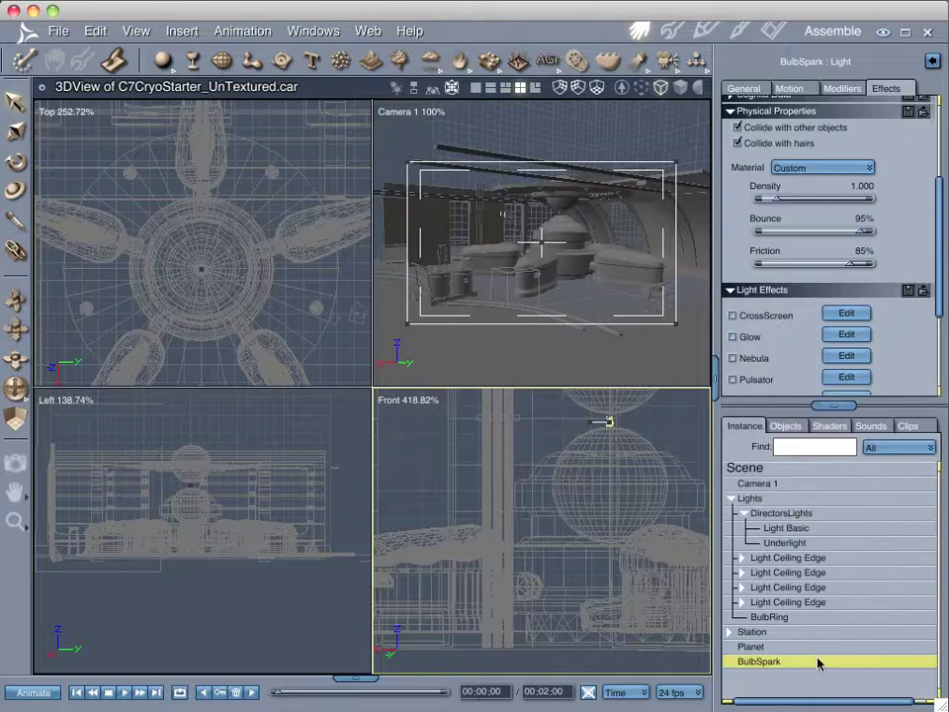
pyautogui.moveTo(775, 668); pyautogui.dragTo(775, 501)
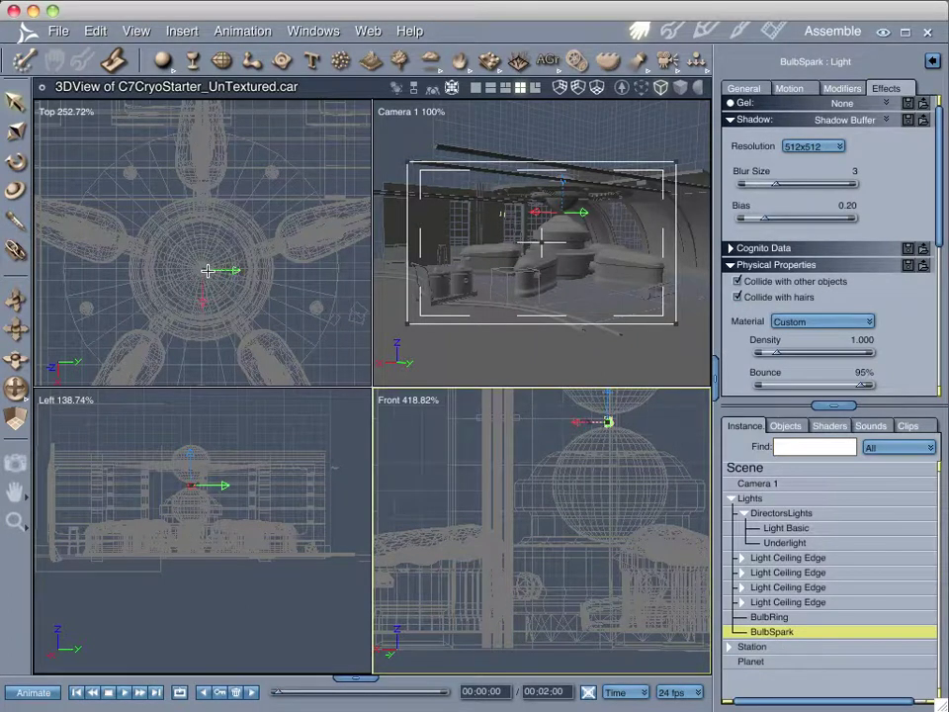
pyautogui.moveTo(202, 270); pyautogui.dragTo(213, 273)
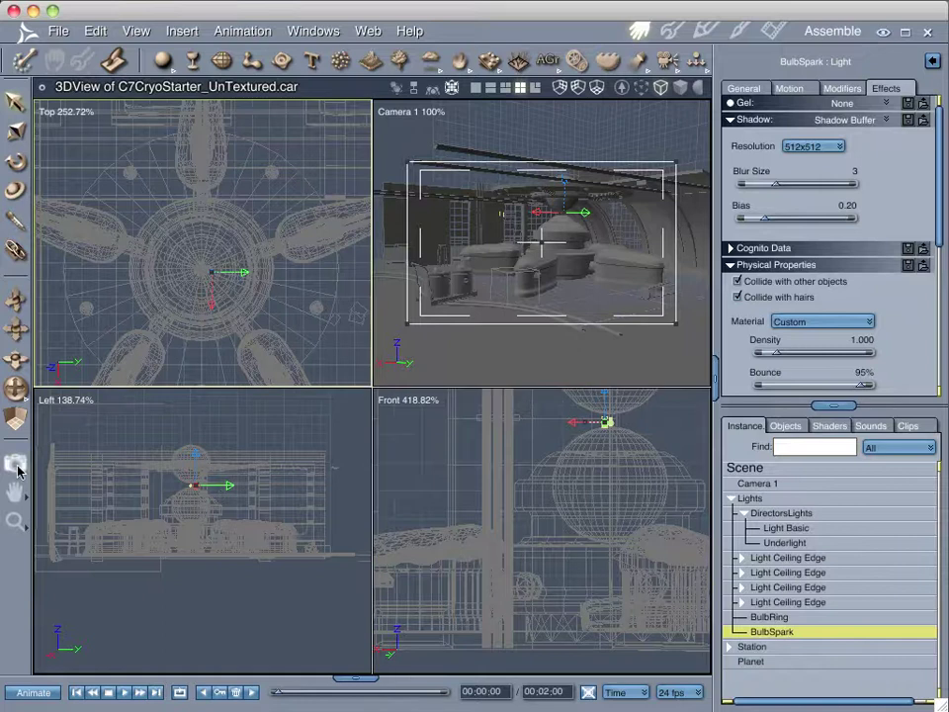
# Test render the production frame in the Camera 1 view.
pyautogui.click(16, 462)
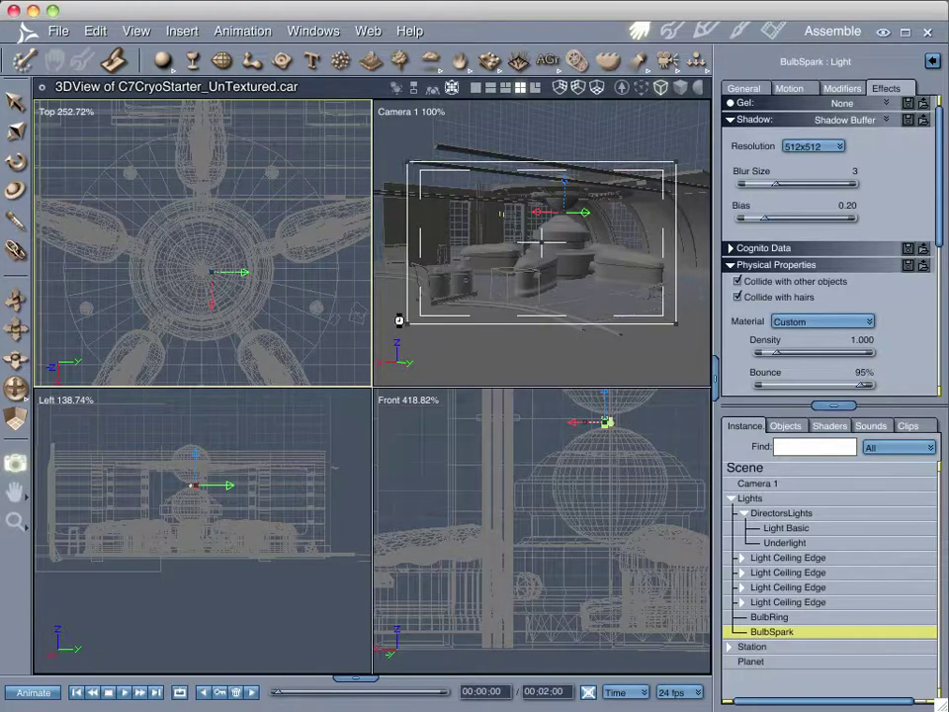
pyautogui.moveTo(402, 323); pyautogui.dragTo(676, 161)
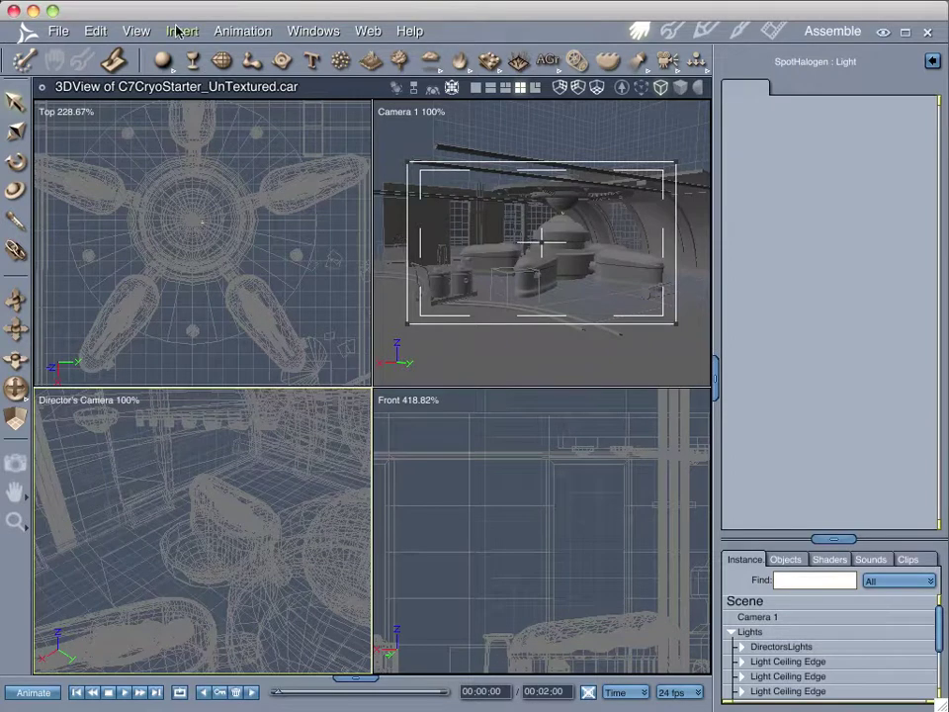
# Add a spot light over the front pod in the Top view and raise it to ceiling height in the Front view.
pyautogui.click(649, 72)
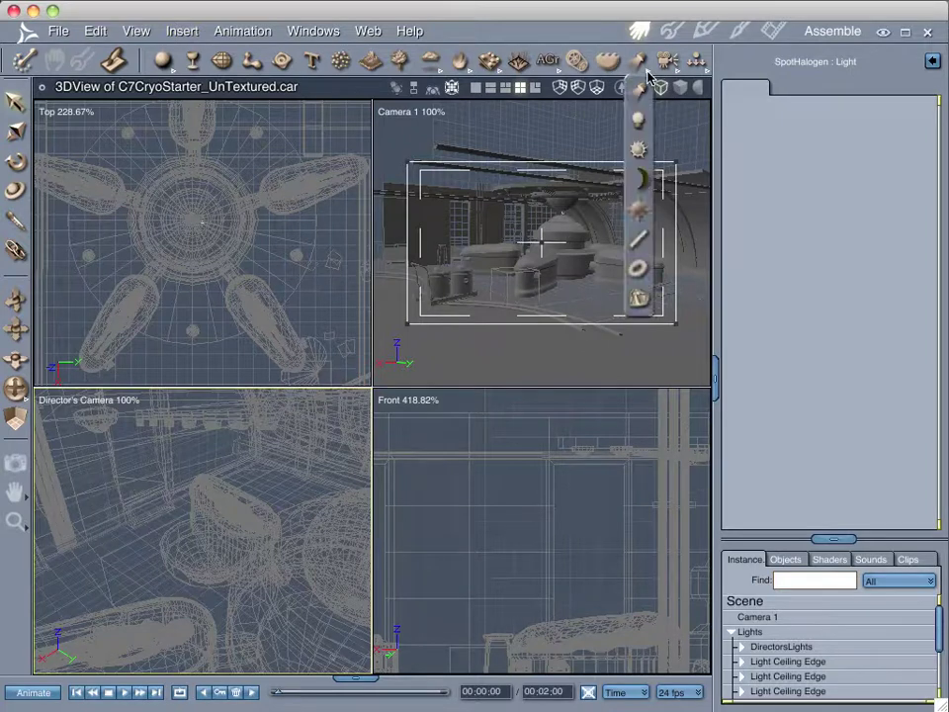
pyautogui.click(641, 97)
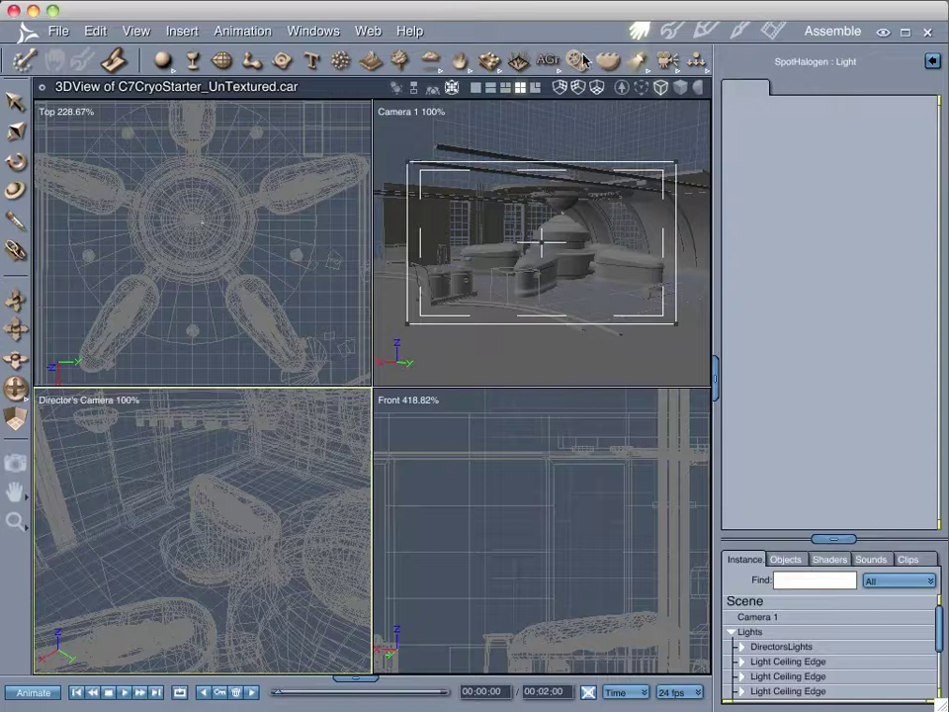
pyautogui.click(193, 331)
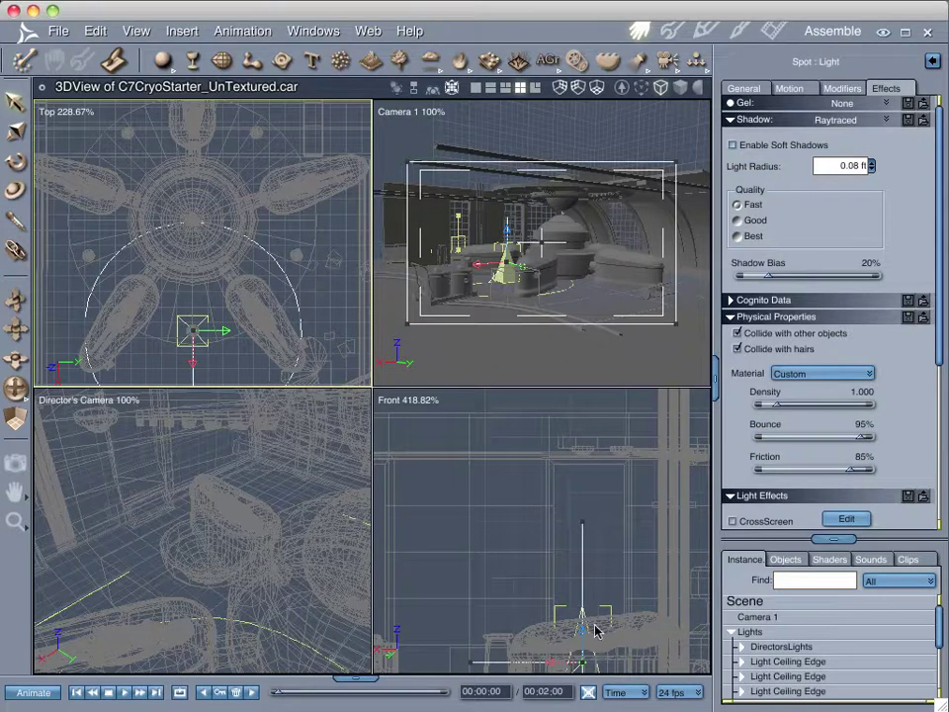
pyautogui.moveTo(585, 629); pyautogui.dragTo(585, 395)
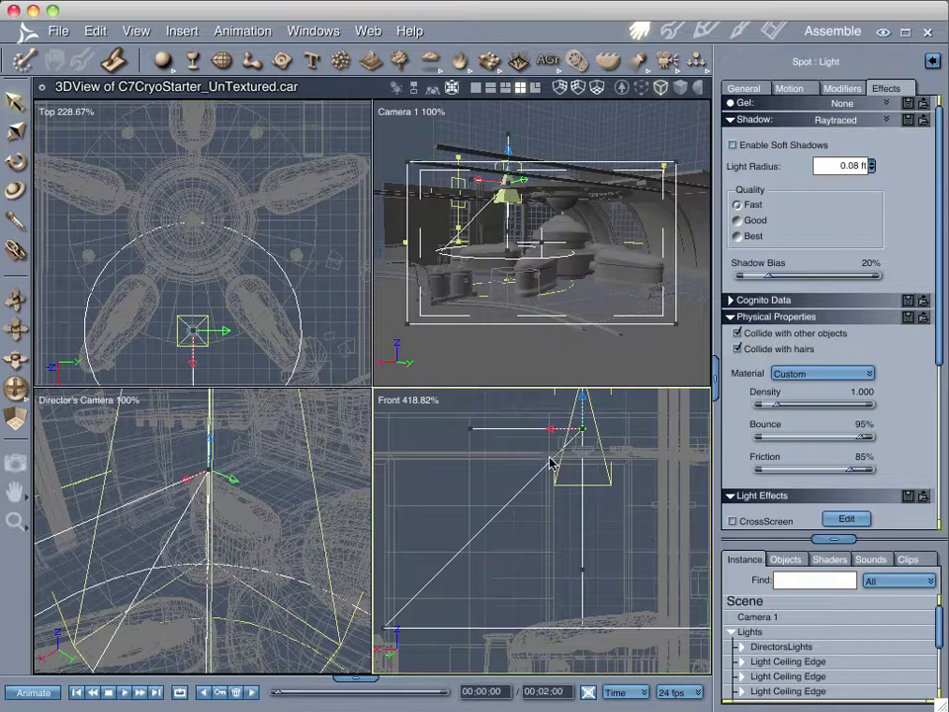
# Scale the new spot light uniformly to an overall size of 10%.
pyautogui.click(789, 88)
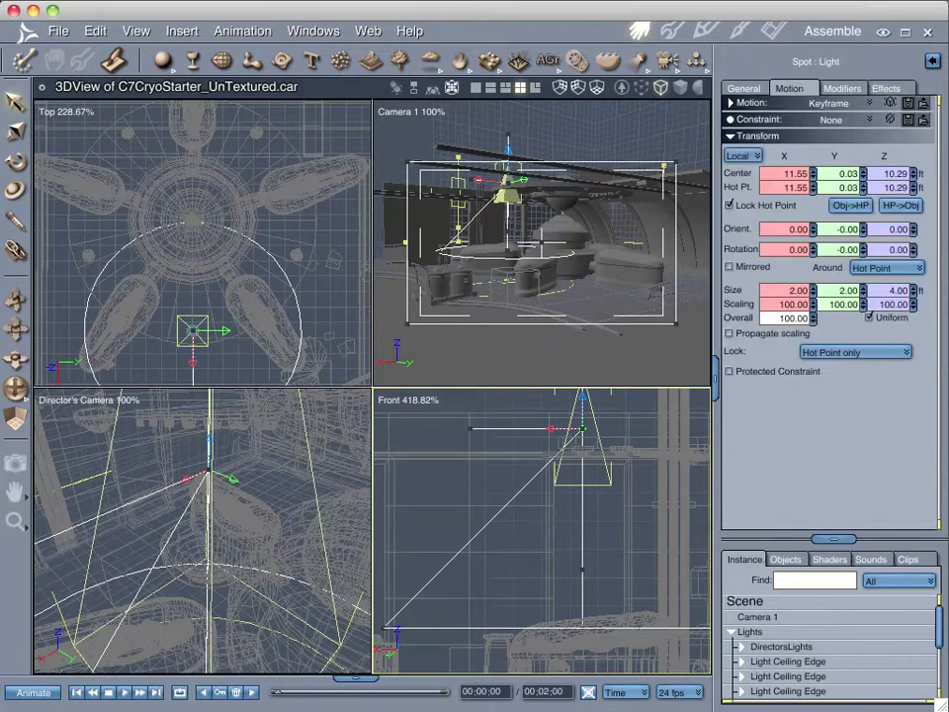
pyautogui.press('super+a')
pyautogui.write('10')
pyautogui.press('Return')
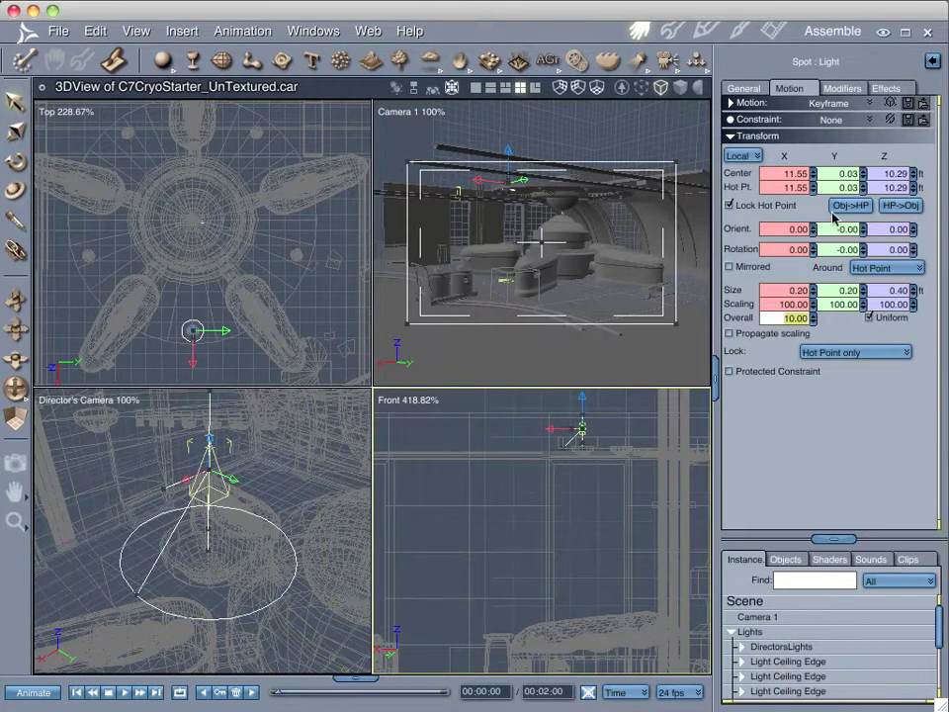
# Name the spot light SpotHalogen and move it into the Lights group.
pyautogui.click(744, 88)
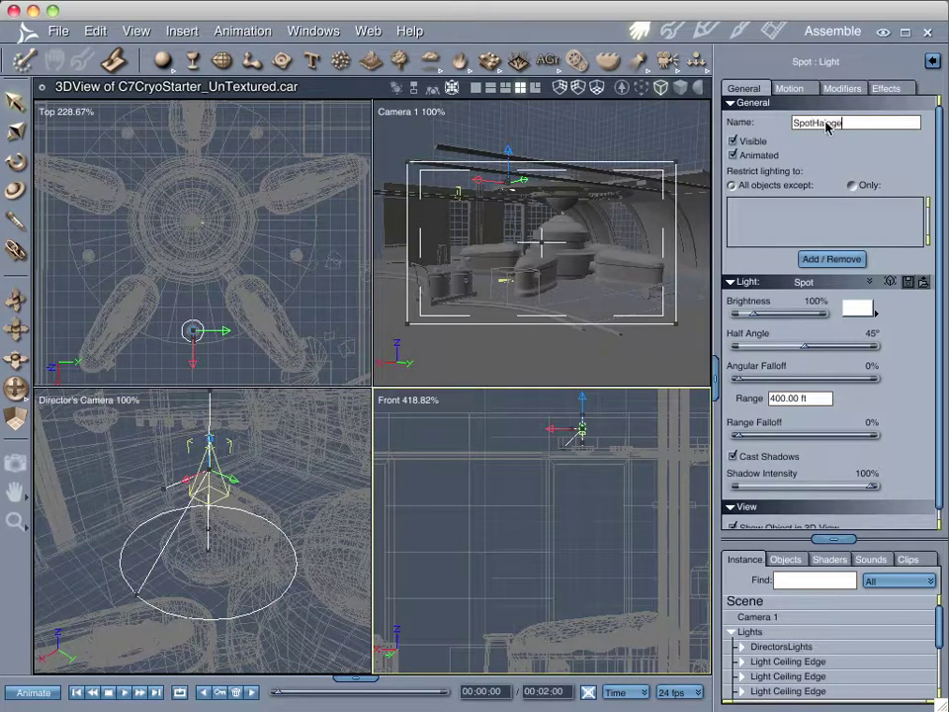
pyautogui.press('Return')
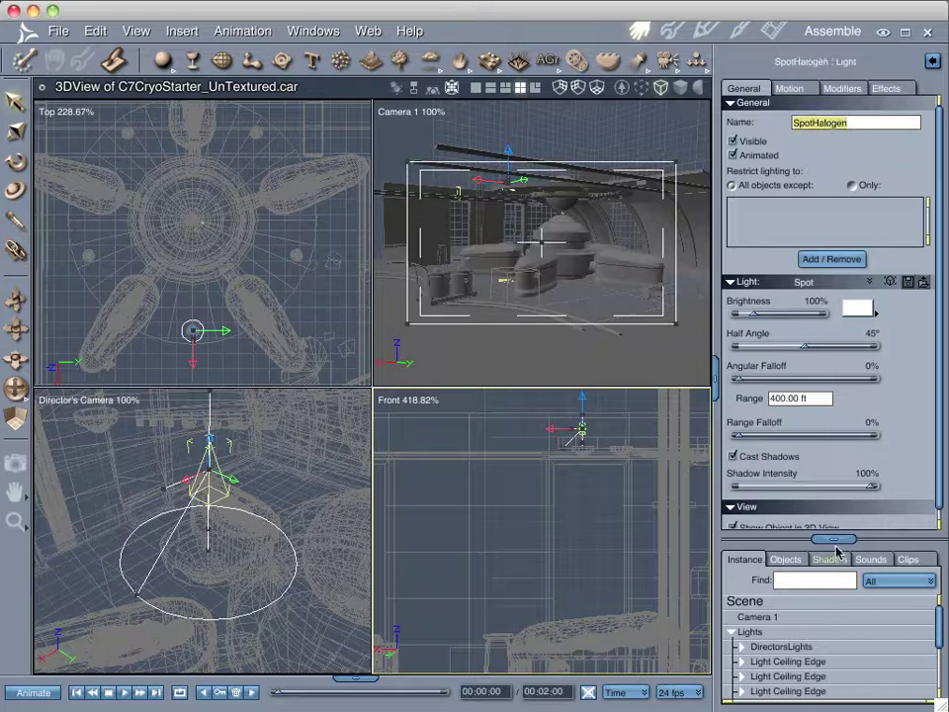
pyautogui.moveTo(834, 539); pyautogui.dragTo(834, 345)
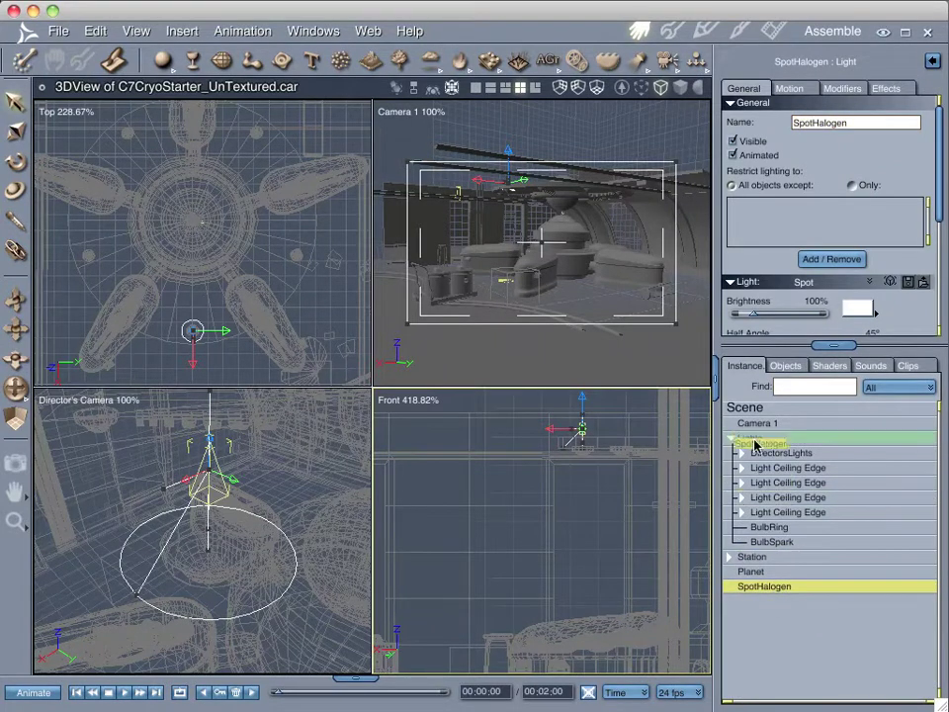
pyautogui.moveTo(754, 441); pyautogui.dragTo(754, 442)
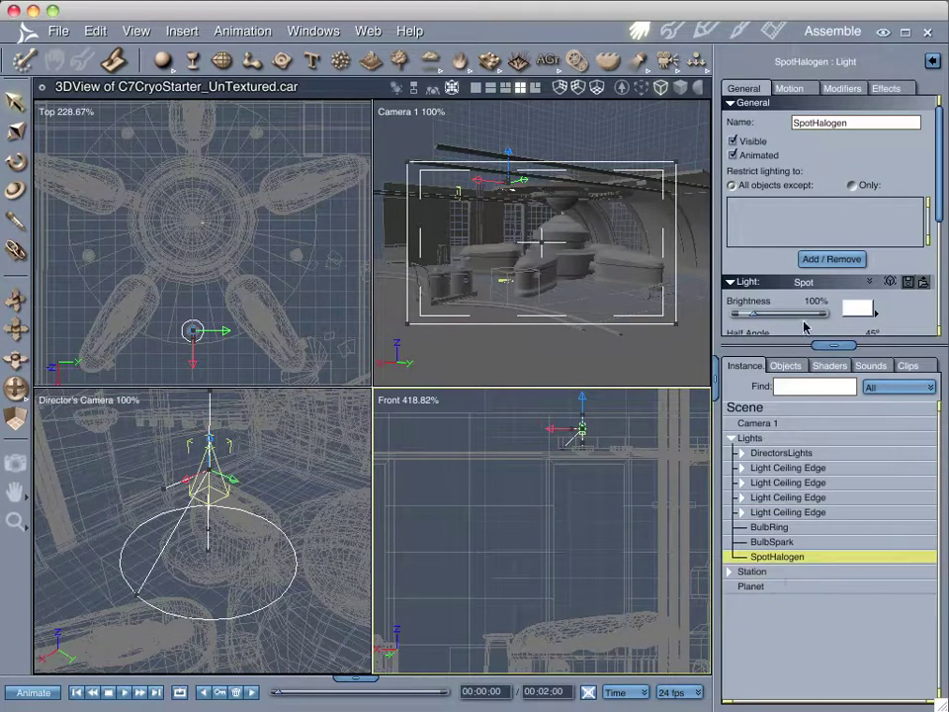
pyautogui.moveTo(833, 346); pyautogui.dragTo(832, 544)
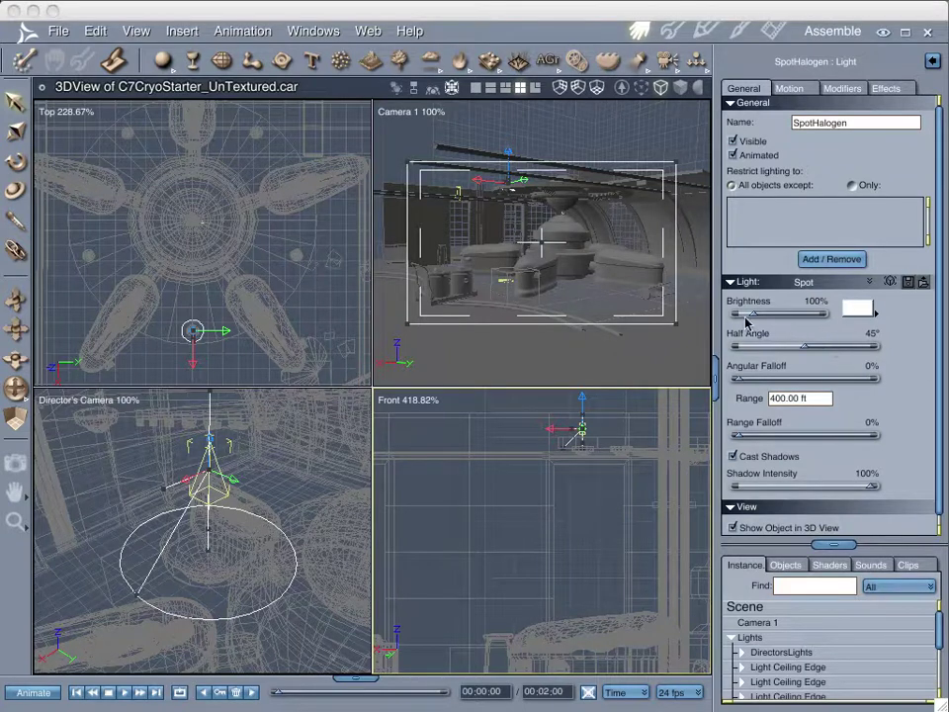
# Set SpotHalogen's brightness to 300% and give it a pale, warm yellow colour.
pyautogui.moveTo(756, 320); pyautogui.dragTo(777, 319)
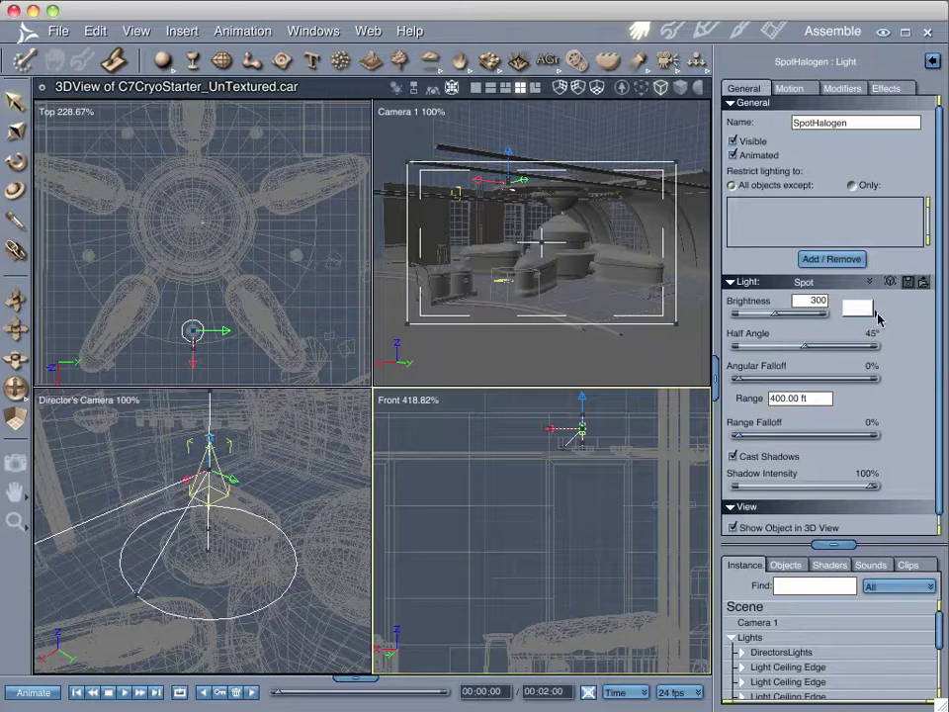
pyautogui.moveTo(876, 314); pyautogui.dragTo(835, 335)
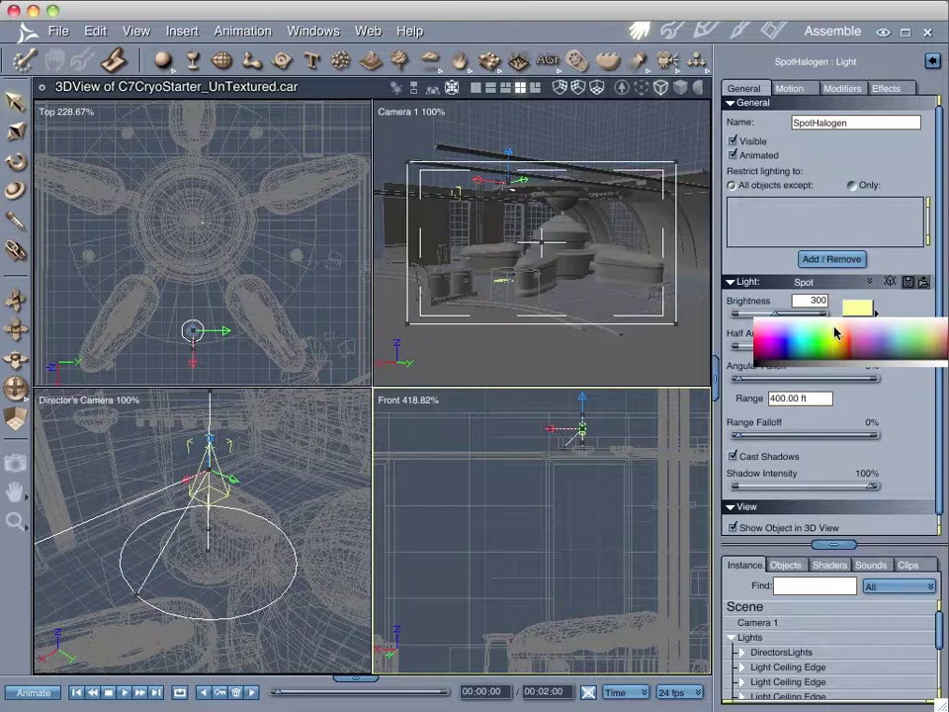
pyautogui.click(868, 311)
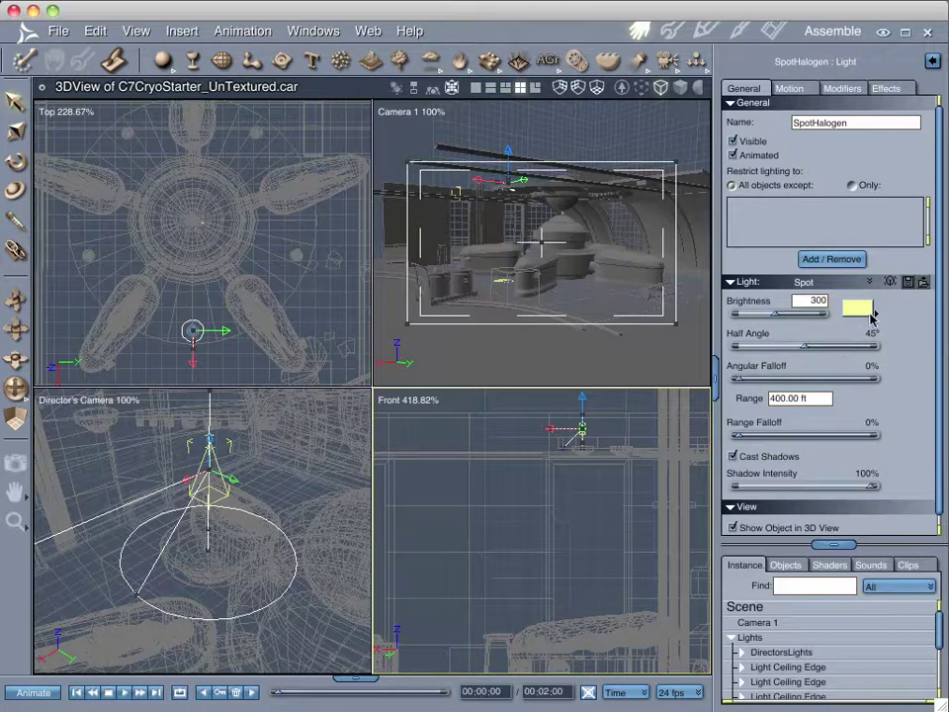
pyautogui.click(871, 310)
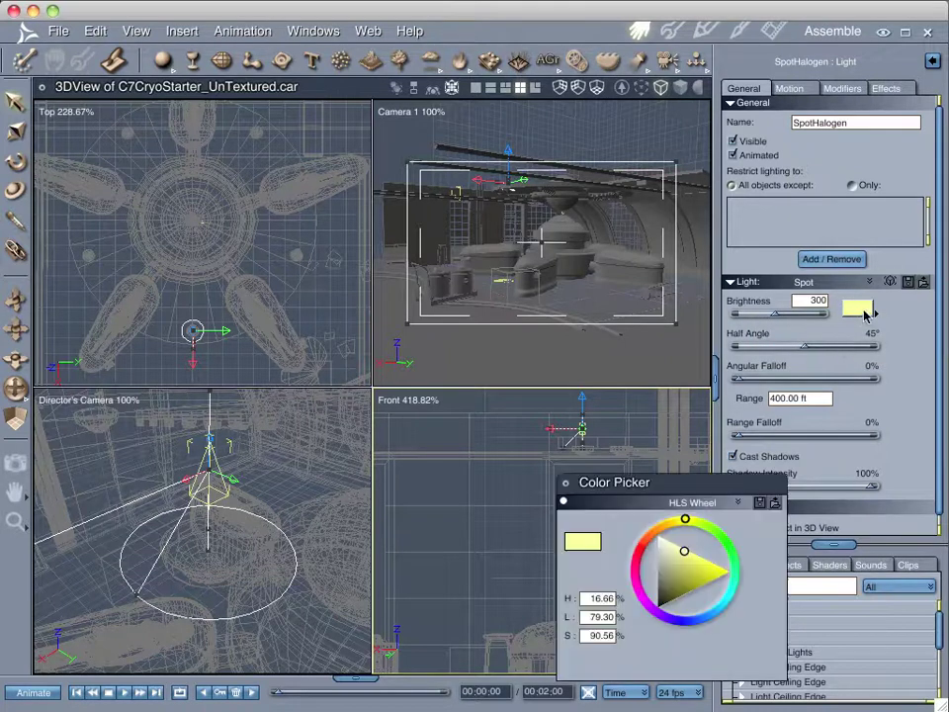
pyautogui.click(678, 534)
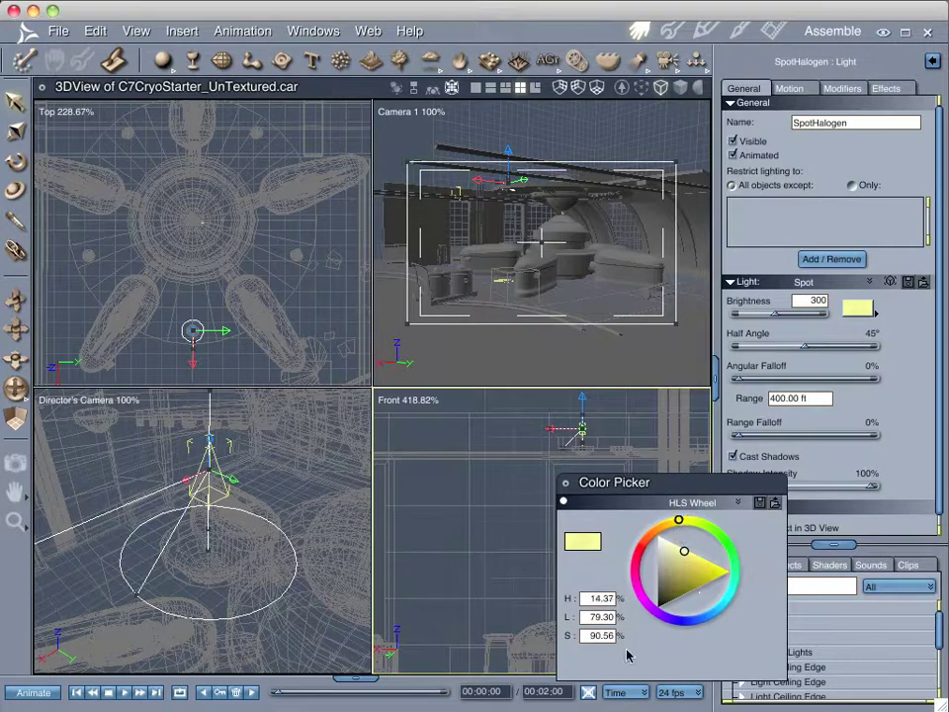
pyautogui.click(565, 483)
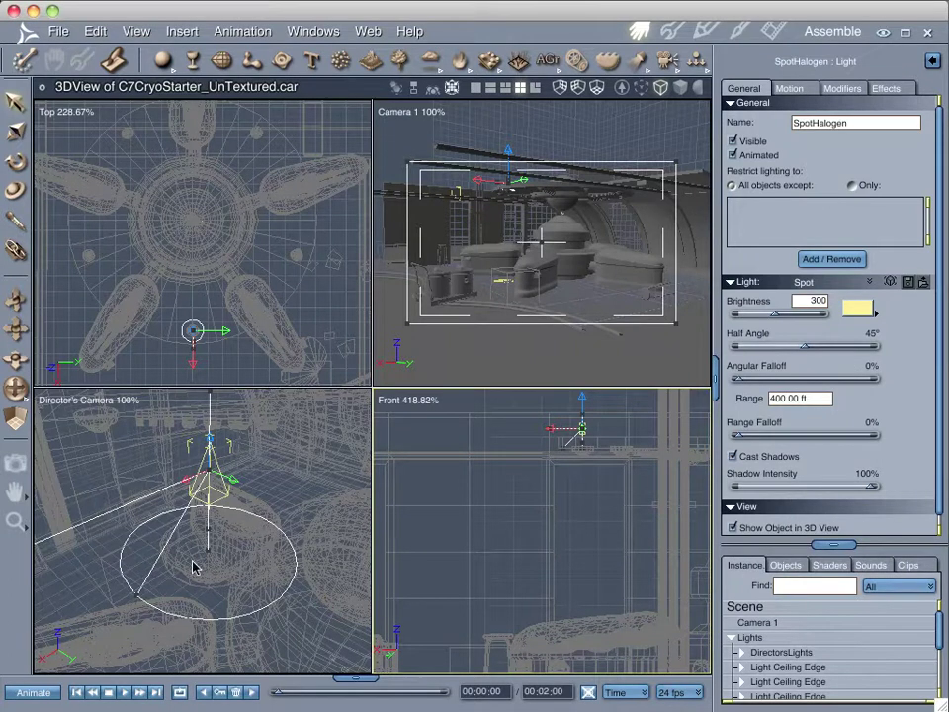
# Narrow SpotHalogen's beam to a half angle of 20°.
pyautogui.moveTo(135, 594); pyautogui.dragTo(181, 571)
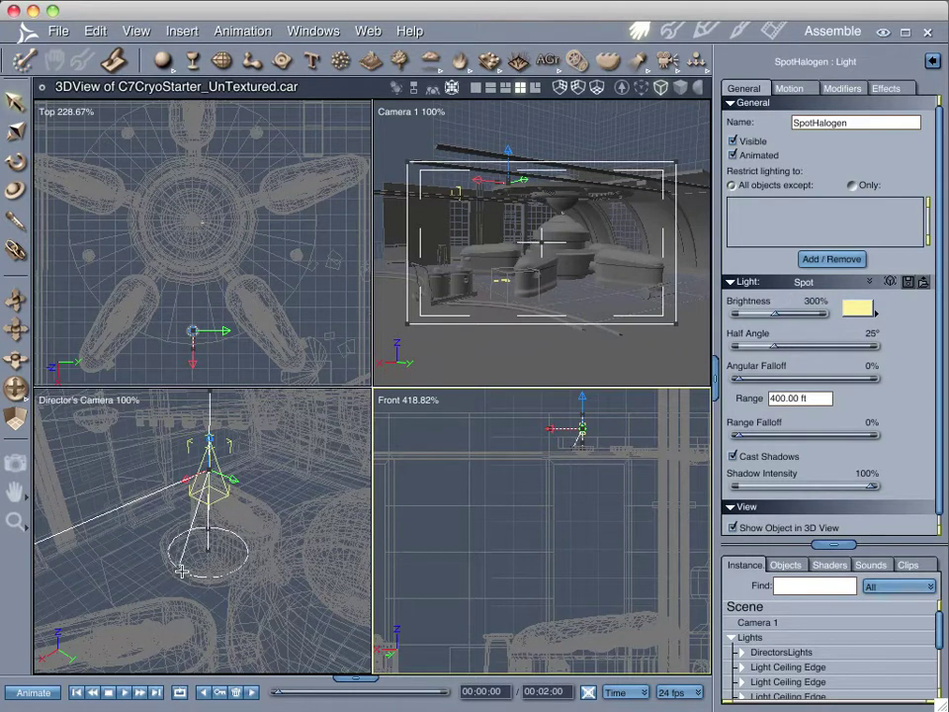
pyautogui.scroll(5, 586, 458)
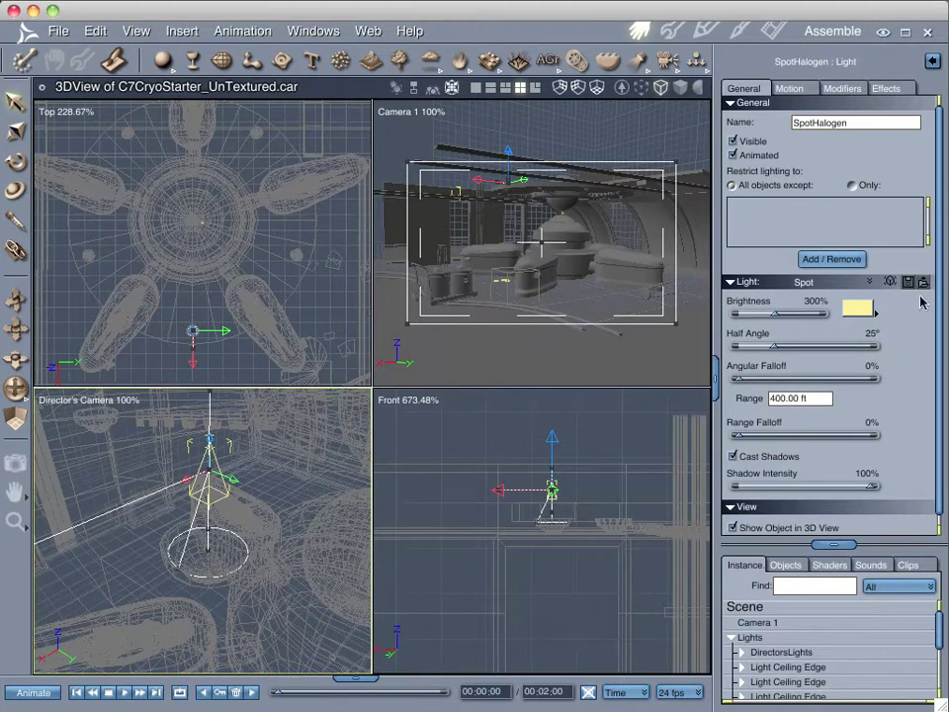
pyautogui.click(864, 337)
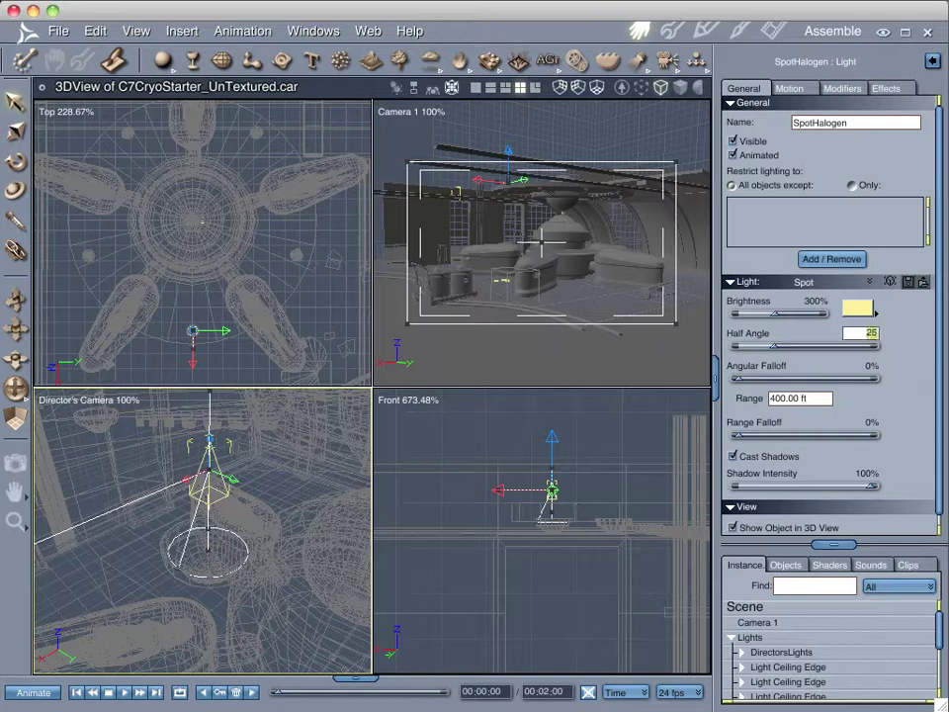
pyautogui.write('20')
pyautogui.press('Return')
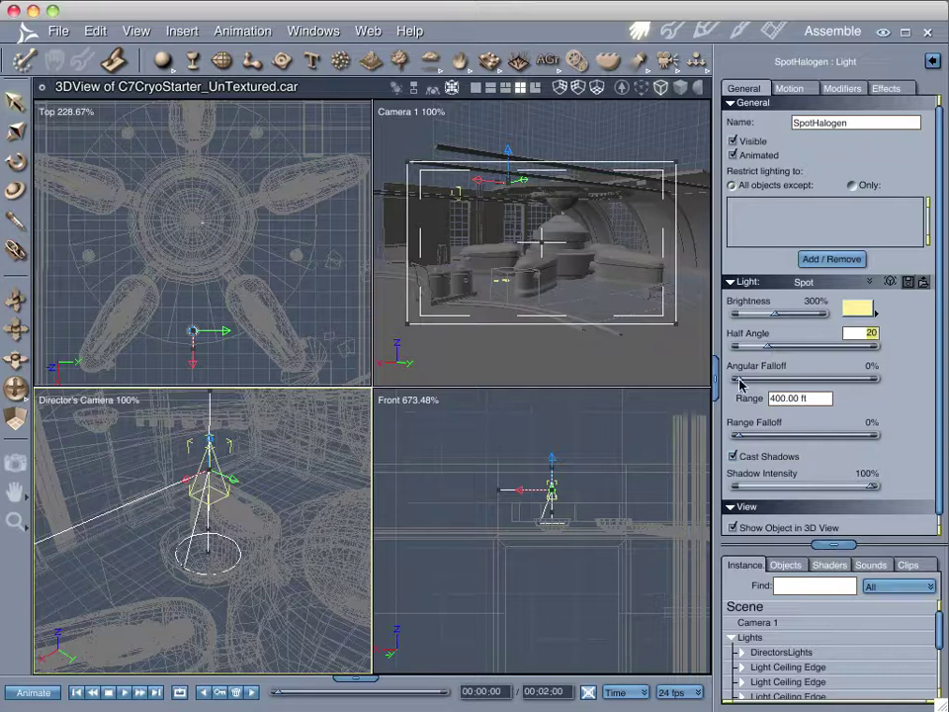
# Set SpotHalogen's angular falloff to 100% and its range to 15 ft.
pyautogui.moveTo(737, 379); pyautogui.dragTo(876, 380)
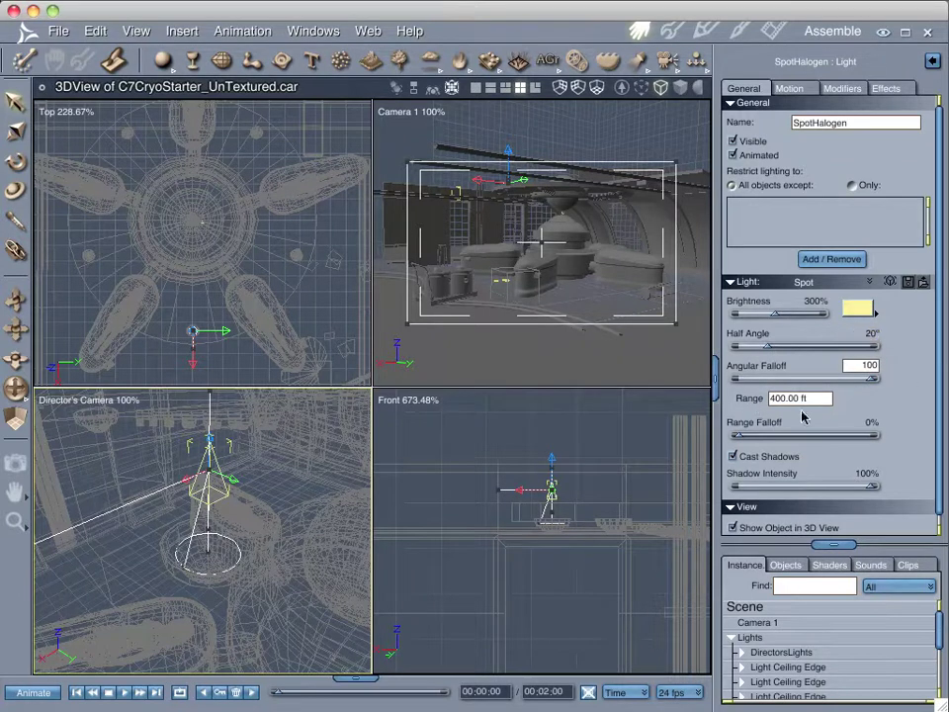
pyautogui.moveTo(832, 399); pyautogui.dragTo(777, 399)
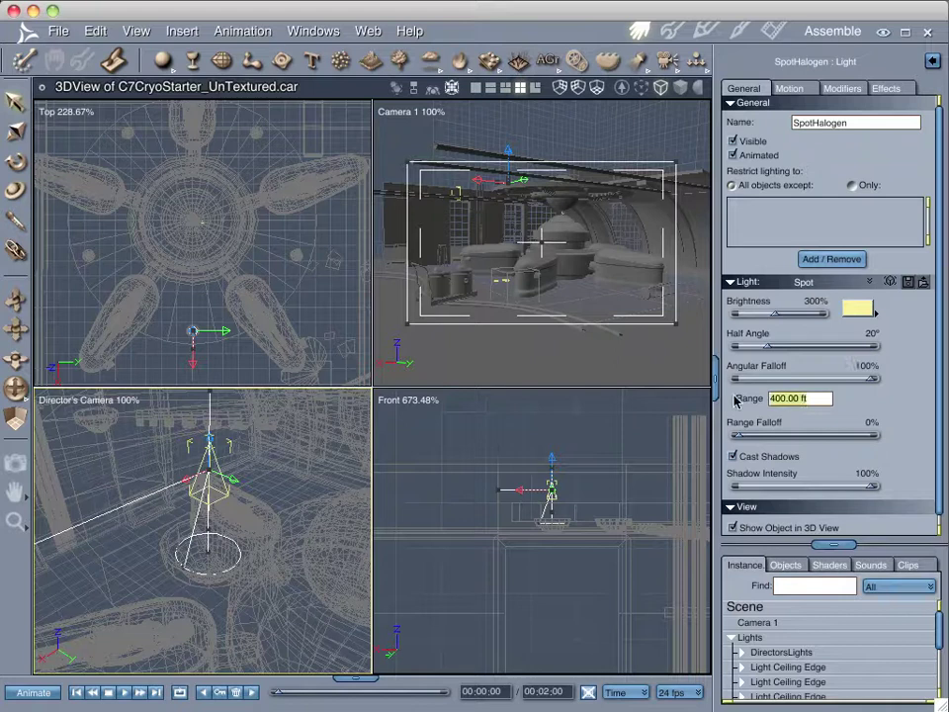
pyautogui.write('15')
pyautogui.press('Return')
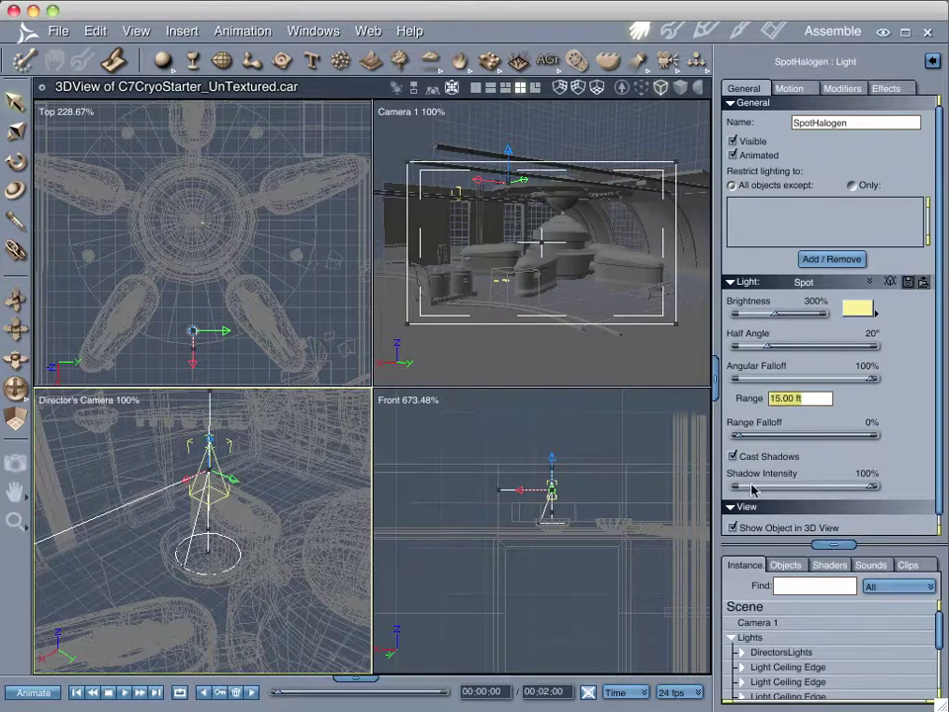
# Set SpotHalogen's range falloff to 41% and shadow intensity to 80%, and test render the Camera 1 frame.
pyautogui.moveTo(737, 435); pyautogui.dragTo(794, 434)
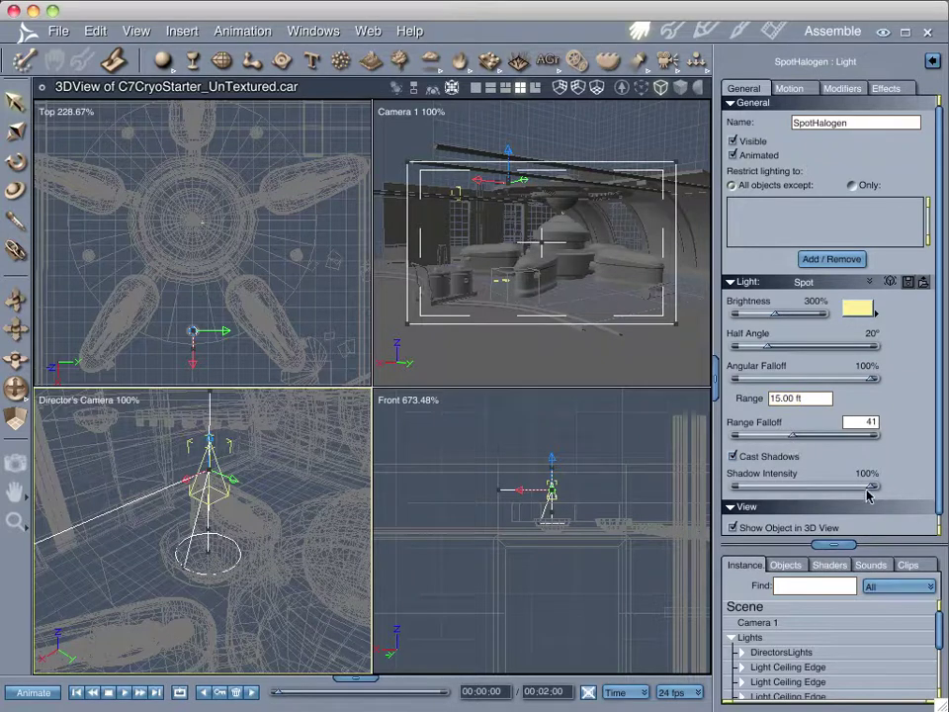
pyautogui.moveTo(870, 485); pyautogui.dragTo(844, 491)
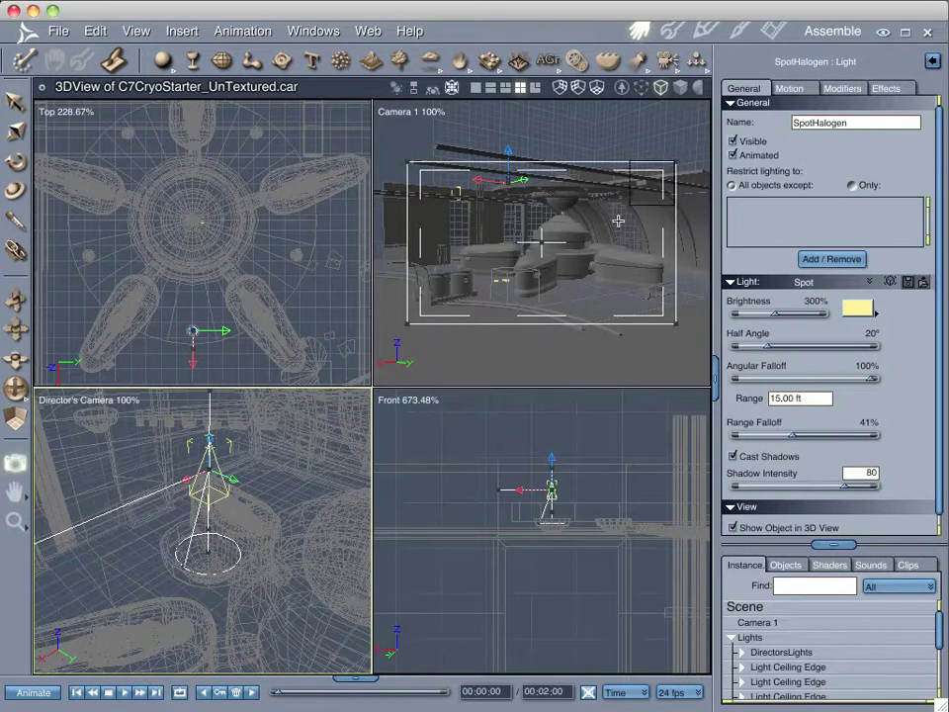
pyautogui.click(415, 317)
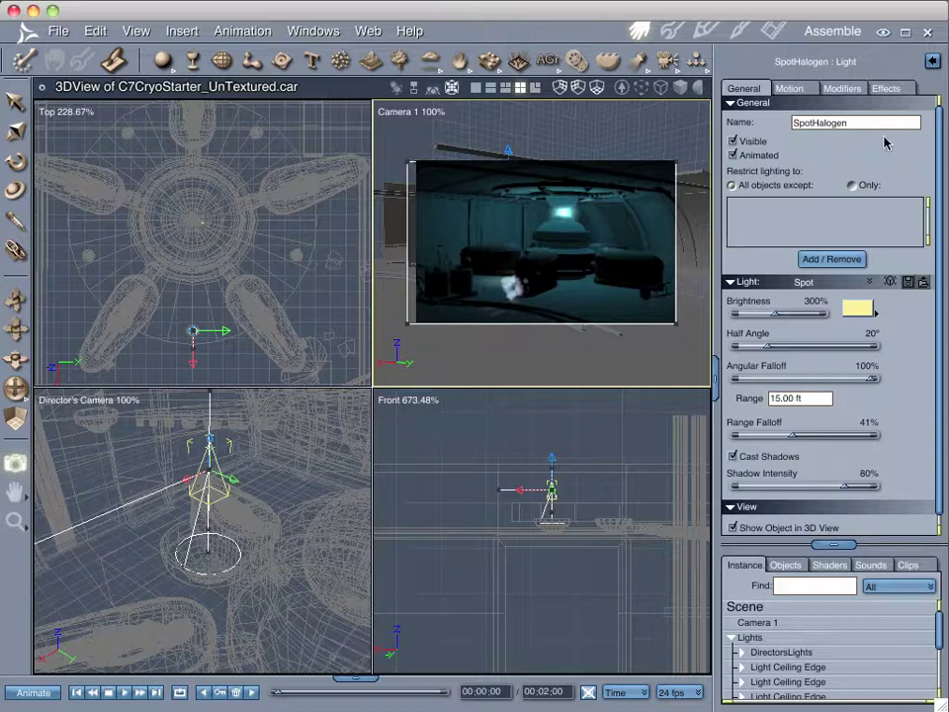
# Enable soft raytraced shadows for SpotHalogen with a light radius of 0.02 ft.
pyautogui.click(892, 89)
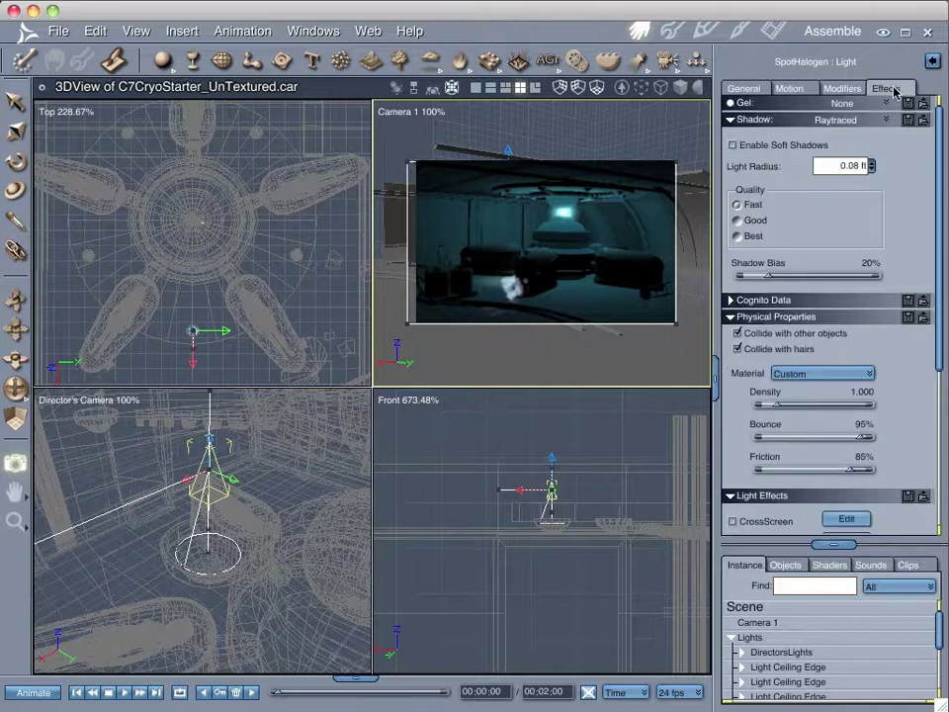
pyautogui.scroll(-1, 897, 221)
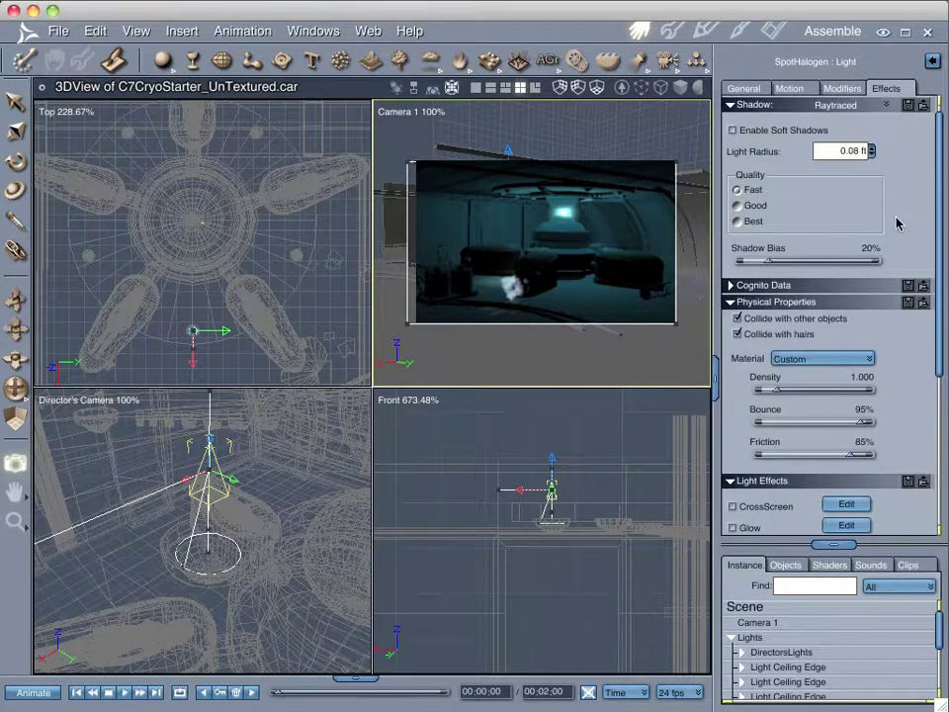
pyautogui.scroll(1, 897, 223)
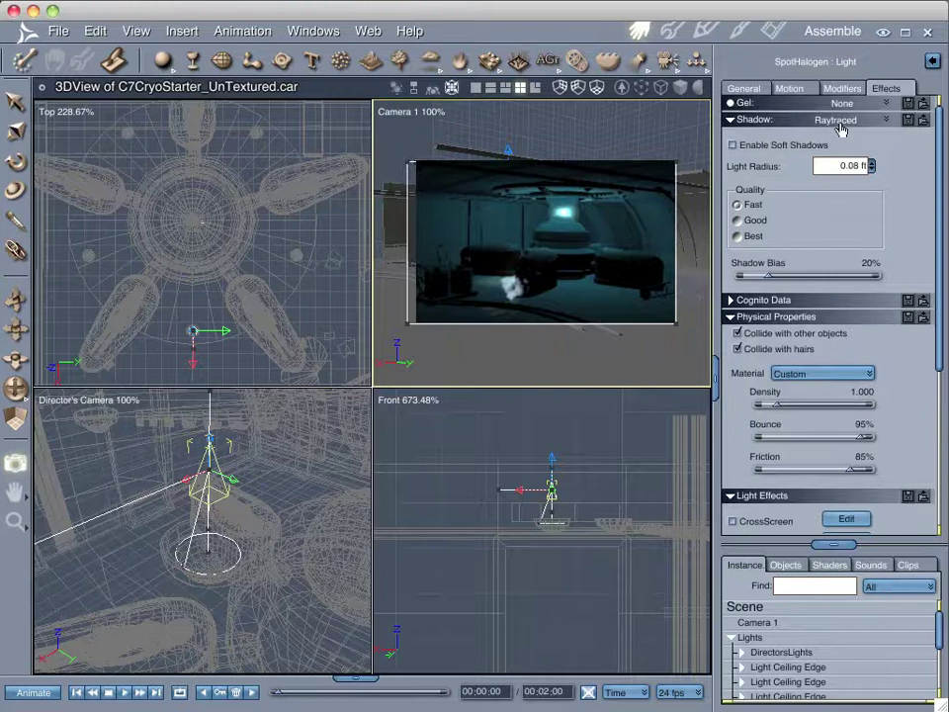
pyautogui.click(731, 120)
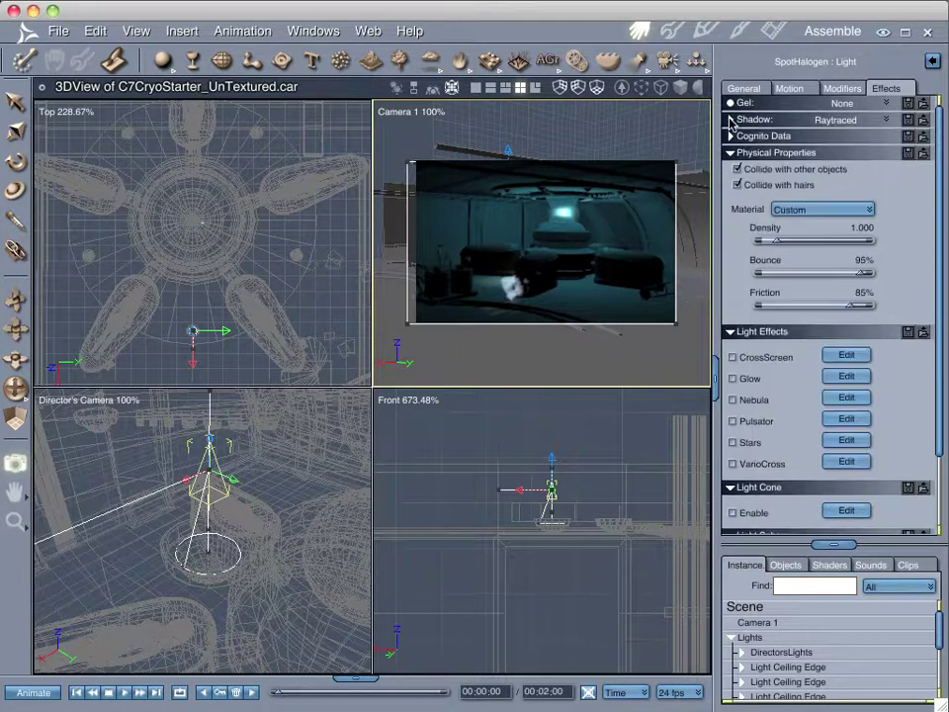
pyautogui.click(733, 121)
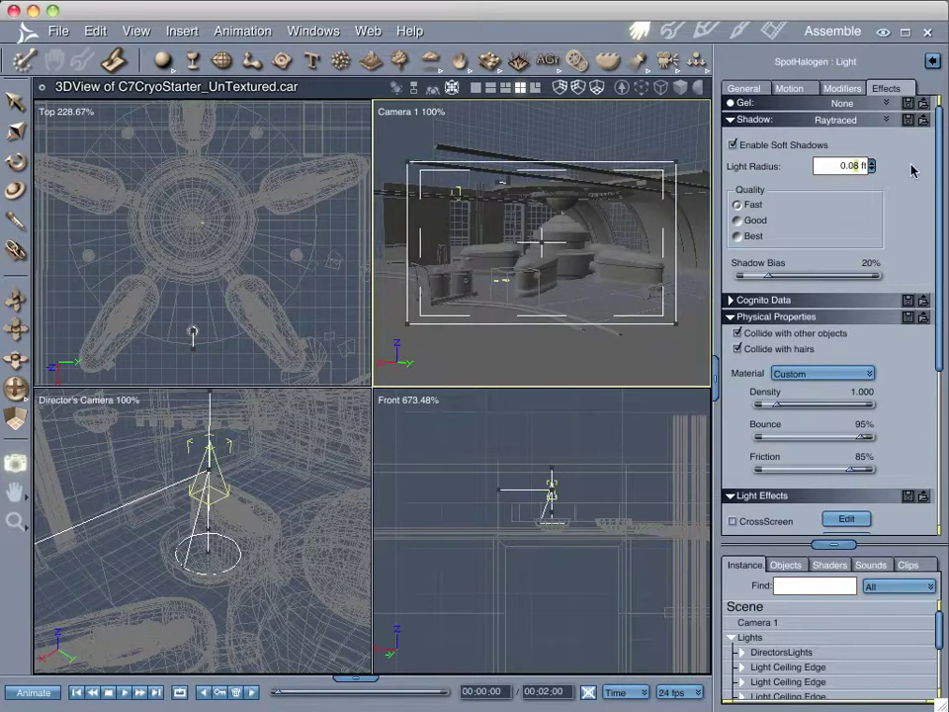
pyautogui.press('BackSpace')
pyautogui.write('2')
# Enable the light cone effect for SpotHalogen and set the cone's intensity to 15%.
pyautogui.scroll(-5, 836, 307)
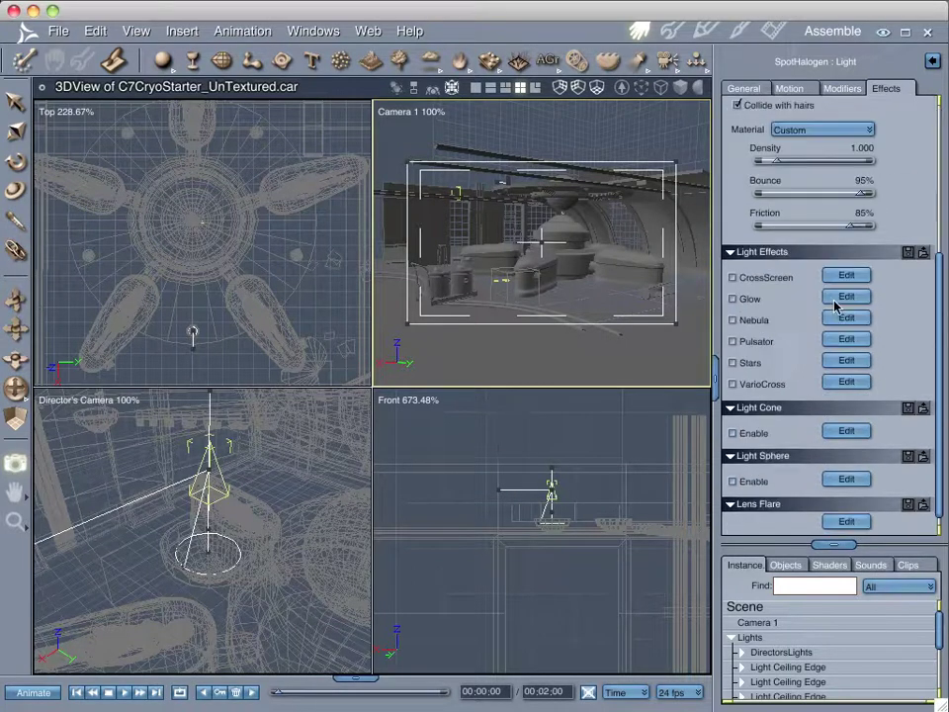
pyautogui.click(733, 436)
pyautogui.click(843, 432)
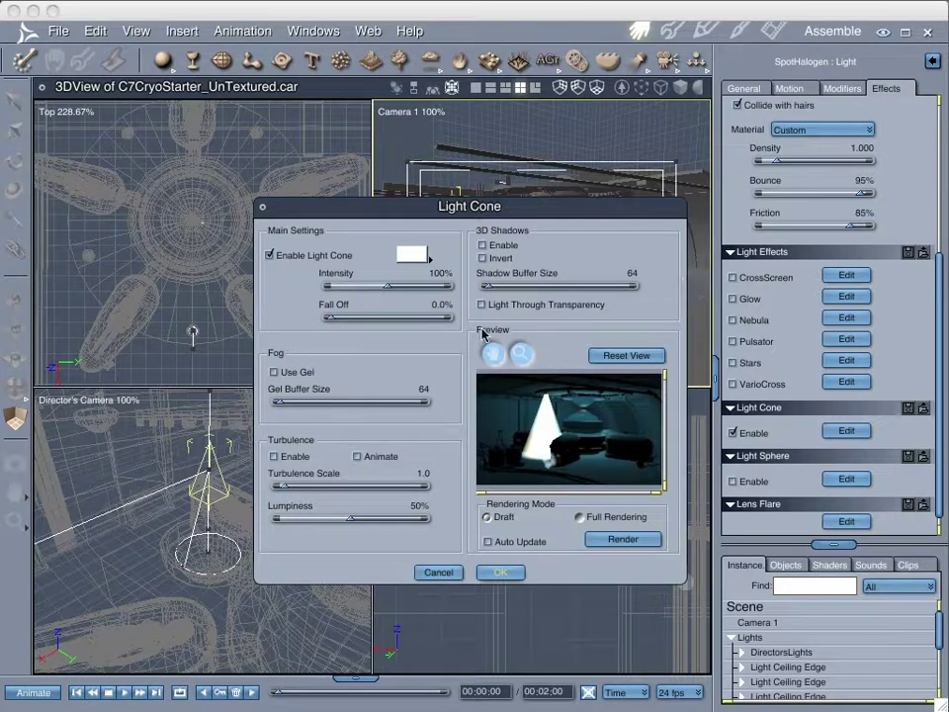
pyautogui.click(385, 289)
pyautogui.moveTo(386, 289); pyautogui.dragTo(339, 288)
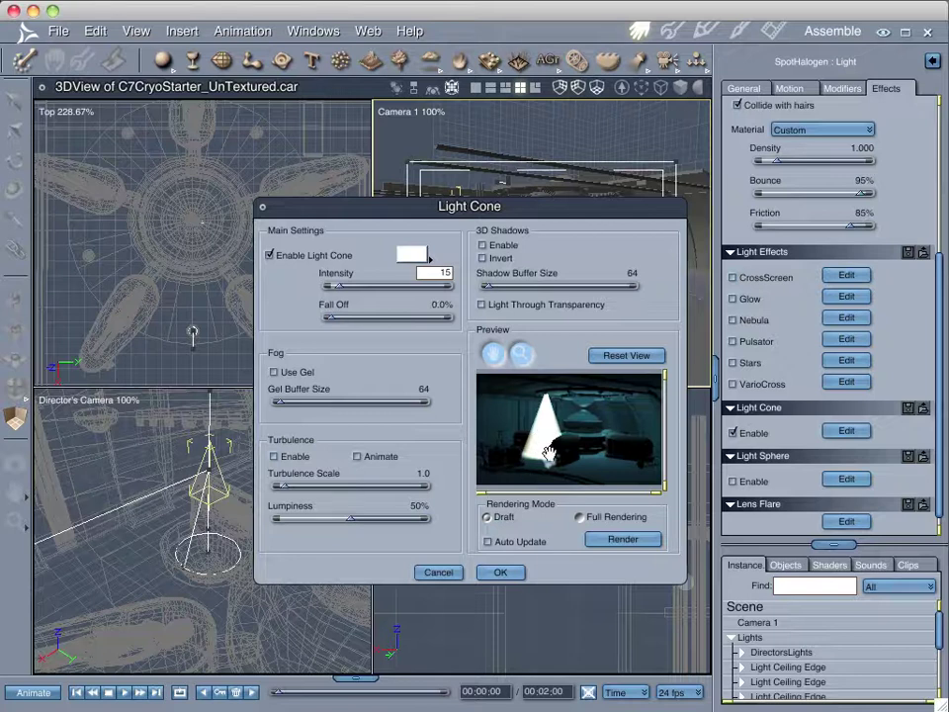
# Enlarge the Light Cone preview with auto update enabled and render it at the larger size.
pyautogui.moveTo(557, 215); pyautogui.dragTo(355, 112)
pyautogui.click(287, 440)
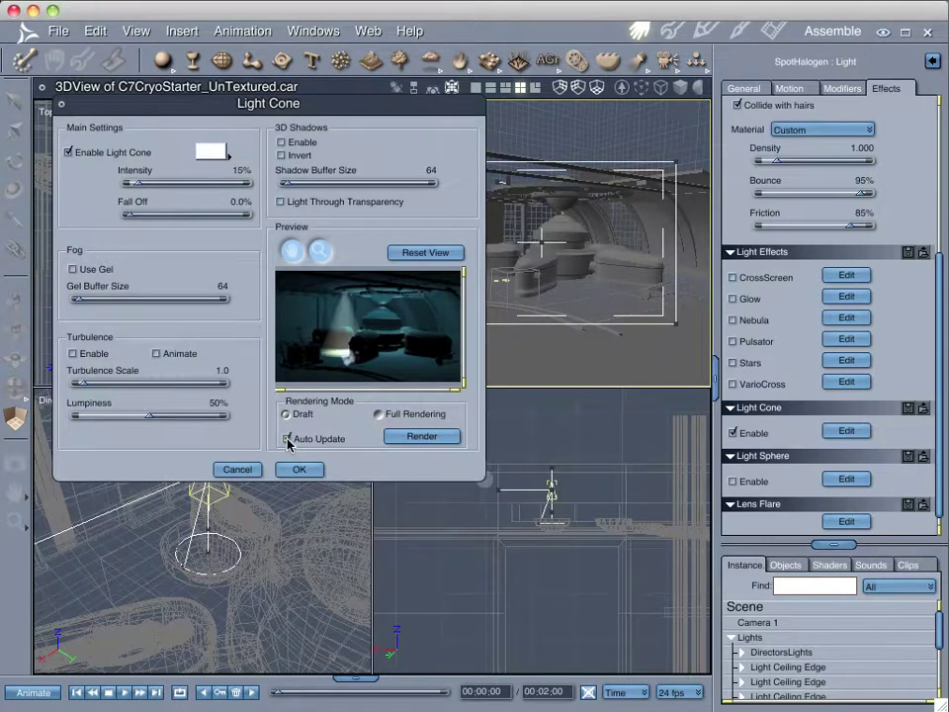
pyautogui.moveTo(483, 479); pyautogui.dragTo(645, 577)
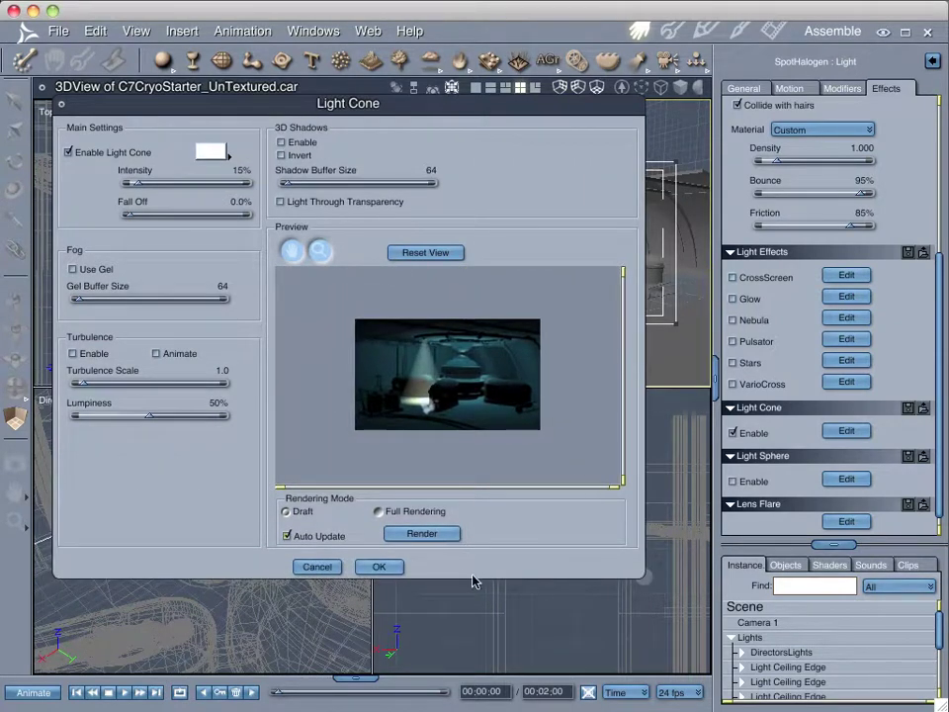
pyautogui.click(434, 536)
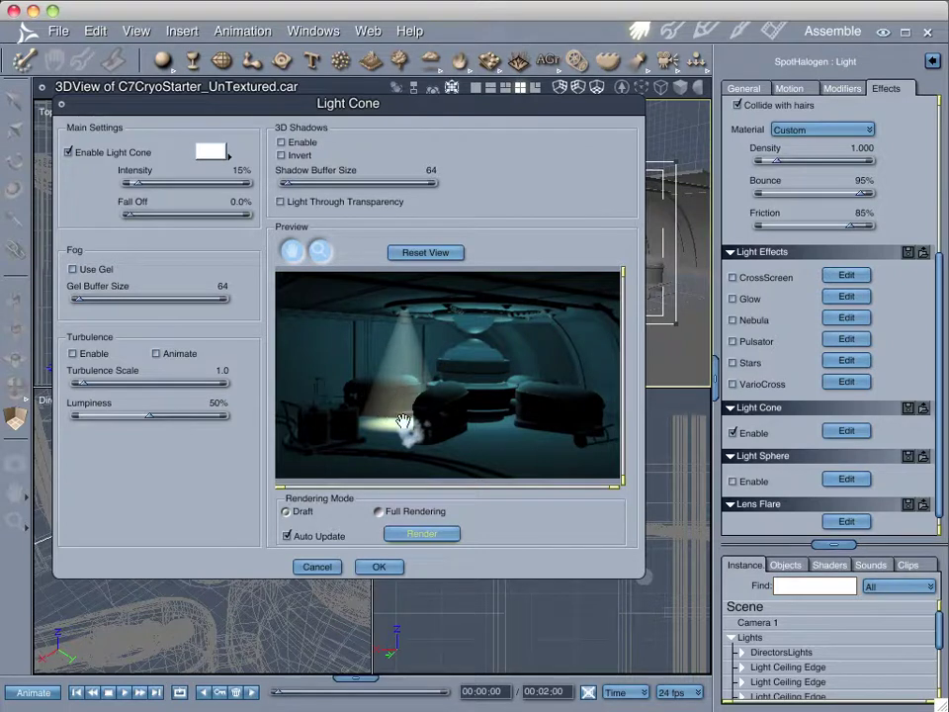
# Enable inverted 3D shadows for SpotHalogen's light cone with a shadow buffer size of 155.
pyautogui.click(282, 142)
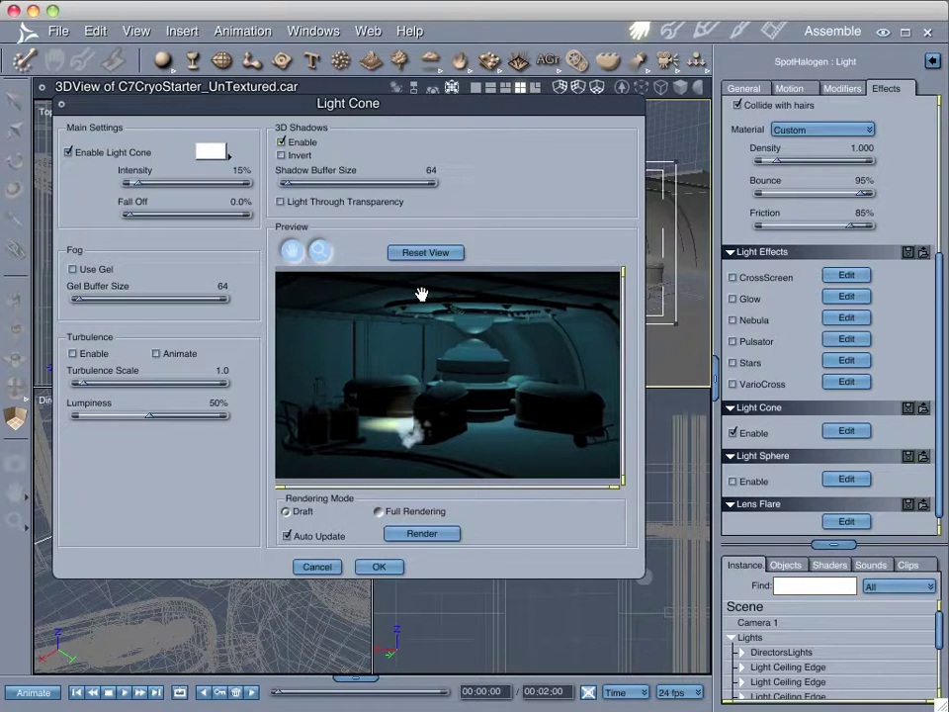
pyautogui.click(280, 156)
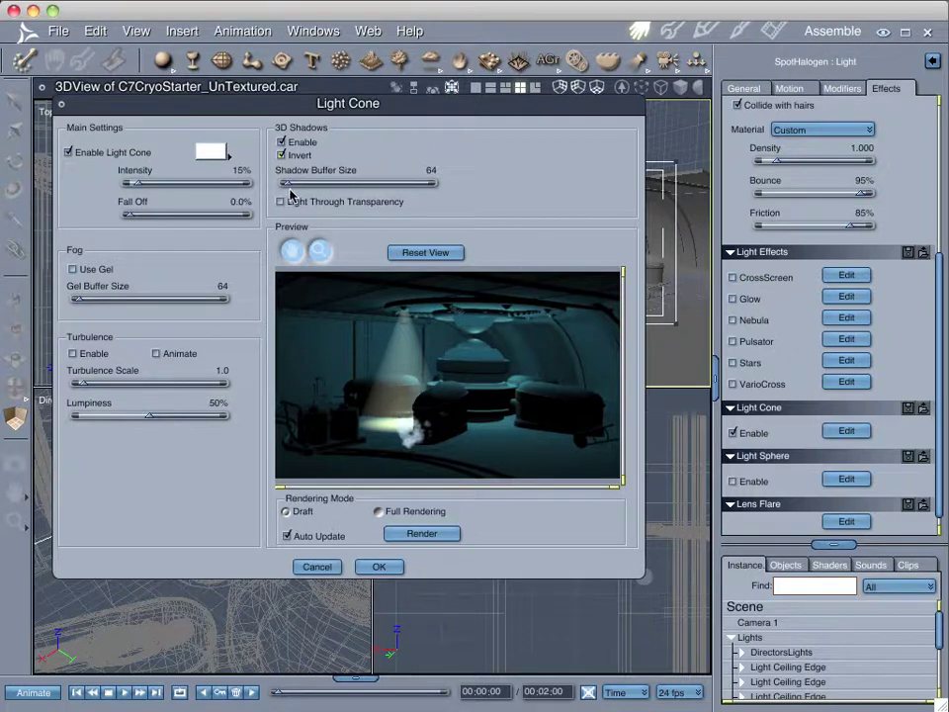
pyautogui.moveTo(291, 190); pyautogui.dragTo(317, 186)
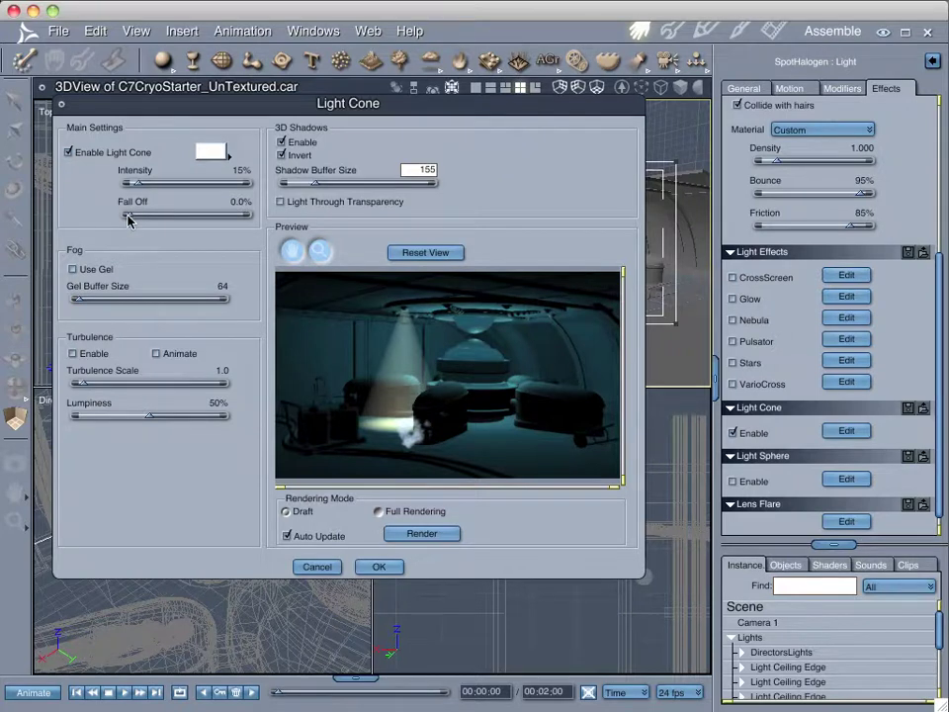
# Set the light cone's falloff to 38.5%.
pyautogui.moveTo(403, 328)
pyautogui.mouseDown()
pyautogui.moveTo(414, 333)
pyautogui.moveTo(408, 438)
pyautogui.moveTo(393, 314)
pyautogui.mouseUp()
pyautogui.moveTo(133, 217); pyautogui.dragTo(156, 220)
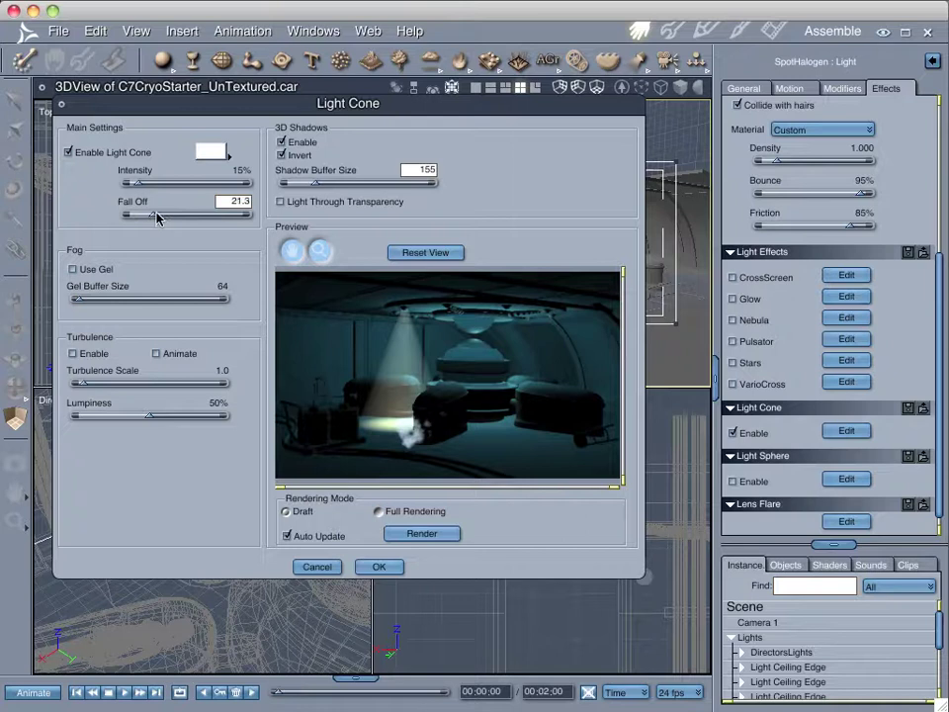
pyautogui.moveTo(156, 216); pyautogui.dragTo(178, 210)
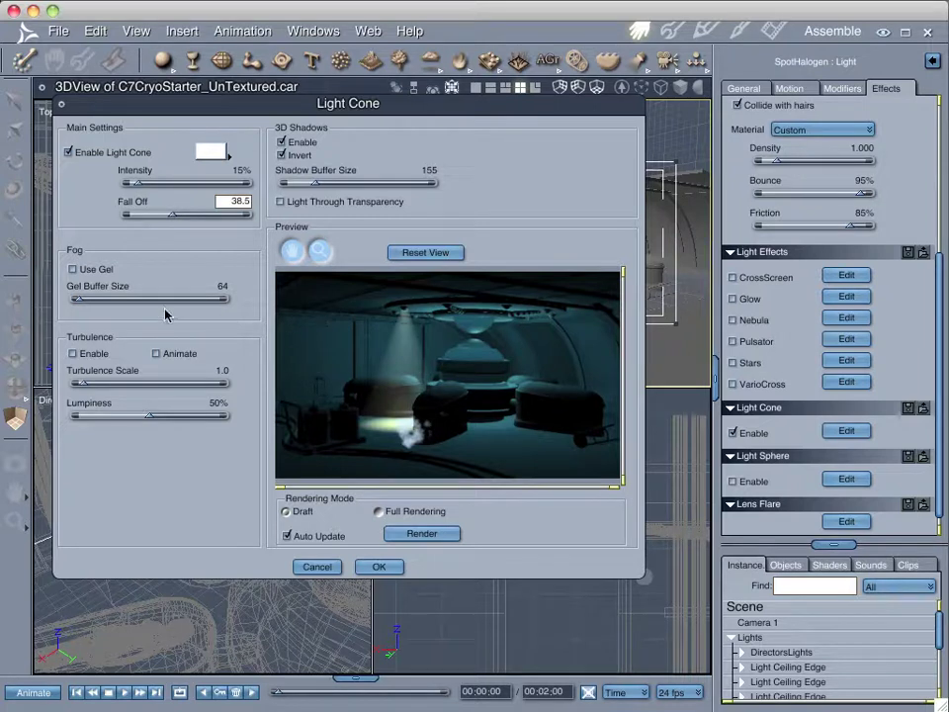
# Enable turbulence for the light cone with a turbulence scale of 6.1 and accept the cone settings.
pyautogui.click(73, 354)
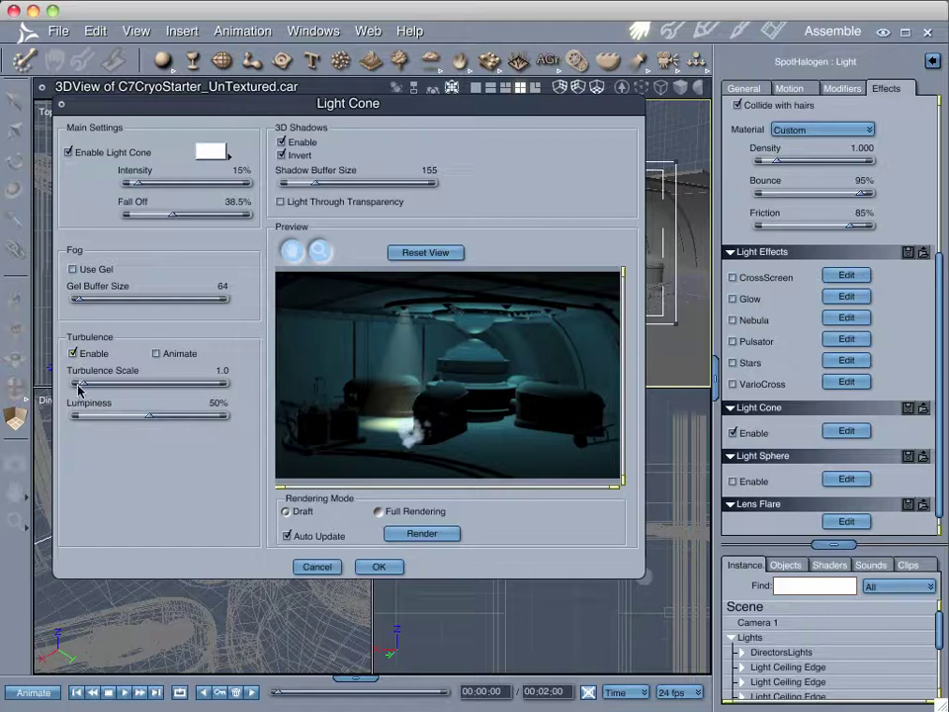
pyautogui.moveTo(79, 389); pyautogui.dragTo(111, 385)
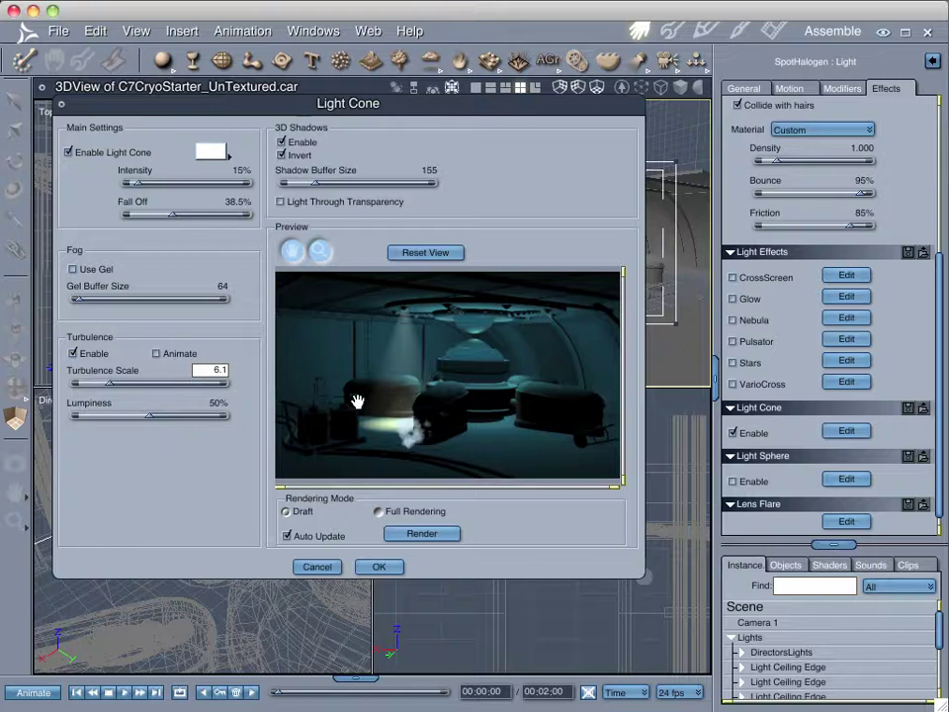
pyautogui.click(382, 568)
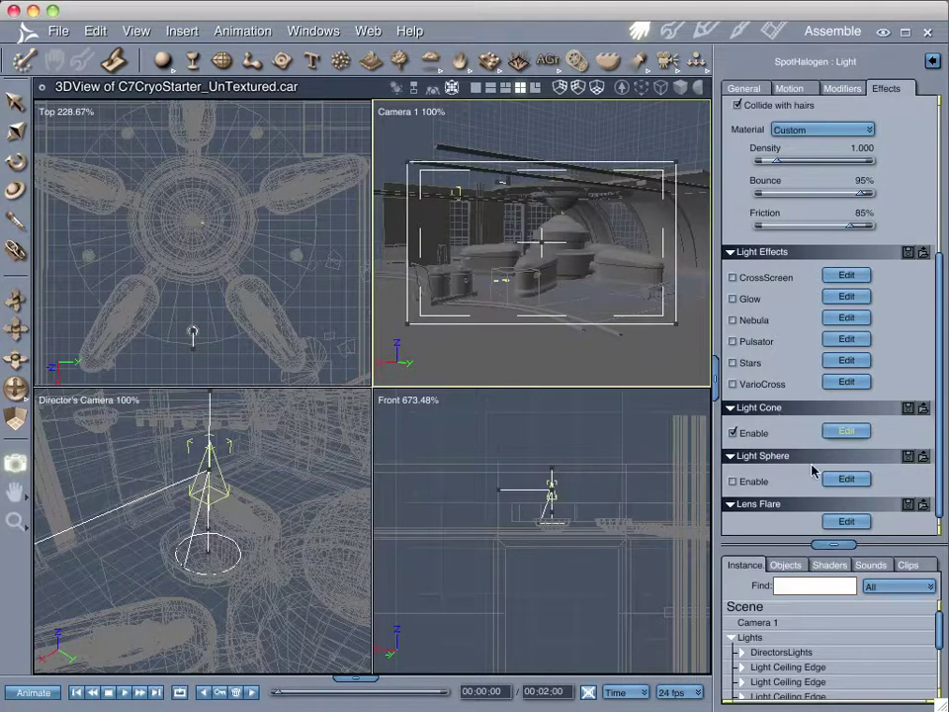
# Enable the light sphere effect for SpotHalogen and render its settings preview at a larger size with auto update on.
pyautogui.click(734, 483)
pyautogui.click(846, 480)
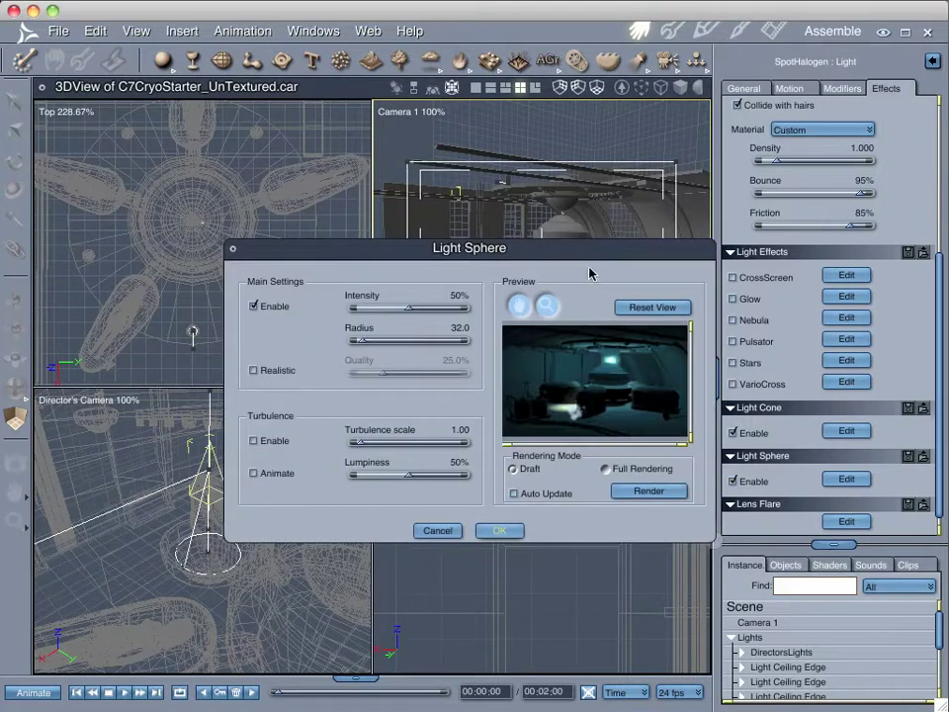
pyautogui.moveTo(415, 248); pyautogui.dragTo(190, 174)
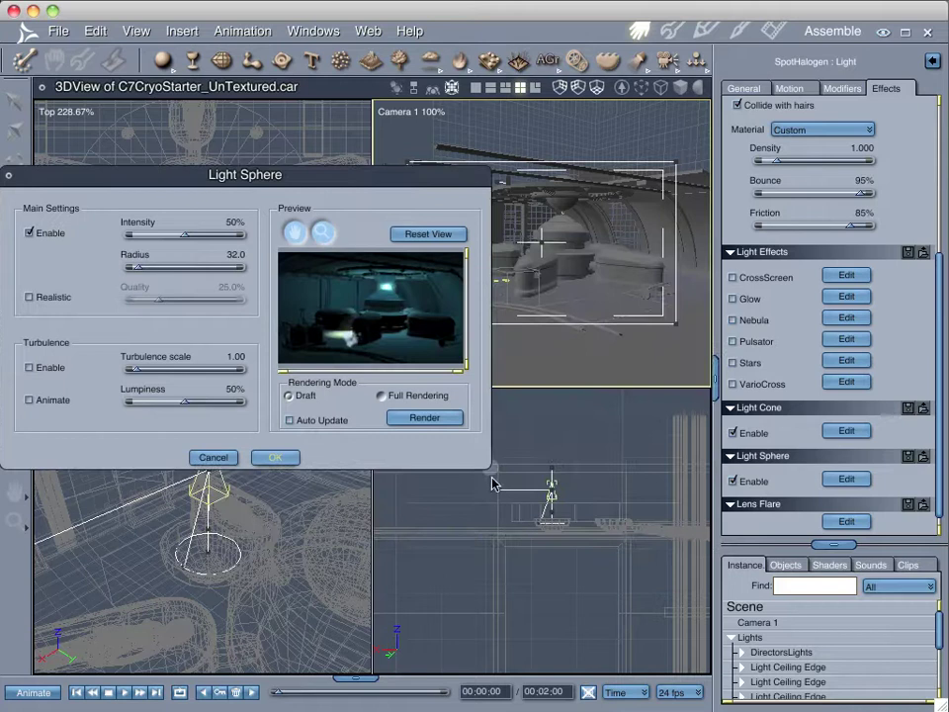
pyautogui.moveTo(489, 467); pyautogui.dragTo(681, 589)
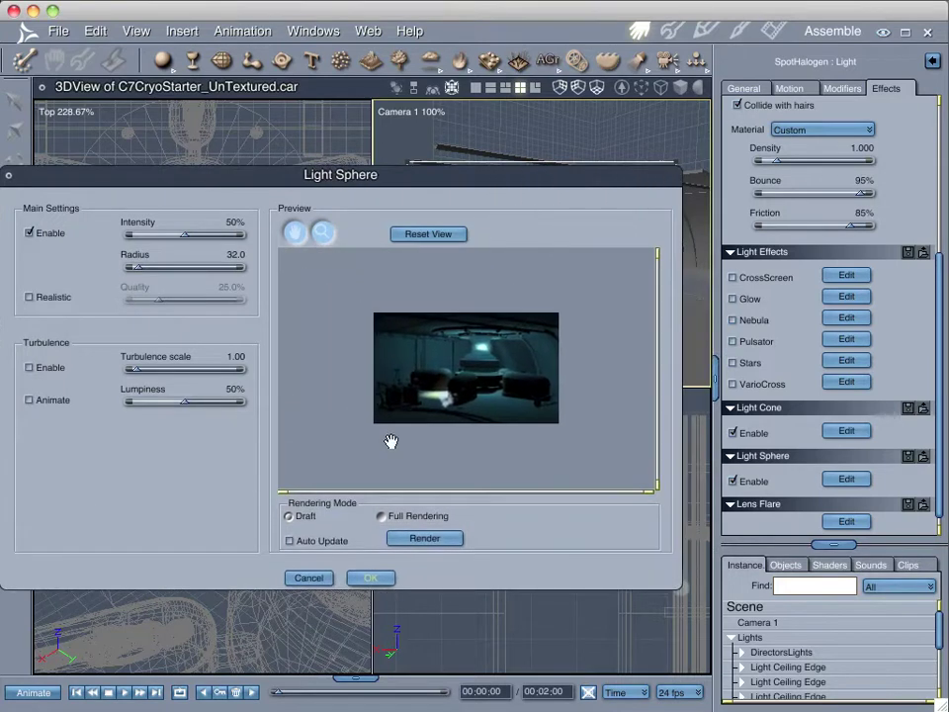
pyautogui.click(291, 541)
pyautogui.click(424, 540)
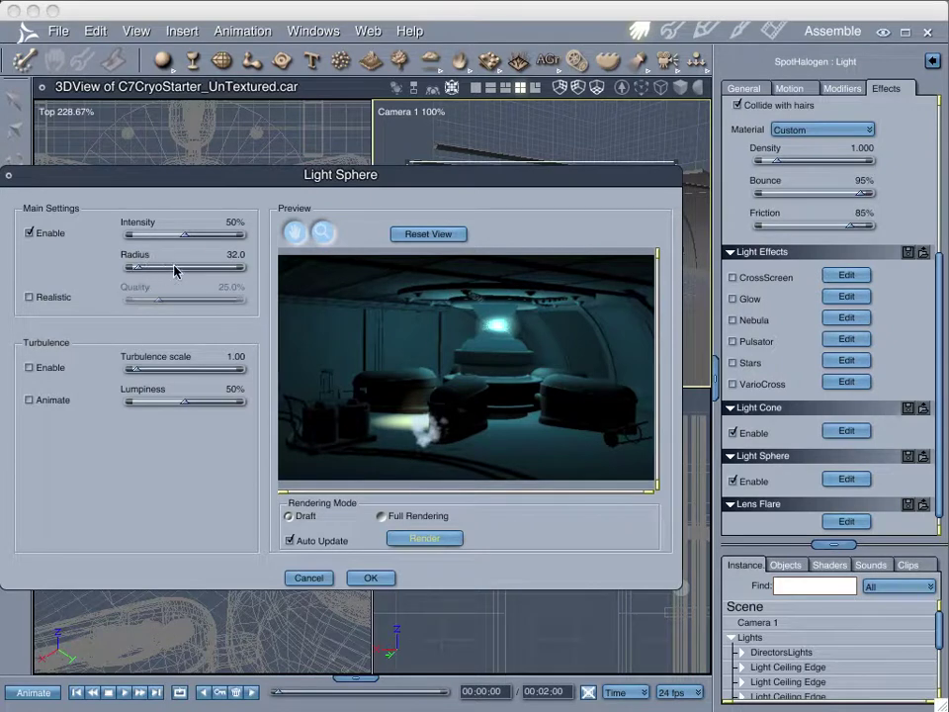
# Set the light sphere's radius to 487 and make it realistic at 50% quality.
pyautogui.moveTo(178, 267)
pyautogui.mouseDown()
pyautogui.moveTo(131, 271)
pyautogui.moveTo(196, 270)
pyautogui.mouseUp()
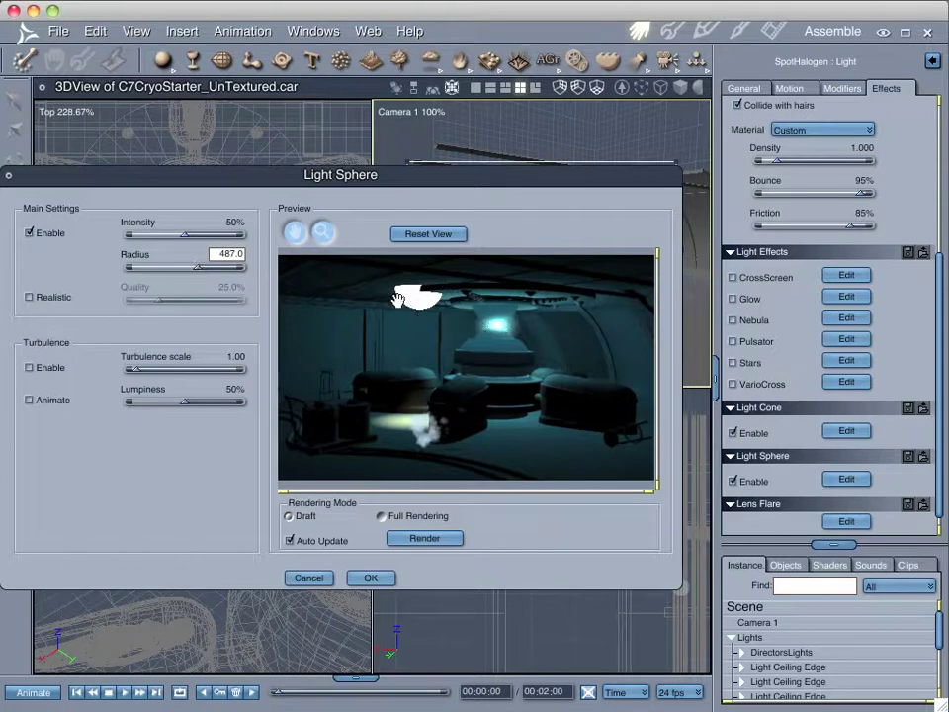
pyautogui.click(30, 297)
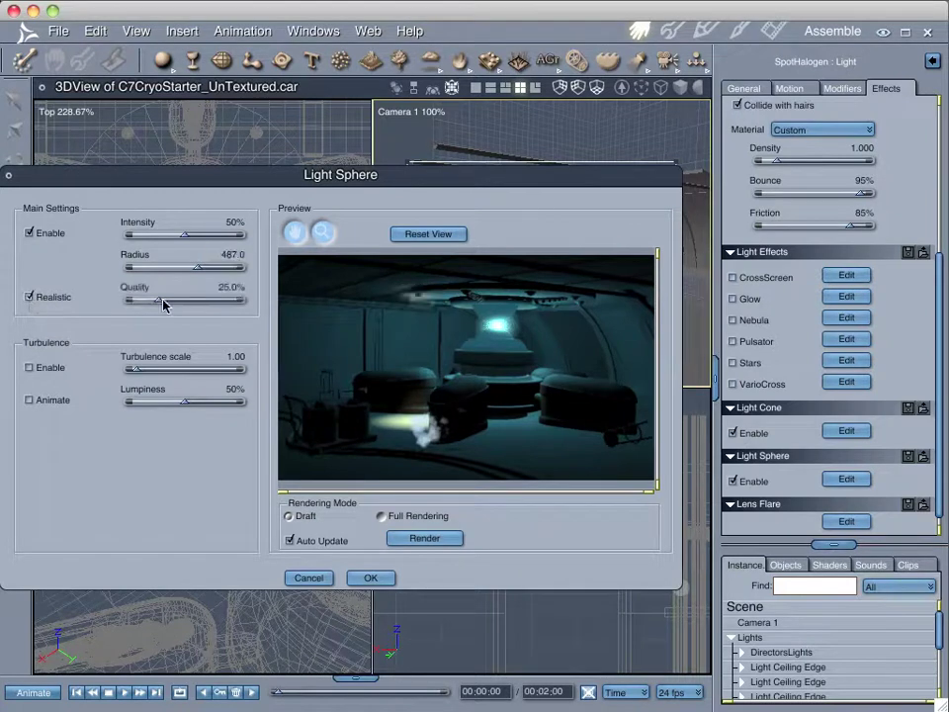
pyautogui.moveTo(163, 305); pyautogui.dragTo(182, 301)
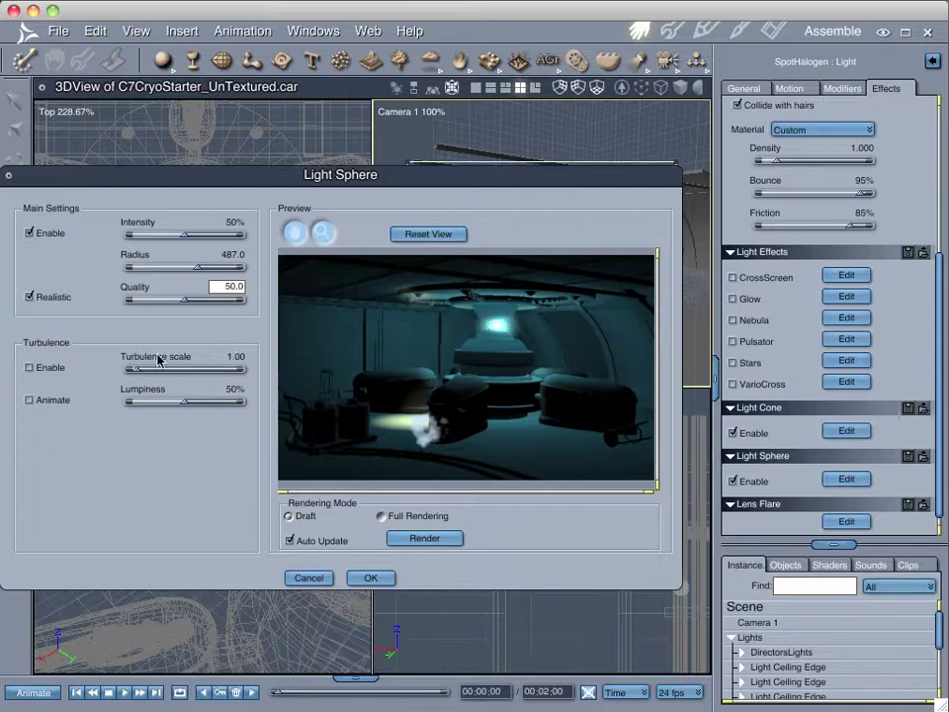
# Enable turbulence for the light sphere with a turbulence scale of 6.20 and accept the sphere settings.
pyautogui.click(29, 368)
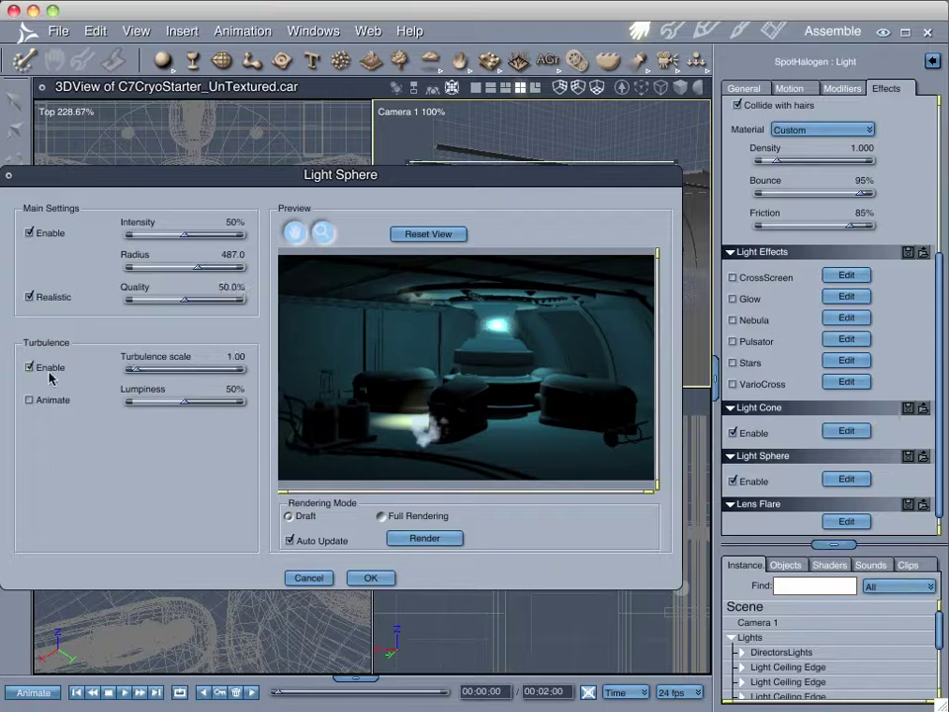
pyautogui.moveTo(136, 372); pyautogui.dragTo(155, 374)
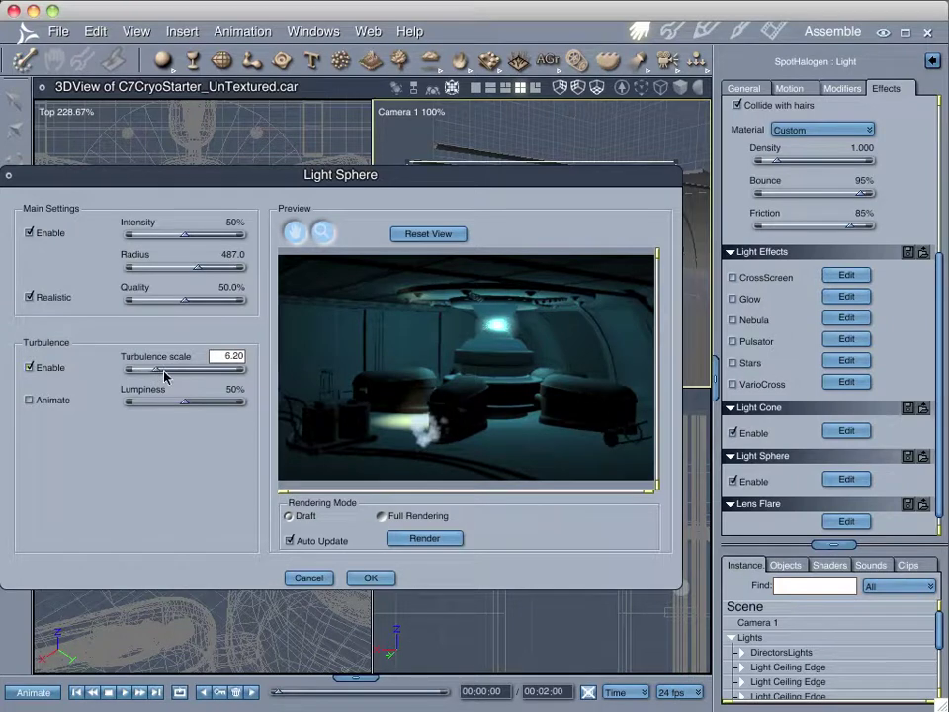
pyautogui.click(374, 581)
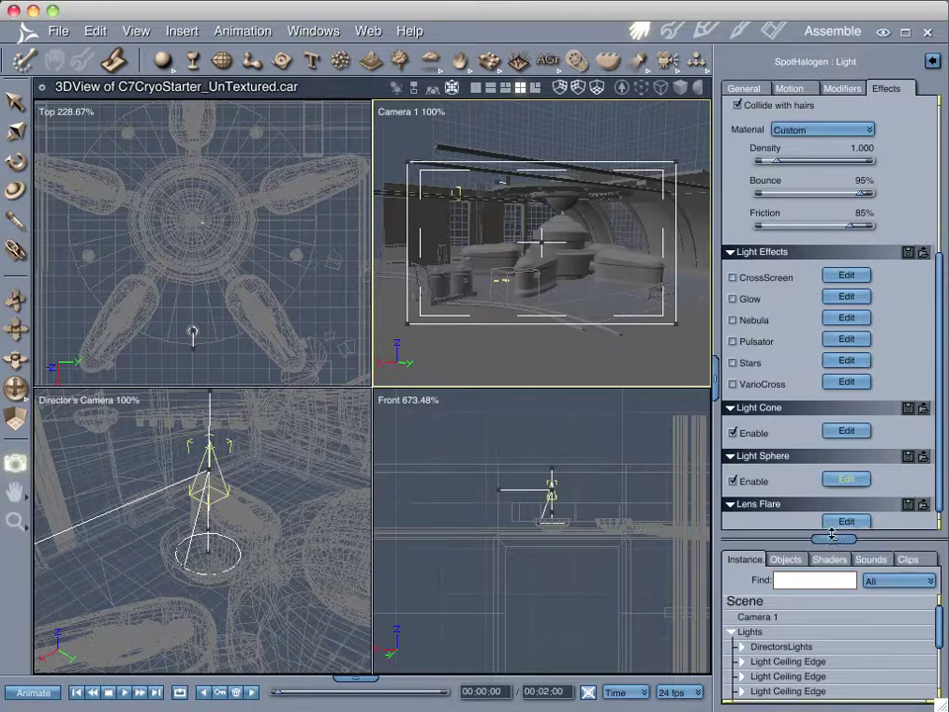
# Hide the ReplicatorStasis object of the station's Center group in the 3D view.
pyautogui.moveTo(829, 545); pyautogui.dragTo(834, 337)
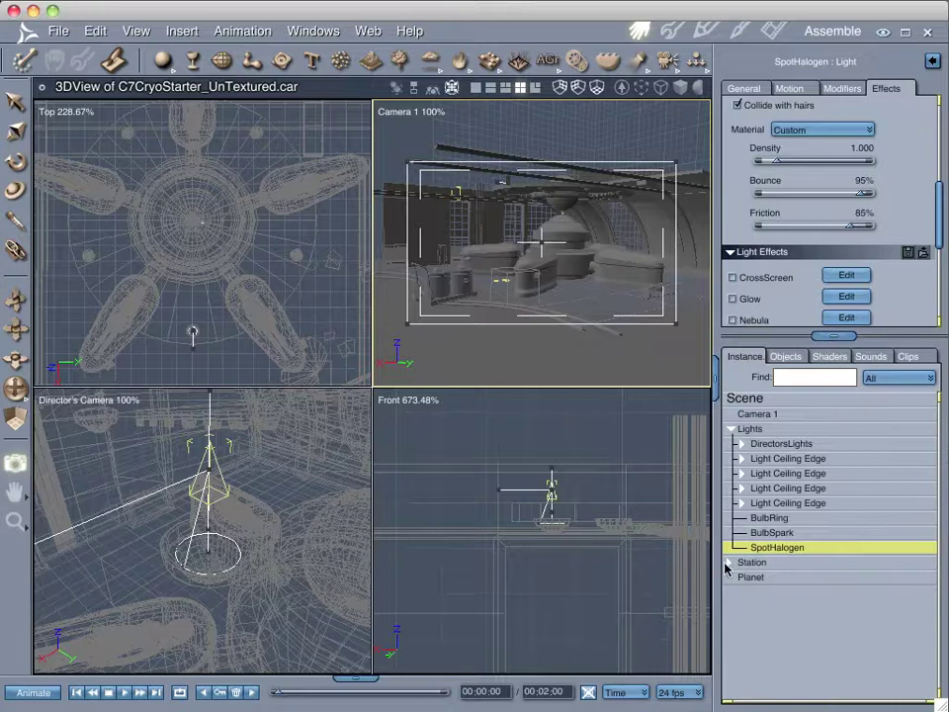
pyautogui.click(734, 564)
pyautogui.click(731, 563)
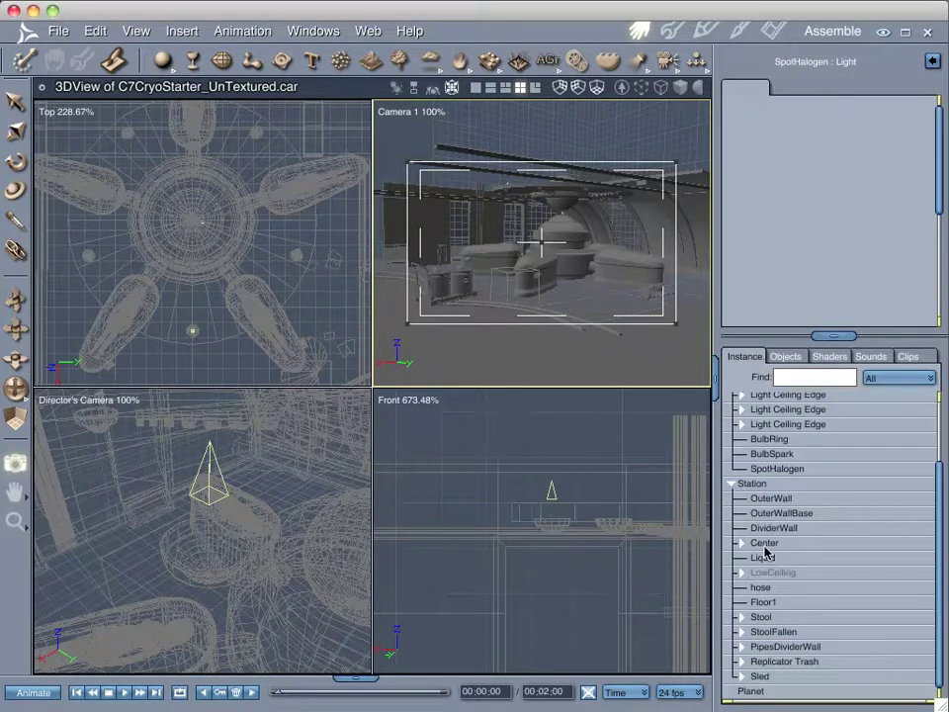
pyautogui.click(742, 545)
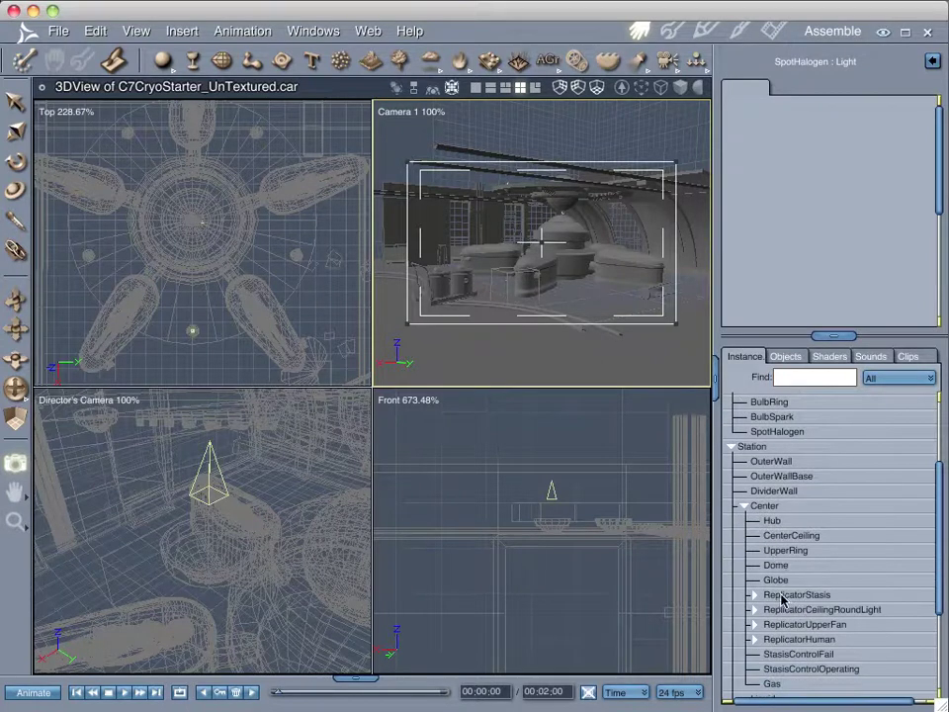
pyautogui.click(782, 595)
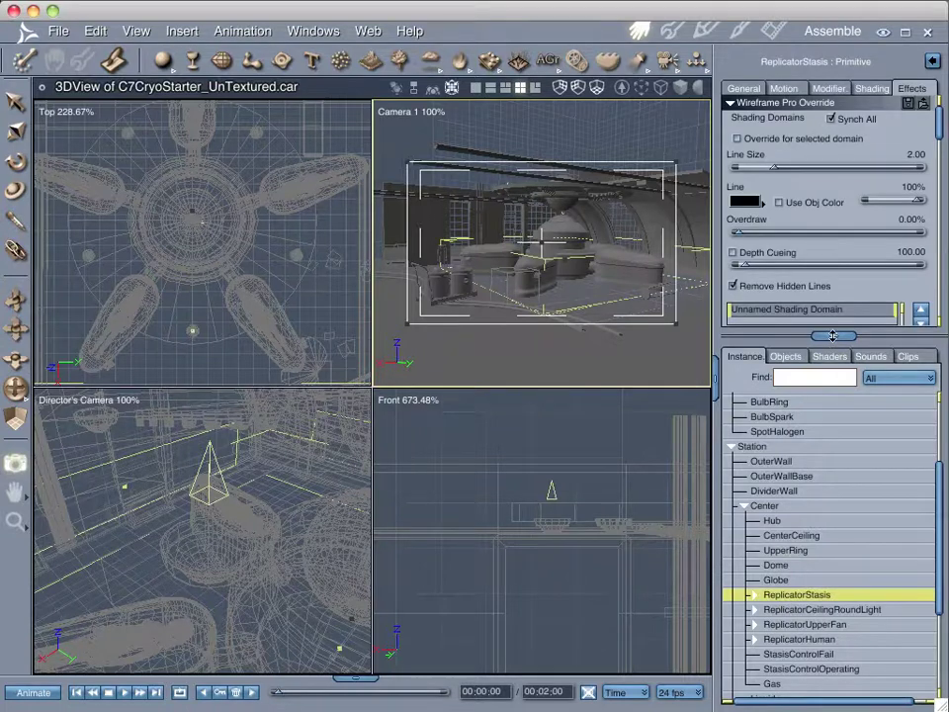
pyautogui.click(745, 88)
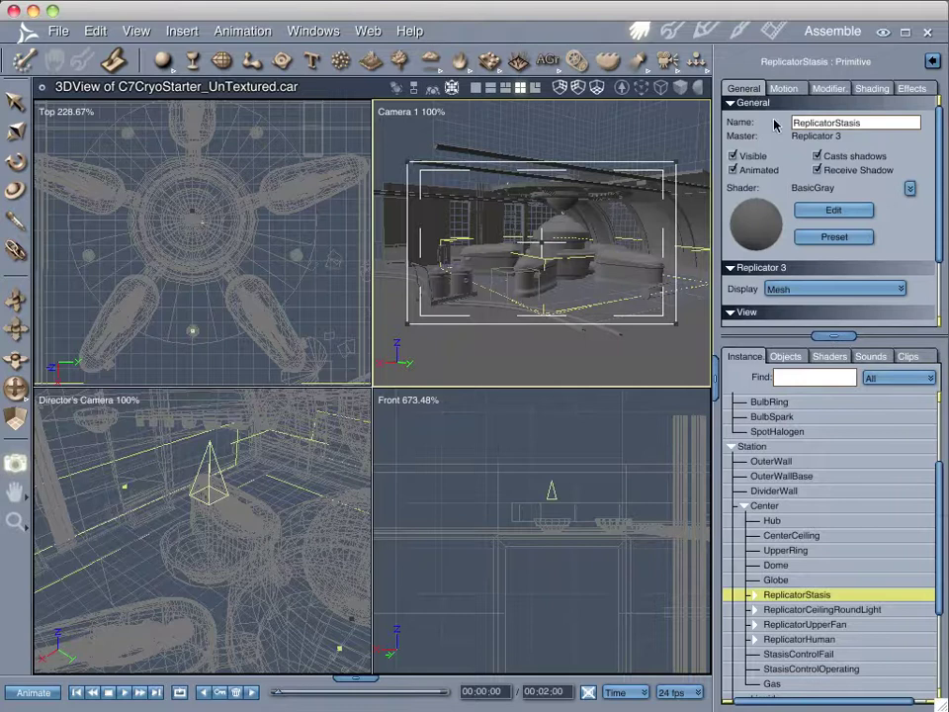
pyautogui.moveTo(812, 335); pyautogui.dragTo(809, 382)
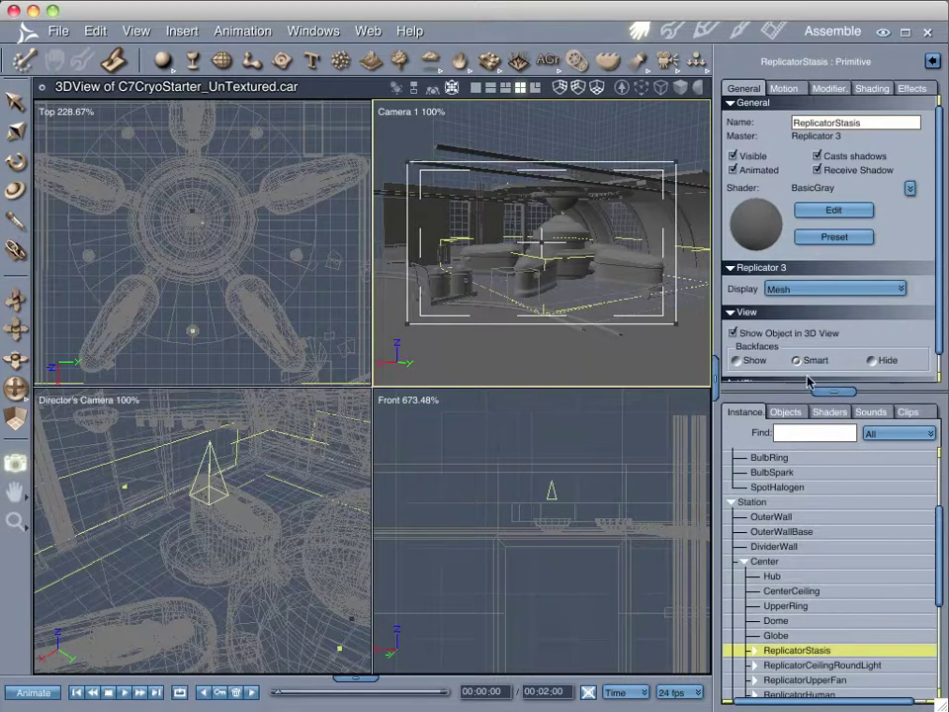
pyautogui.click(733, 334)
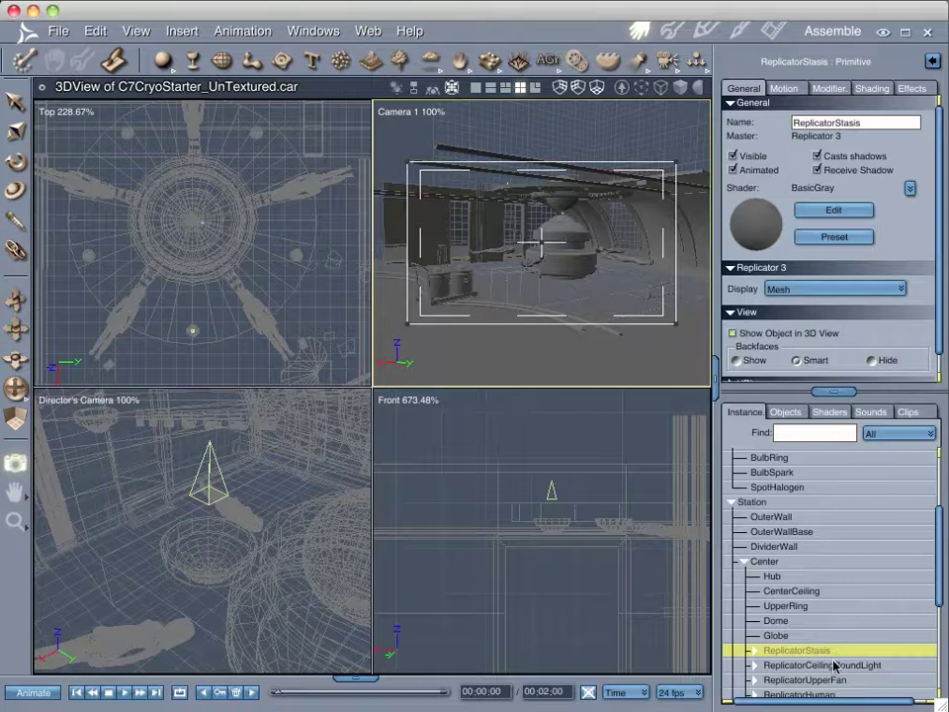
# Hide the ReplicatorHuman object in the 3D view.
pyautogui.scroll(-1, 819, 663)
pyautogui.scroll(-1, 819, 663)
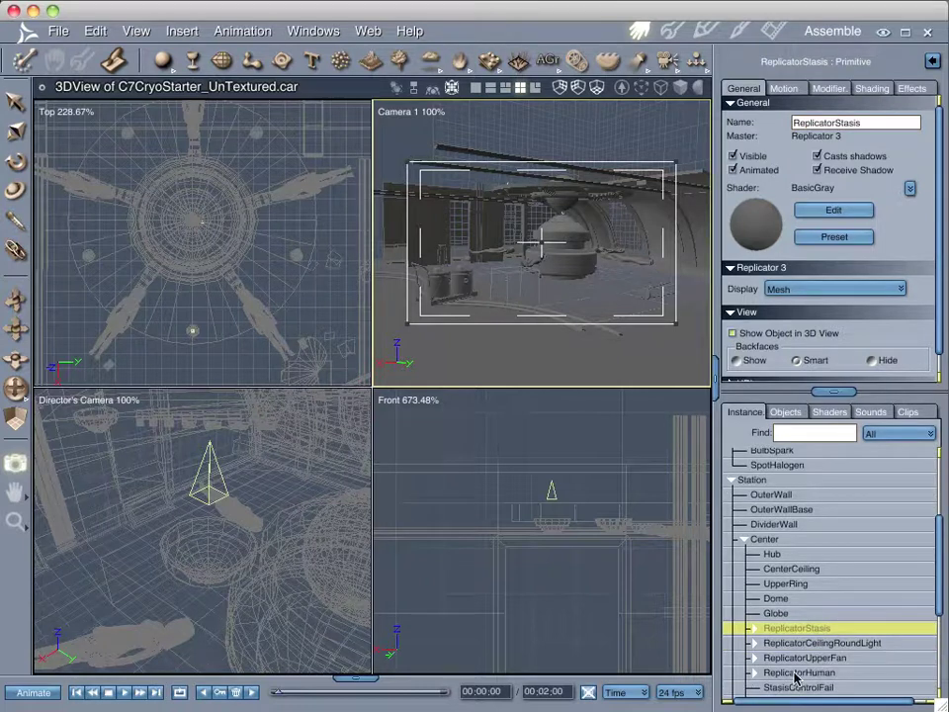
pyautogui.click(797, 673)
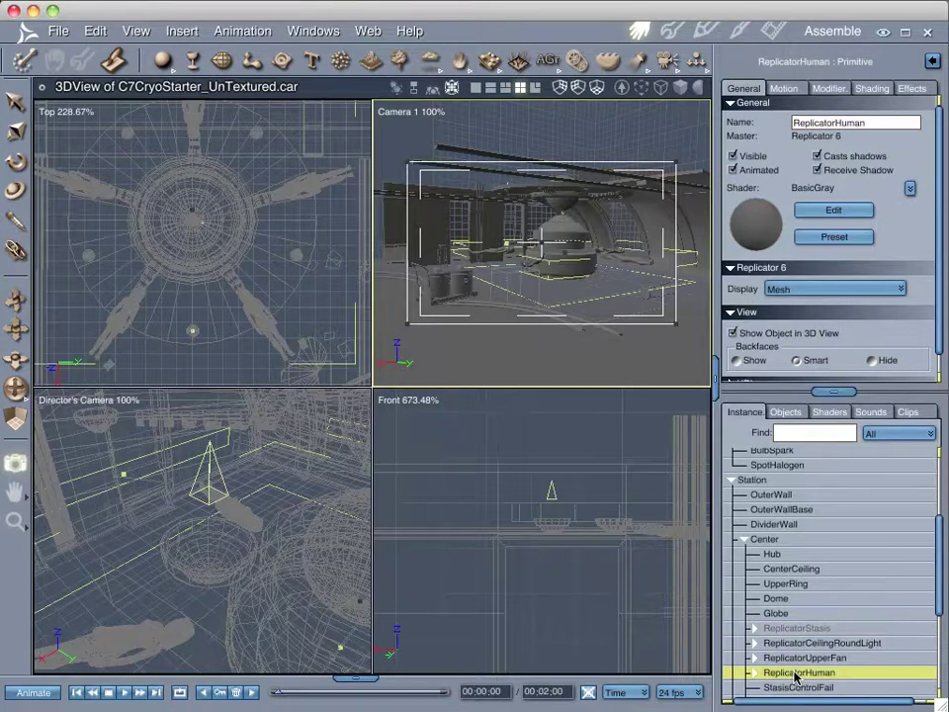
pyautogui.click(734, 333)
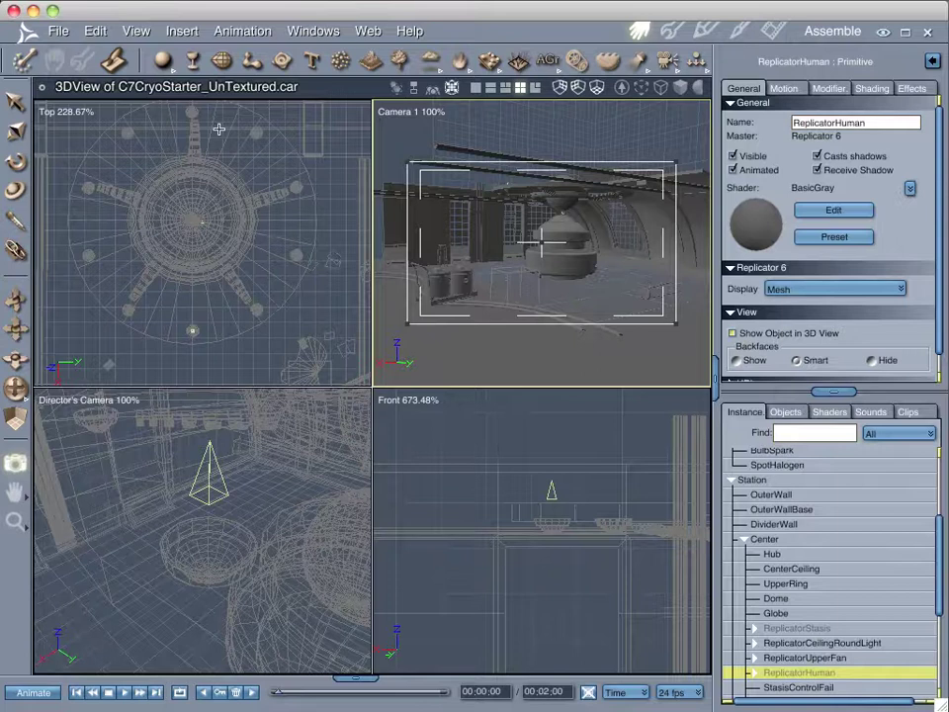
# Duplicate the SpotHalogen light in place.
pyautogui.scroll(2, 781, 569)
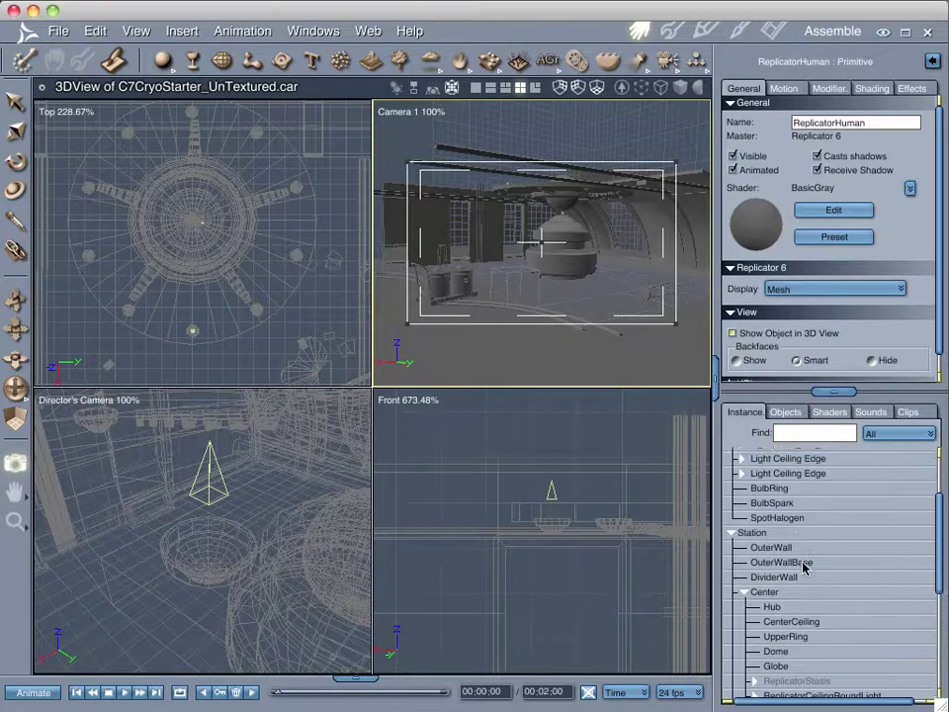
pyautogui.click(781, 526)
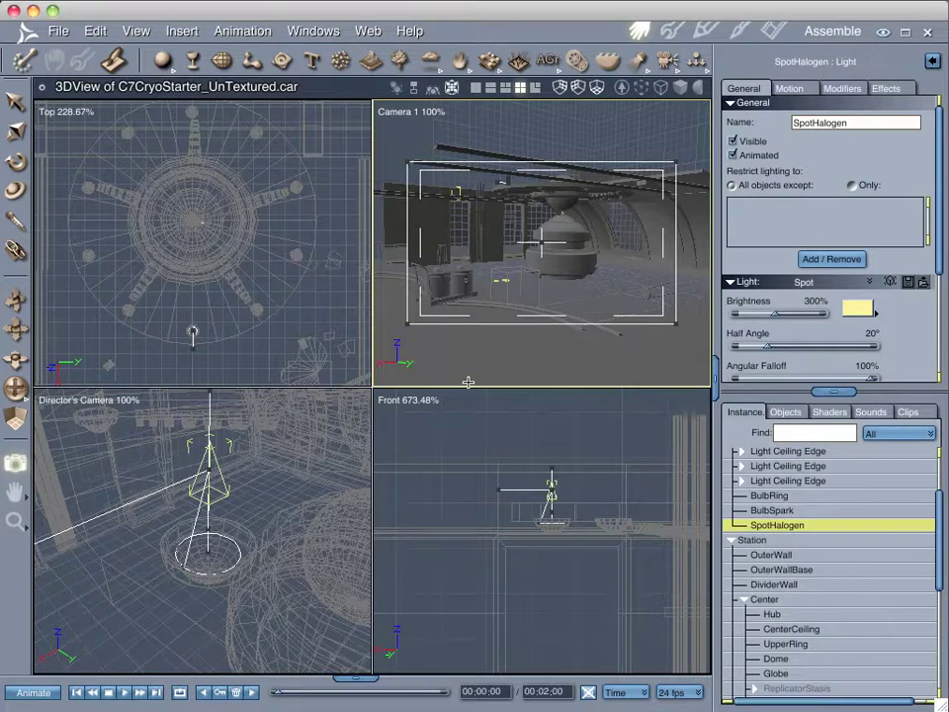
pyautogui.press('super+d')
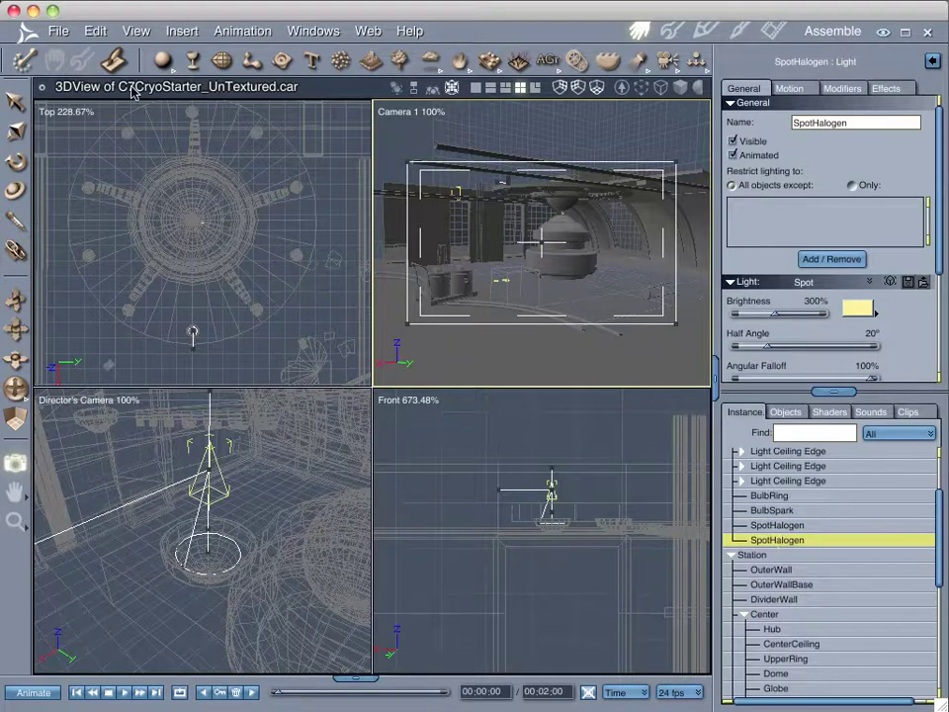
pyautogui.click(95, 32)
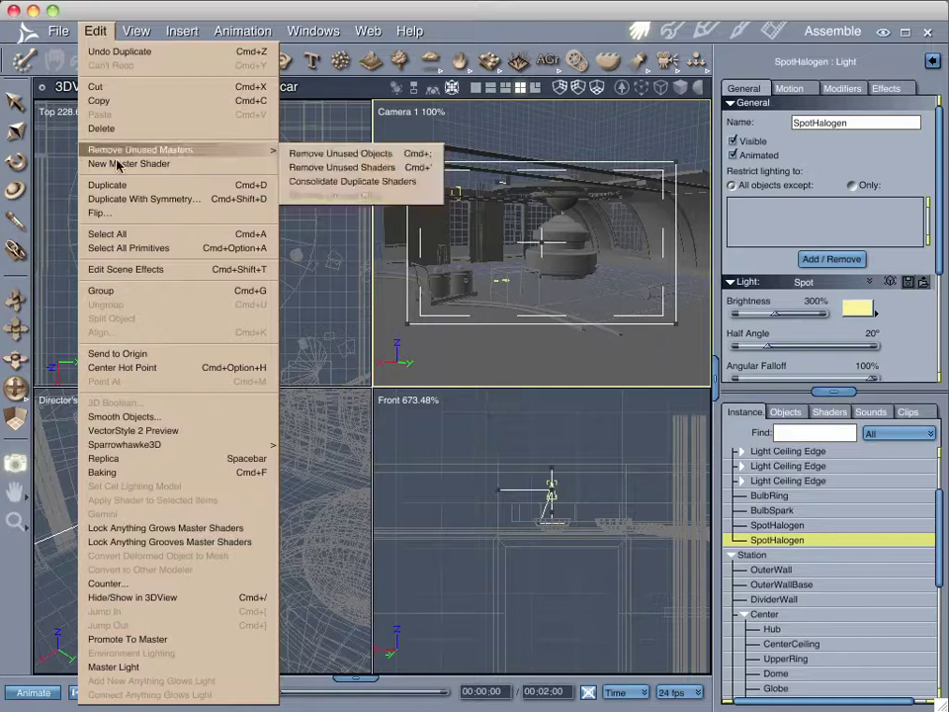
# Move the duplicated SpotHalogen onto the neighbouring ceiling fixture of the ring and duplicate it again with the same offset.
pyautogui.moveTo(410, 30)
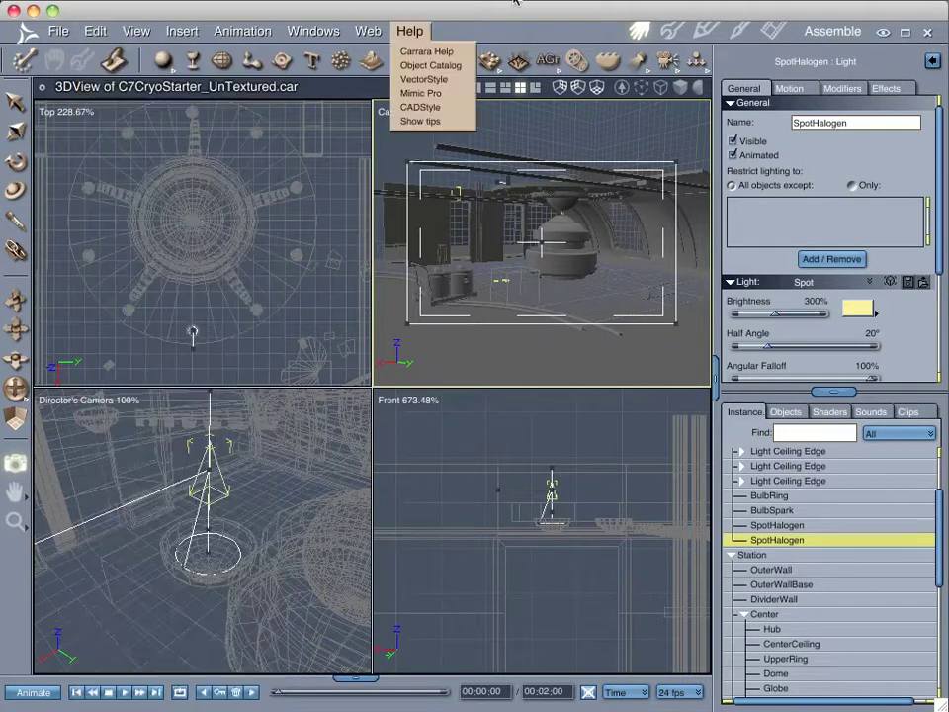
pyautogui.click(559, 28)
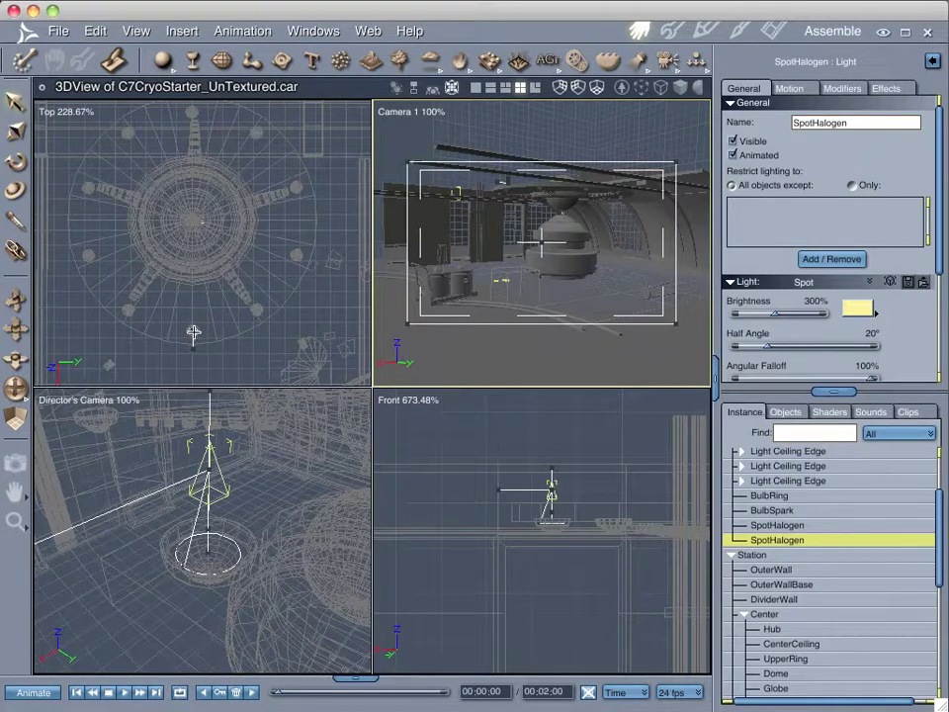
pyautogui.moveTo(194, 333); pyautogui.dragTo(257, 309)
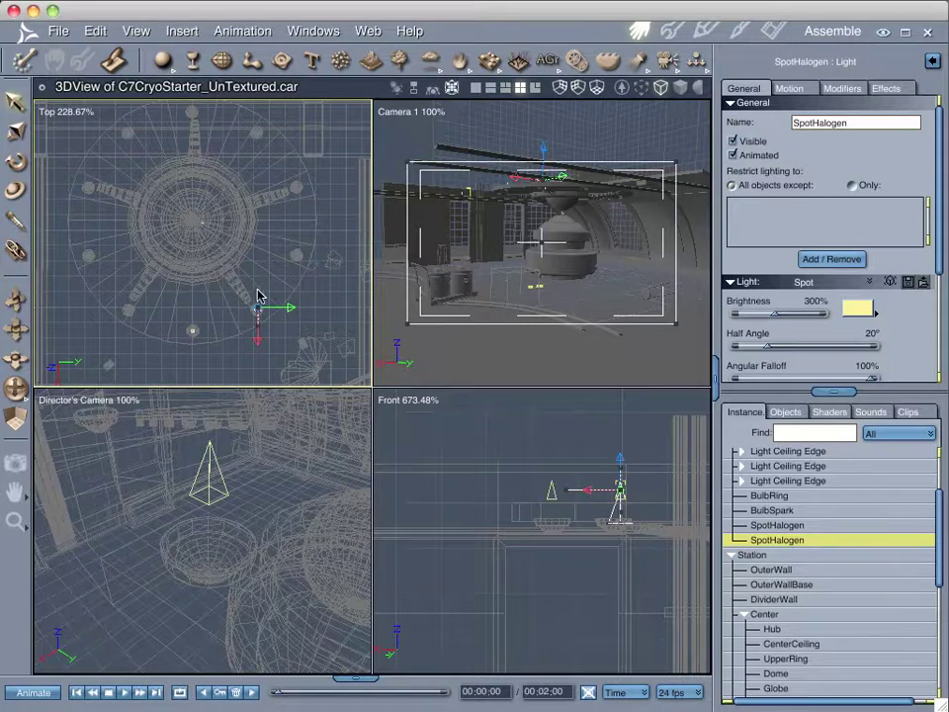
pyautogui.hotkey('ctrl', 'd')
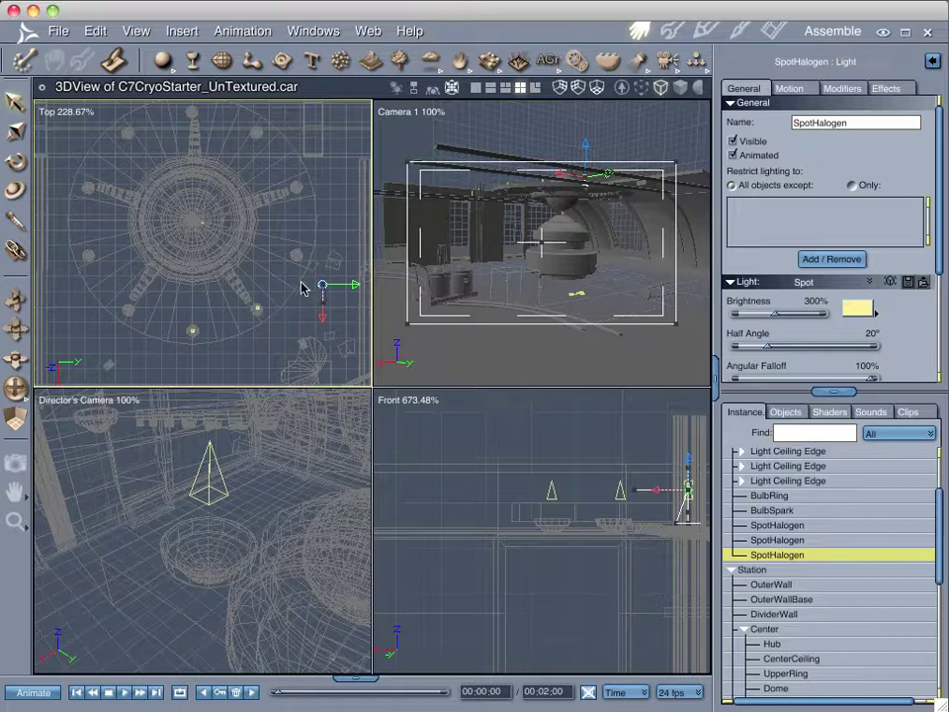
pyautogui.click(228, 222)
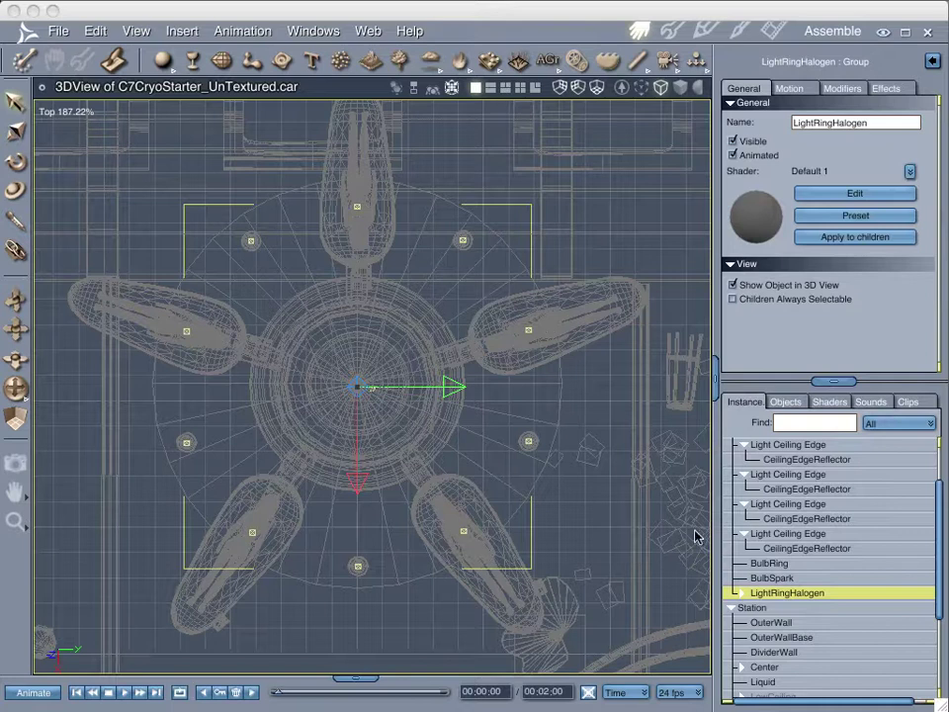
# Examine the SpotHalogen lights contained in the LightRingHalogen group and collapse the group again.
pyautogui.click(743, 595)
pyautogui.scroll(-3, 788, 598)
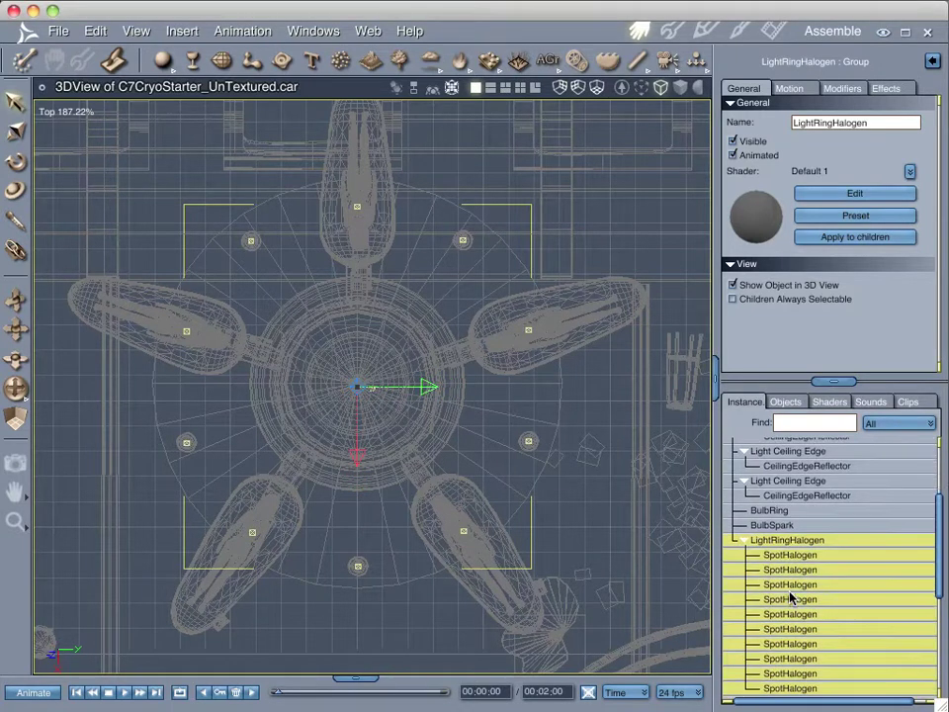
pyautogui.click(743, 541)
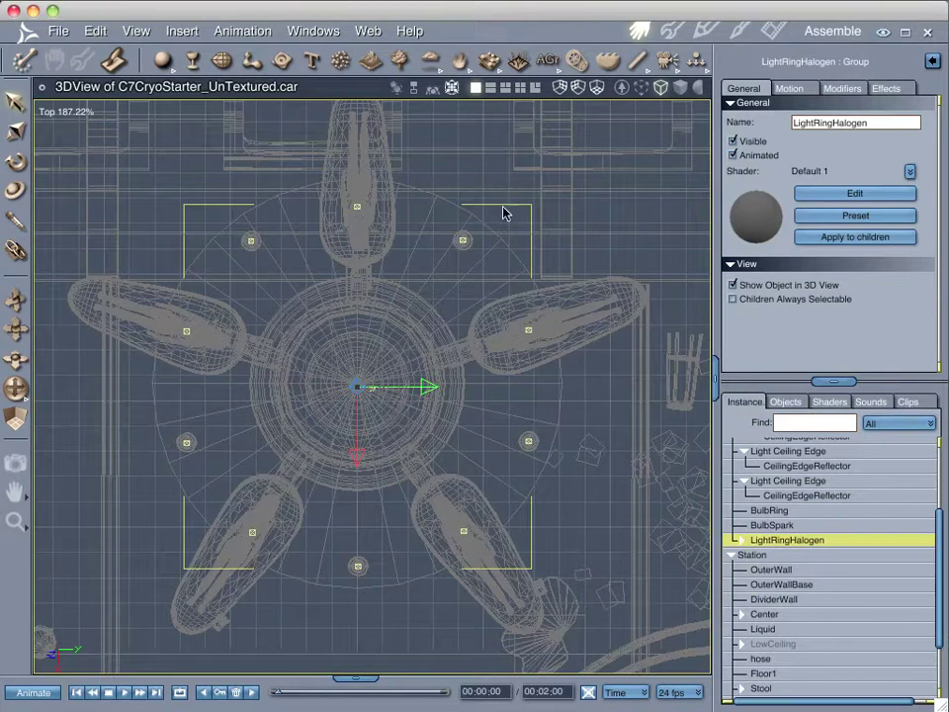
# Return to the four-view layout and test-render the full Camera 1 frame with the halogen ring.
pyautogui.click(520, 87)
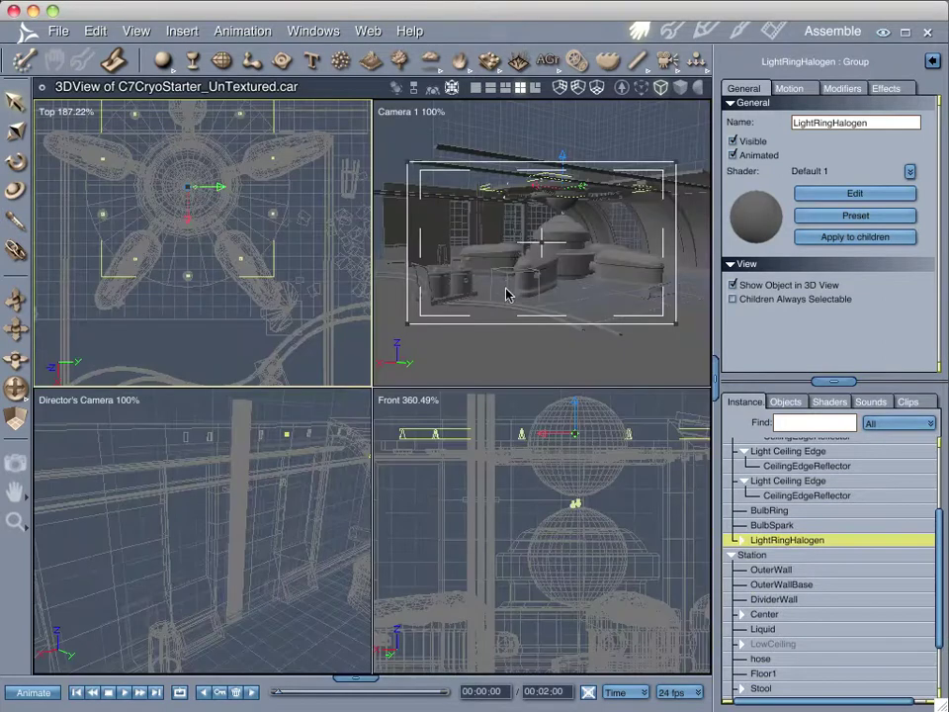
pyautogui.scroll(-5, 458, 496)
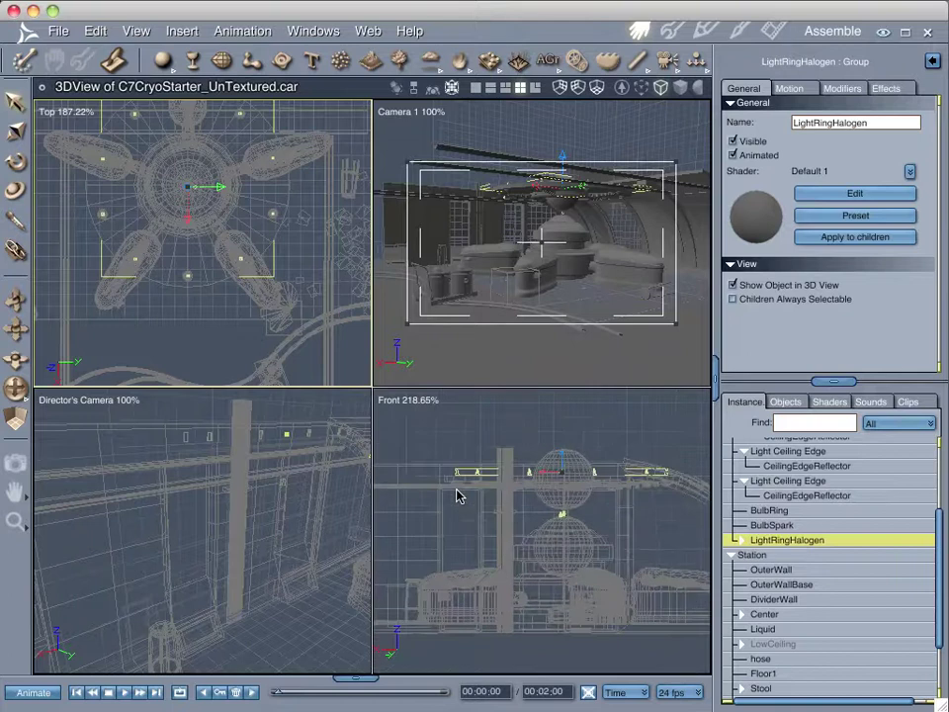
pyautogui.scroll(1, 458, 496)
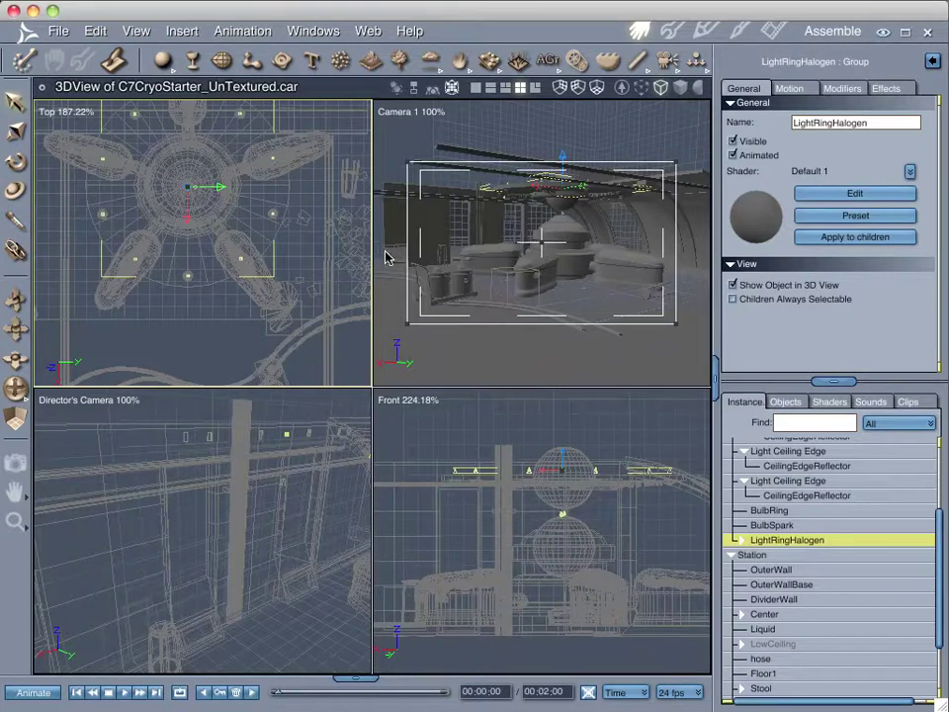
pyautogui.click(15, 461)
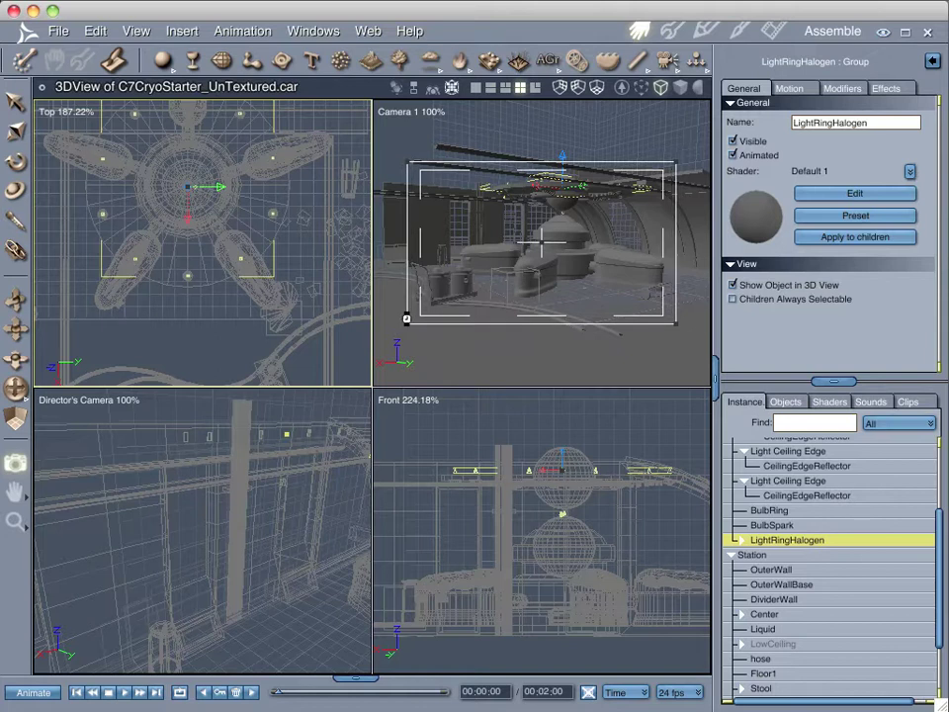
pyautogui.click(432, 261)
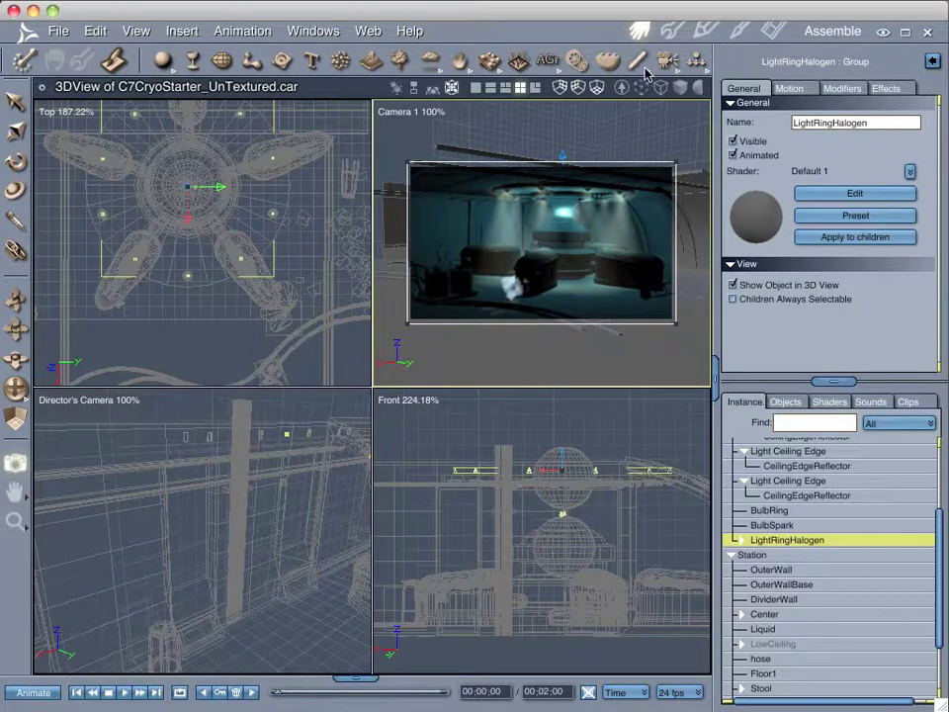
# Insert a Tube Light in the Front view, above the cryo pod beside the central column.
pyautogui.moveTo(645, 74); pyautogui.dragTo(643, 246)
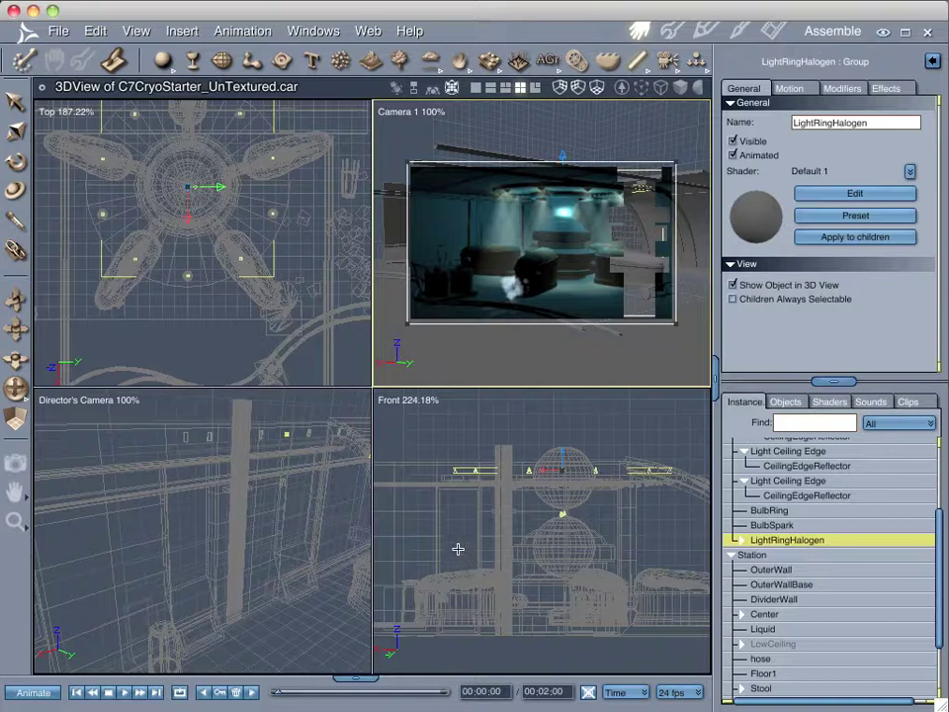
pyautogui.scroll(5, 461, 556)
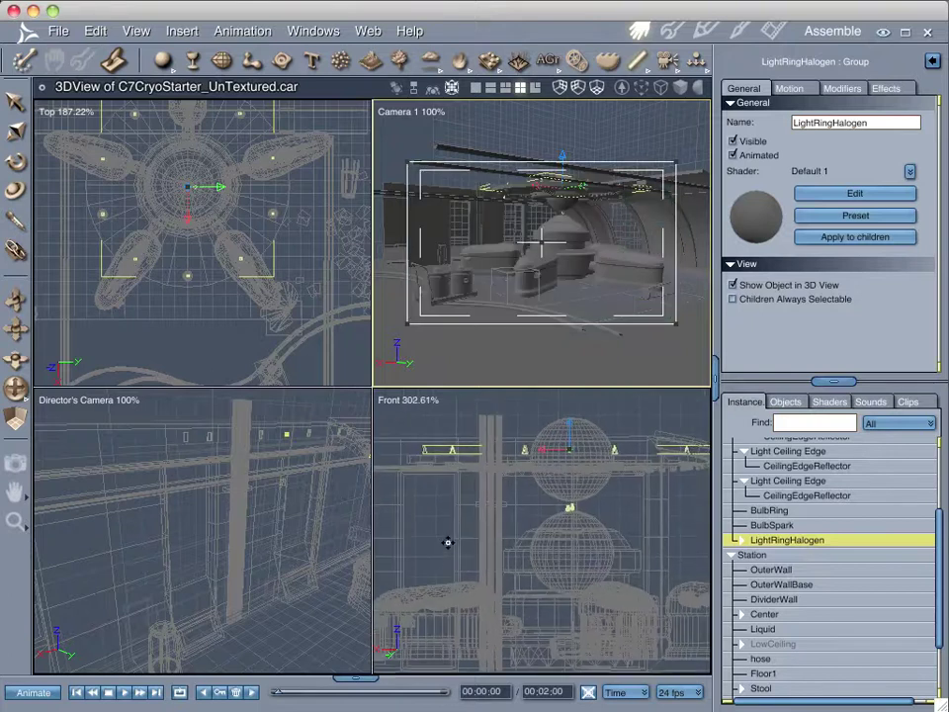
pyautogui.scroll(2, 519, 532)
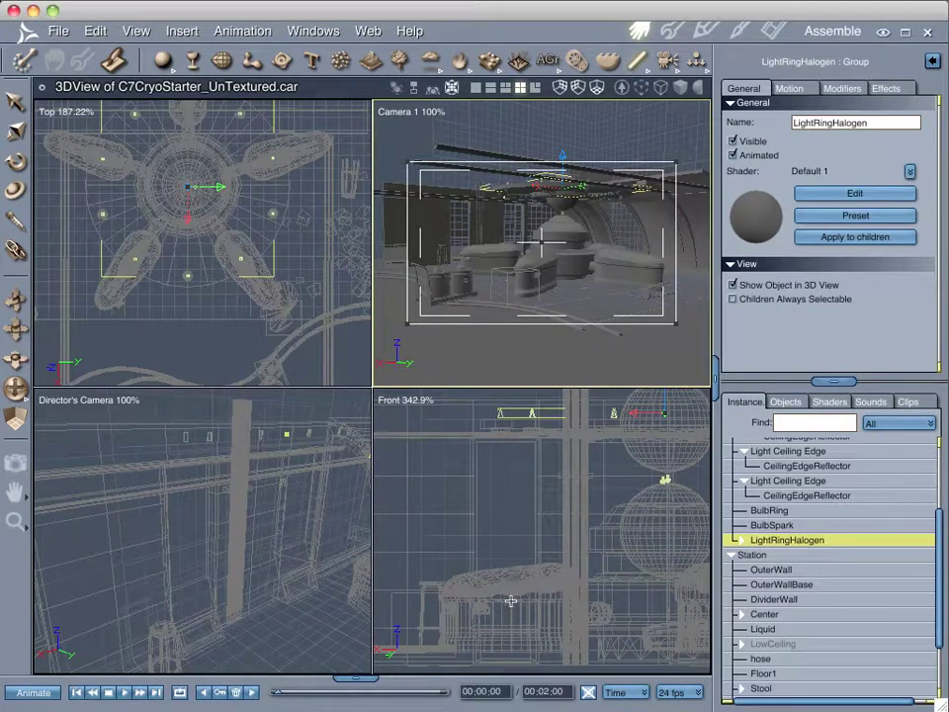
pyautogui.click(491, 526)
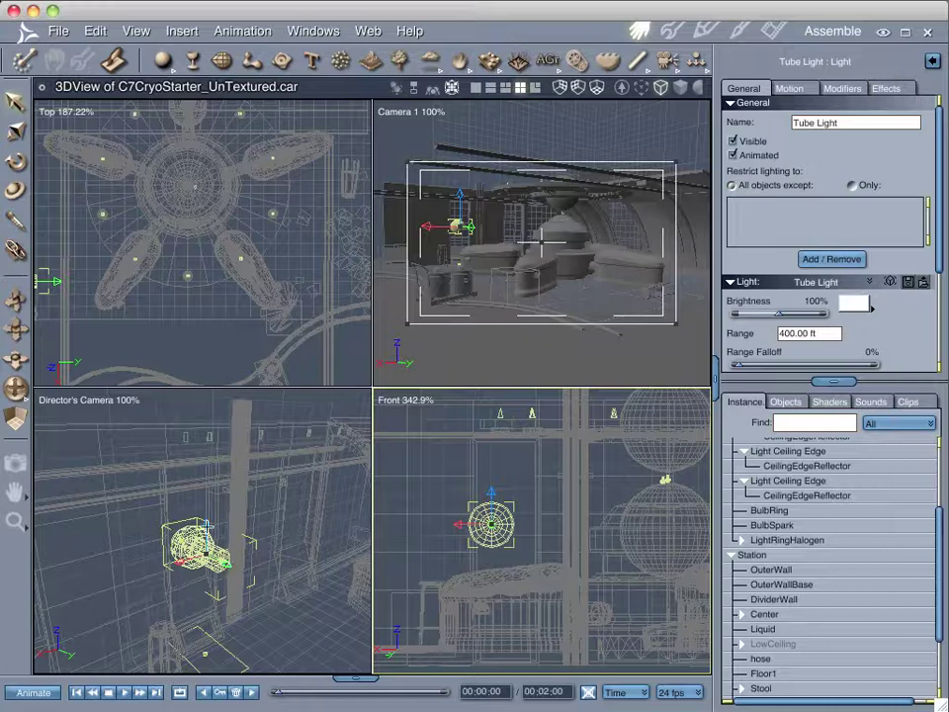
# Test-render the area around the Tube Light and the stool in the Director's Camera view.
pyautogui.scroll(-4, 229, 579)
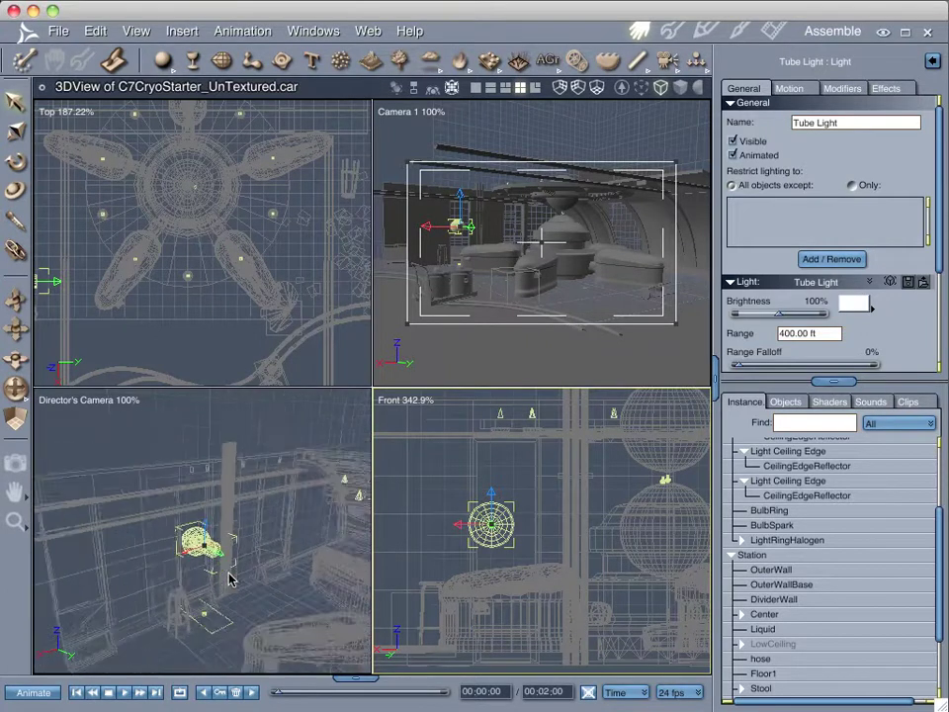
pyautogui.scroll(-2, 229, 580)
pyautogui.scroll(-3, 222, 580)
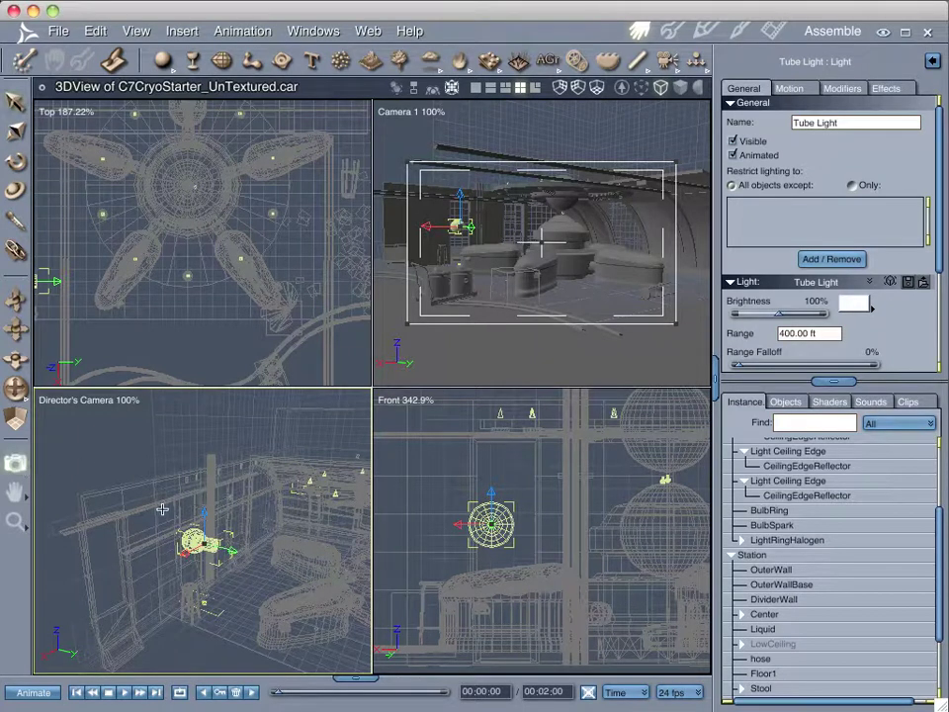
pyautogui.moveTo(319, 496); pyautogui.dragTo(117, 649)
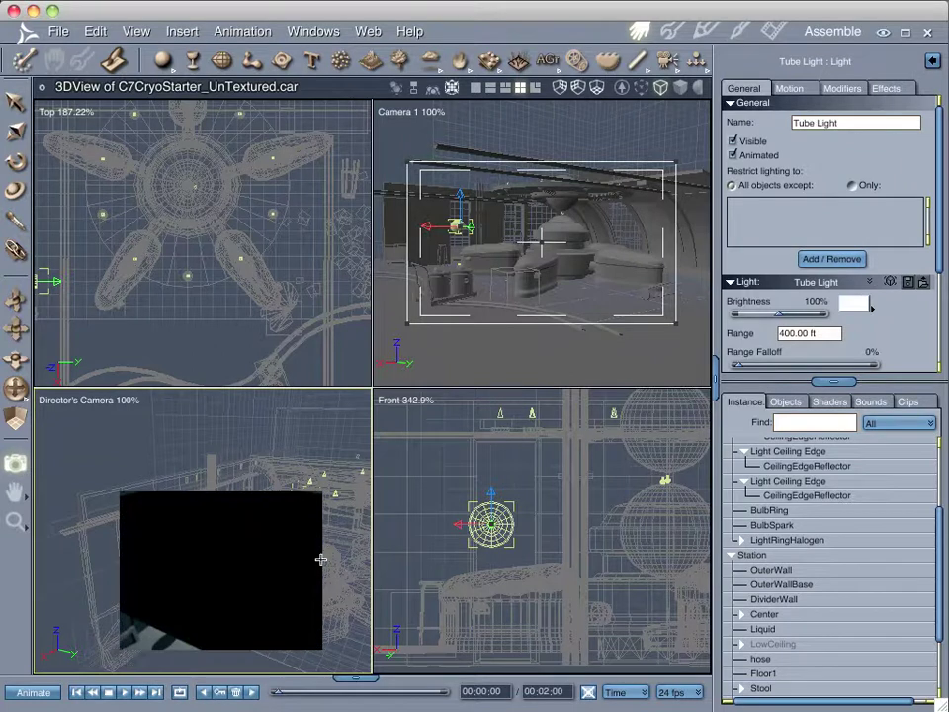
pyautogui.moveTo(232, 577); pyautogui.dragTo(226, 538)
pyautogui.moveTo(285, 502); pyautogui.dragTo(139, 658)
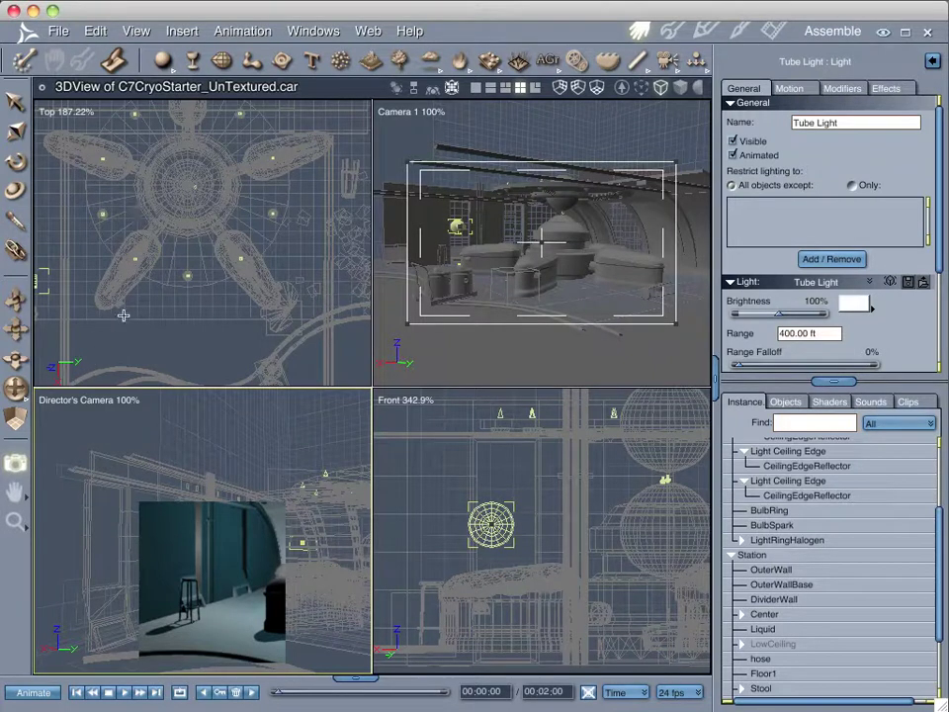
# Move the Tube Light into the Lights group of the scene hierarchy and collapse the Station group.
pyautogui.click(15, 100)
pyautogui.click(180, 576)
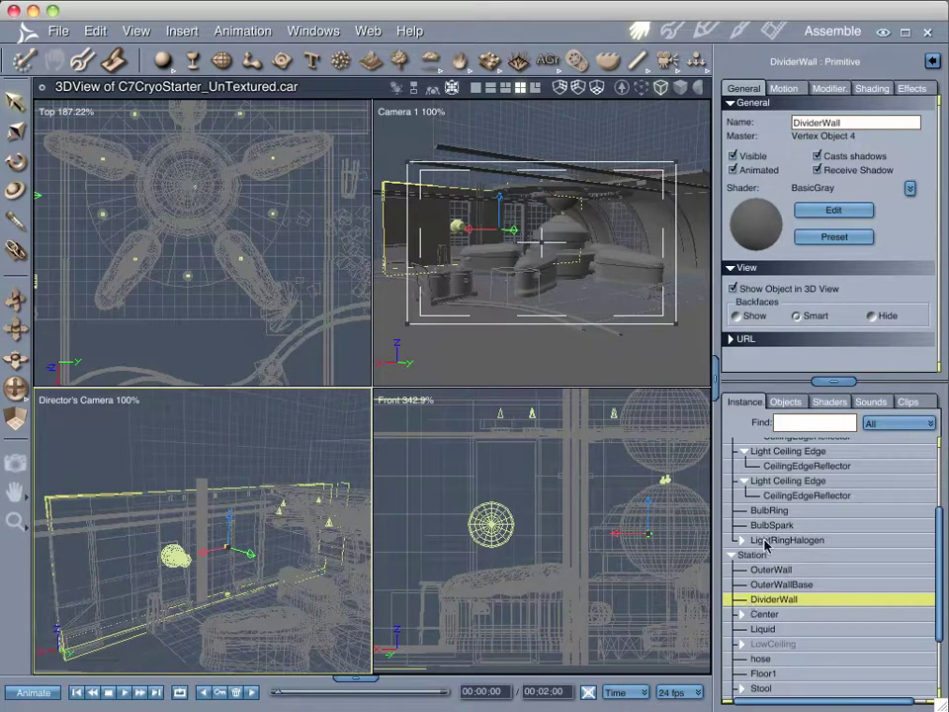
pyautogui.scroll(-2, 767, 522)
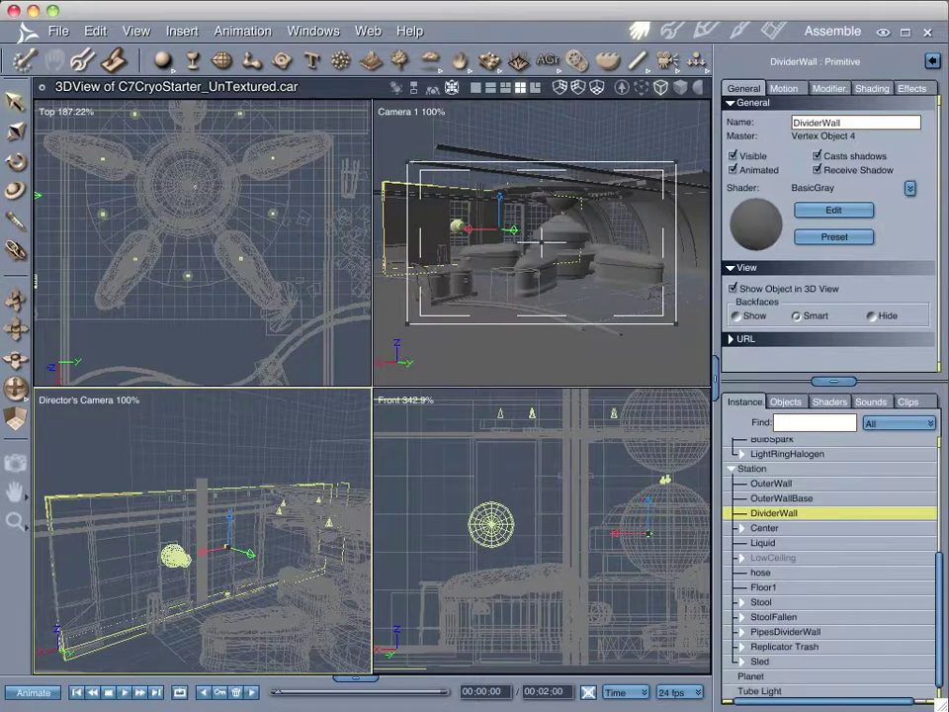
pyautogui.click(759, 693)
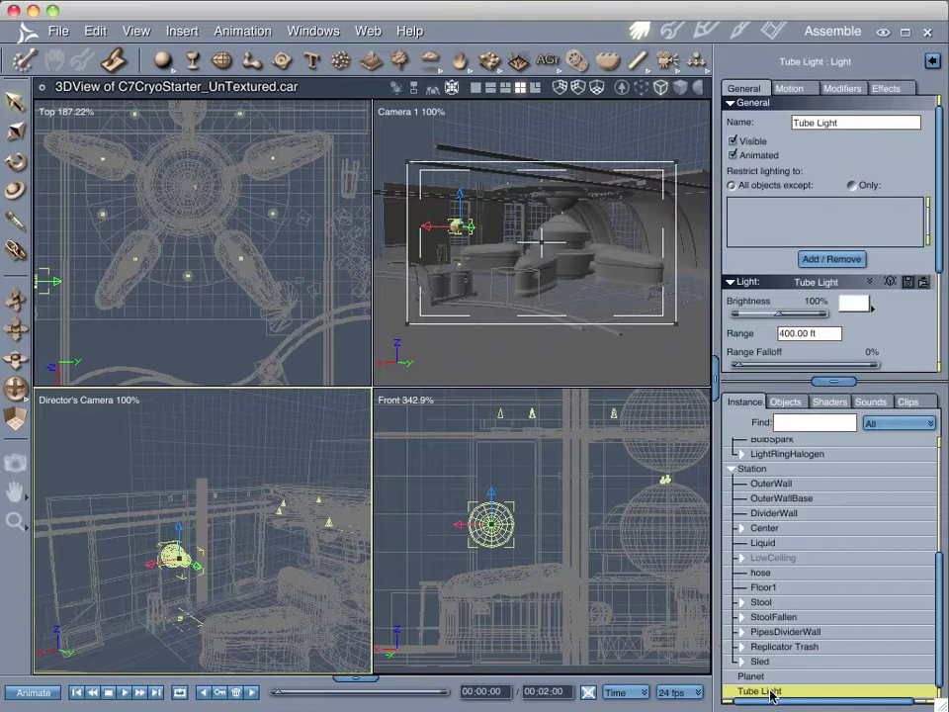
pyautogui.moveTo(772, 696); pyautogui.dragTo(753, 482)
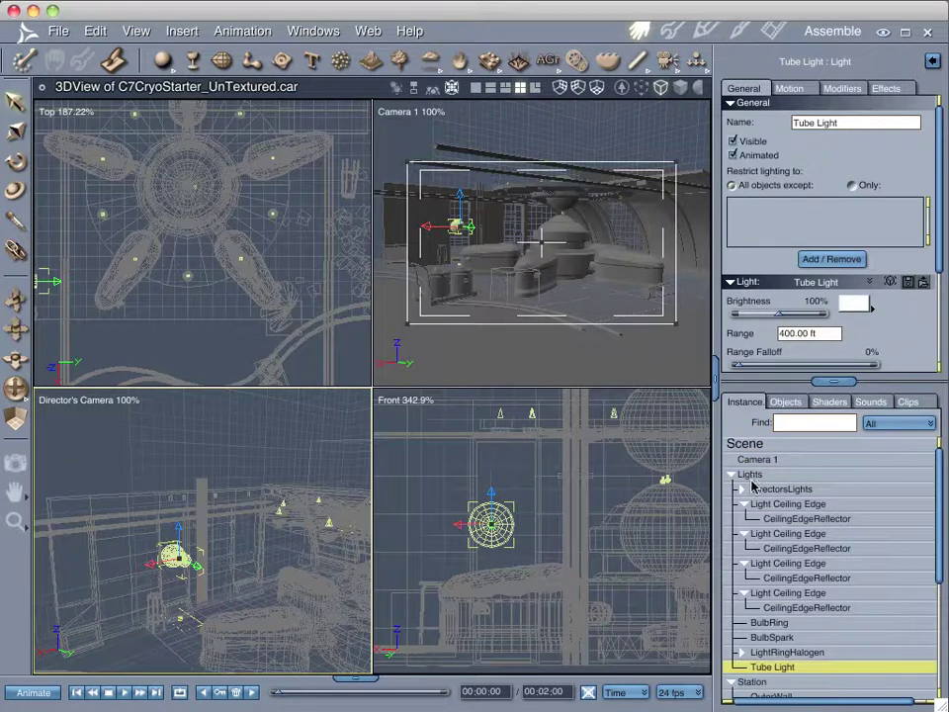
pyautogui.click(730, 683)
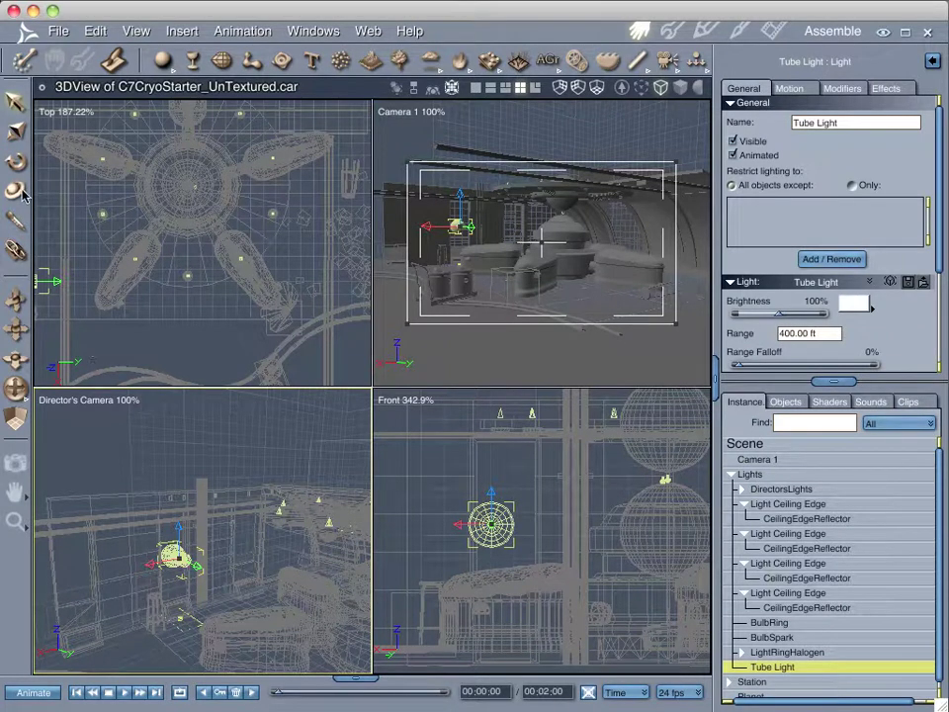
# Rotate the Tube Light so it stands vertically and move it against the divider wall in the Top view.
pyautogui.press('r')
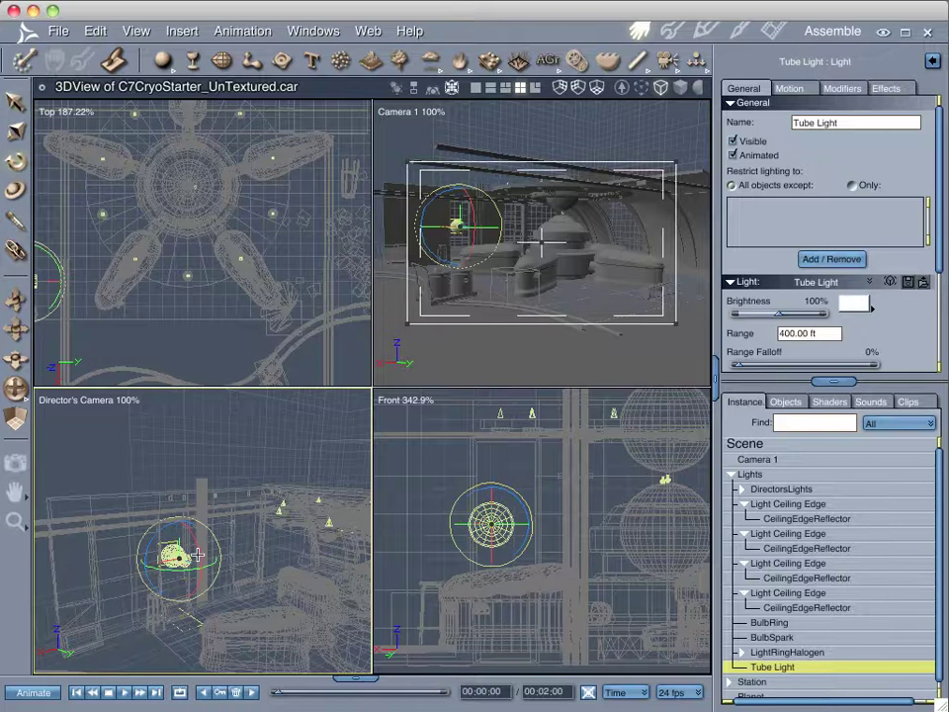
pyautogui.moveTo(198, 557); pyautogui.dragTo(173, 546)
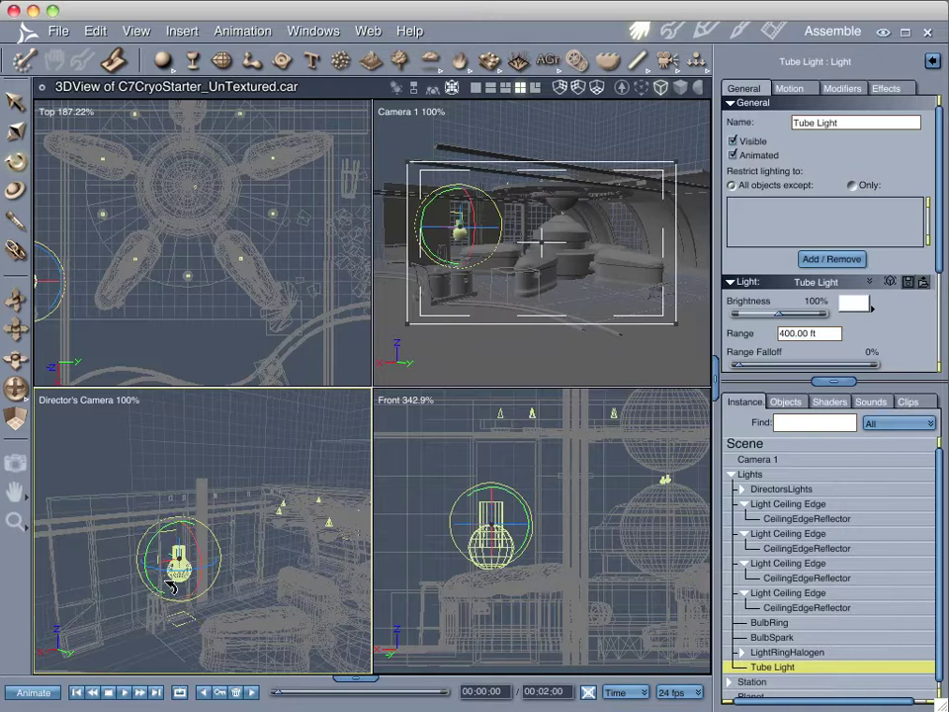
pyautogui.click(14, 101)
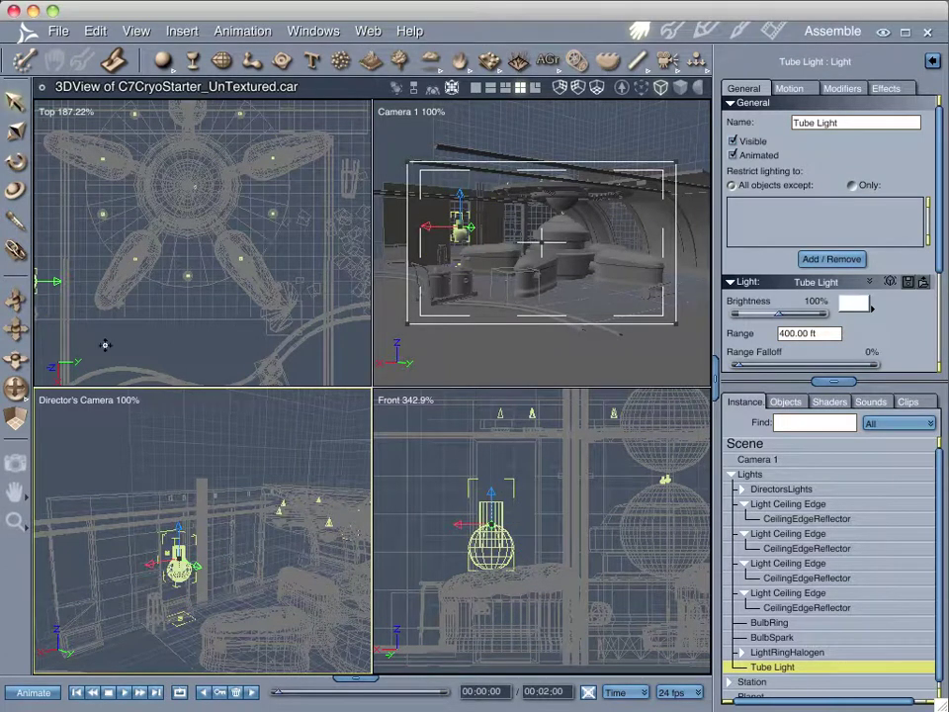
pyautogui.moveTo(104, 345); pyautogui.dragTo(261, 328)
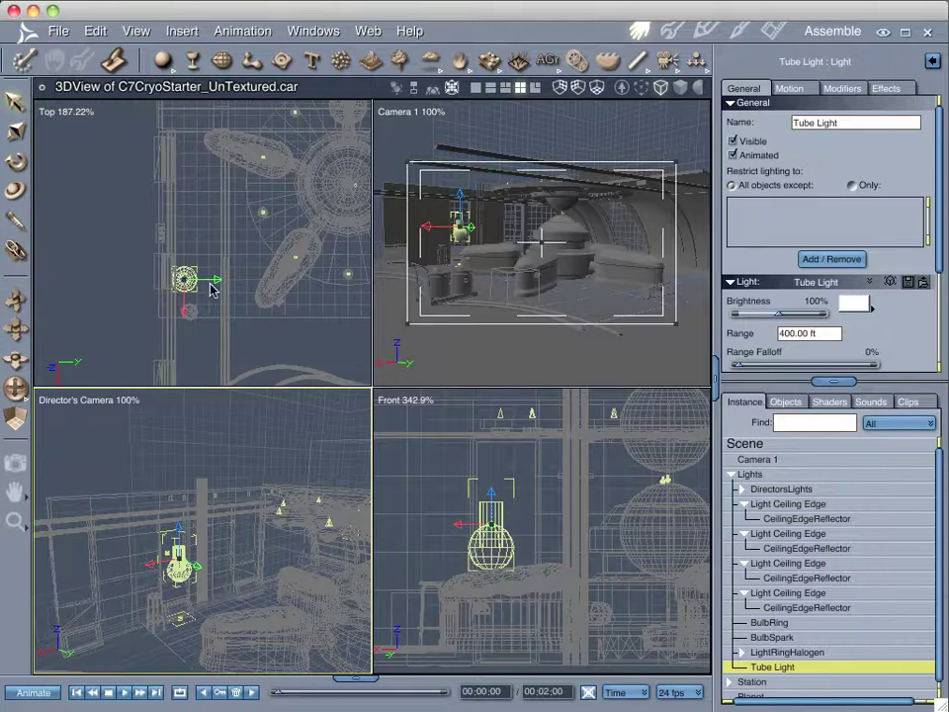
pyautogui.moveTo(216, 281); pyautogui.dragTo(168, 315)
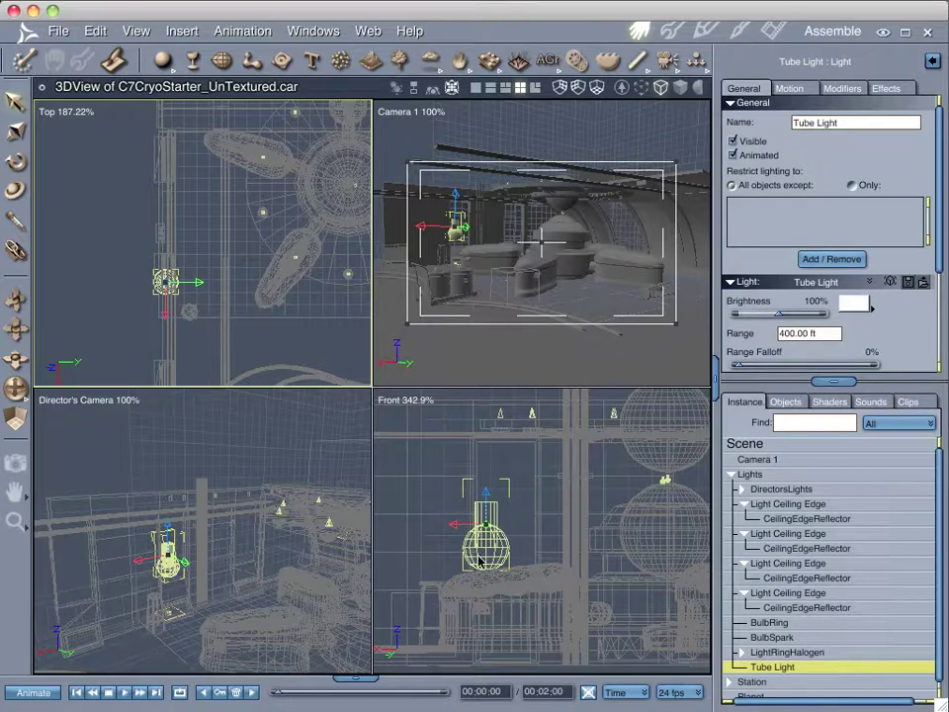
# Set the Tube Light's overall scaling to 10.
pyautogui.click(789, 89)
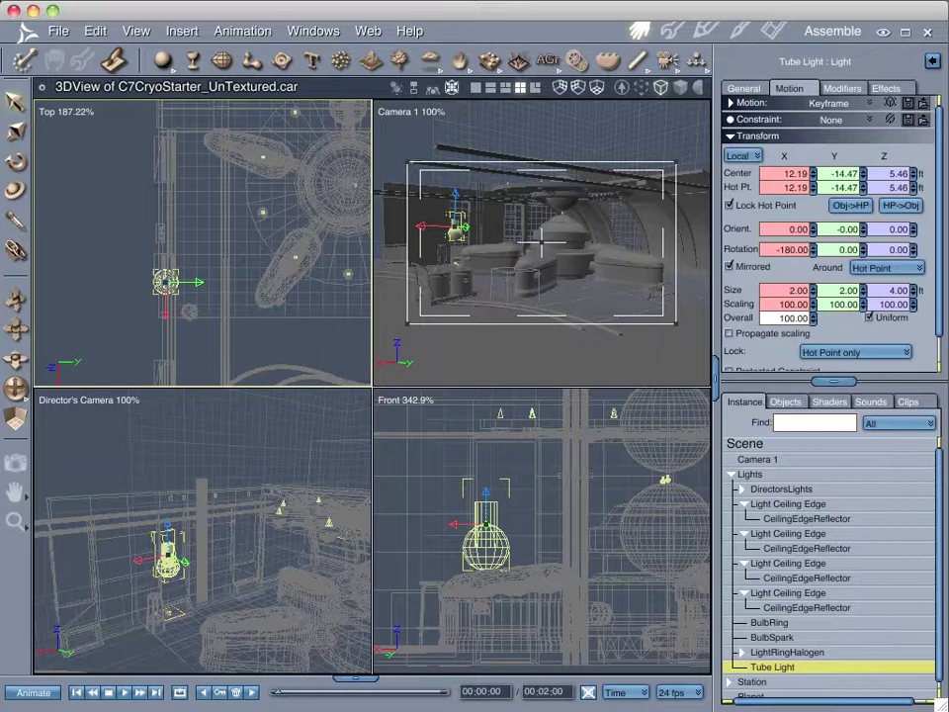
pyautogui.click(793, 318)
pyautogui.write('10')
pyautogui.press('Return')
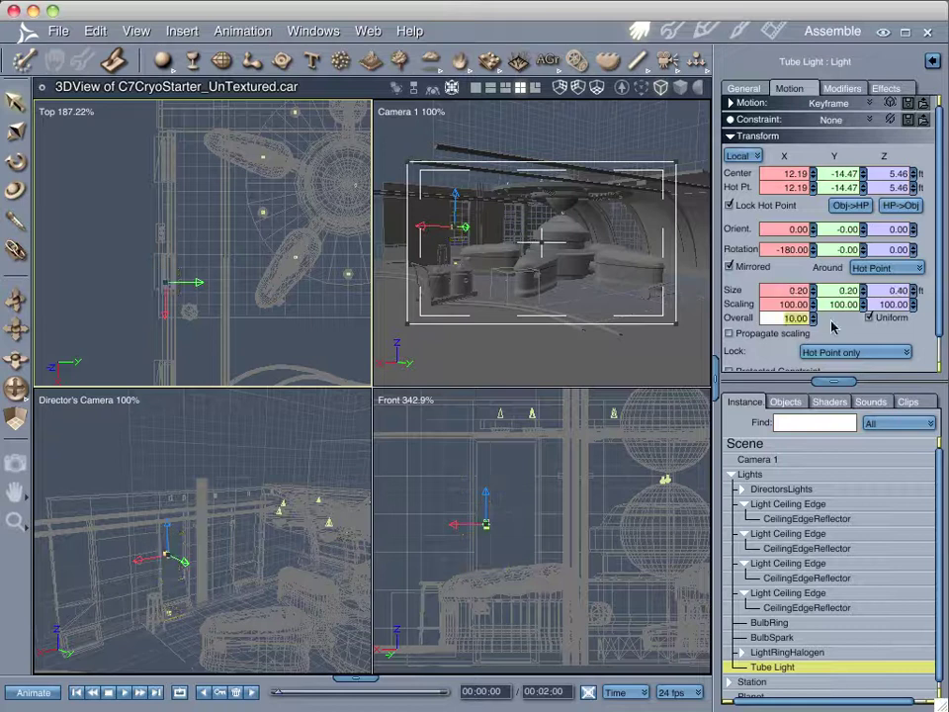
# Set the Tube Light's brightness to 200 and its colour to light blue.
pyautogui.click(749, 89)
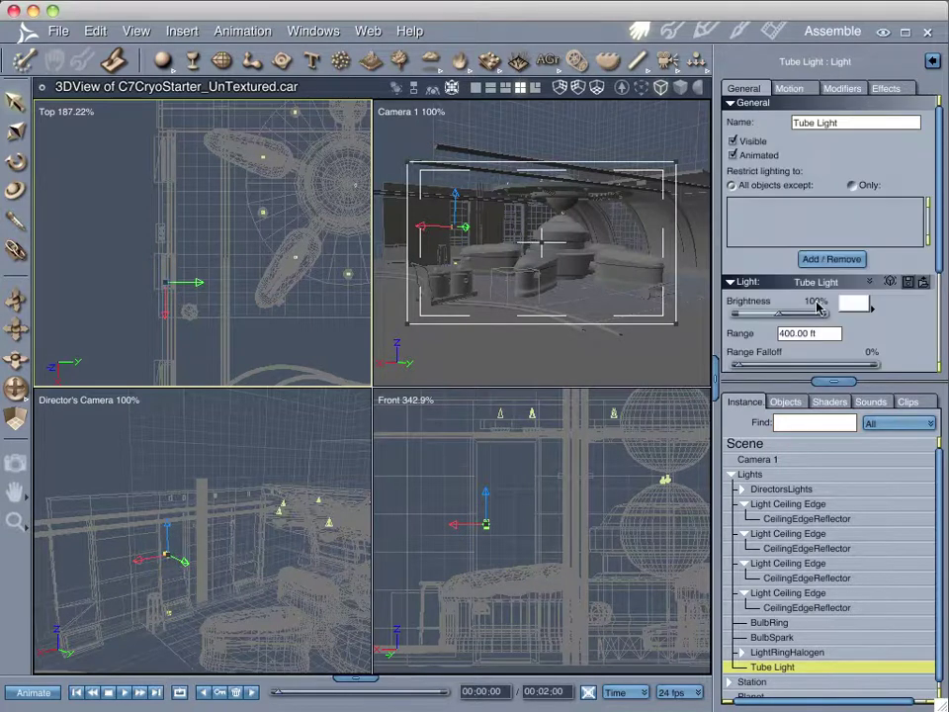
pyautogui.click(817, 302)
pyautogui.write('200')
pyautogui.click(854, 303)
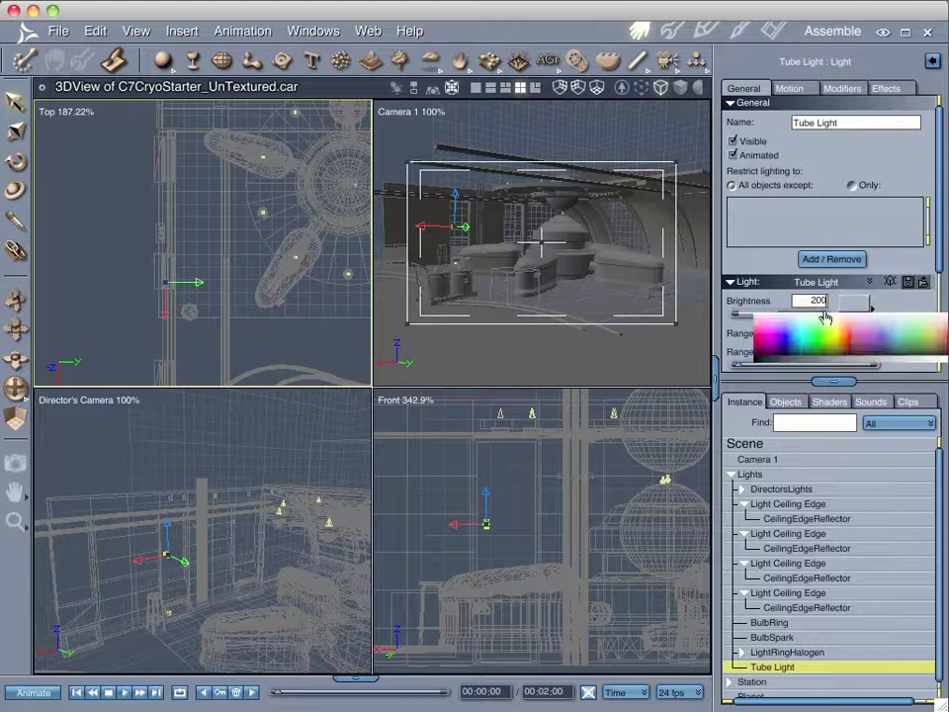
pyautogui.click(827, 317)
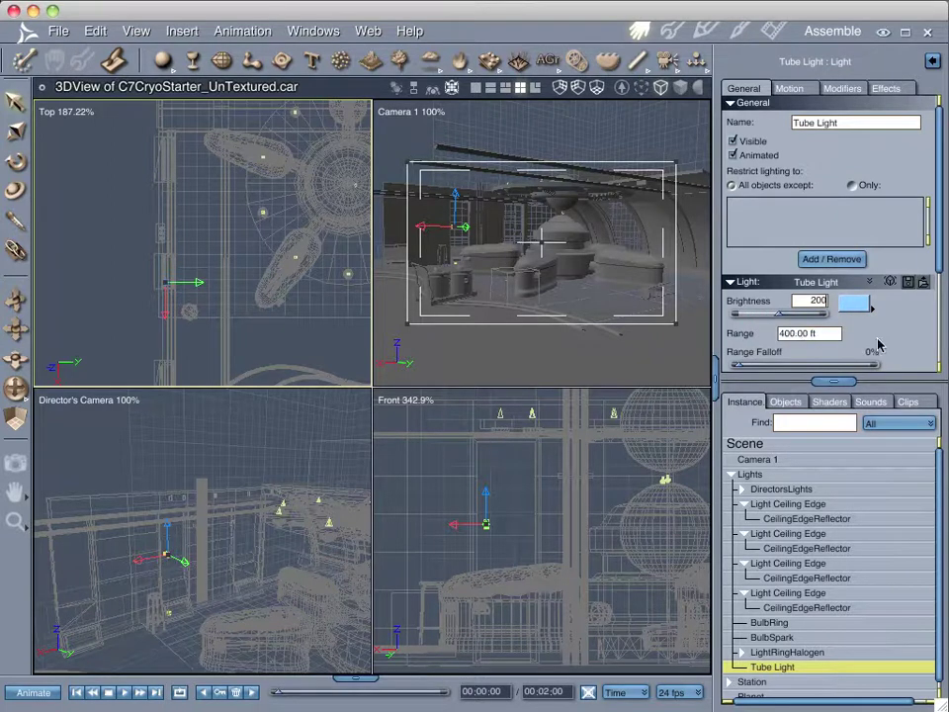
# Set the Tube Light's range to 5 ft and its length to 6 ft.
pyautogui.moveTo(833, 381); pyautogui.dragTo(839, 524)
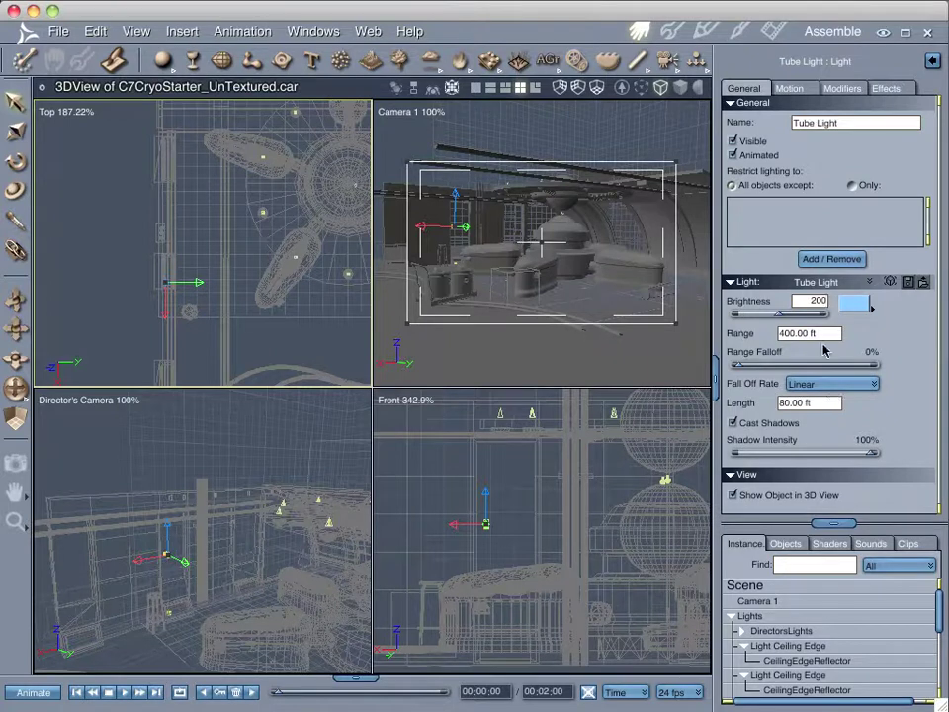
pyautogui.press('Tab')
pyautogui.write('5')
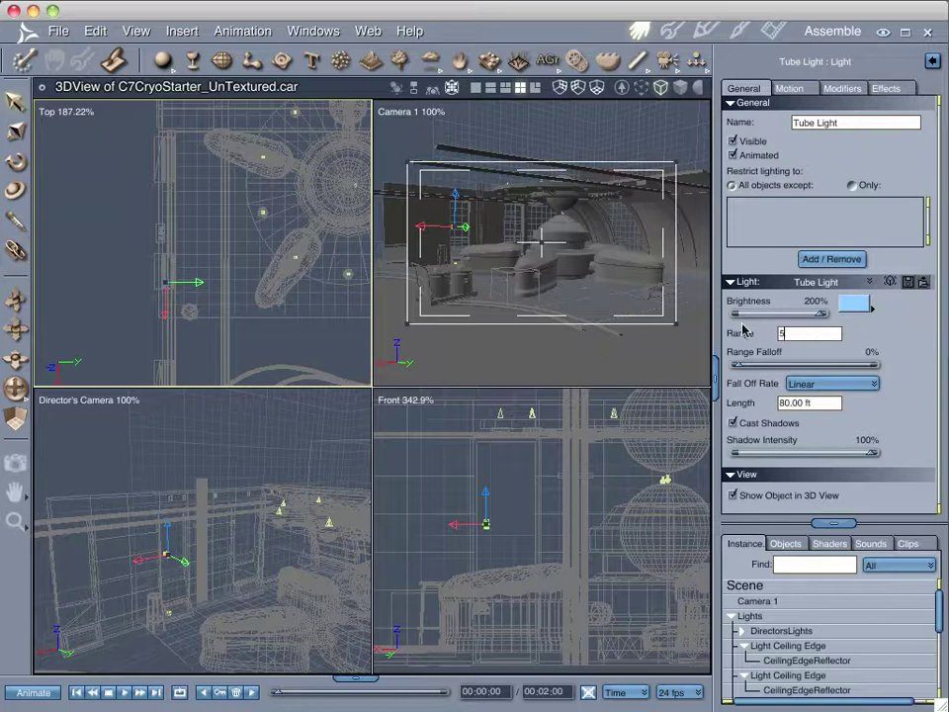
pyautogui.press('Return')
pyautogui.click(809, 402)
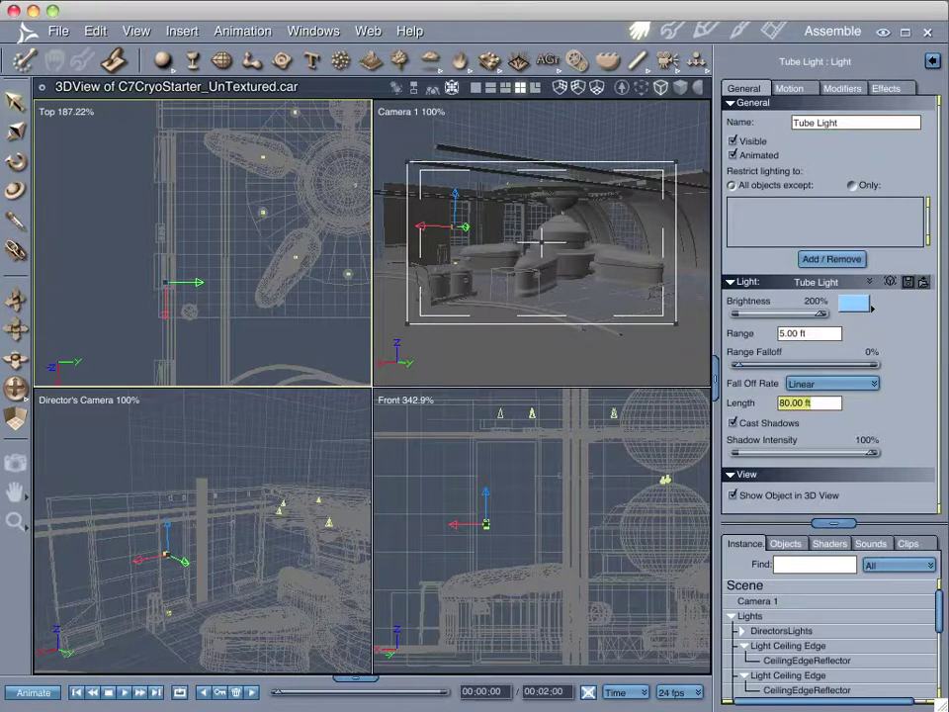
pyautogui.write('6')
pyautogui.press('Return')
# Change the Tube Light's shadow type to Shadow Buffer with a 512x512 resolution.
pyautogui.click(882, 90)
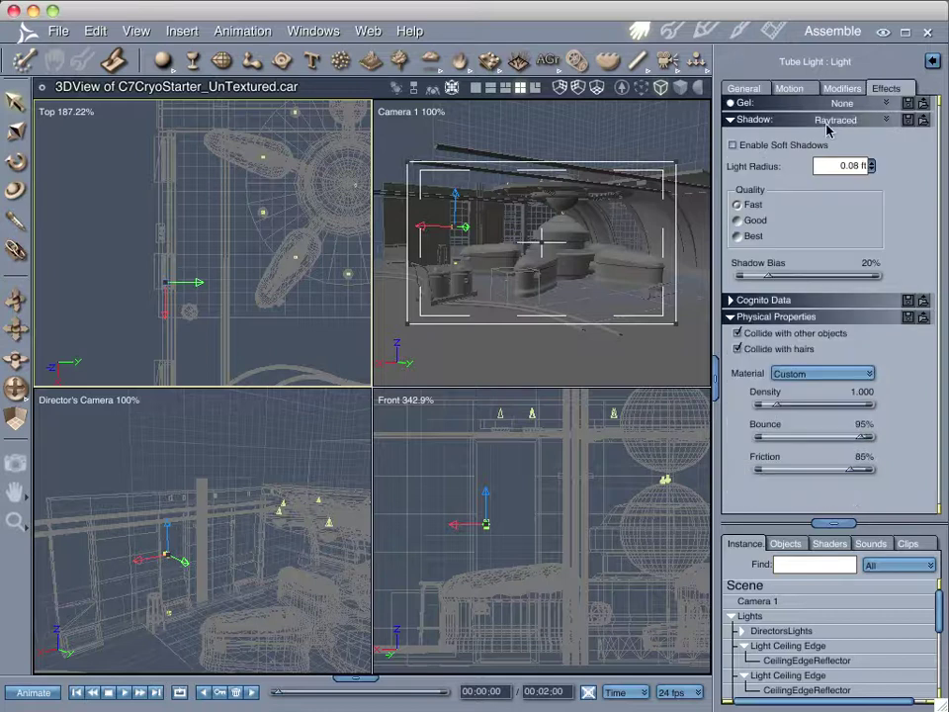
pyautogui.click(827, 121)
pyautogui.click(839, 163)
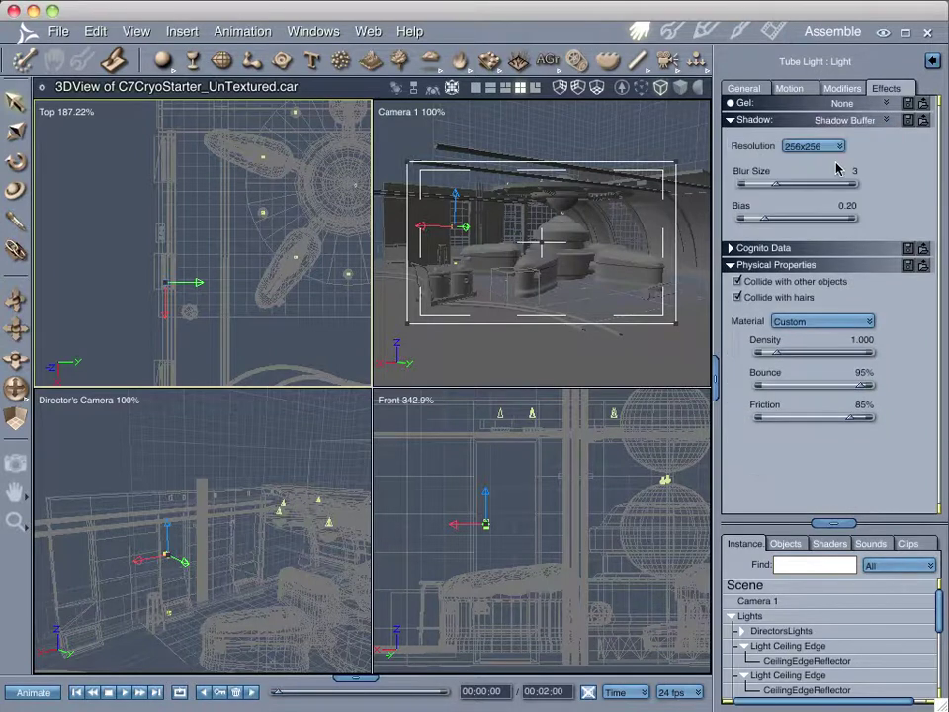
pyautogui.click(813, 146)
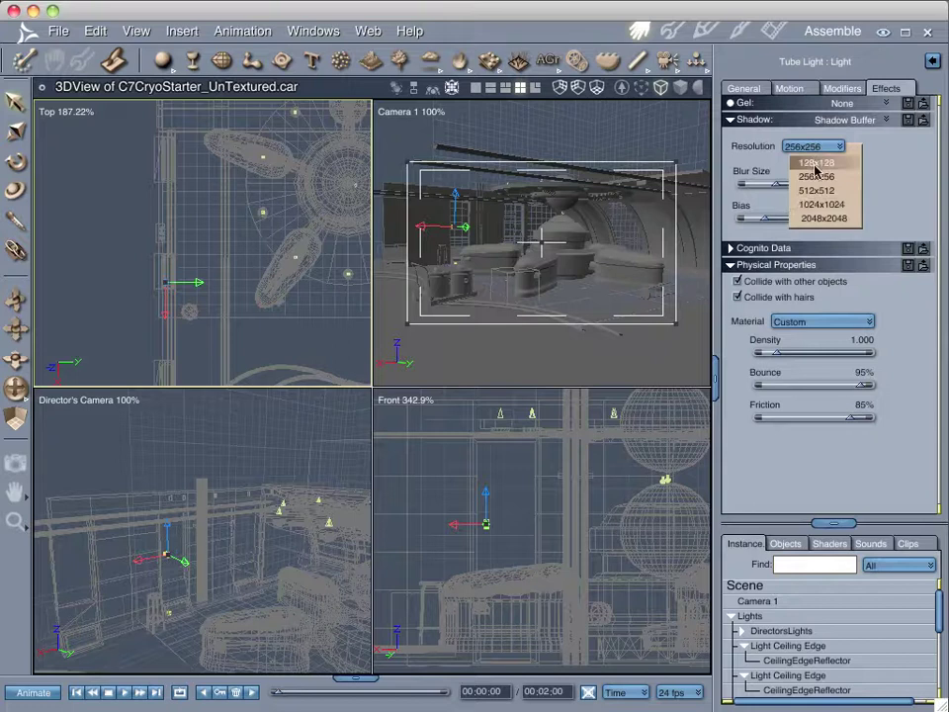
pyautogui.click(817, 190)
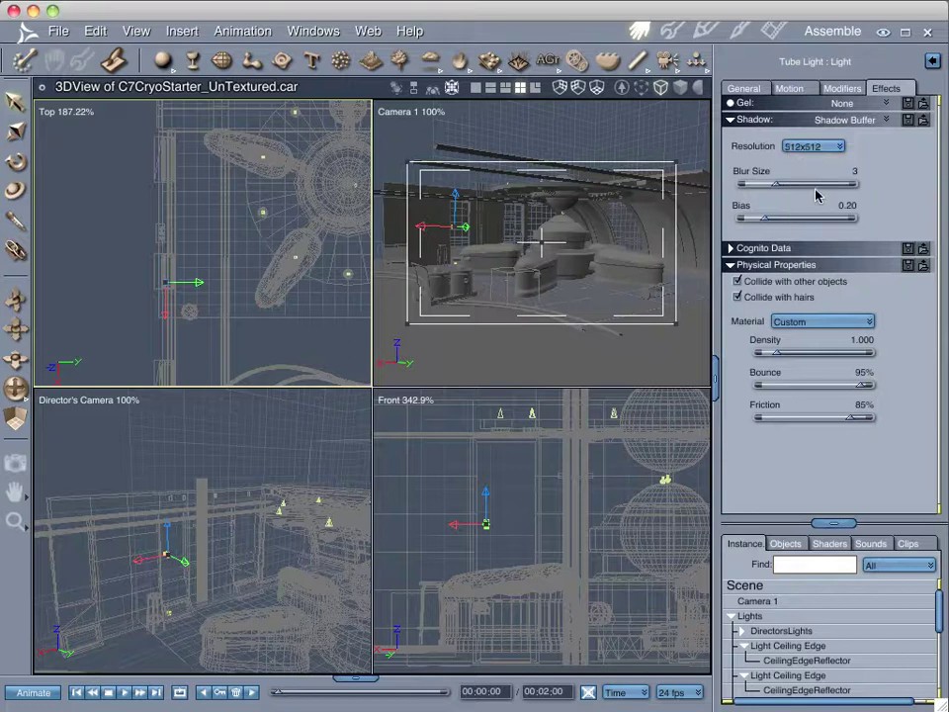
# Switch the Tube Light's shadows to Raytraced and back to Shadow Buffer at 512x512 resolution.
pyautogui.click(821, 127)
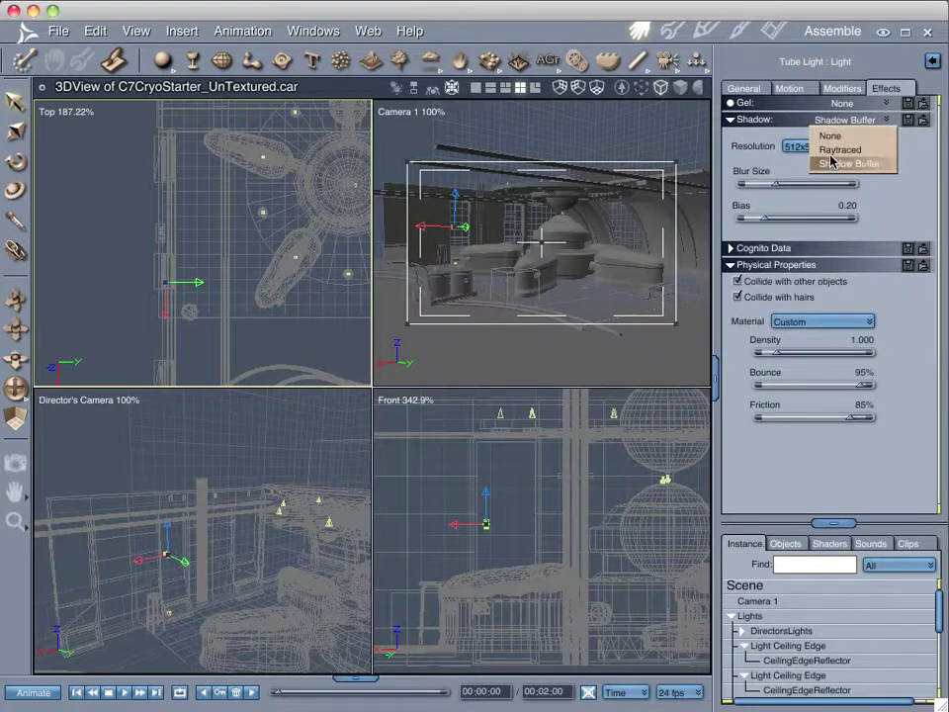
pyautogui.click(840, 150)
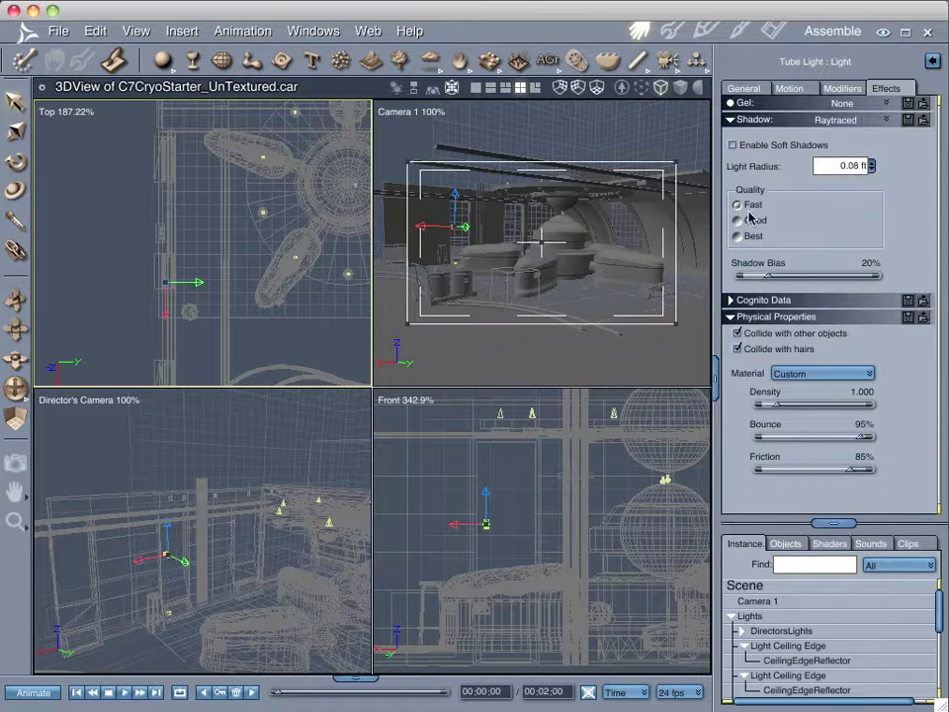
pyautogui.click(838, 119)
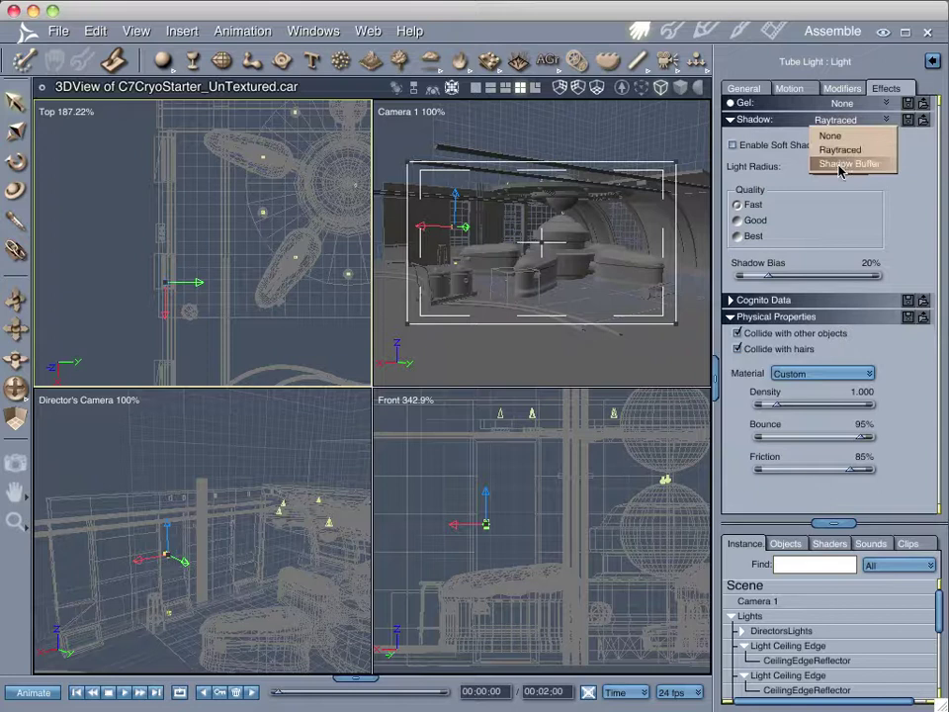
pyautogui.click(843, 164)
pyautogui.click(813, 147)
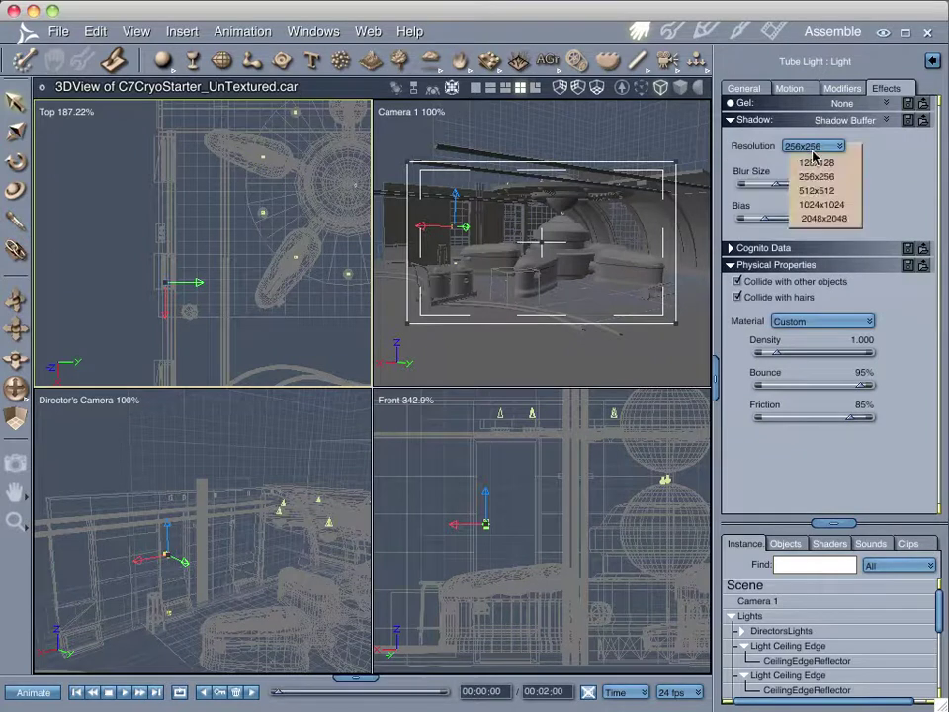
pyautogui.click(801, 191)
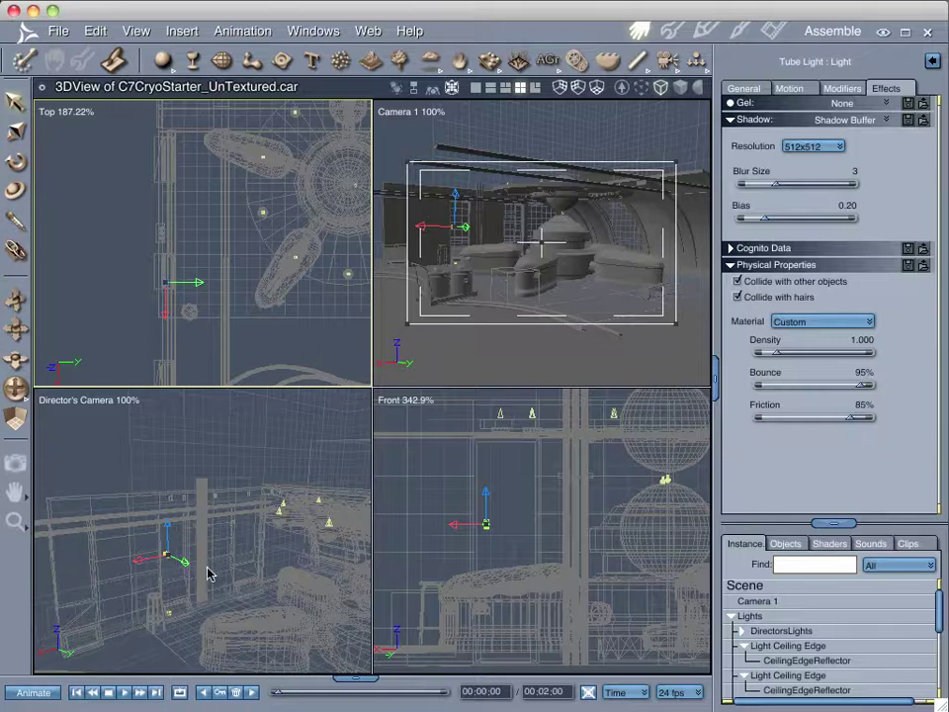
# Test-render the wall area and stool around the Tube Light in the Director's Camera view.
pyautogui.moveTo(208, 567)
pyautogui.mouseDown()
pyautogui.moveTo(208, 551)
pyautogui.moveTo(220, 549)
pyautogui.mouseUp()
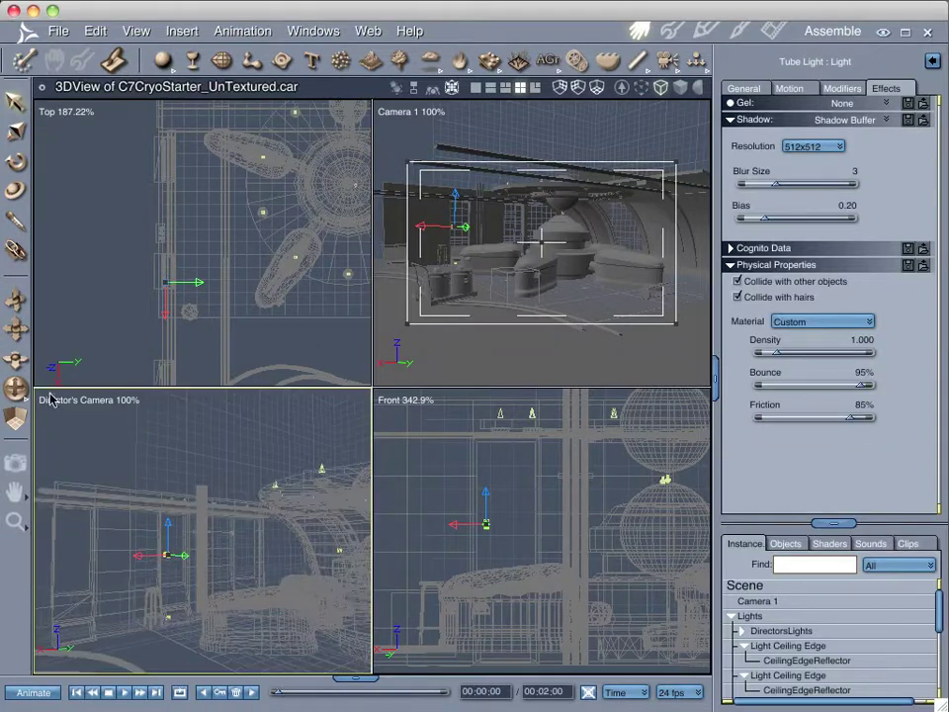
pyautogui.click(15, 463)
pyautogui.moveTo(202, 505); pyautogui.dragTo(130, 631)
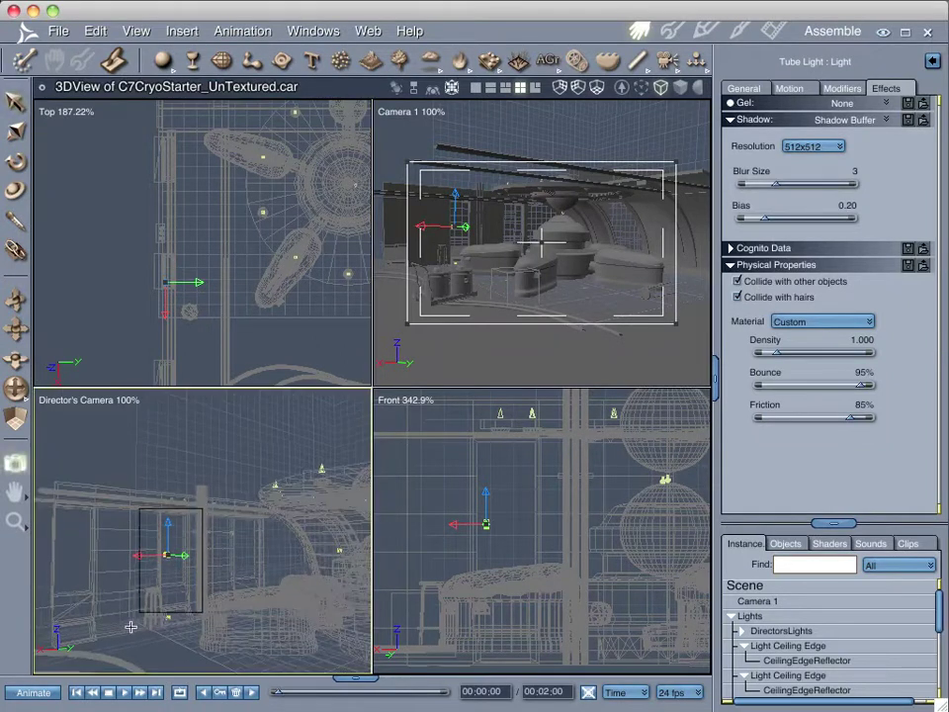
pyautogui.moveTo(208, 601); pyautogui.dragTo(170, 585)
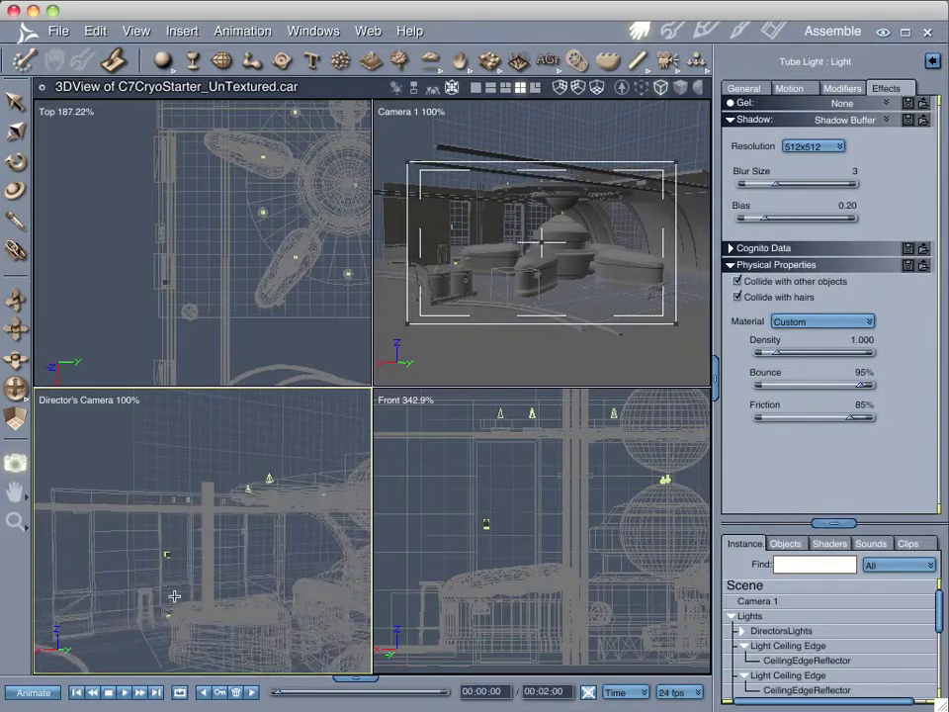
pyautogui.moveTo(246, 503); pyautogui.dragTo(121, 633)
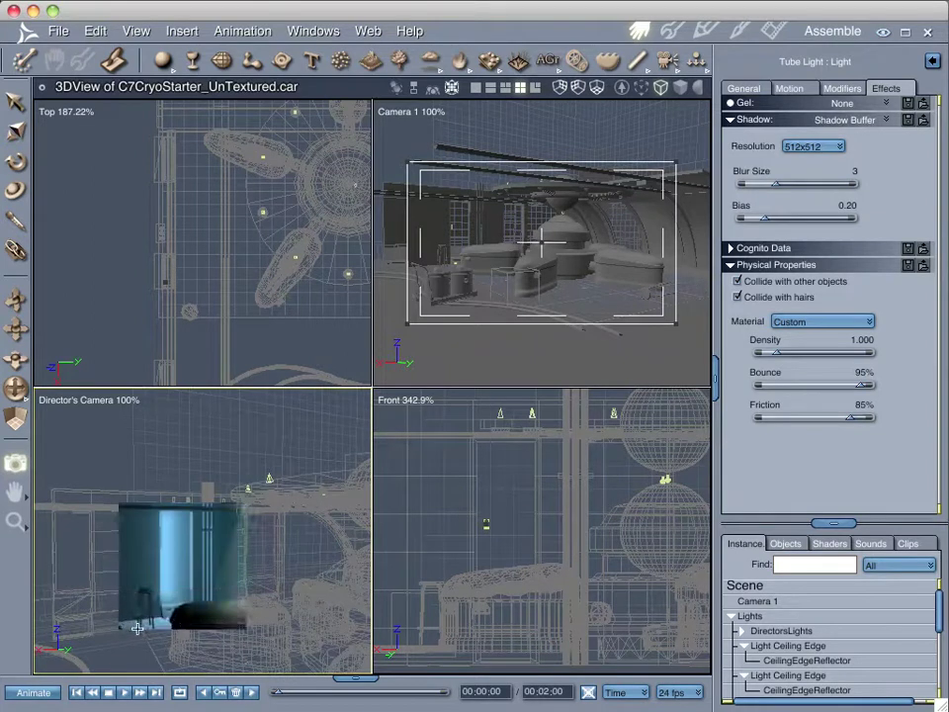
pyautogui.moveTo(100, 600); pyautogui.dragTo(203, 650)
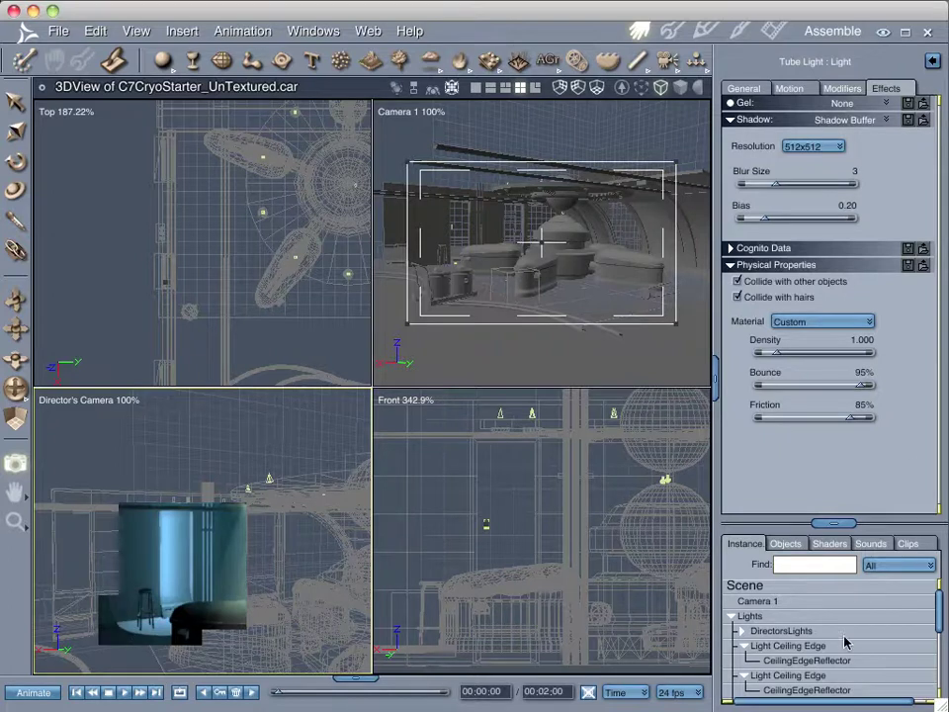
# Set the Tube Light's range falloff to 100% and darken its colour to a medium blue.
pyautogui.scroll(-6, 845, 643)
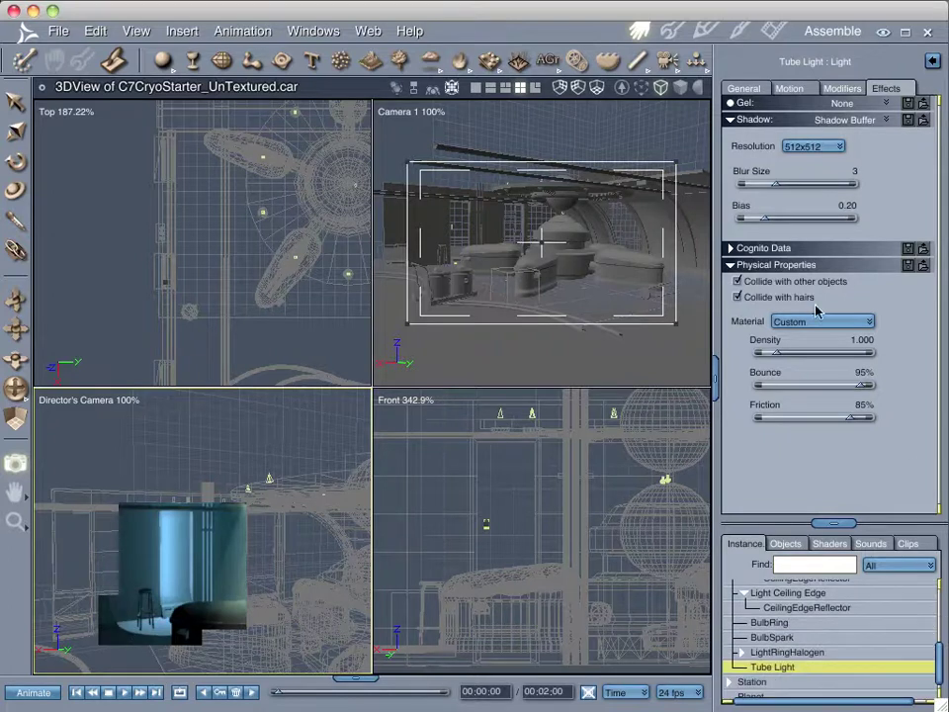
pyautogui.click(744, 88)
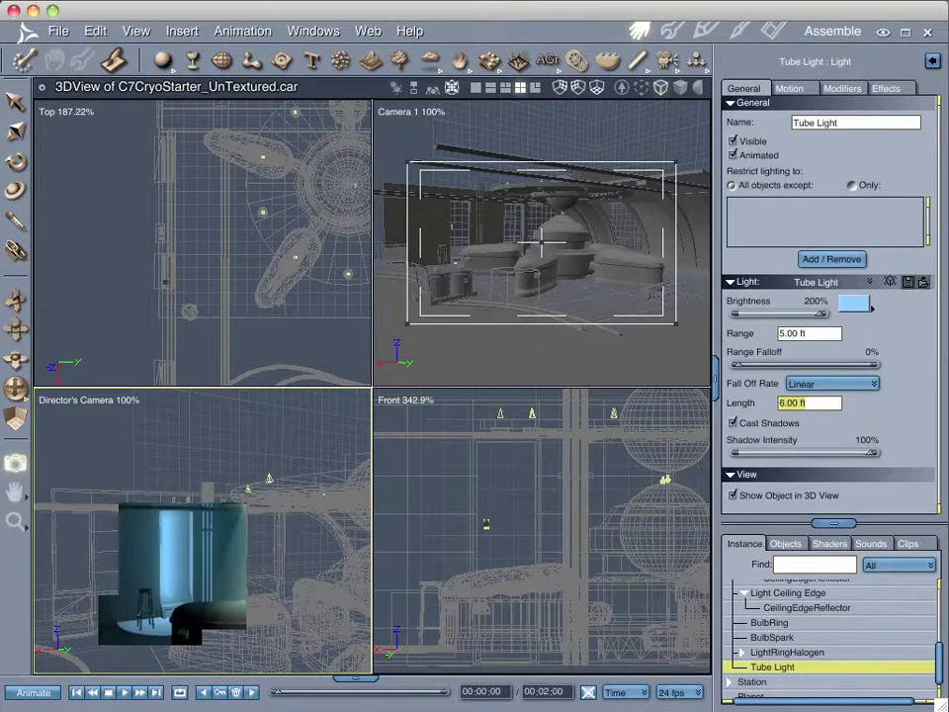
pyautogui.moveTo(735, 365); pyautogui.dragTo(875, 365)
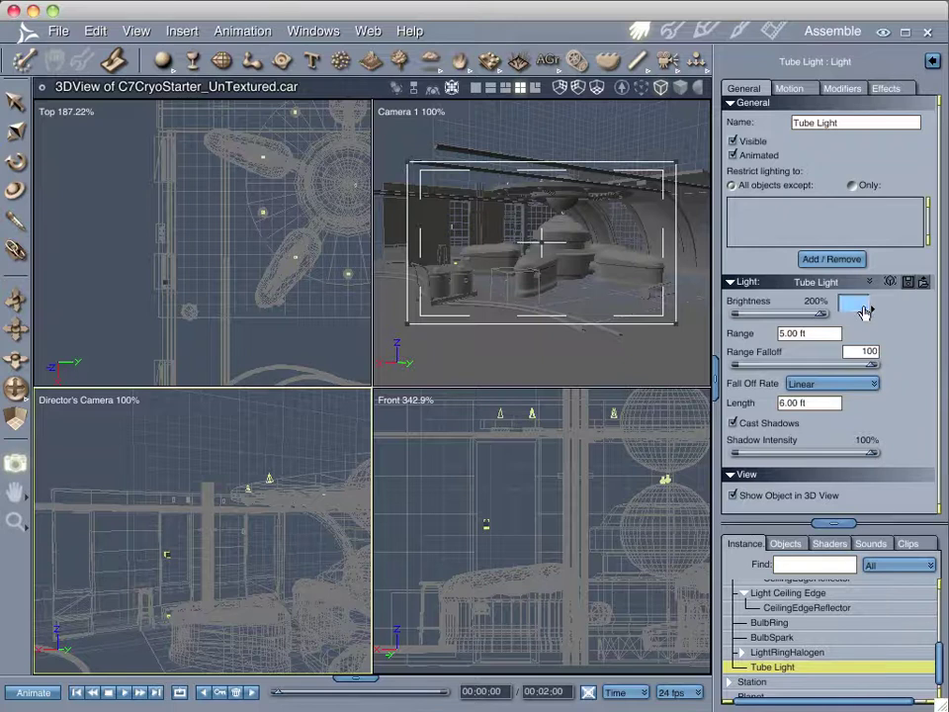
pyautogui.click(857, 307)
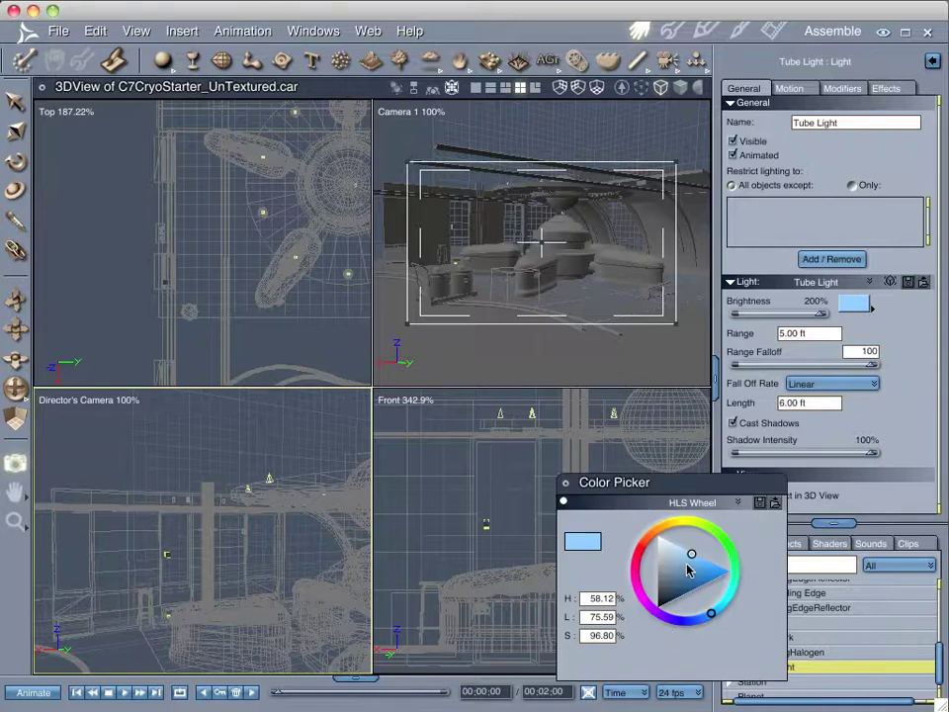
pyautogui.click(689, 569)
pyautogui.moveTo(689, 569); pyautogui.dragTo(679, 577)
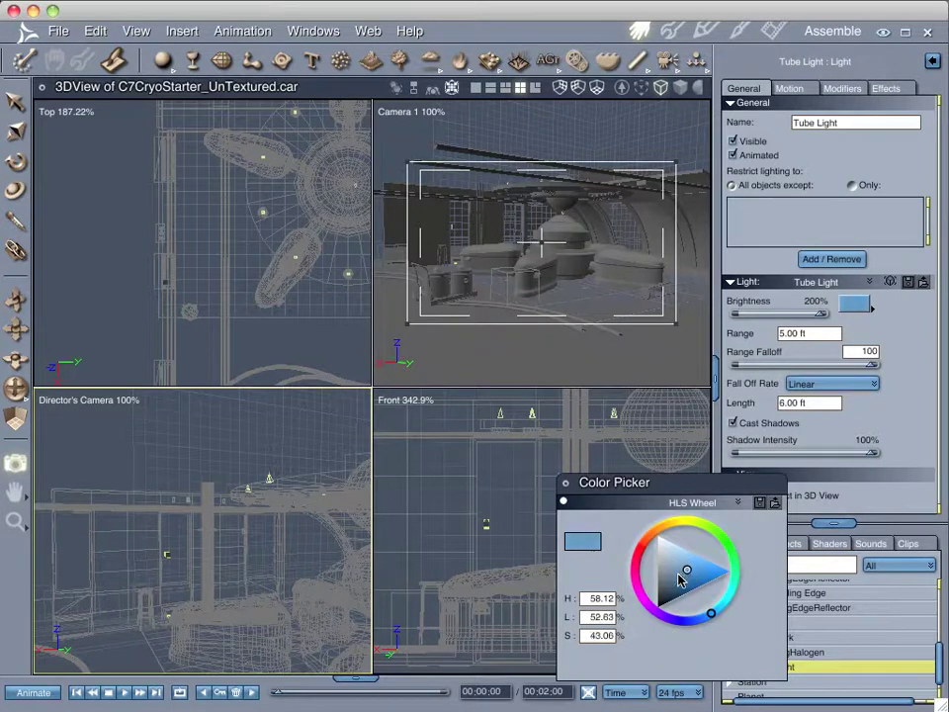
pyautogui.click(565, 482)
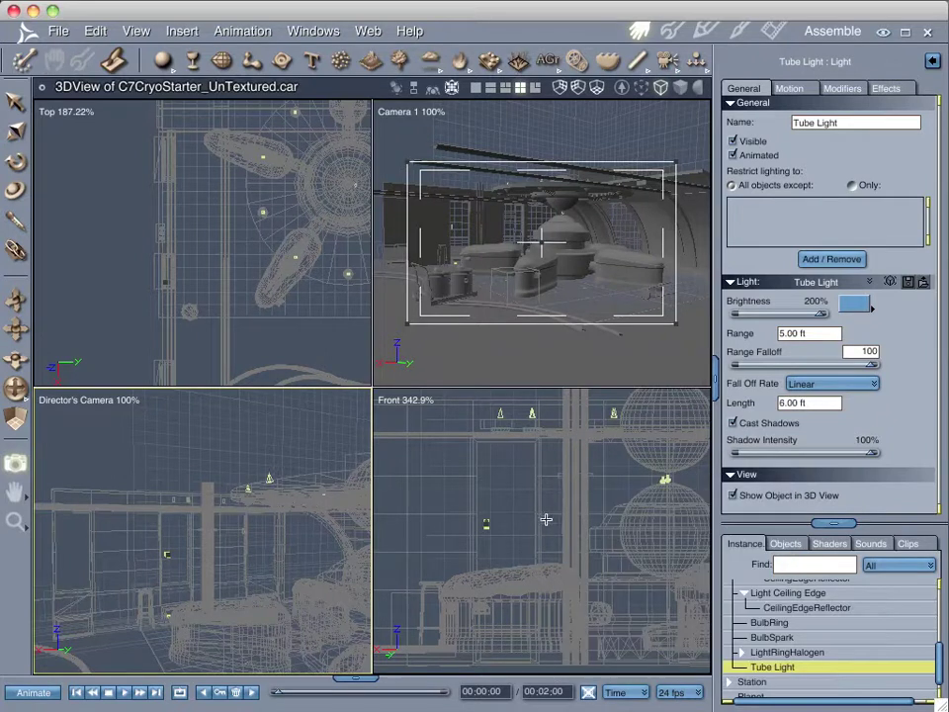
# Test-render the area around the Tube Light in the Front and Director's Camera views.
pyautogui.moveTo(542, 476); pyautogui.dragTo(447, 562)
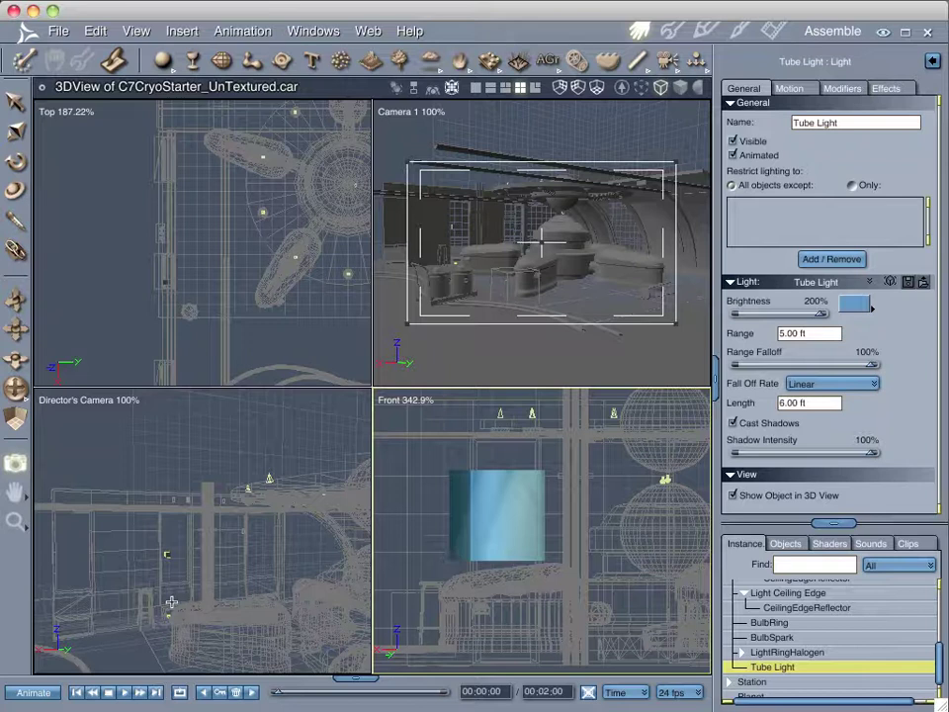
pyautogui.moveTo(148, 551); pyautogui.dragTo(112, 621)
pyautogui.moveTo(237, 499); pyautogui.dragTo(110, 627)
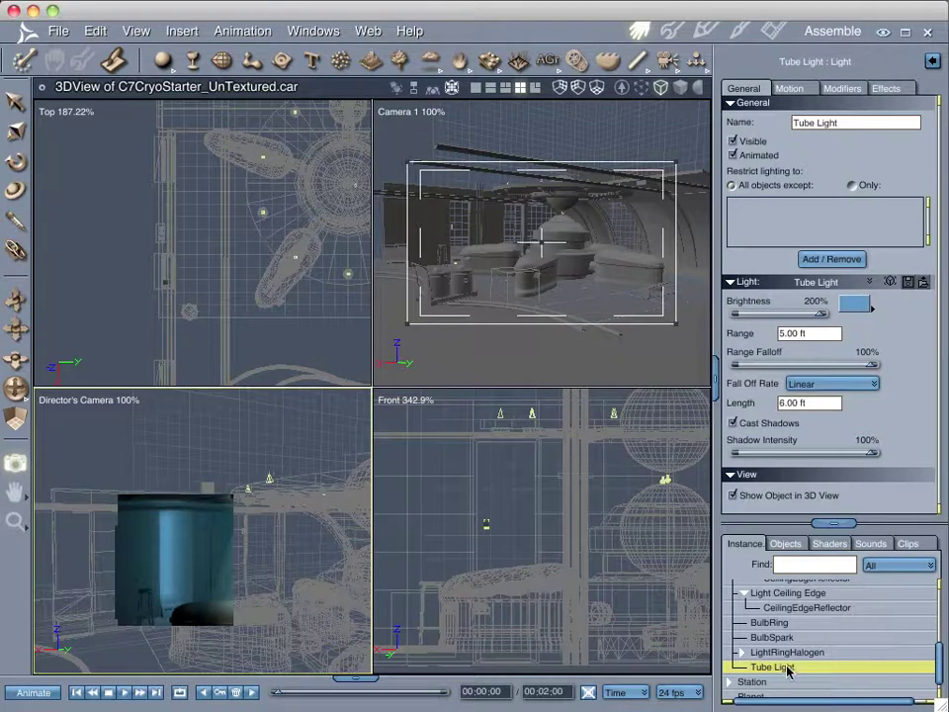
# Duplicate the Tube Light and move the copy along the divider wall to the opposite edge of the same panel.
pyautogui.hotkey('ctrl', 'd')
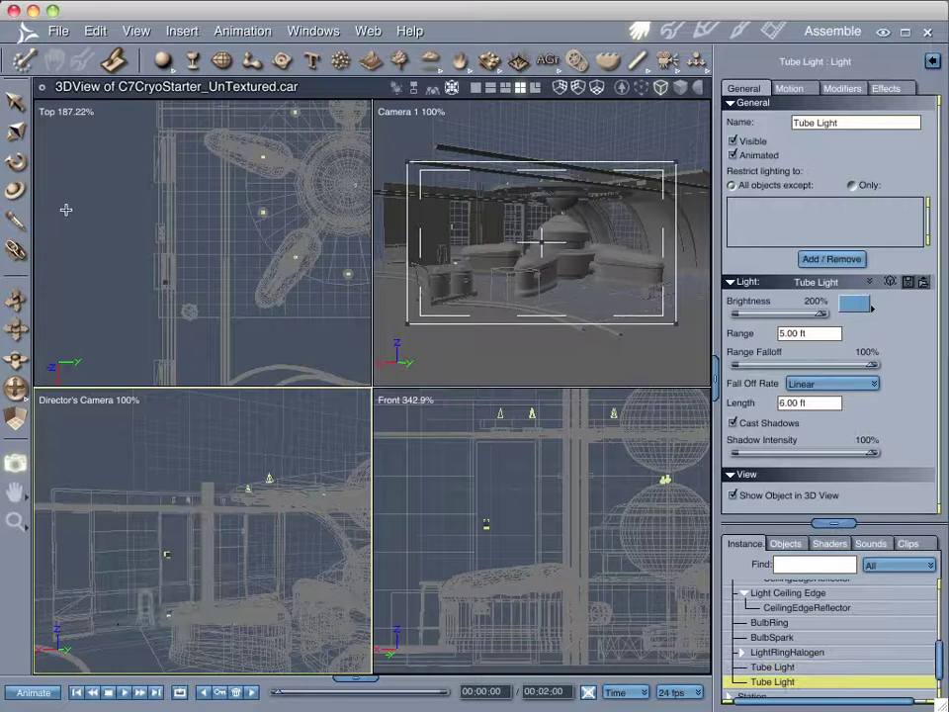
pyautogui.click(170, 556)
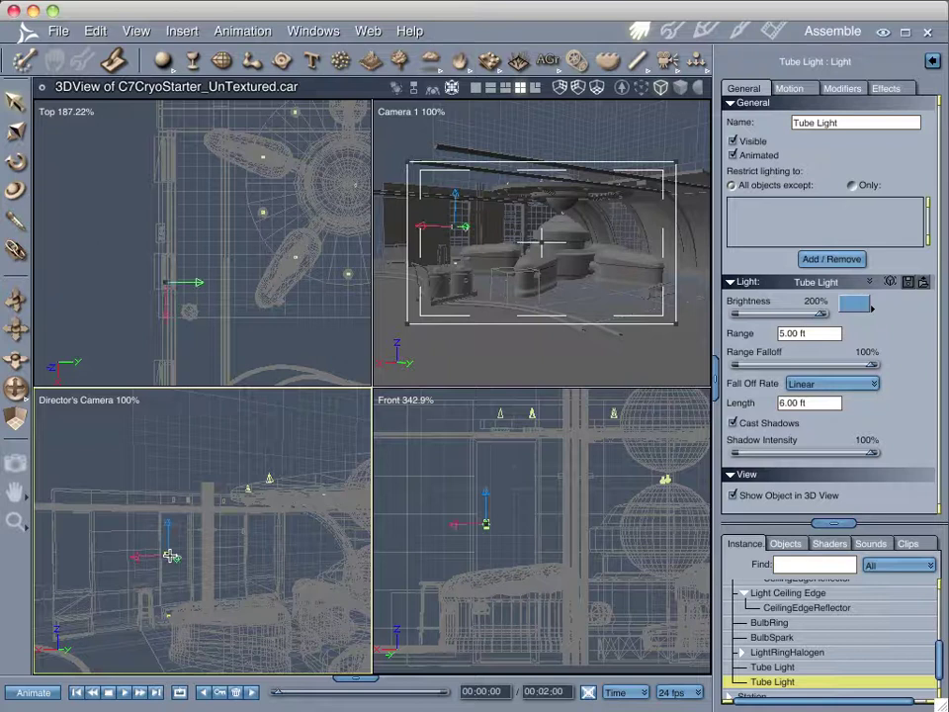
pyautogui.moveTo(159, 554); pyautogui.dragTo(159, 554)
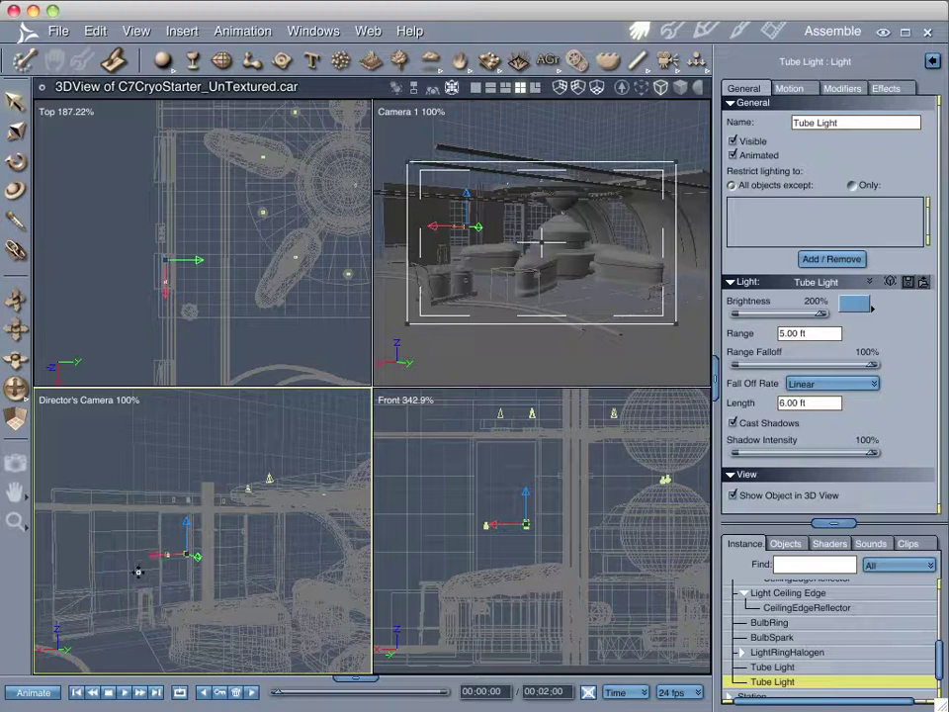
# Group the two Tube Lights and name the group EdgeLight.
pyautogui.moveTo(139, 572); pyautogui.dragTo(184, 610)
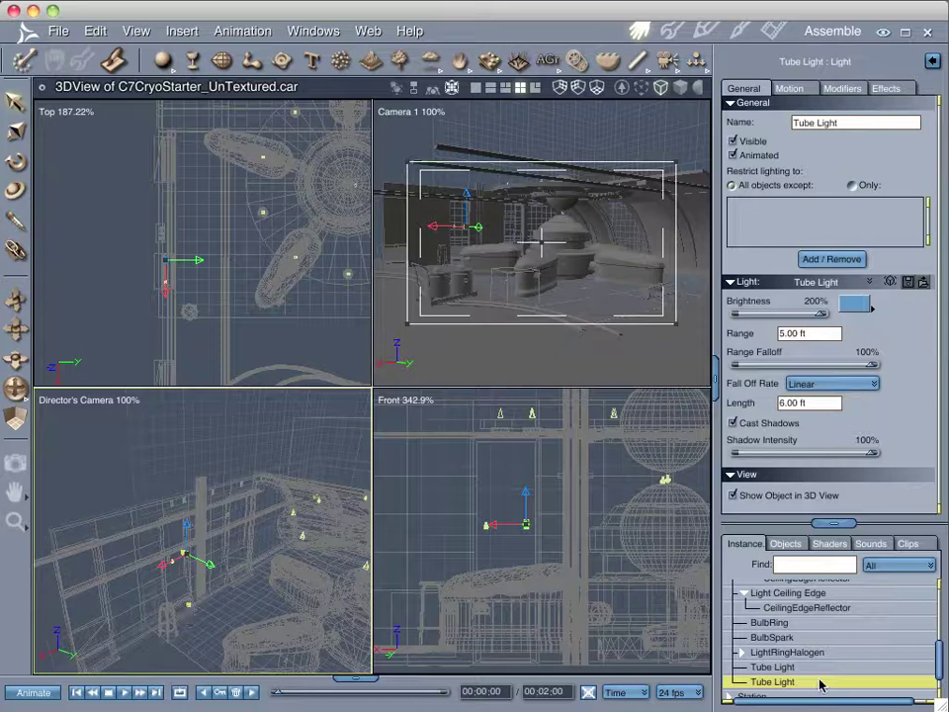
pyautogui.keyDown('shift'); pyautogui.click(758, 668); pyautogui.keyUp('shift')
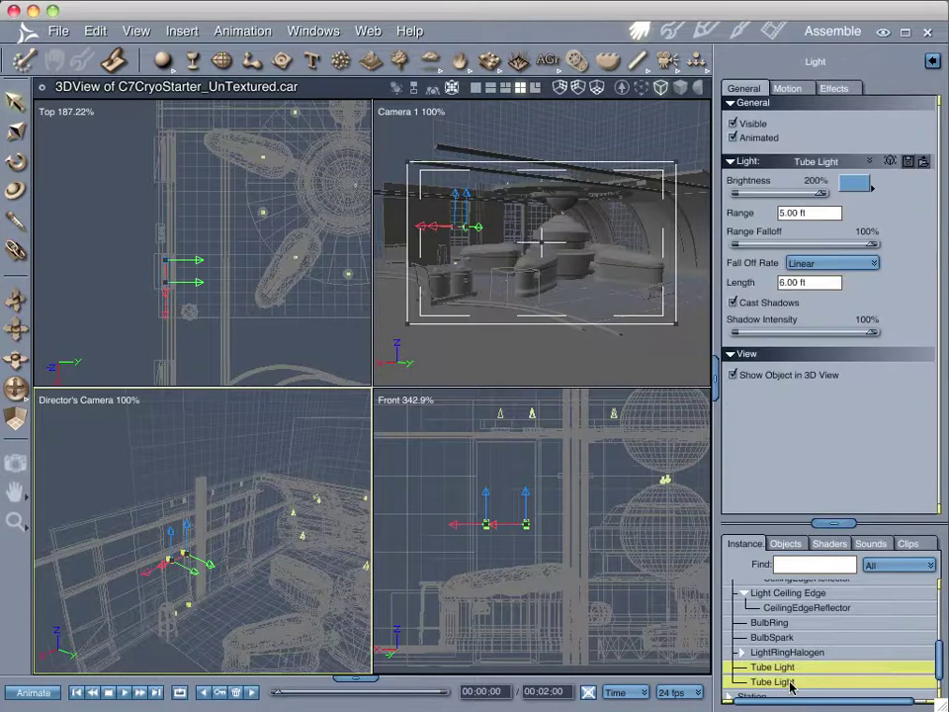
pyautogui.press('super+g')
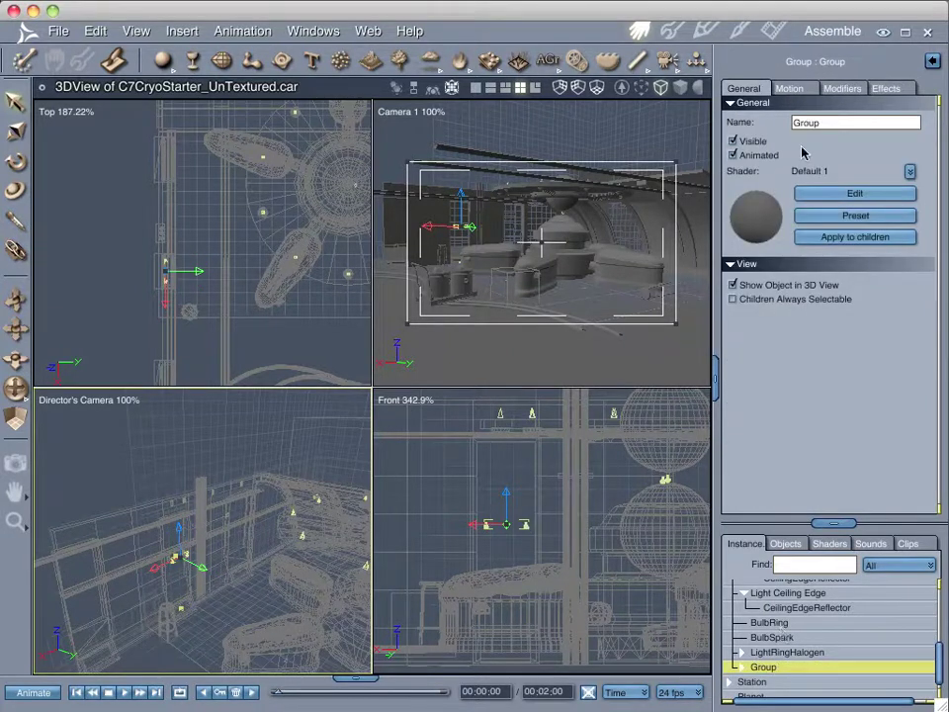
pyautogui.press('super+a')
pyautogui.write('Ec')
pyautogui.write('geLight')
pyautogui.press('Return')
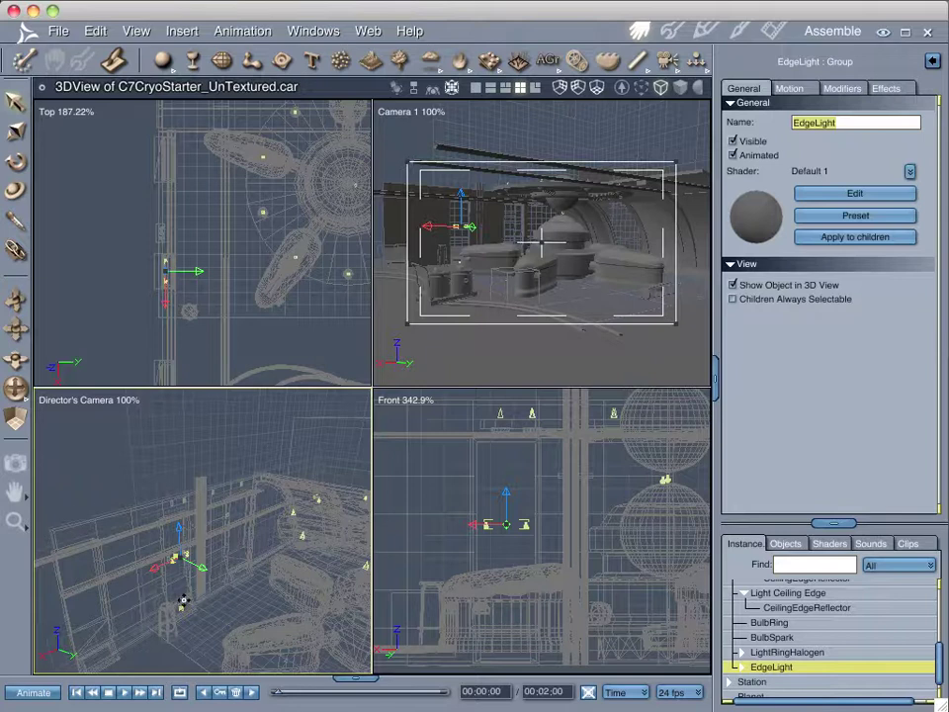
# Duplicate the EdgeLight group and move the copy along the divider wall to the panel beyond the pillar.
pyautogui.moveTo(182, 600)
pyautogui.mouseDown()
pyautogui.moveTo(174, 580)
pyautogui.moveTo(203, 555)
pyautogui.moveTo(206, 600)
pyautogui.moveTo(207, 573)
pyautogui.moveTo(230, 539)
pyautogui.moveTo(145, 599)
pyautogui.moveTo(130, 590)
pyautogui.moveTo(193, 599)
pyautogui.mouseUp()
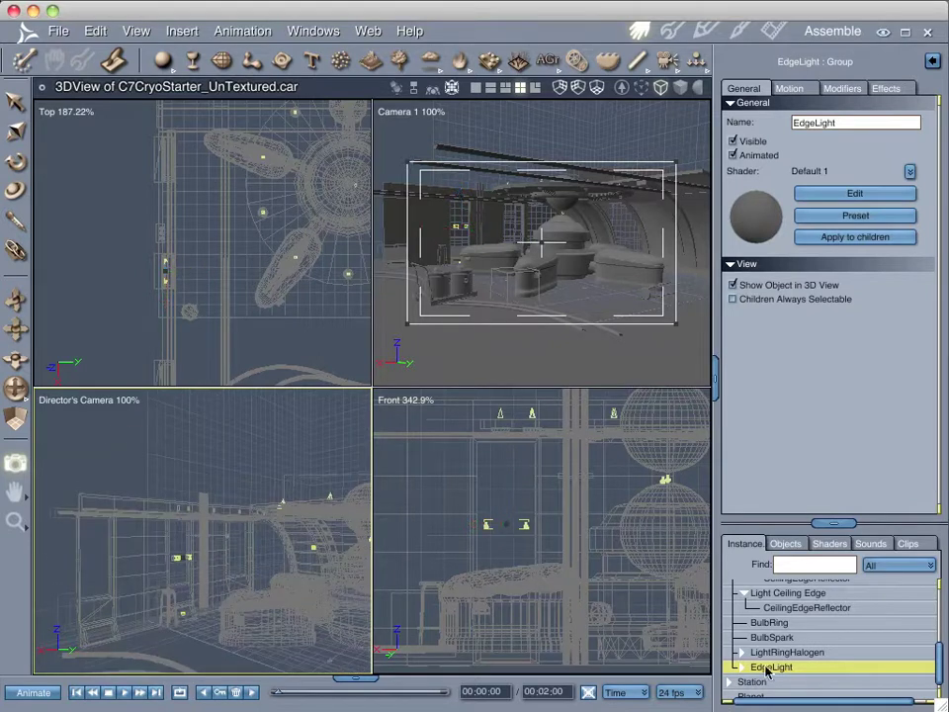
pyautogui.press('super+d')
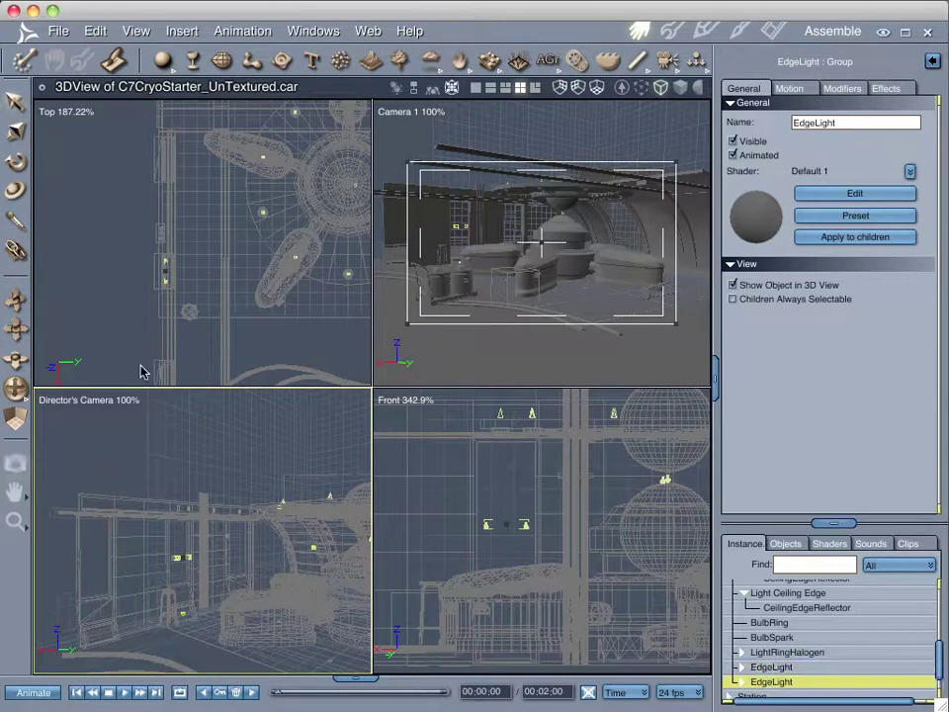
pyautogui.moveTo(182, 557); pyautogui.dragTo(227, 550)
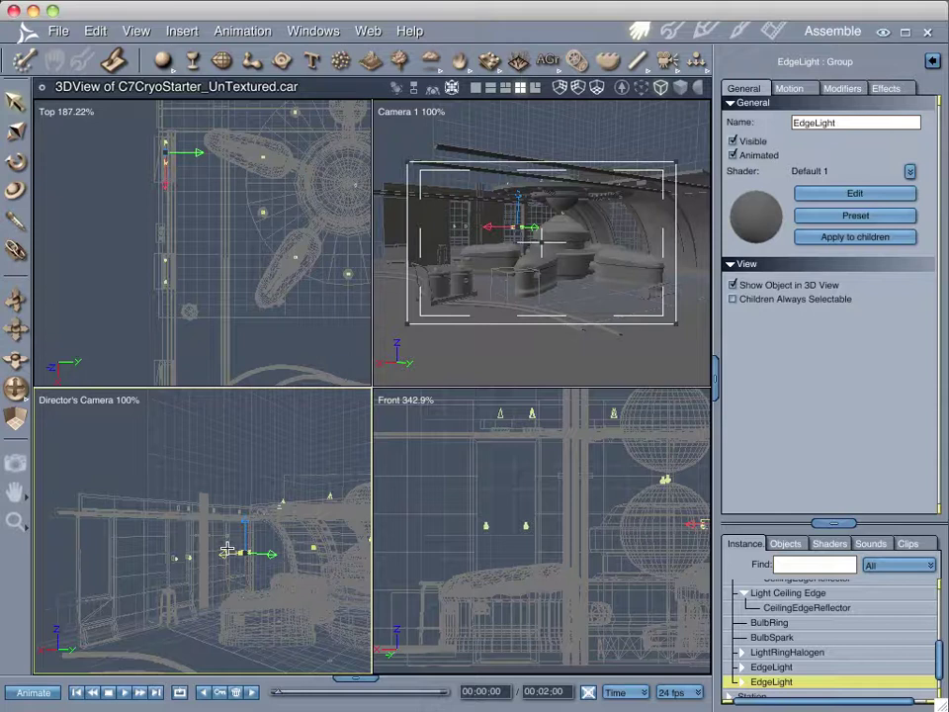
# Nudge the copied EdgeLight group along the divider wall to fit its panel, and test-render that area in the Director's Camera view.
pyautogui.scroll(2, 182, 166)
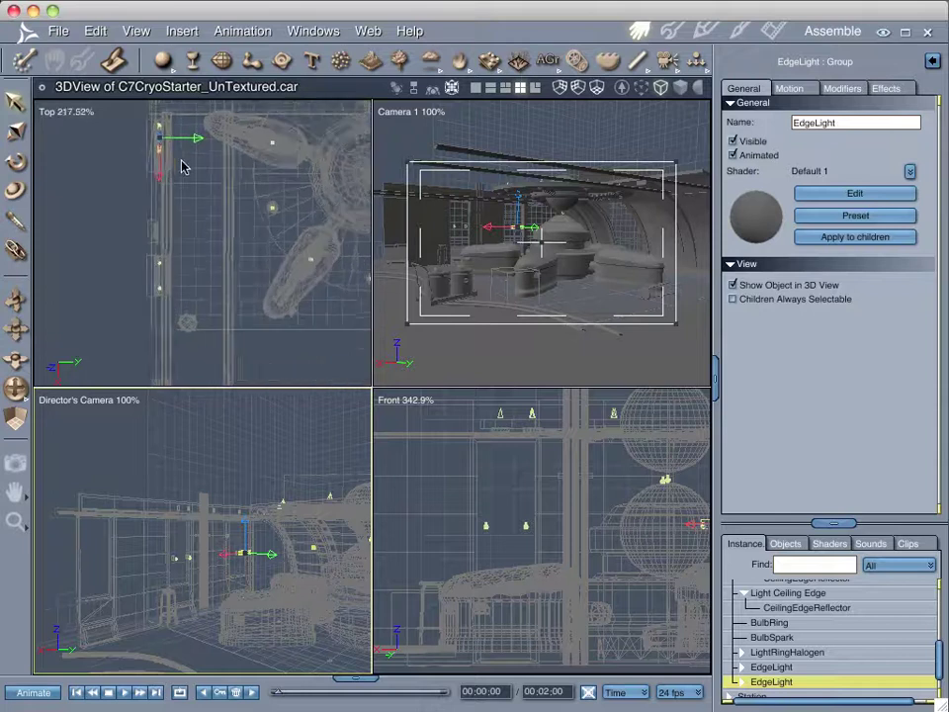
pyautogui.scroll(4, 182, 158)
pyautogui.scroll(3, 195, 285)
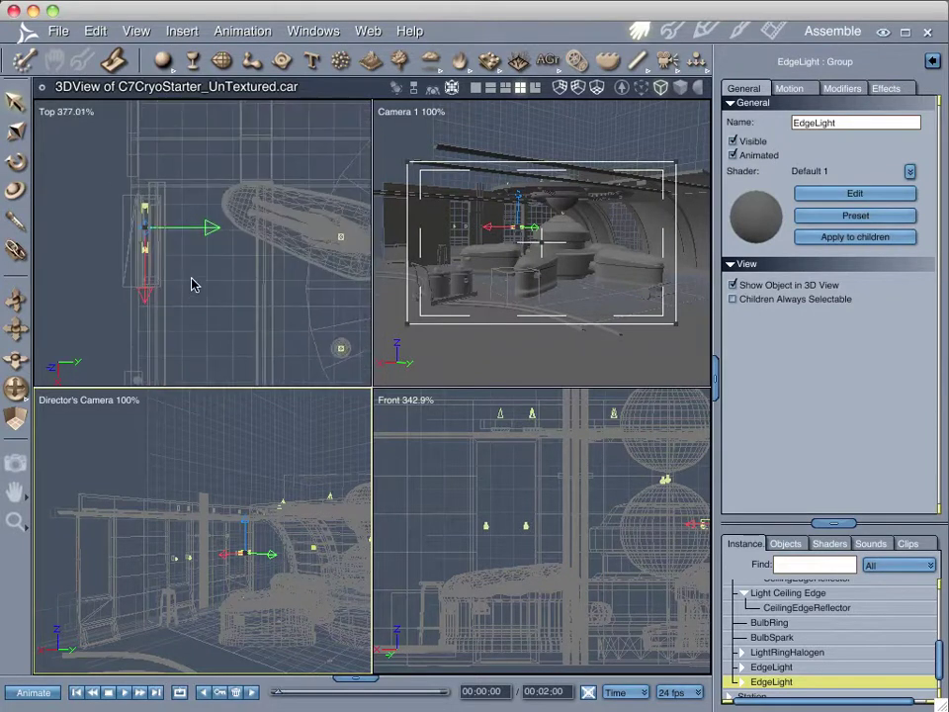
pyautogui.scroll(3, 195, 285)
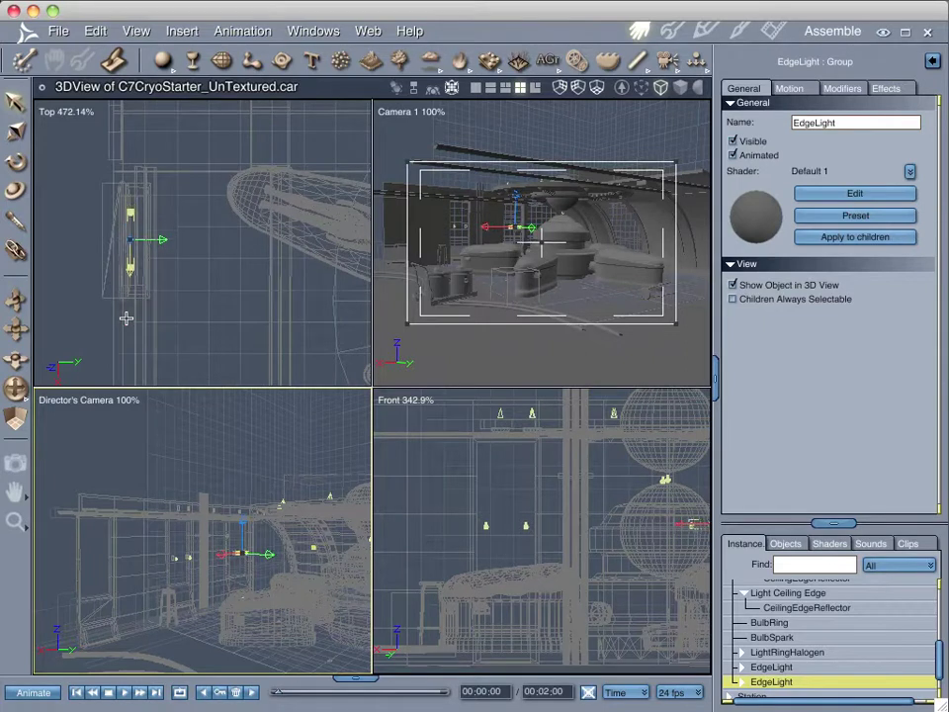
pyautogui.click(191, 325)
pyautogui.scroll(-8, 195, 319)
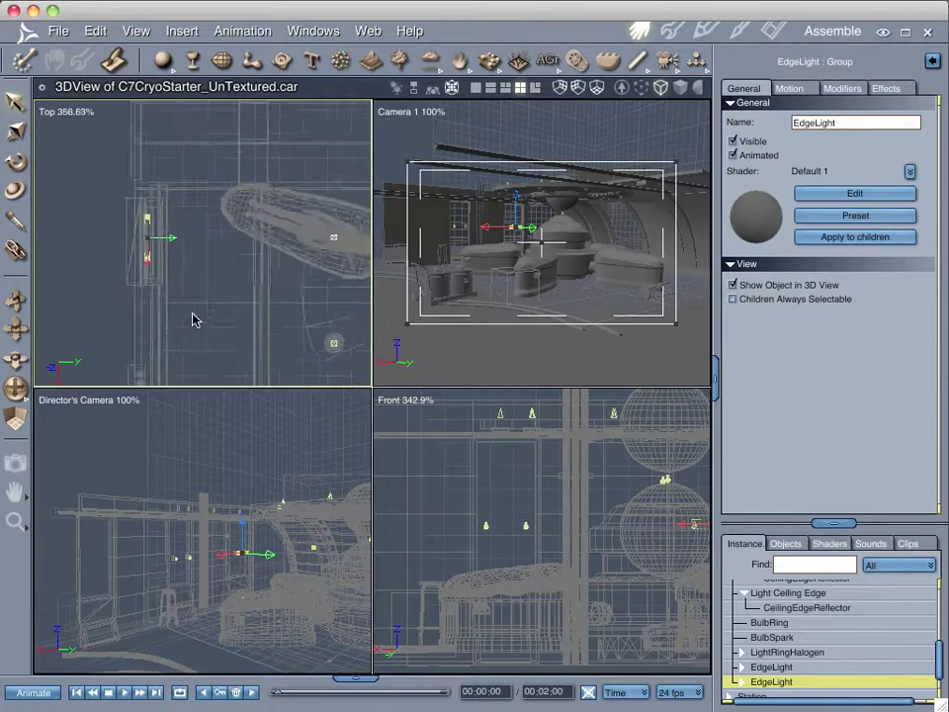
pyautogui.moveTo(195, 318); pyautogui.dragTo(195, 237)
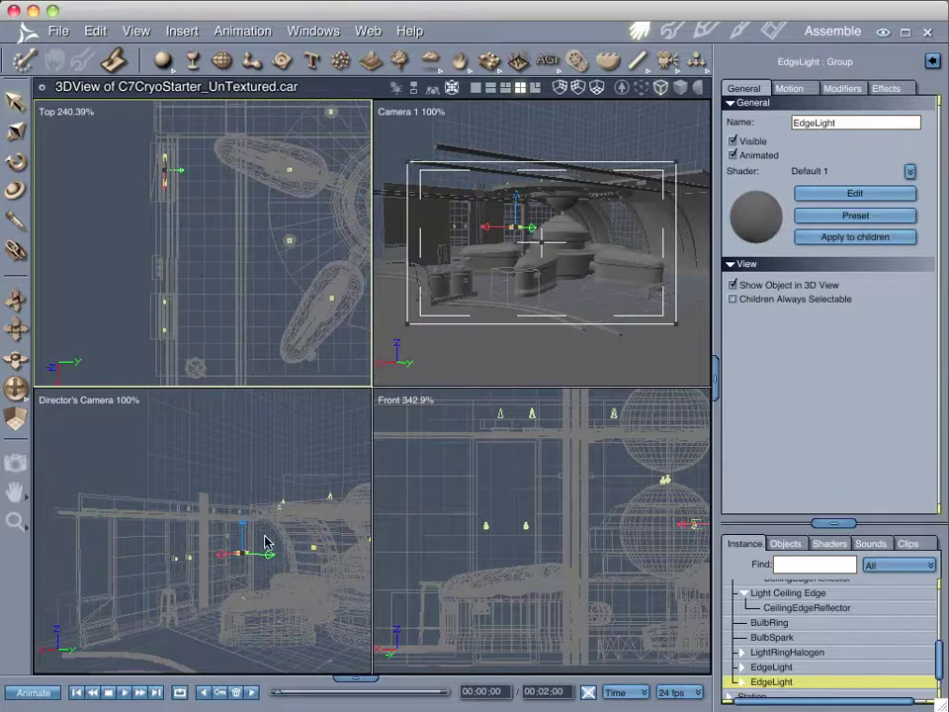
pyautogui.hotkey('ctrl', 'alt', 'r')
pyautogui.moveTo(267, 518); pyautogui.dragTo(187, 590)
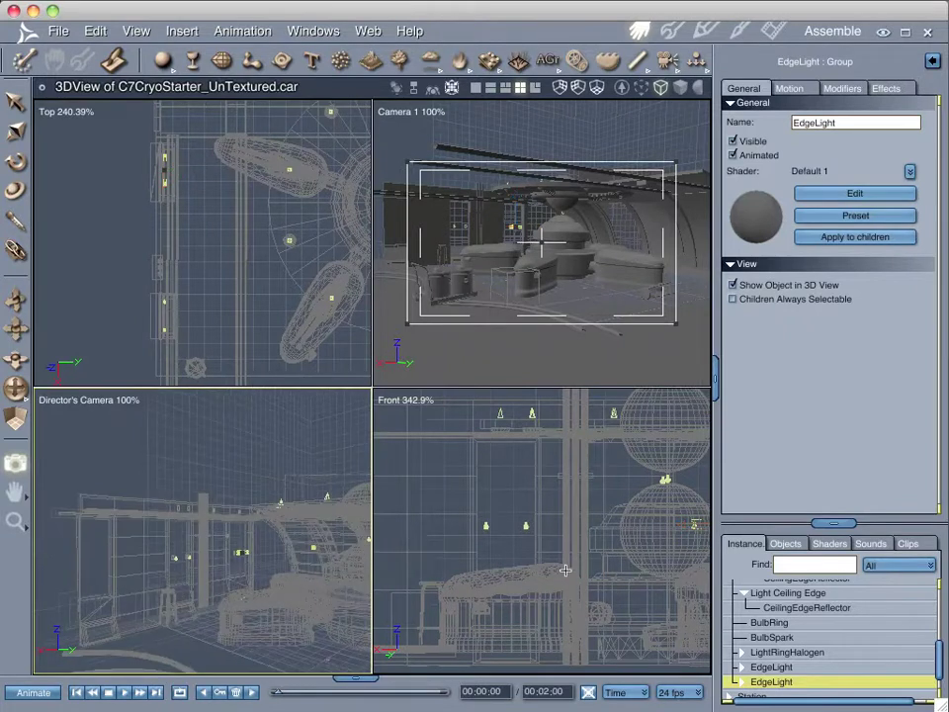
# Duplicate a Tube Light inside the copied EdgeLight group and take the copy out of the group to the Lights level.
pyautogui.click(741, 682)
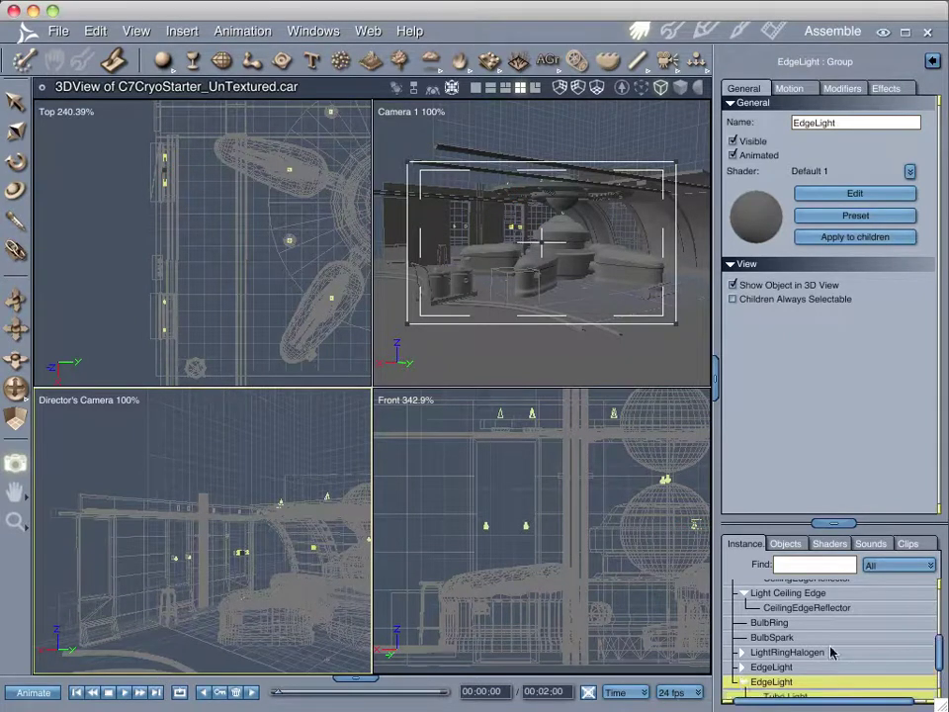
pyautogui.scroll(-3, 831, 652)
pyautogui.click(782, 662)
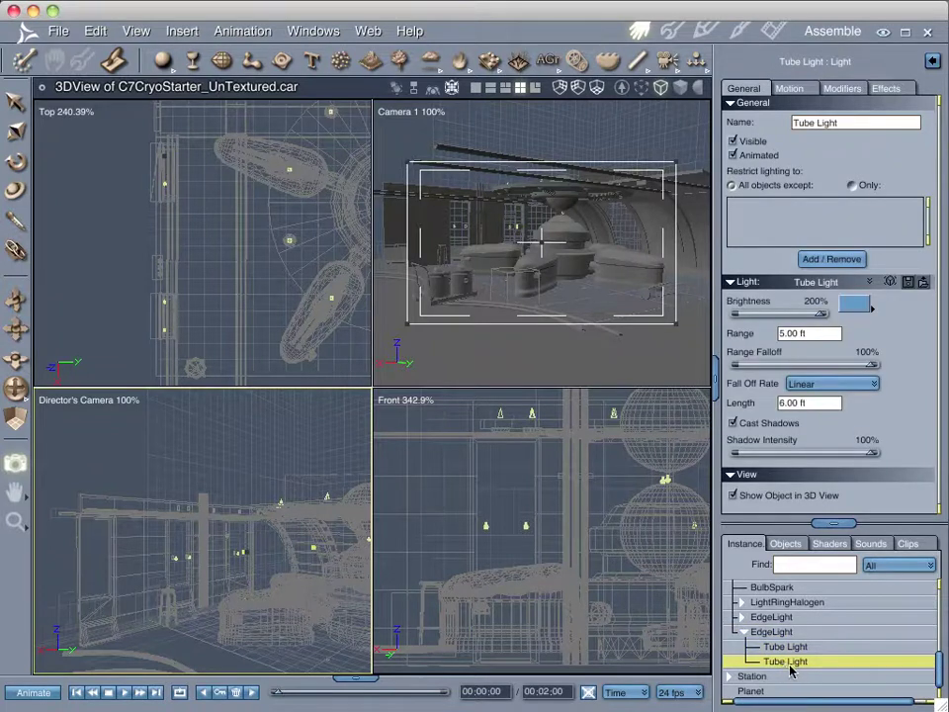
pyautogui.press('super+d')
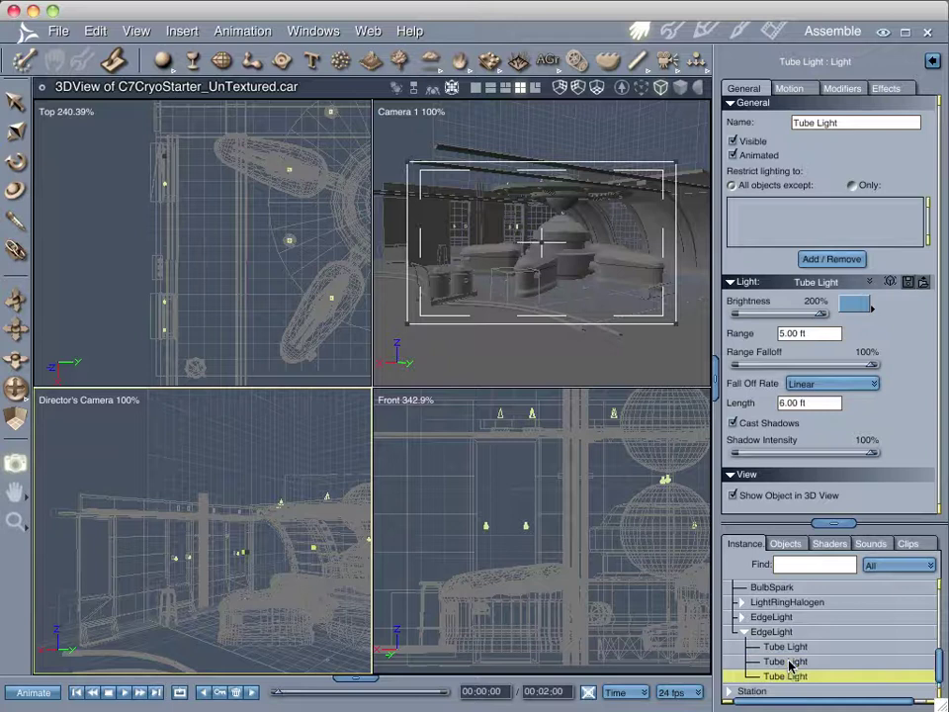
pyautogui.moveTo(786, 679); pyautogui.dragTo(769, 615)
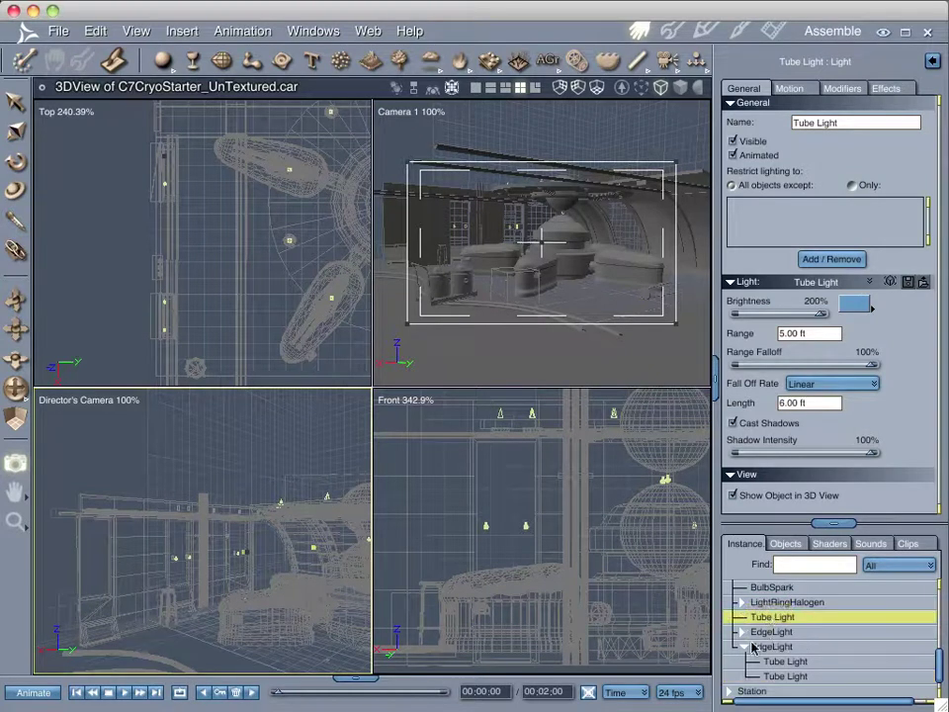
pyautogui.click(743, 646)
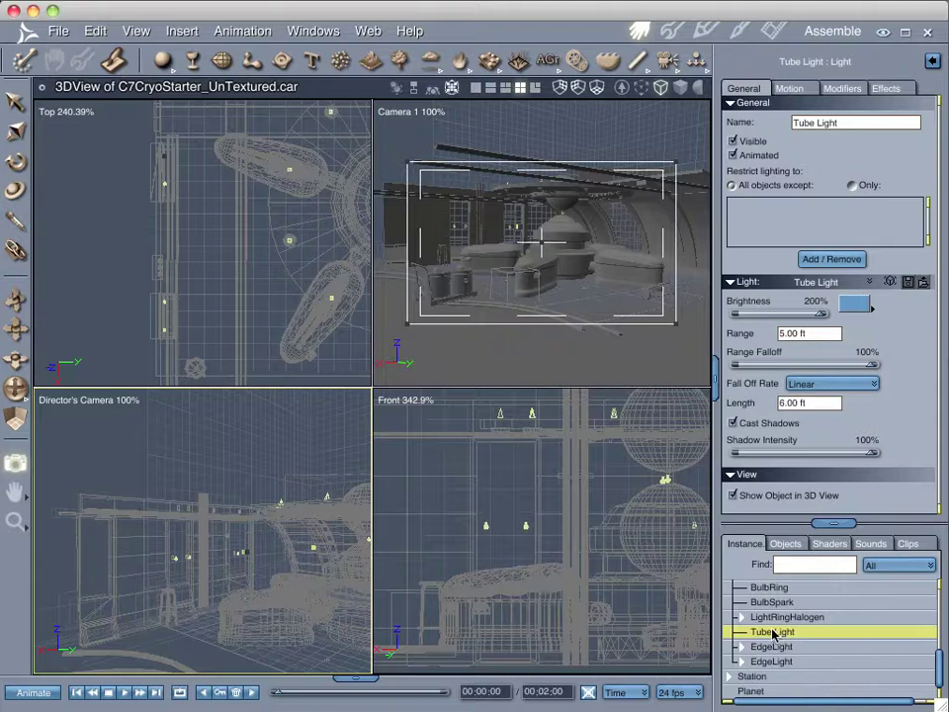
# Move the loose Tube Light along the divider wall to the first EdgeLight panel and raise it to the beam above.
pyautogui.click(16, 102)
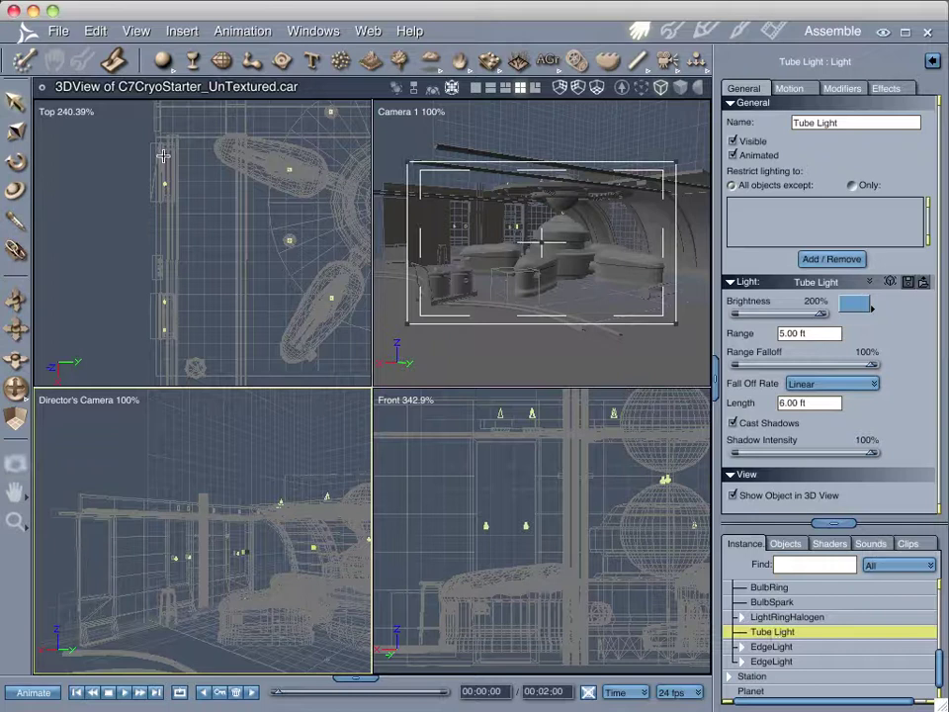
pyautogui.click(163, 156)
pyautogui.moveTo(183, 212); pyautogui.dragTo(168, 310)
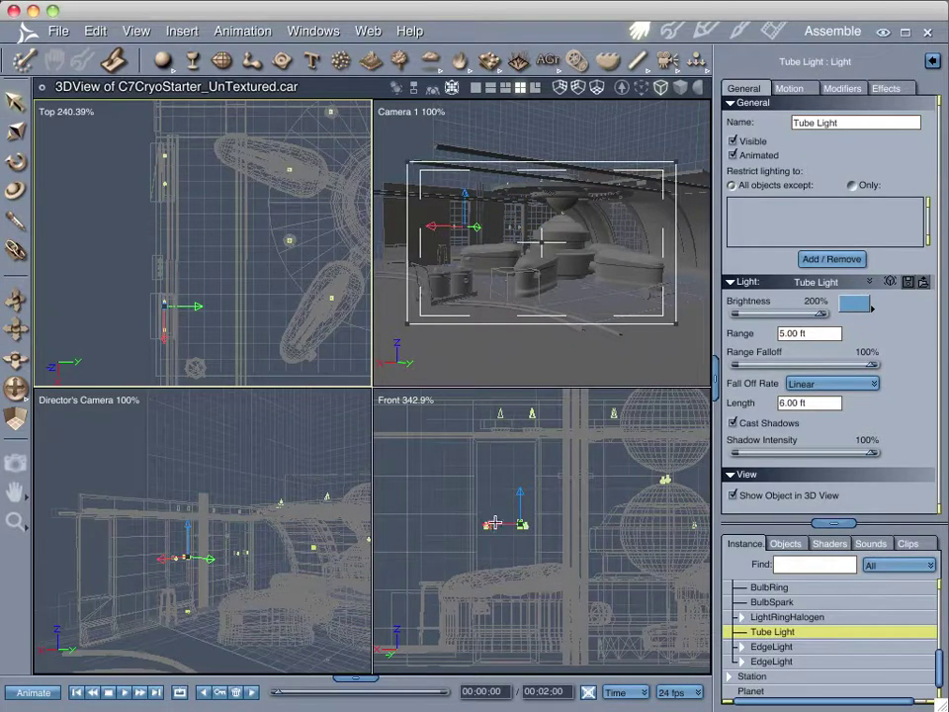
pyautogui.moveTo(493, 523); pyautogui.dragTo(513, 397)
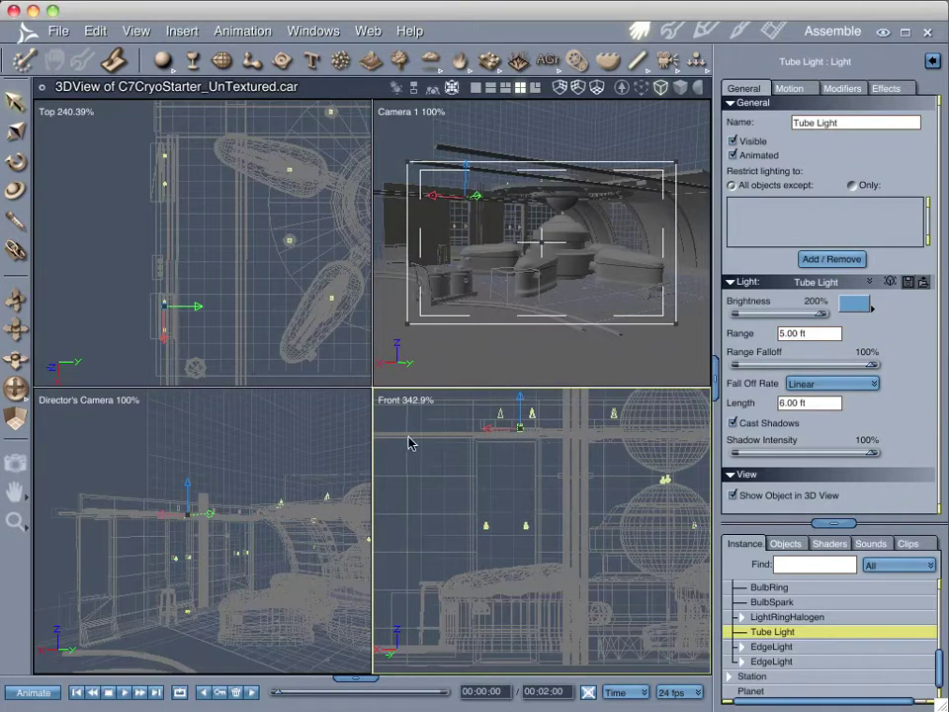
pyautogui.click(191, 514)
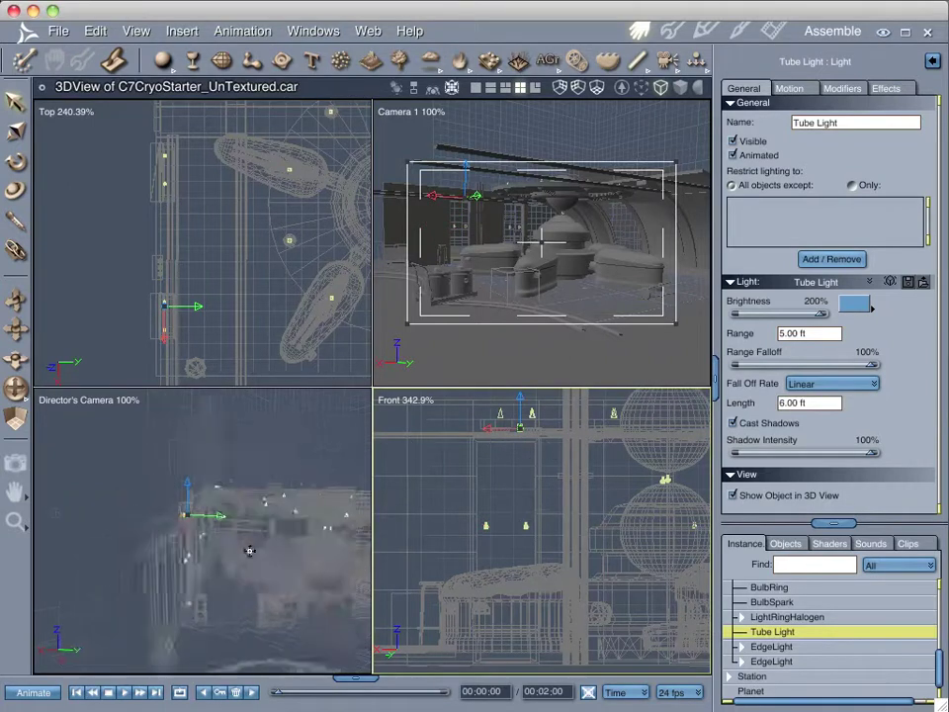
# Rotate the loose Tube Light so it lies horizontally along the beam of the divider wall.
pyautogui.moveTo(250, 551); pyautogui.dragTo(152, 551)
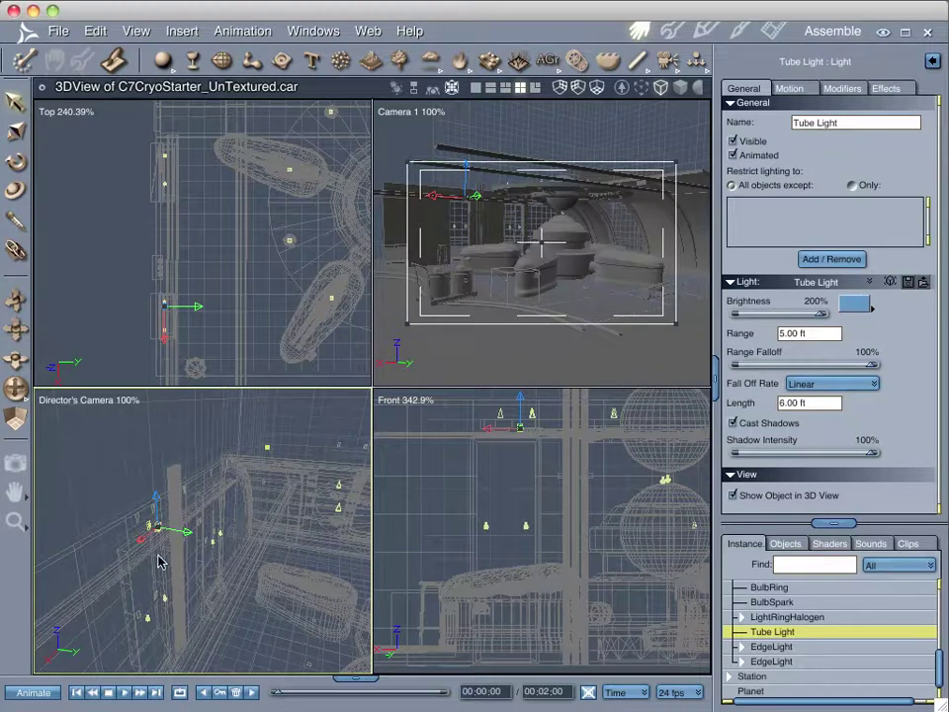
pyautogui.click(159, 561)
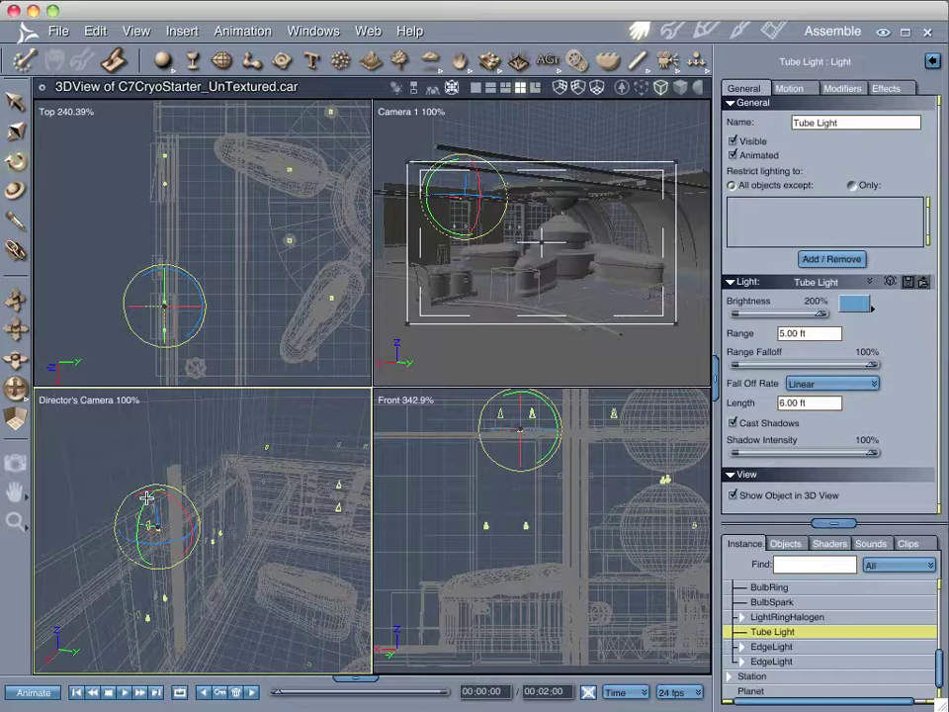
pyautogui.moveTo(147, 498); pyautogui.dragTo(126, 534)
pyautogui.moveTo(132, 618); pyautogui.dragTo(342, 619)
pyautogui.moveTo(169, 564); pyautogui.dragTo(371, 534)
pyautogui.moveTo(259, 539); pyautogui.dragTo(124, 475)
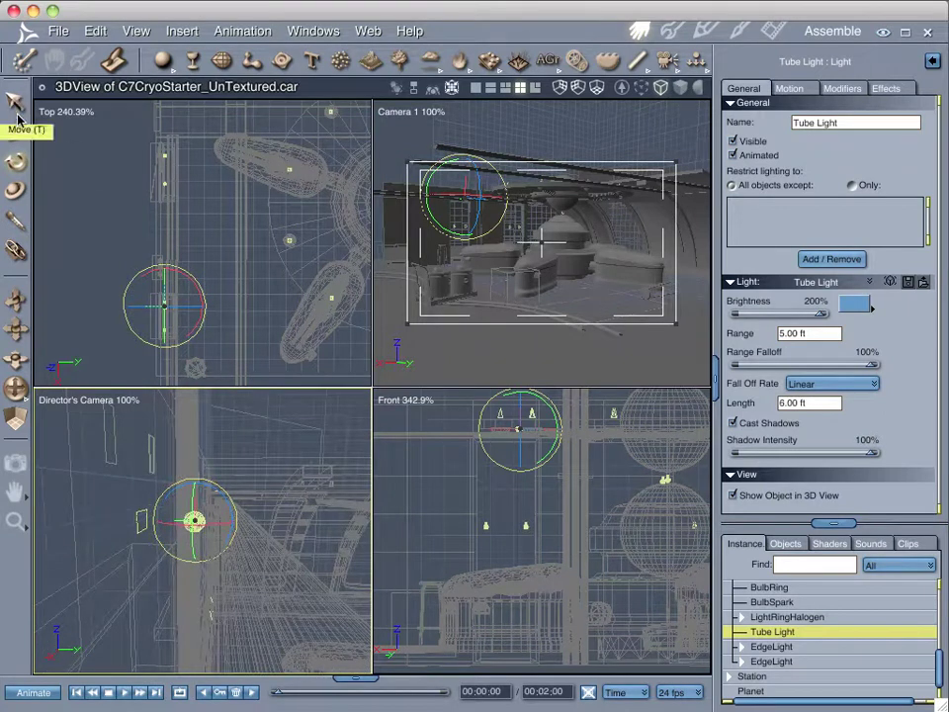
# Raise the horizontal Tube Light slightly above the beam, shift it toward the room side, and test-render it in the Director's Camera view.
pyautogui.click(18, 117)
pyautogui.moveTo(238, 556); pyautogui.dragTo(193, 557)
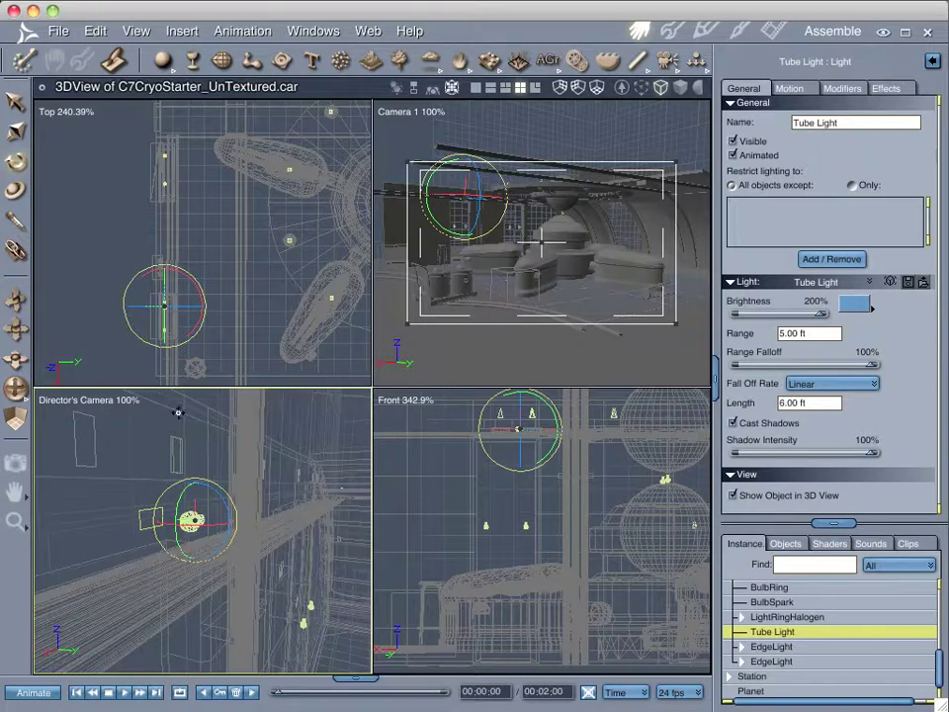
pyautogui.click(18, 69)
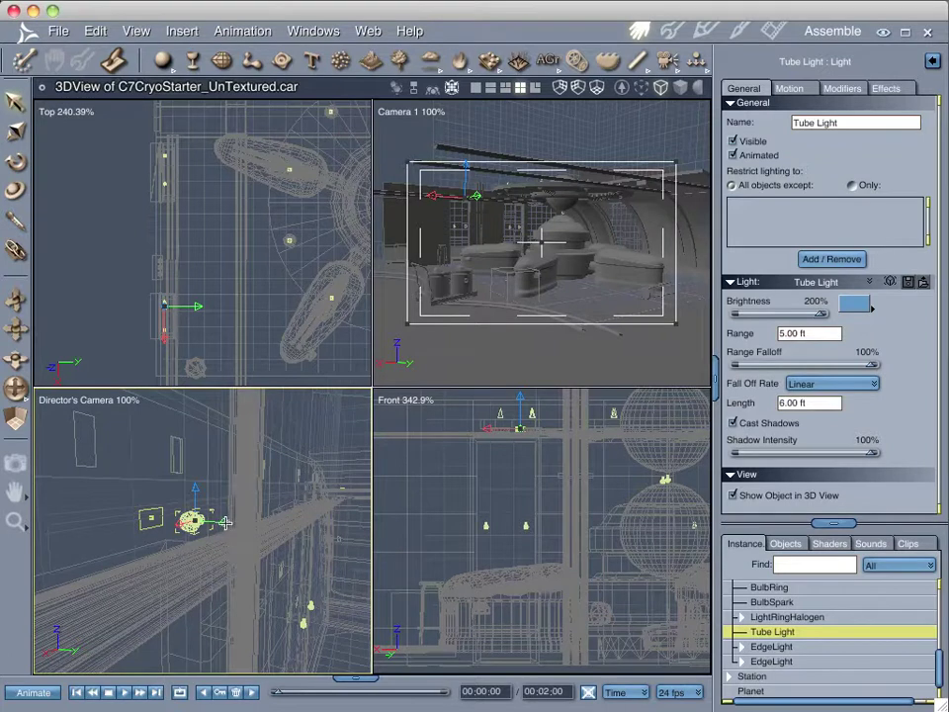
pyautogui.click(16, 194)
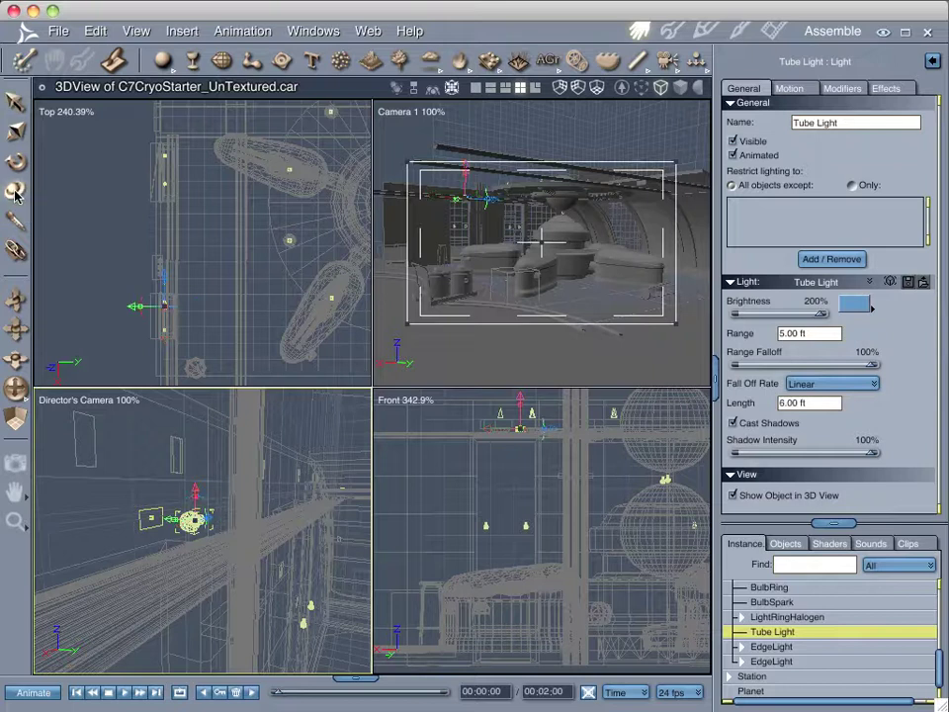
pyautogui.moveTo(116, 430); pyautogui.dragTo(194, 463, button='middle')
pyautogui.moveTo(249, 537); pyautogui.dragTo(204, 492, button='middle')
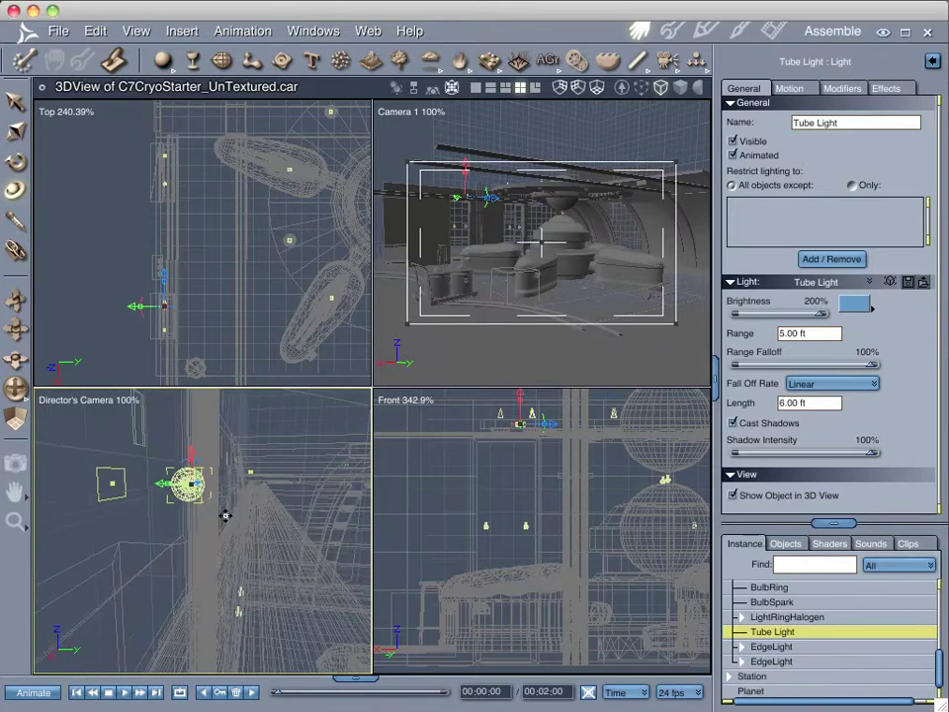
pyautogui.click(19, 127)
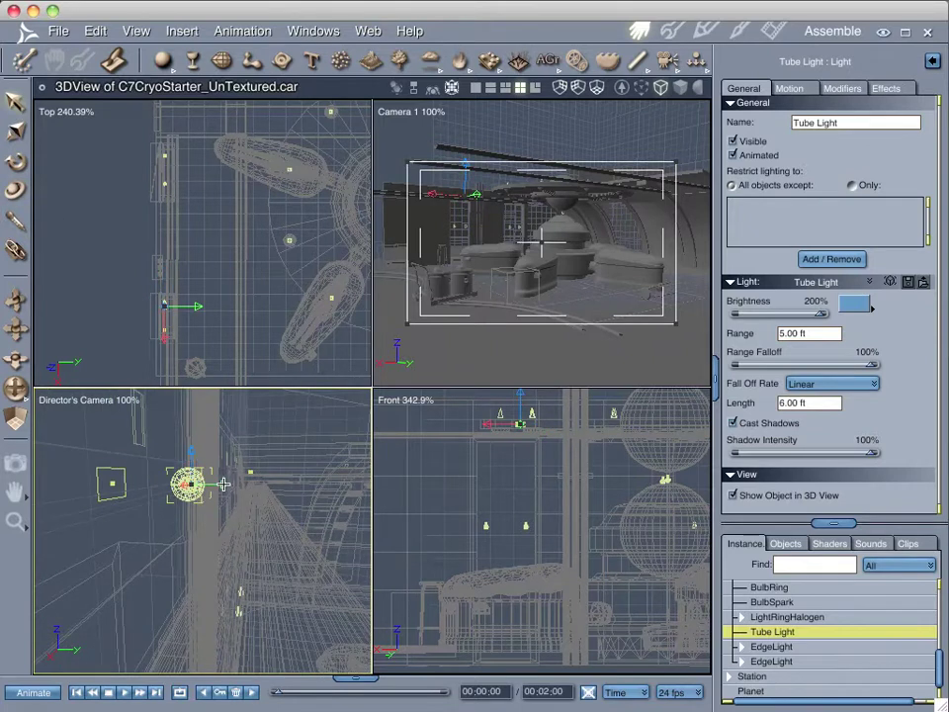
pyautogui.moveTo(223, 484); pyautogui.dragTo(287, 480)
pyautogui.moveTo(316, 547); pyautogui.dragTo(267, 498, button='middle')
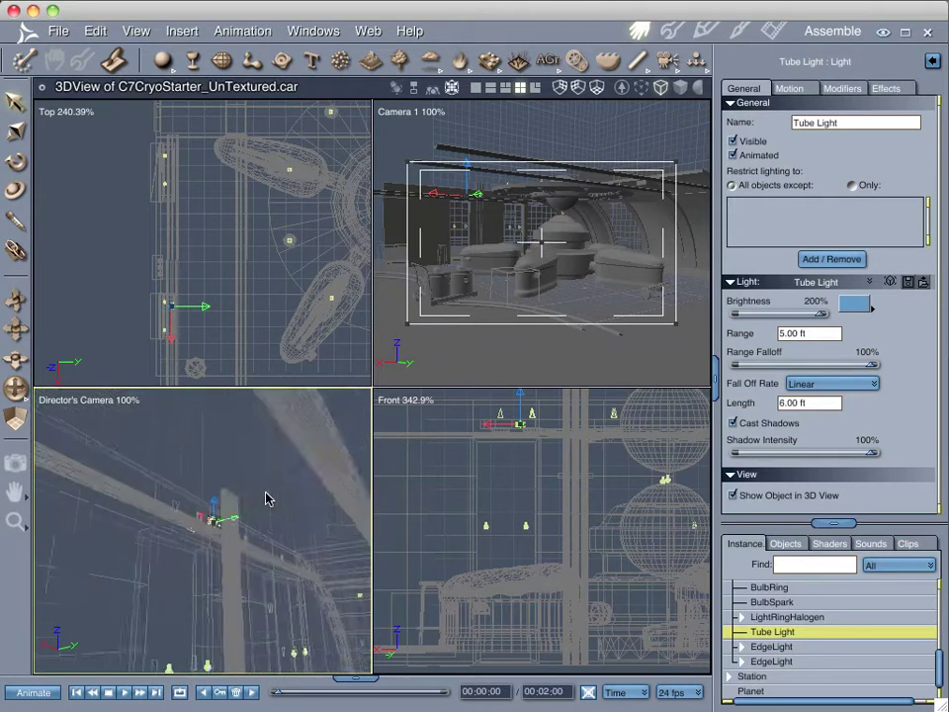
pyautogui.hotkey('ctrl', 'alt')
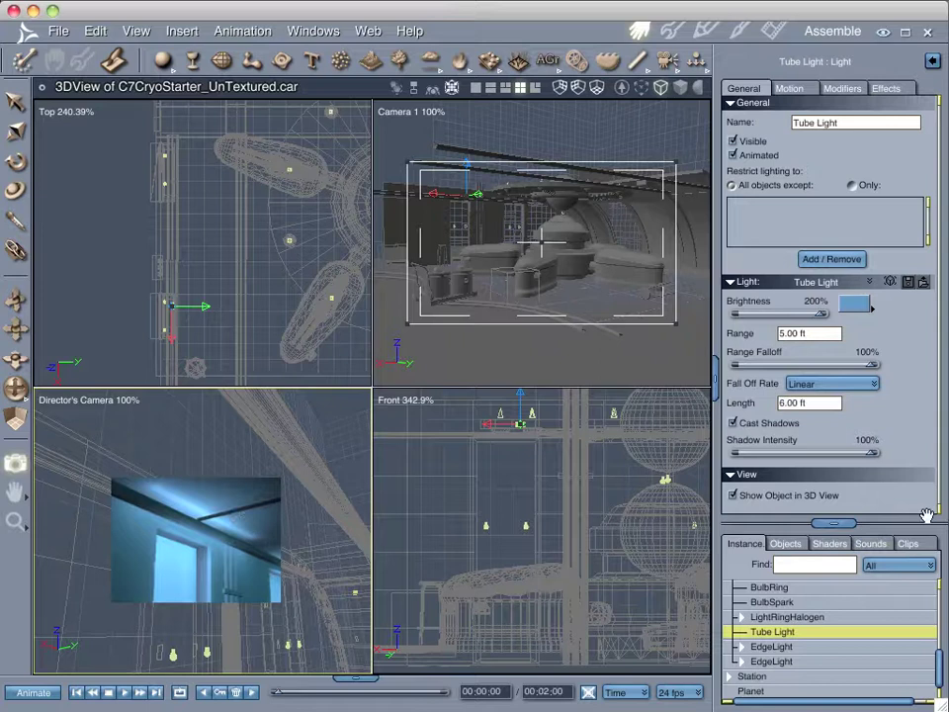
# Set the horizontal Tube Light's length to 22 ft and test-render the beam area in the Director's Camera view.
pyautogui.click(809, 403)
pyautogui.write('22')
pyautogui.press('Return')
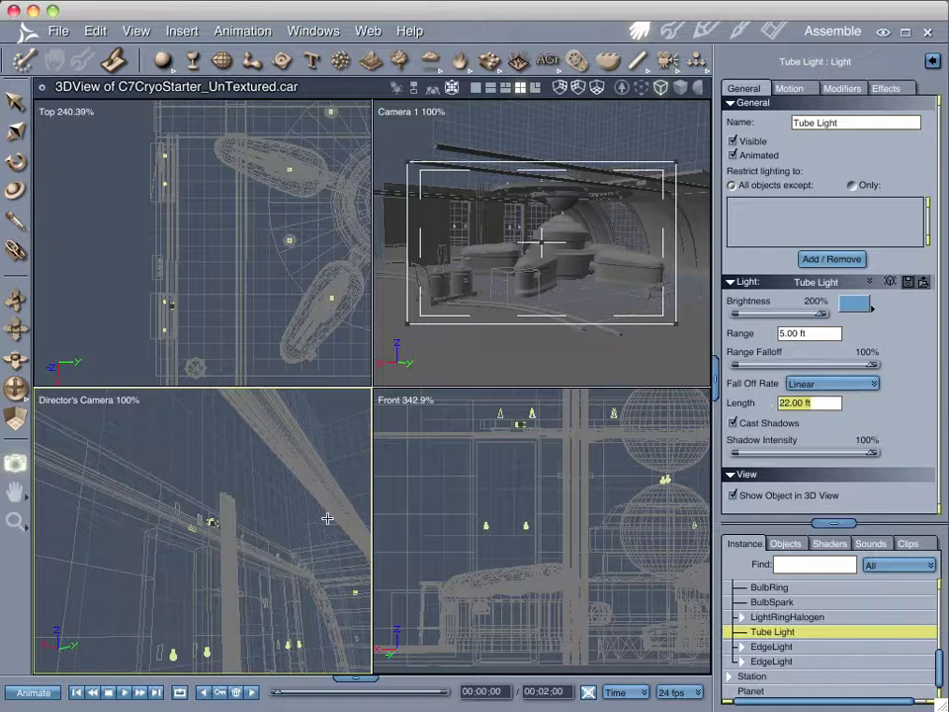
pyautogui.moveTo(320, 527); pyautogui.dragTo(45, 574)
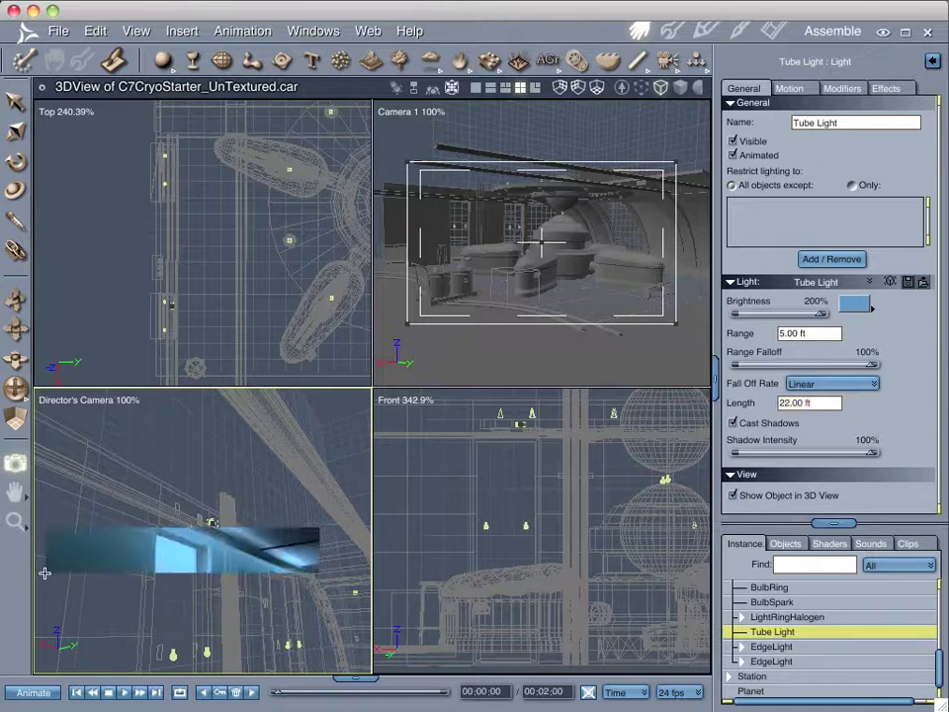
pyautogui.moveTo(262, 465); pyautogui.dragTo(34, 601)
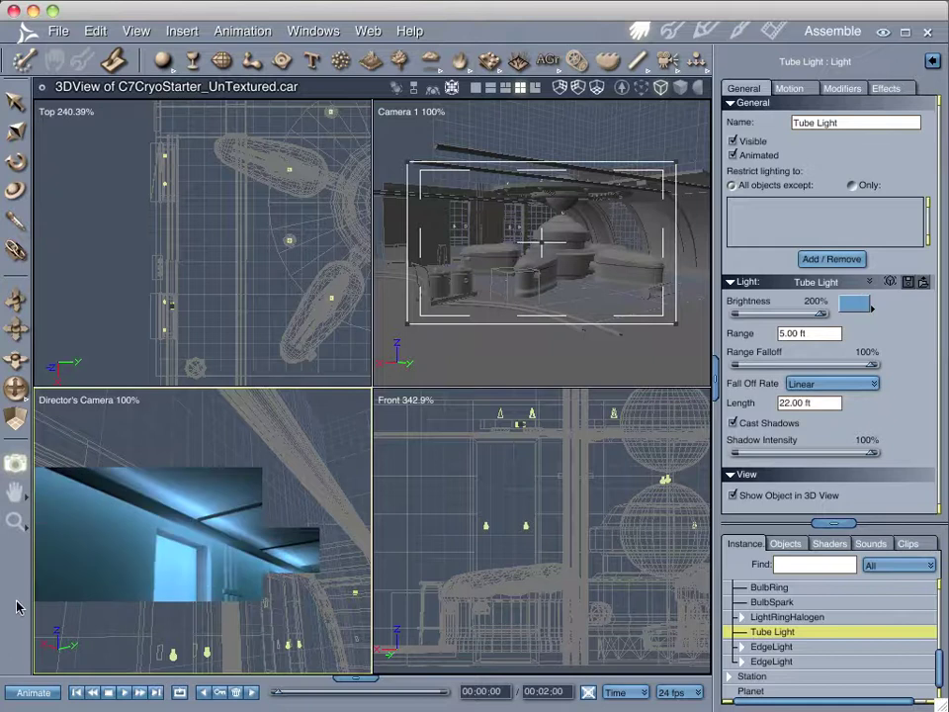
# Duplicate the beam's Tube Light, move the copy across to the next ceiling beam, and duplicate it twice more at the same spacing.
pyautogui.moveTo(164, 505); pyautogui.dragTo(193, 539)
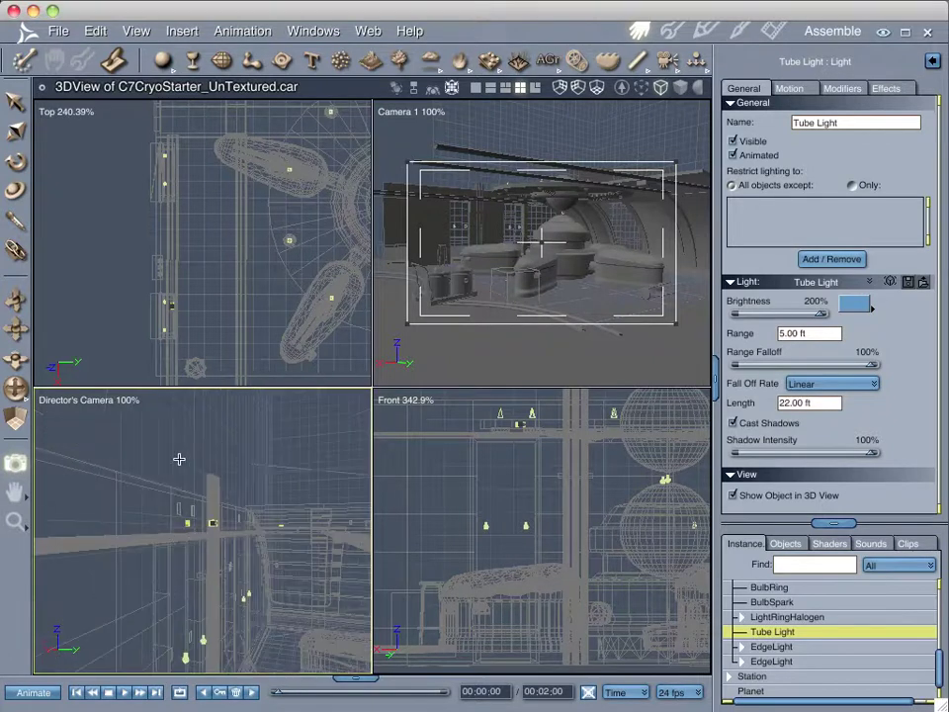
pyautogui.moveTo(834, 523); pyautogui.dragTo(834, 375)
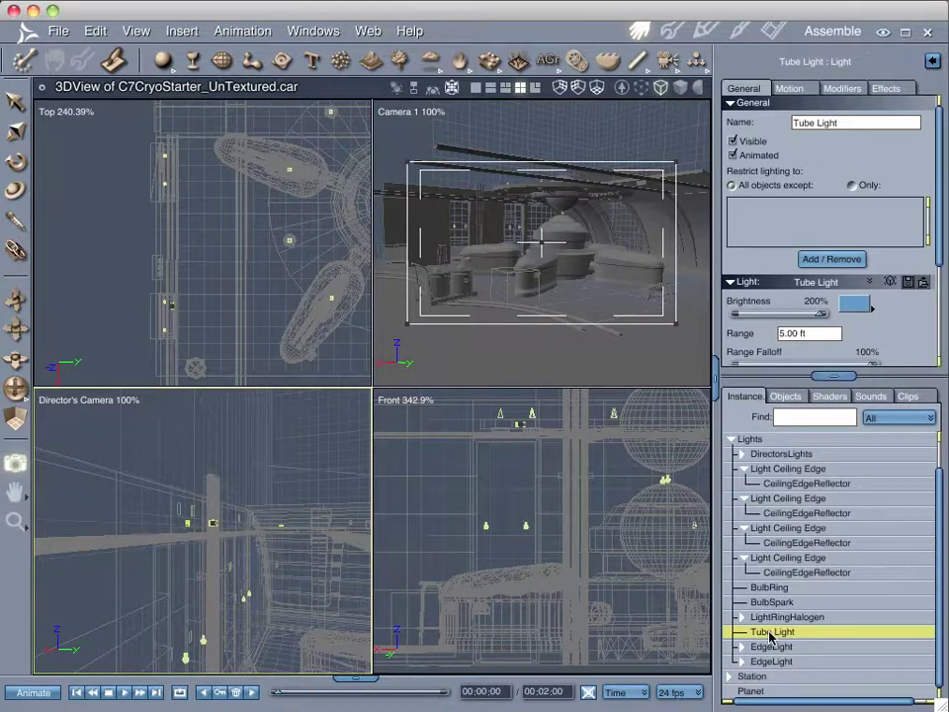
pyautogui.press('super+d')
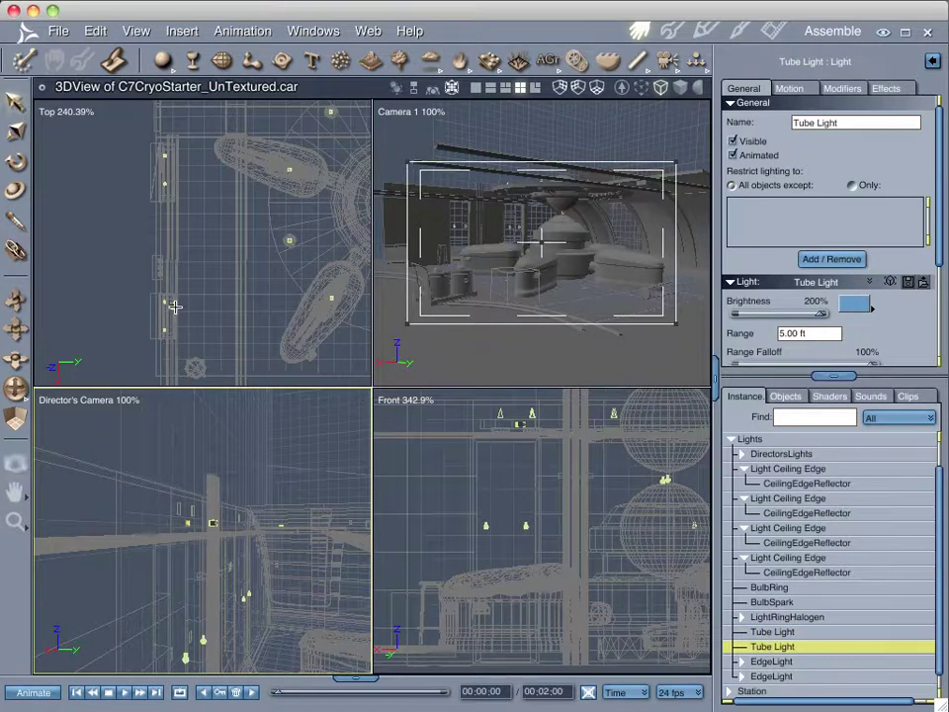
pyautogui.moveTo(174, 308); pyautogui.dragTo(152, 277)
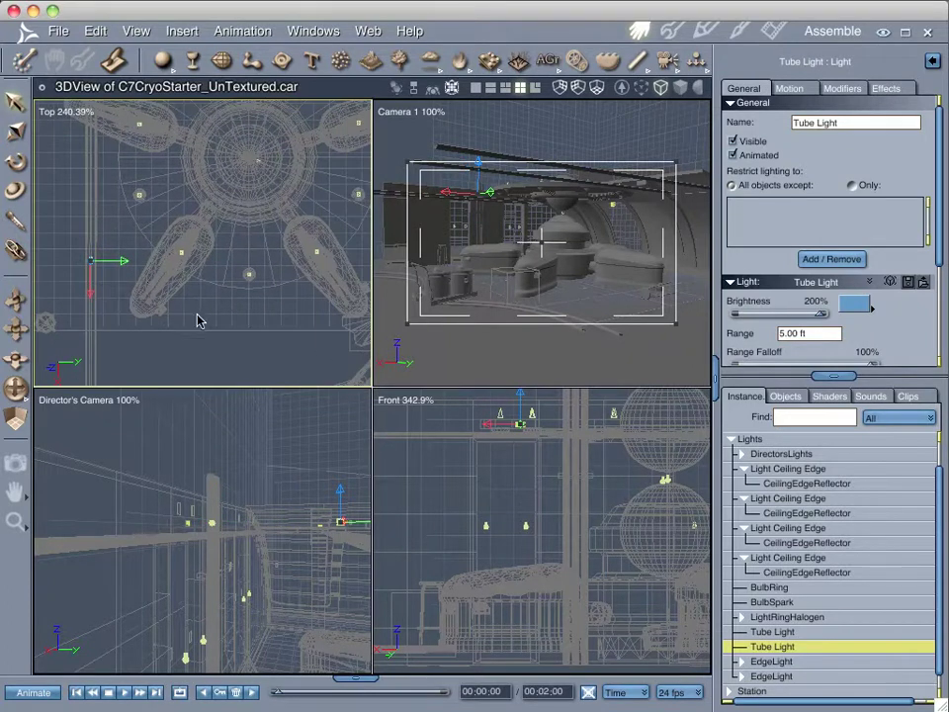
pyautogui.press('super+d')
pyautogui.press('super+d')
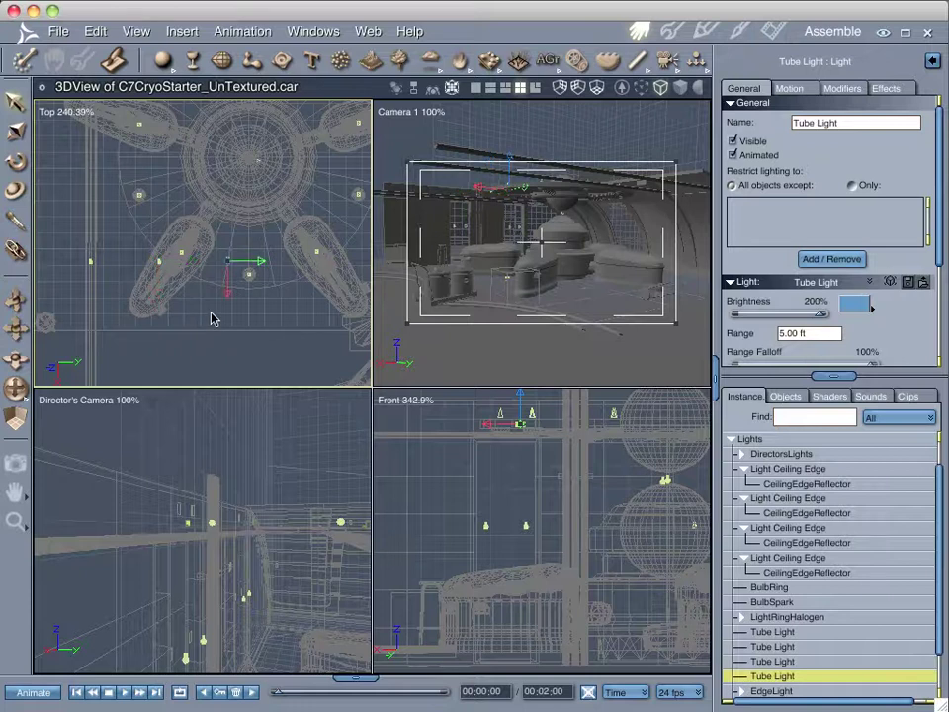
# Move the two newest Tube Light copies onto the two far ceiling beams in the Top view, one light per beam.
pyautogui.moveTo(227, 301); pyautogui.dragTo(183, 301)
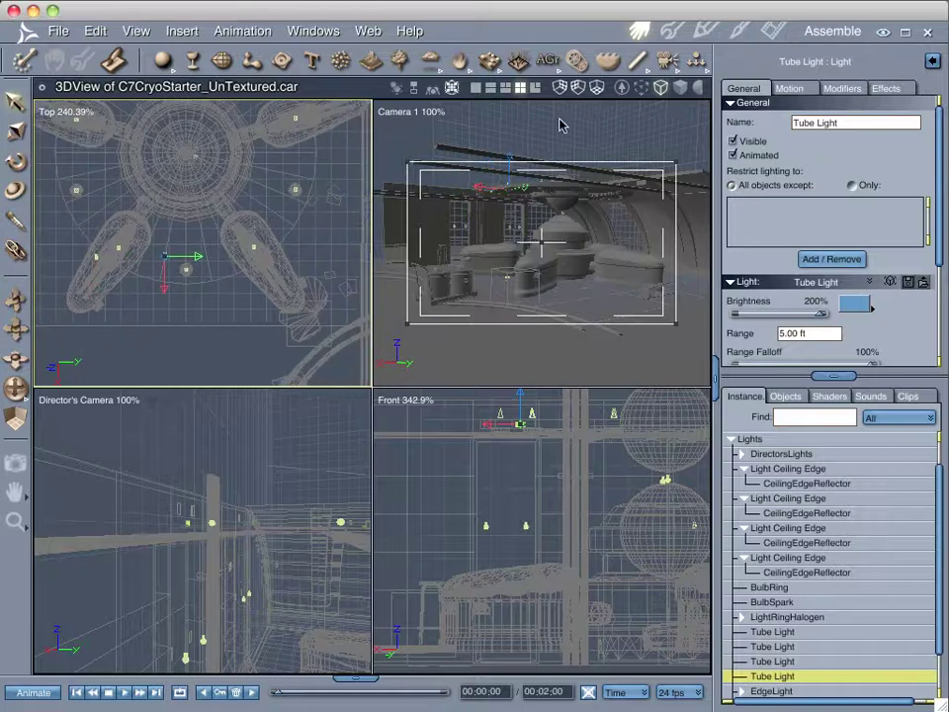
pyautogui.click(476, 88)
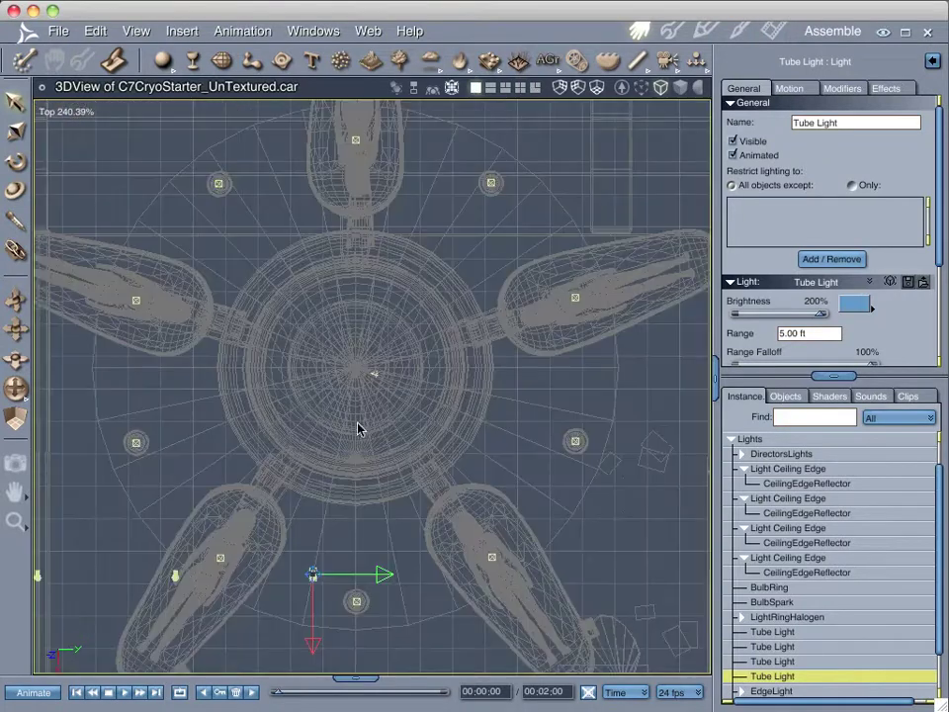
pyautogui.scroll(-2, 390, 437)
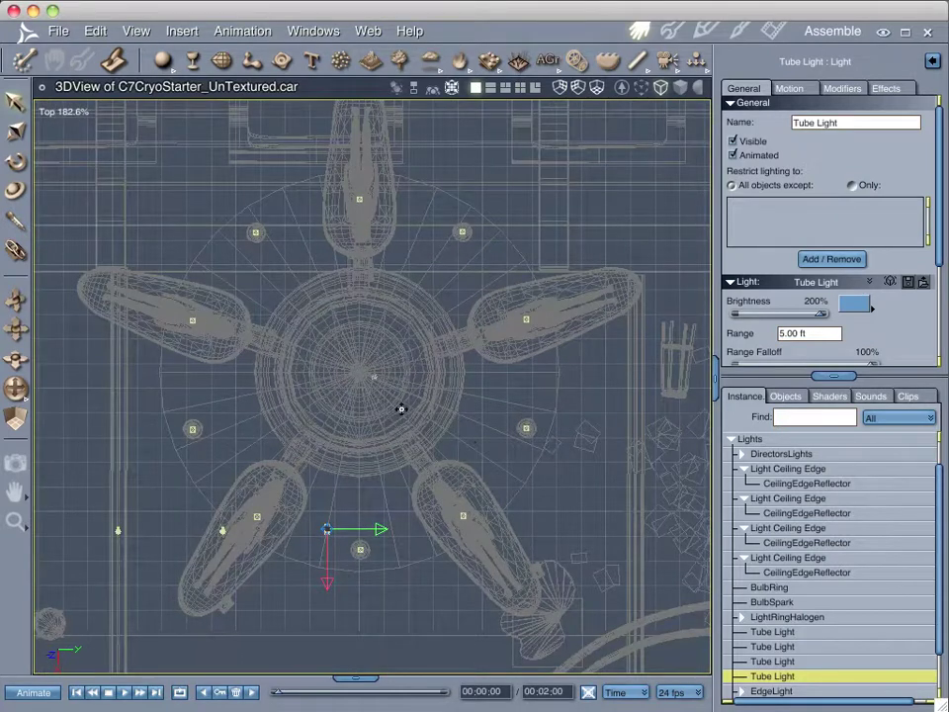
pyautogui.scroll(-5, 401, 409)
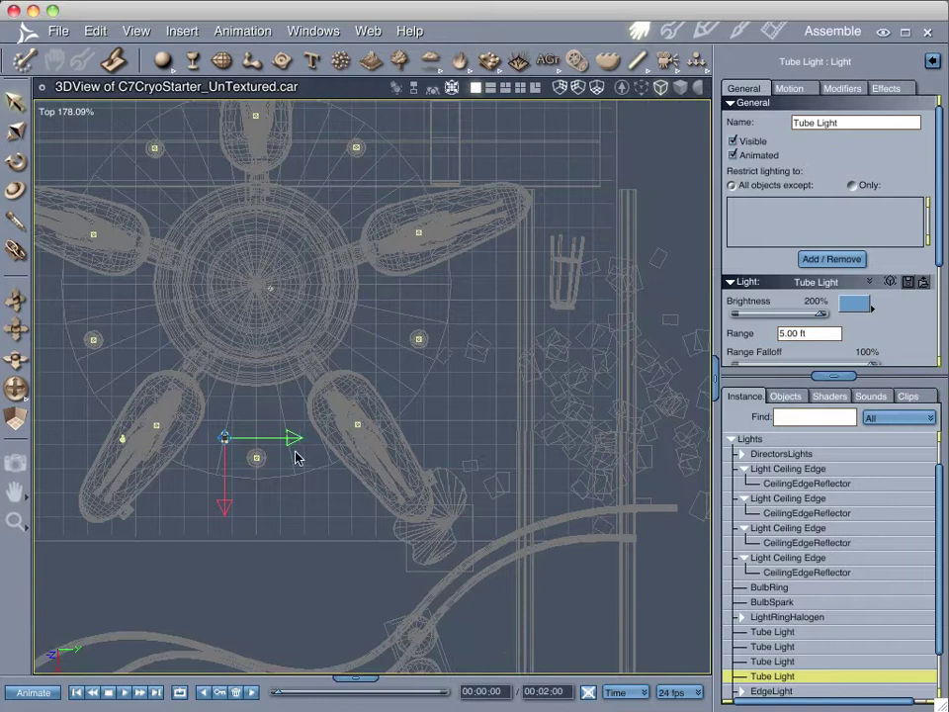
pyautogui.moveTo(295, 439); pyautogui.dragTo(698, 422)
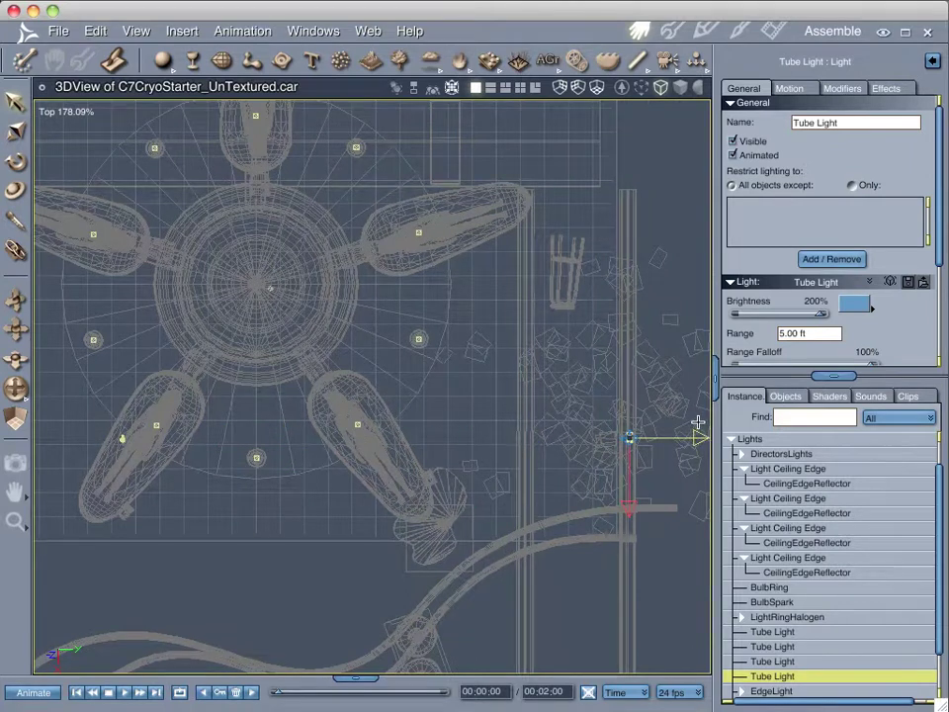
pyautogui.click(124, 441)
pyautogui.moveTo(193, 439); pyautogui.dragTo(592, 426)
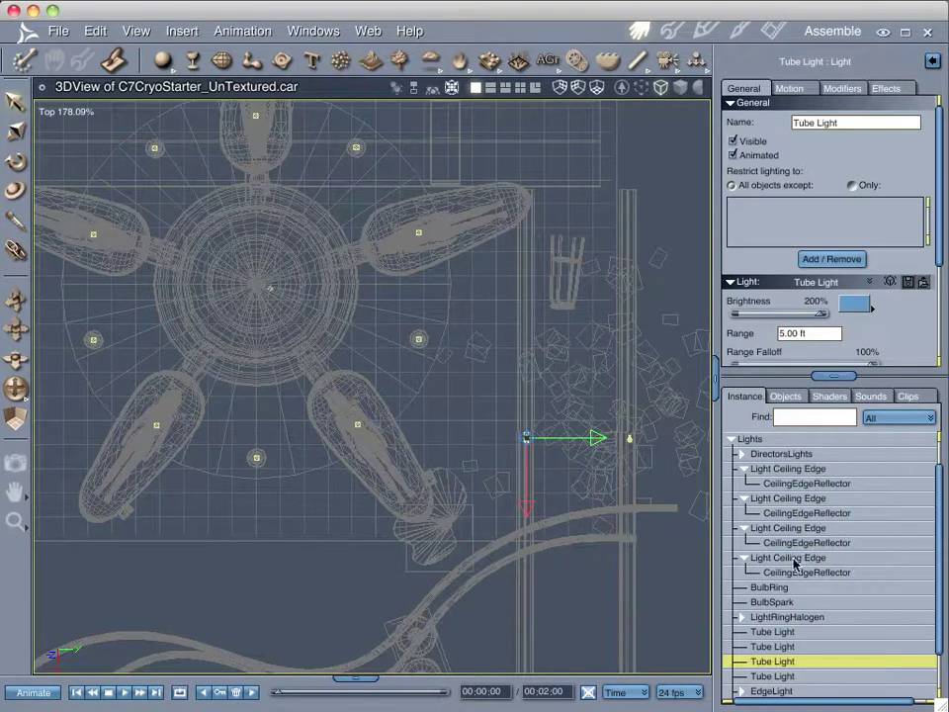
# Nest one Tube Light under each of the four Light Ceiling Edge objects in the scene hierarchy.
pyautogui.moveTo(767, 634); pyautogui.dragTo(768, 471)
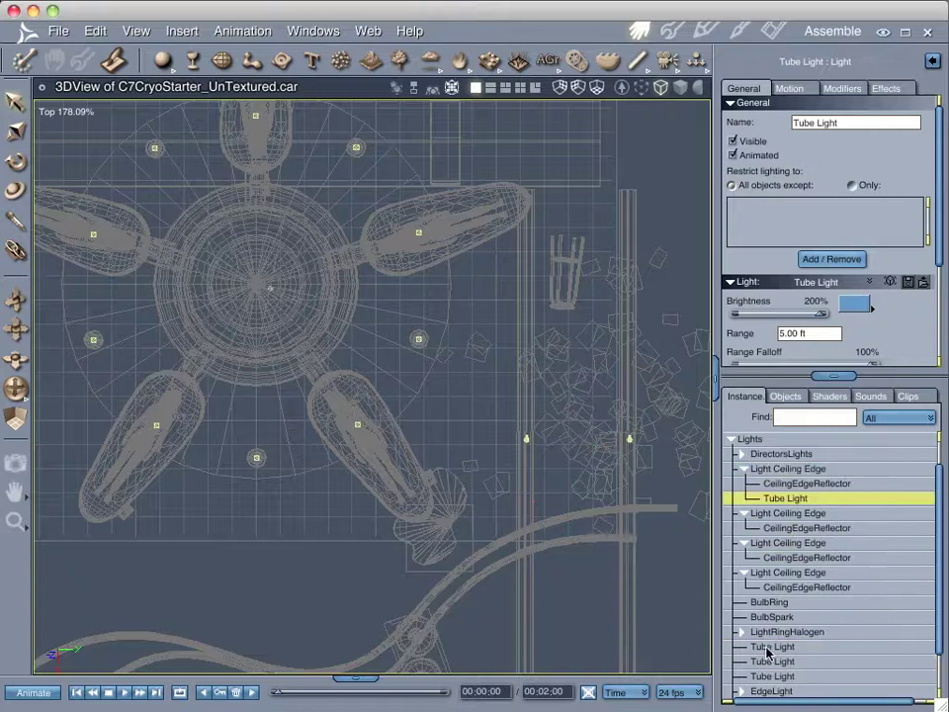
pyautogui.moveTo(768, 650); pyautogui.dragTo(767, 513)
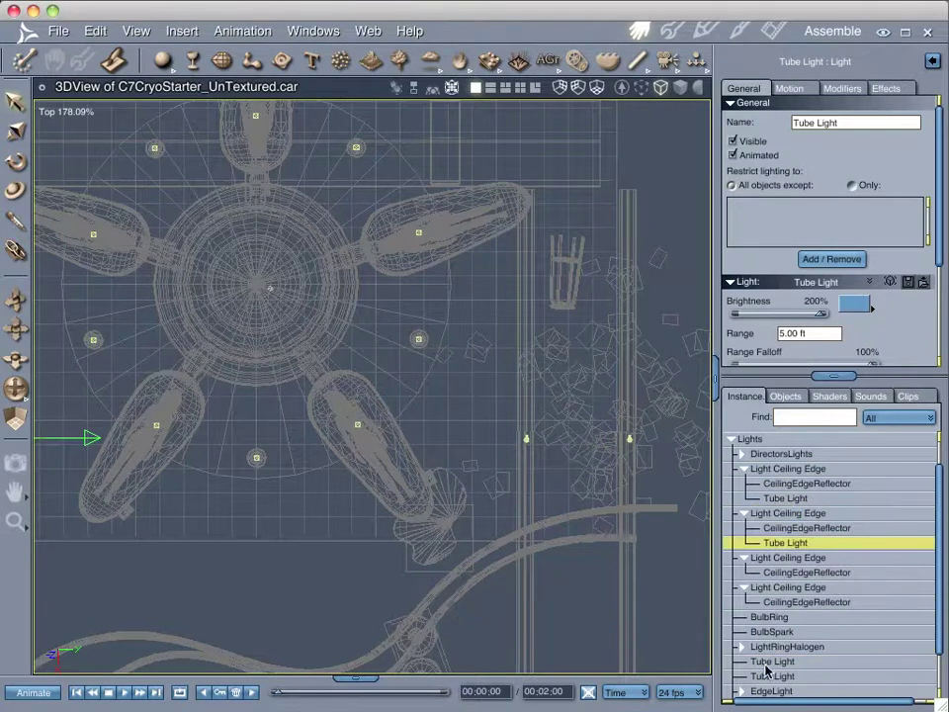
pyautogui.moveTo(767, 661); pyautogui.dragTo(768, 559)
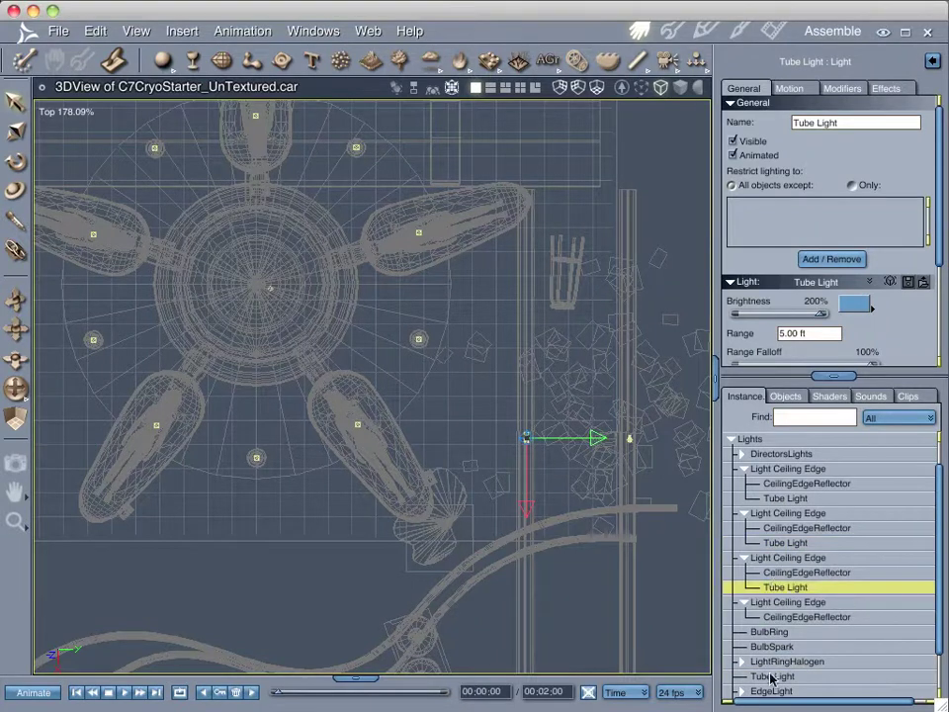
pyautogui.moveTo(772, 679); pyautogui.dragTo(771, 603)
# Restore the four-view layout and test-render the full Camera 1 frame.
pyautogui.scroll(-2, 521, 203)
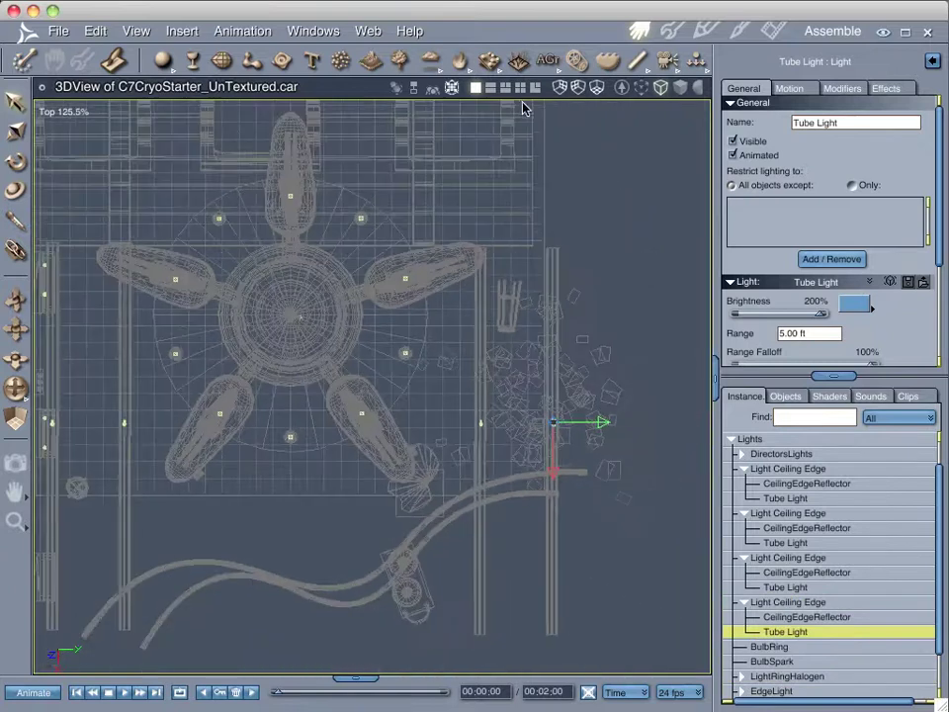
pyautogui.click(522, 89)
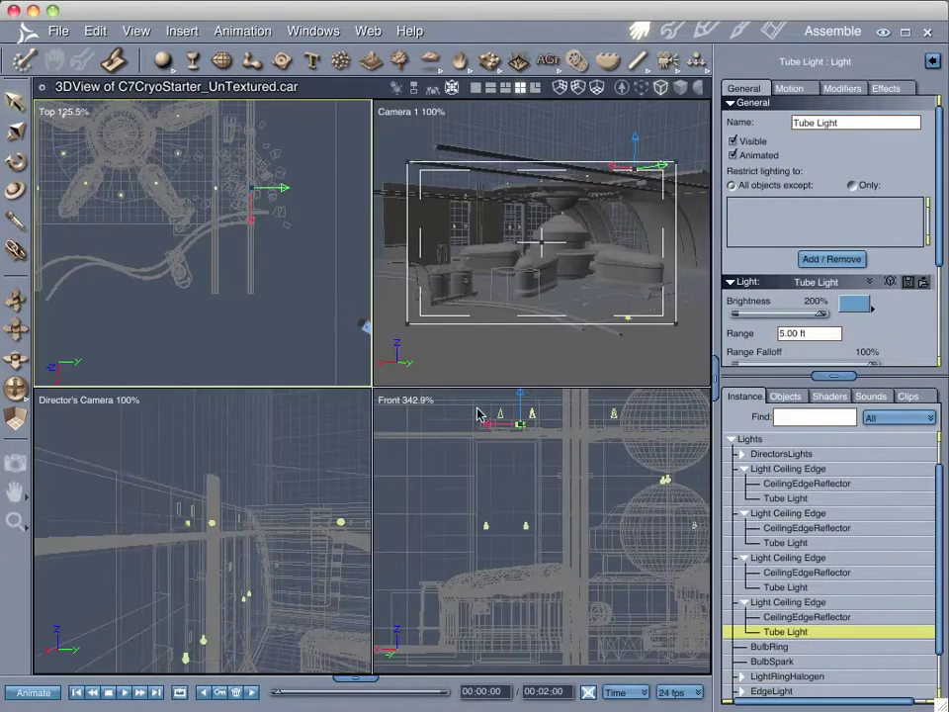
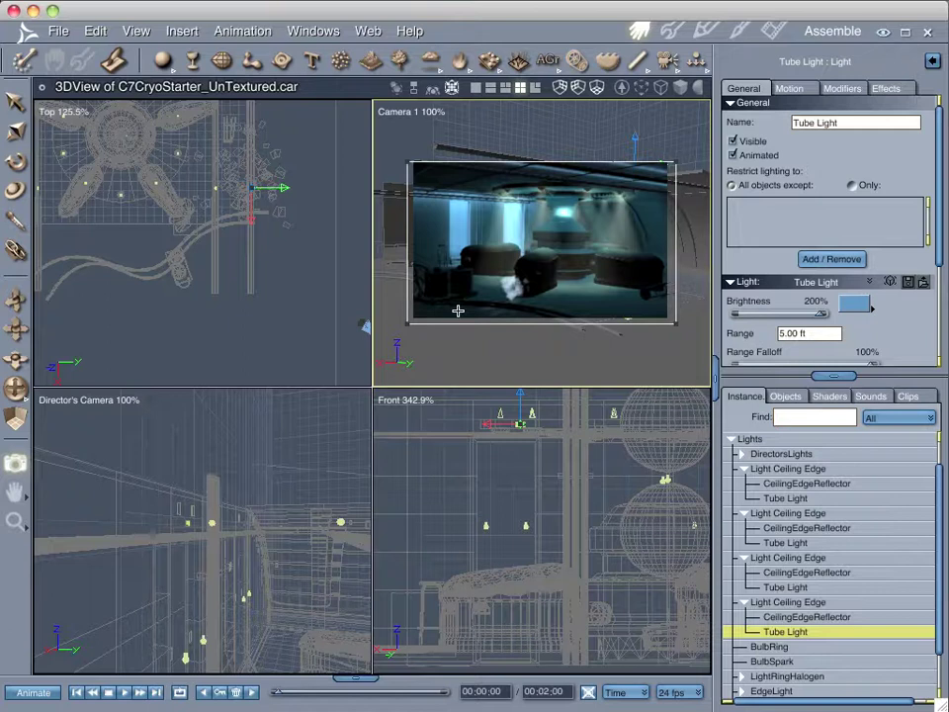
pyautogui.click(458, 310)
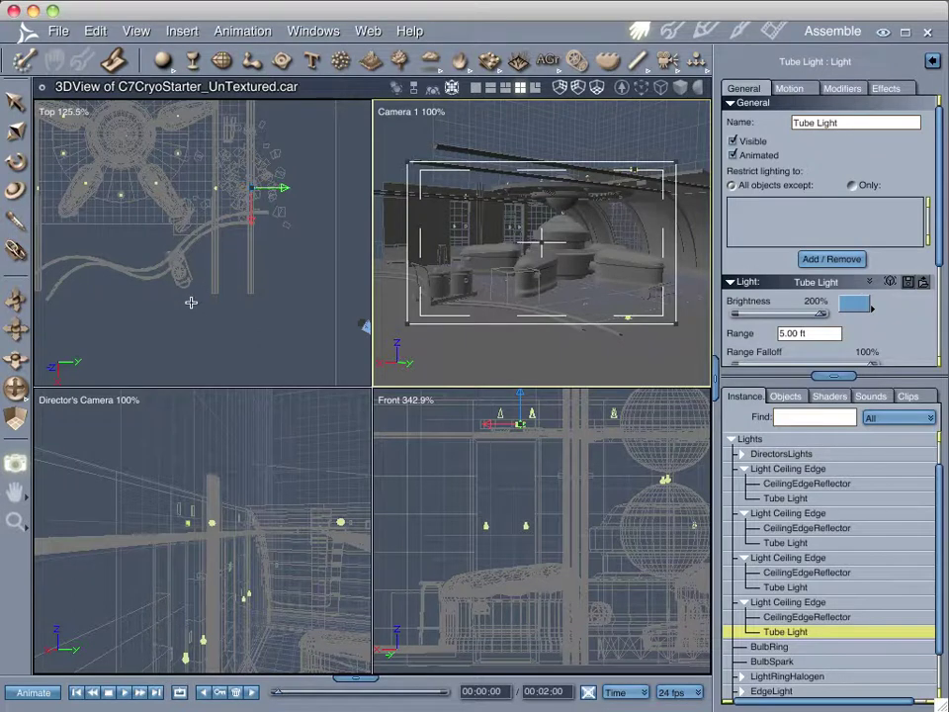
# Insert a Shape Light on the canister sled beside the curved divider in the Top view.
pyautogui.scroll(5, 180, 292)
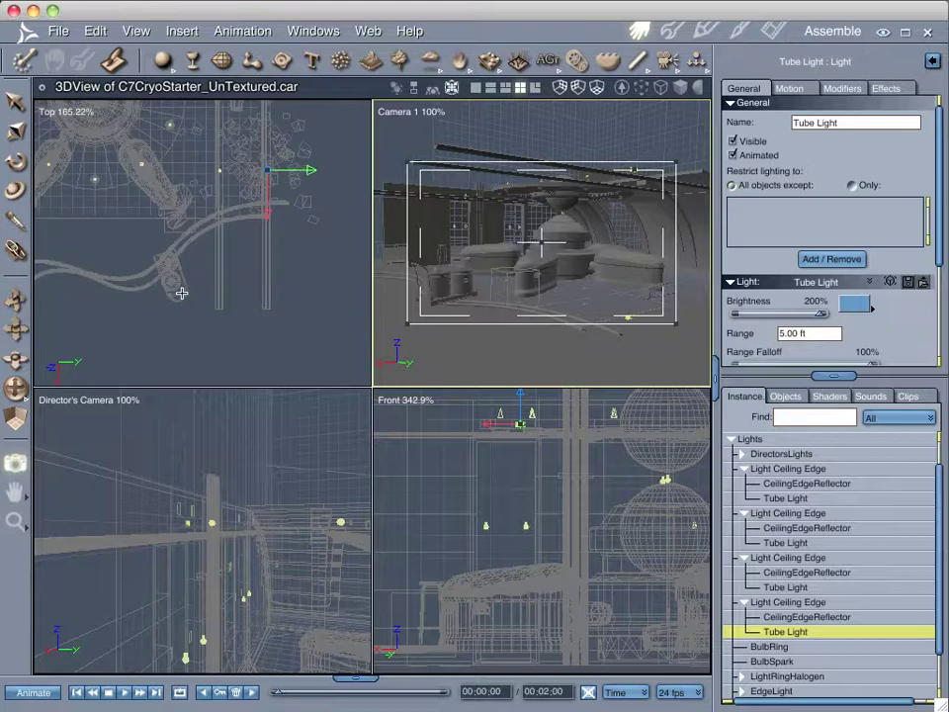
pyautogui.hscroll(-2, 197, 275)
pyautogui.scroll(3, 229, 280)
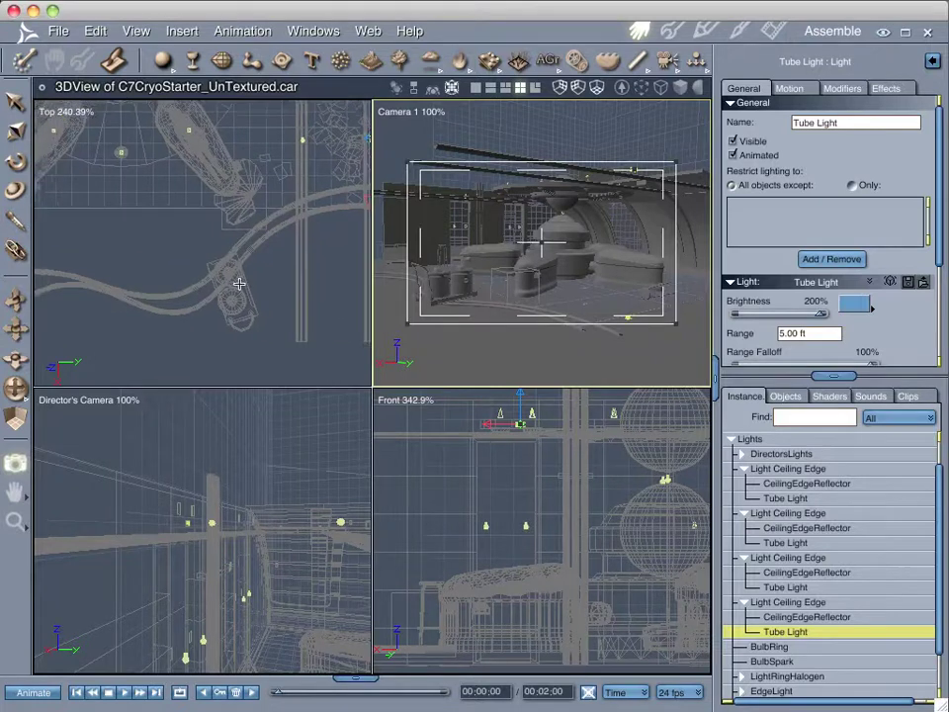
pyautogui.moveTo(275, 278); pyautogui.dragTo(250, 254)
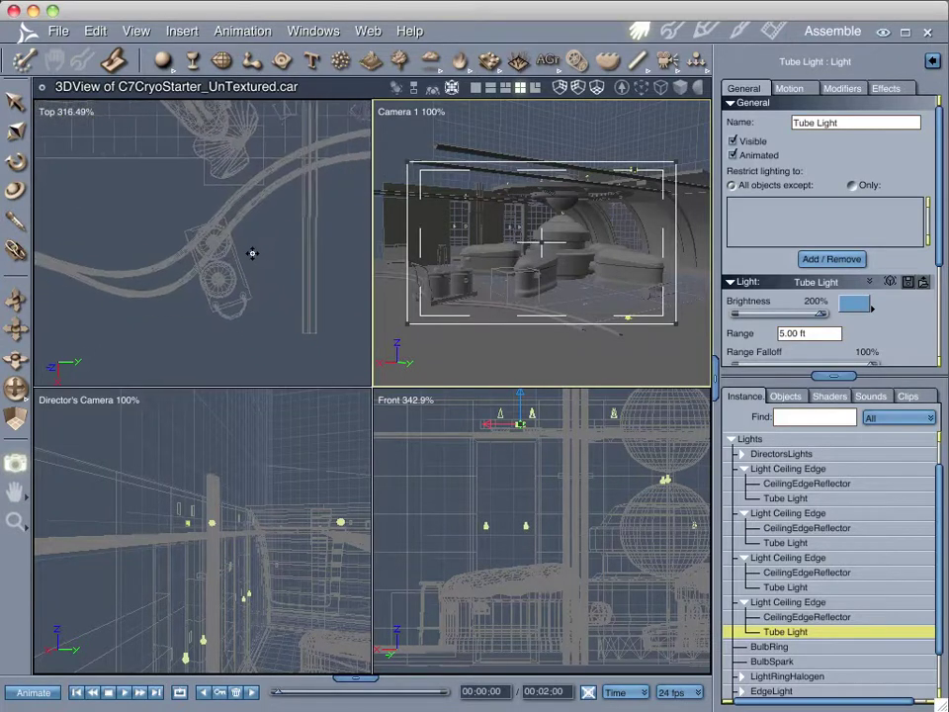
pyautogui.click(648, 71)
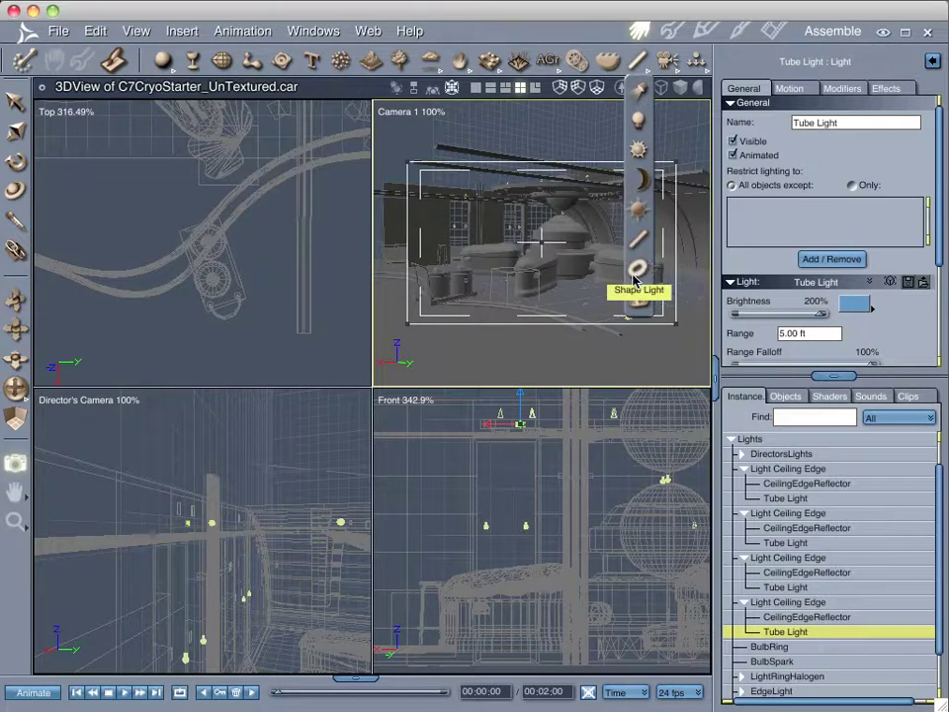
pyautogui.click(637, 273)
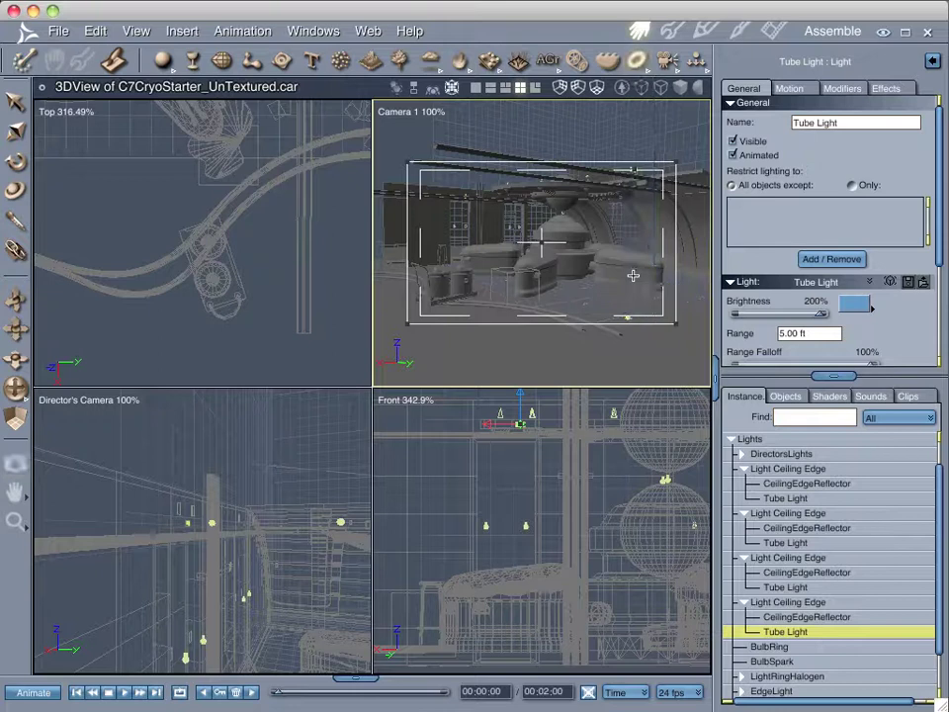
pyautogui.click(216, 287)
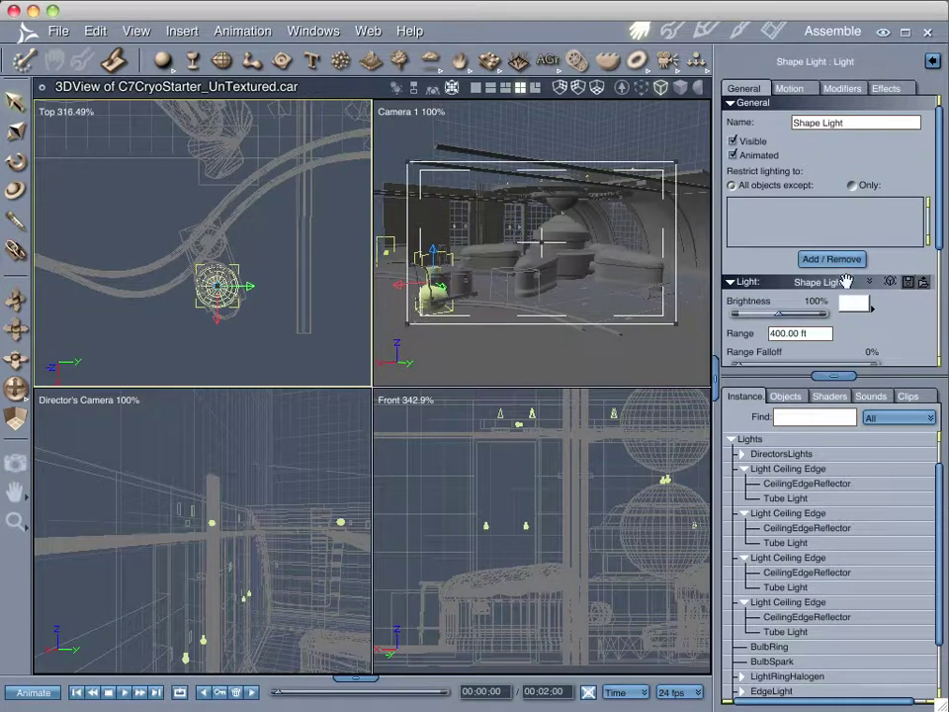
# Set the Shape Light's shape to Rectangle.
pyautogui.scroll(-4, 885, 297)
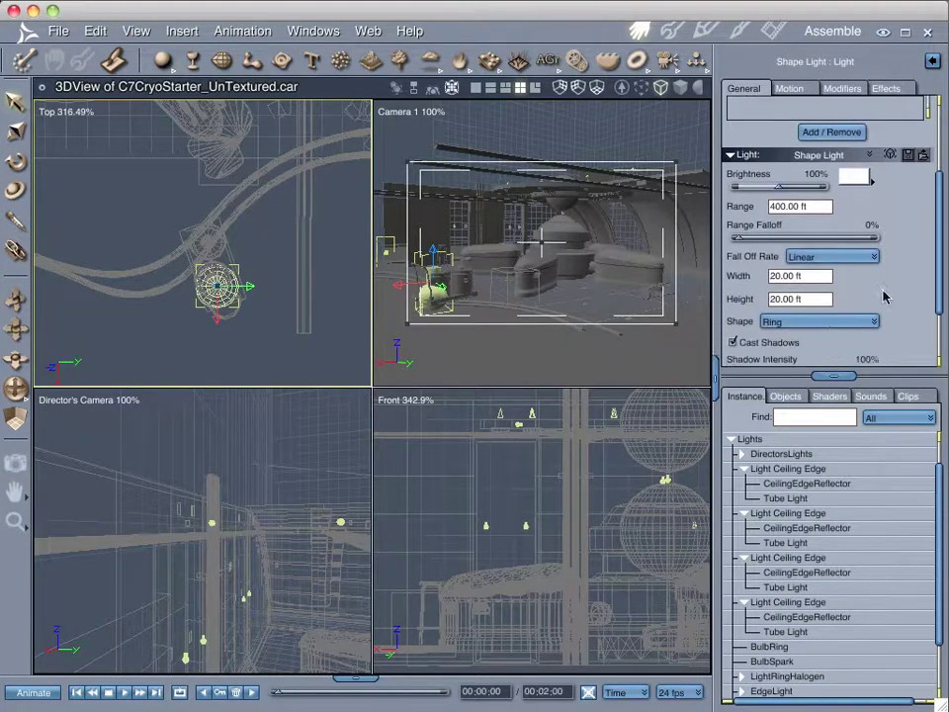
pyautogui.scroll(-2, 882, 295)
pyautogui.click(824, 263)
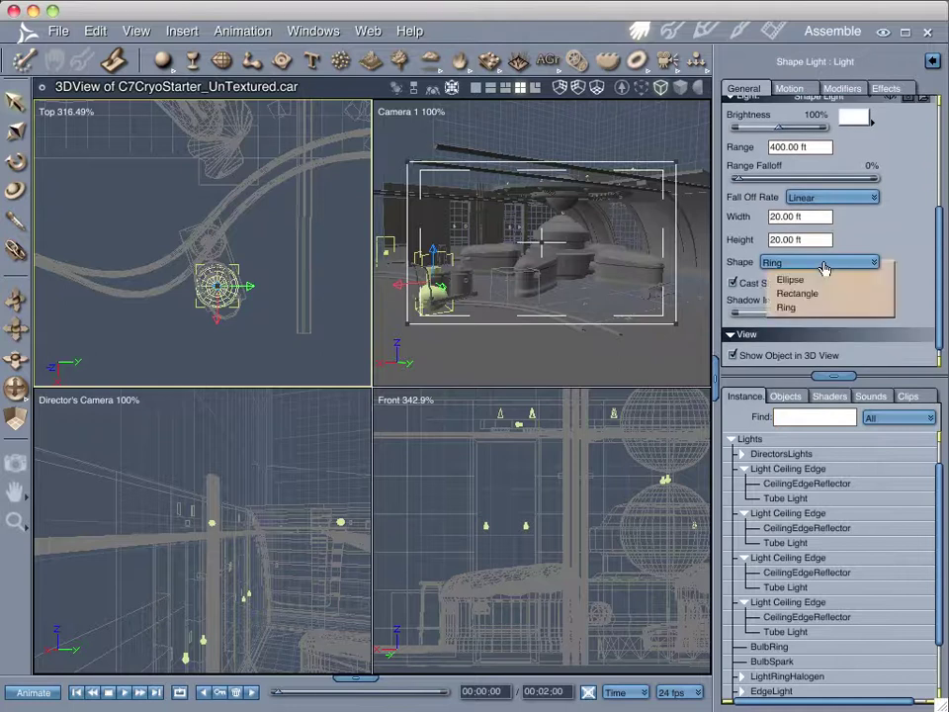
pyautogui.click(826, 295)
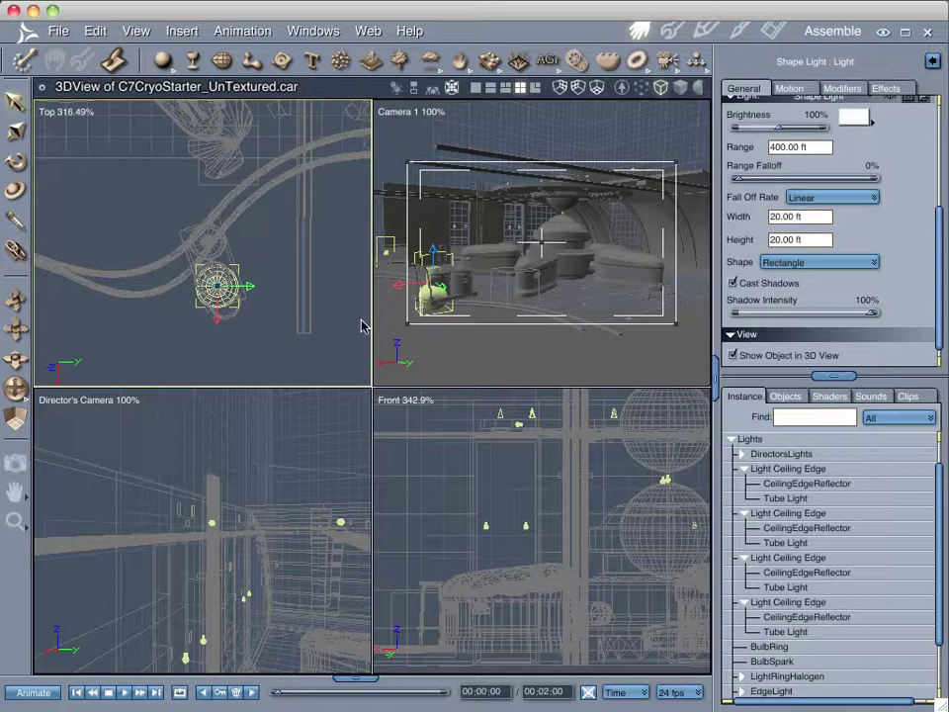
# Center the Front view on the Shape Light and lower the light beneath the sled's deck, just above the floor.
pyautogui.hotkey('ctrl', 'shift', 'c')
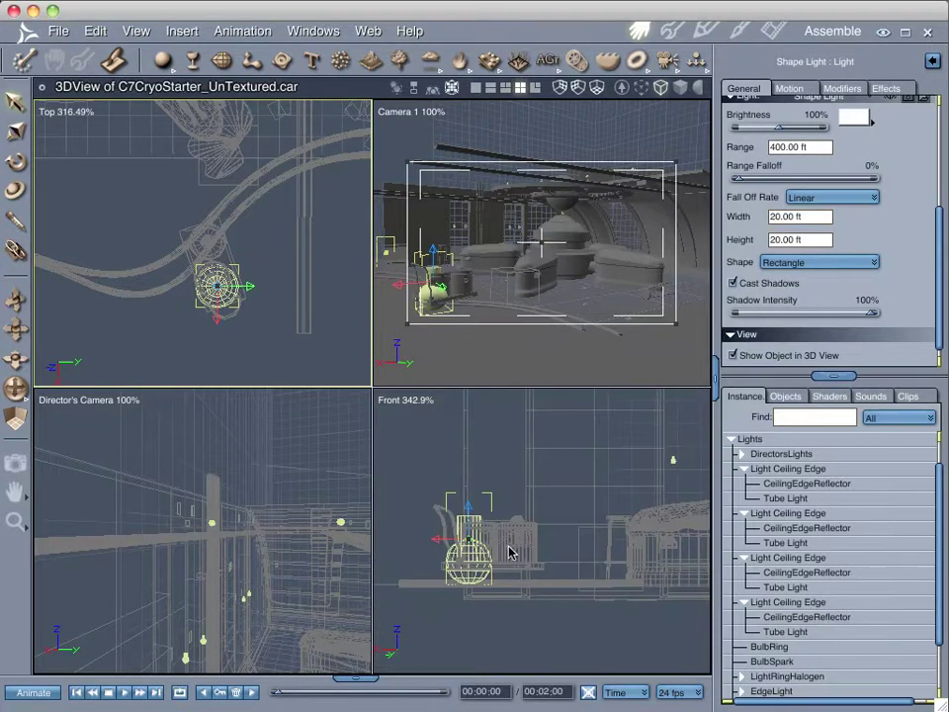
pyautogui.scroll(6, 511, 552)
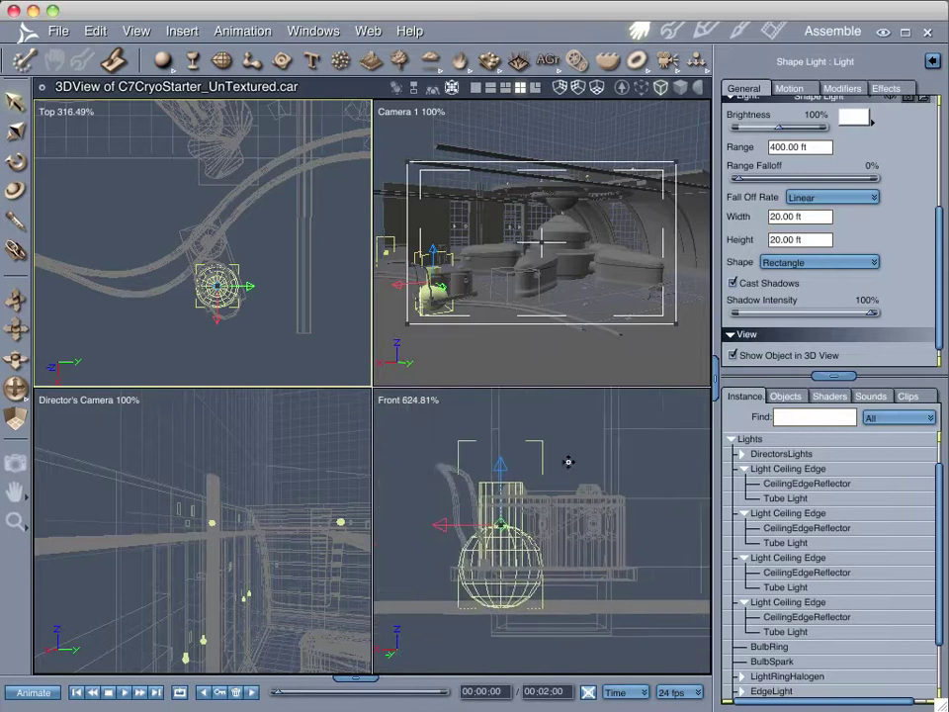
pyautogui.moveTo(569, 462); pyautogui.dragTo(588, 435)
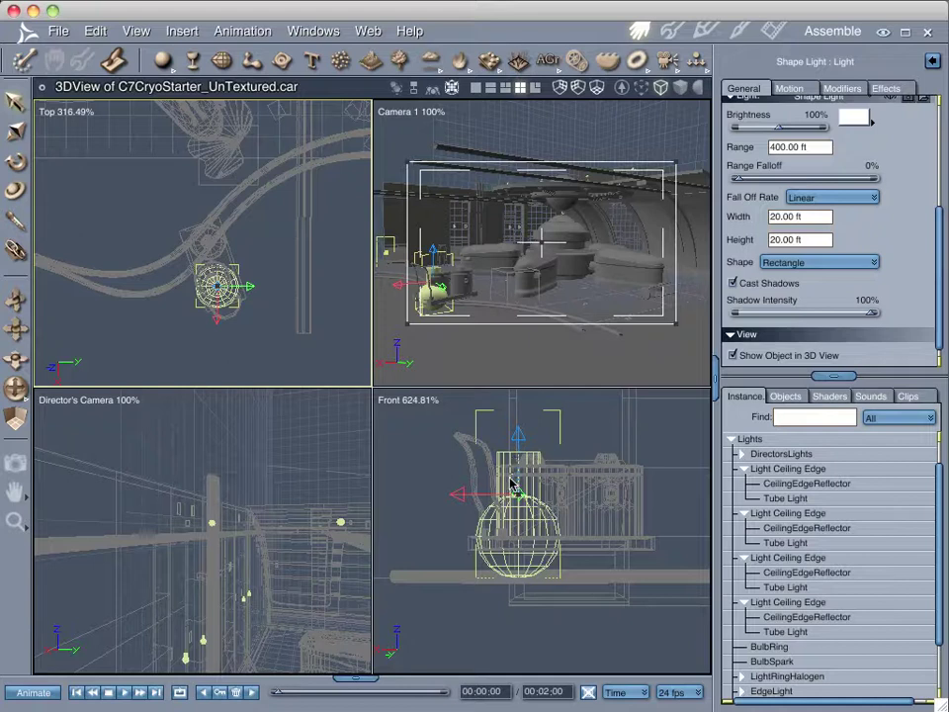
pyautogui.moveTo(534, 492); pyautogui.dragTo(516, 497)
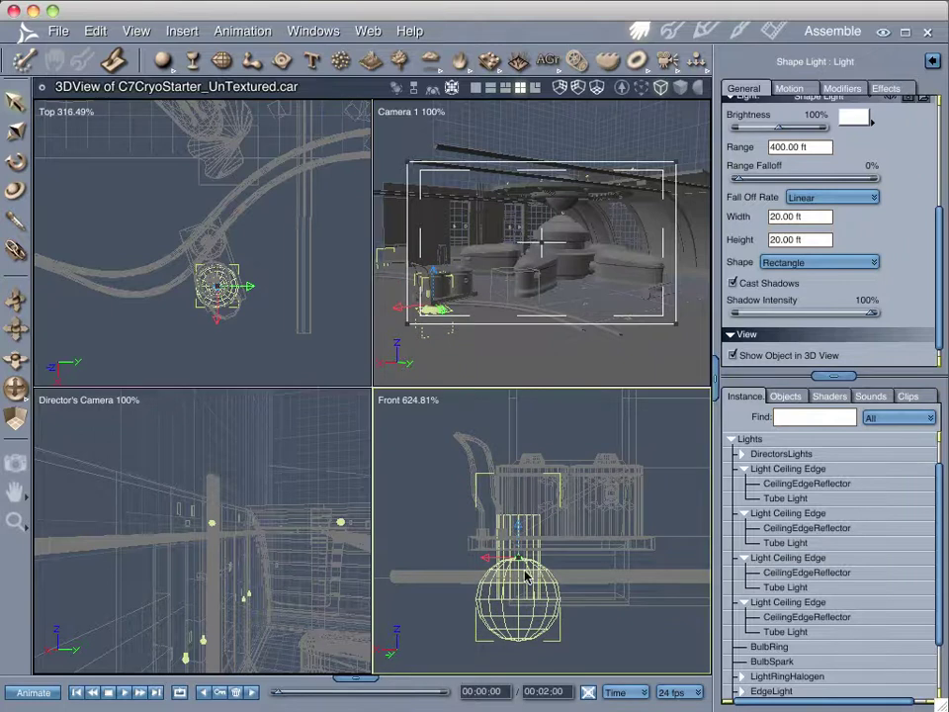
# Set the Shape Light's overall scaling to 10.
pyautogui.click(789, 88)
pyautogui.click(794, 318)
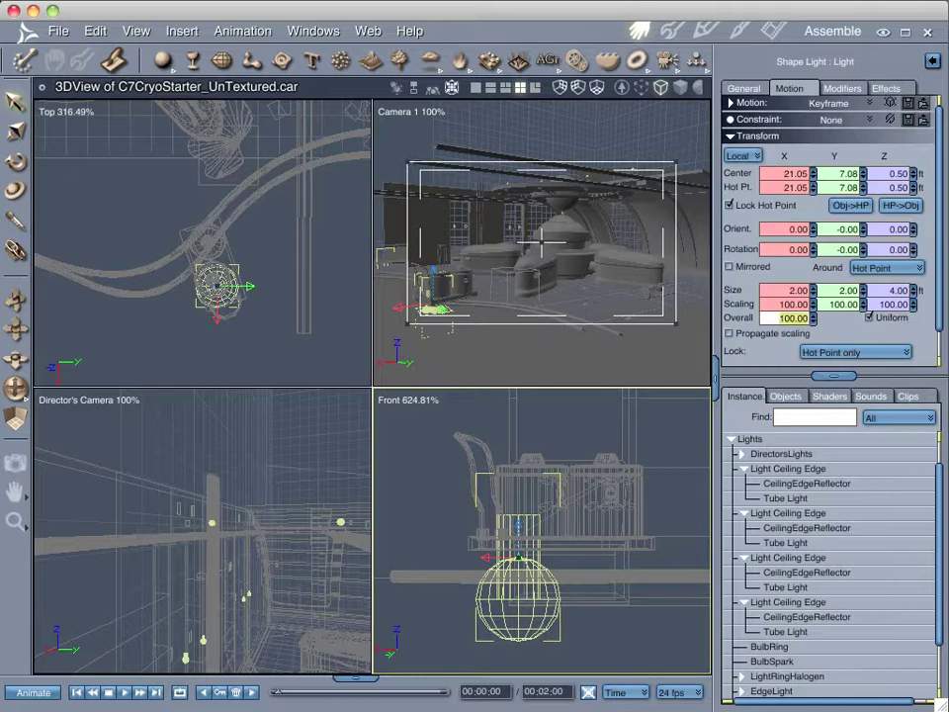
pyautogui.write('10')
pyautogui.press('Return')
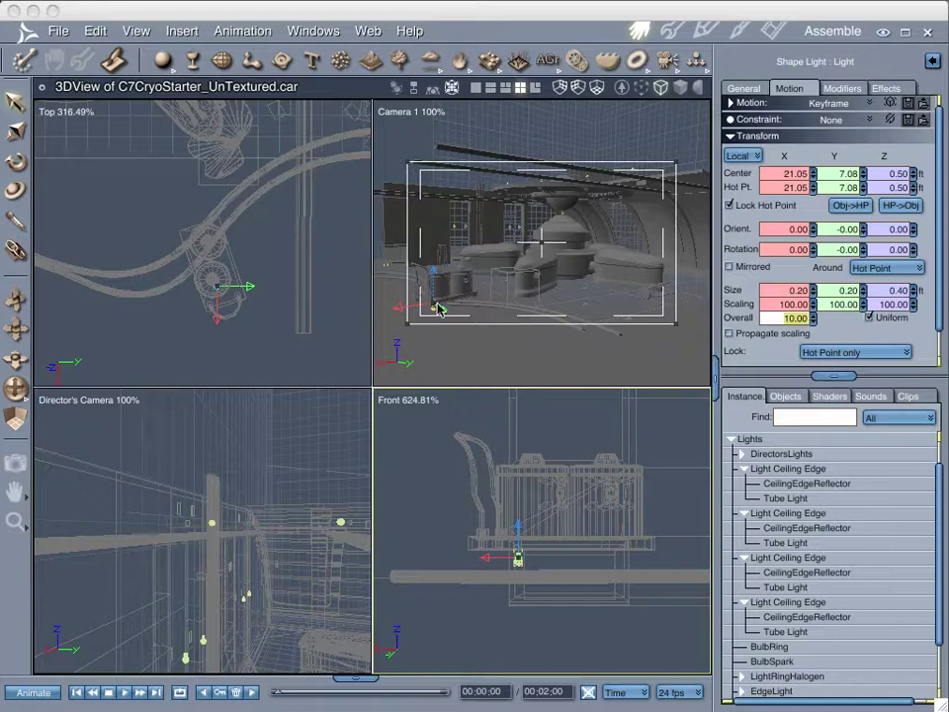
# Collapse the Lights group and expand the Station group and its Sled subgroup in the scene hierarchy.
pyautogui.click(733, 441)
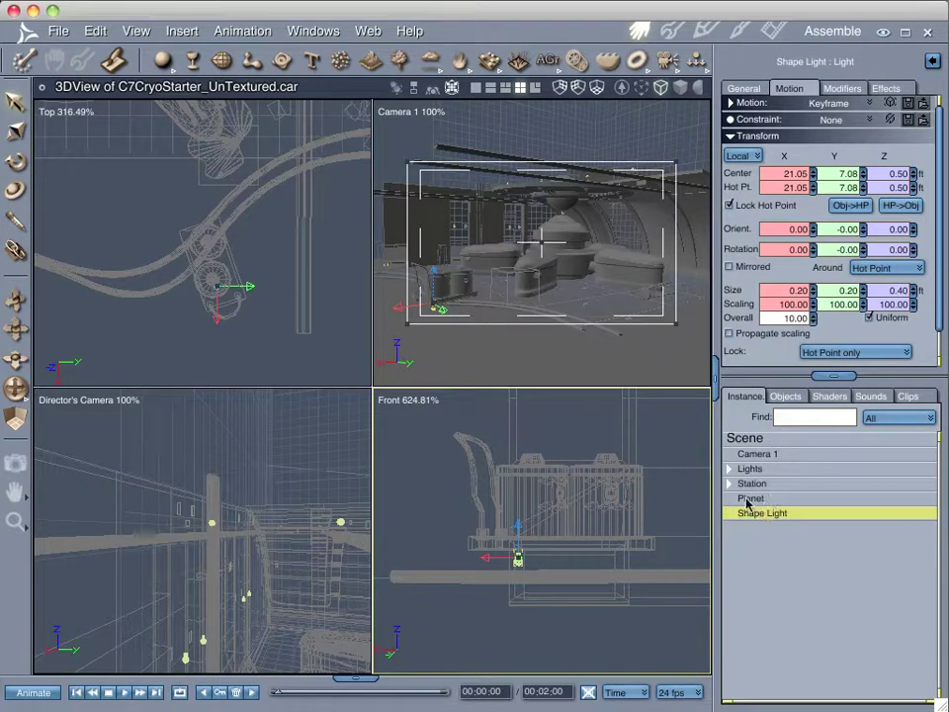
pyautogui.click(731, 484)
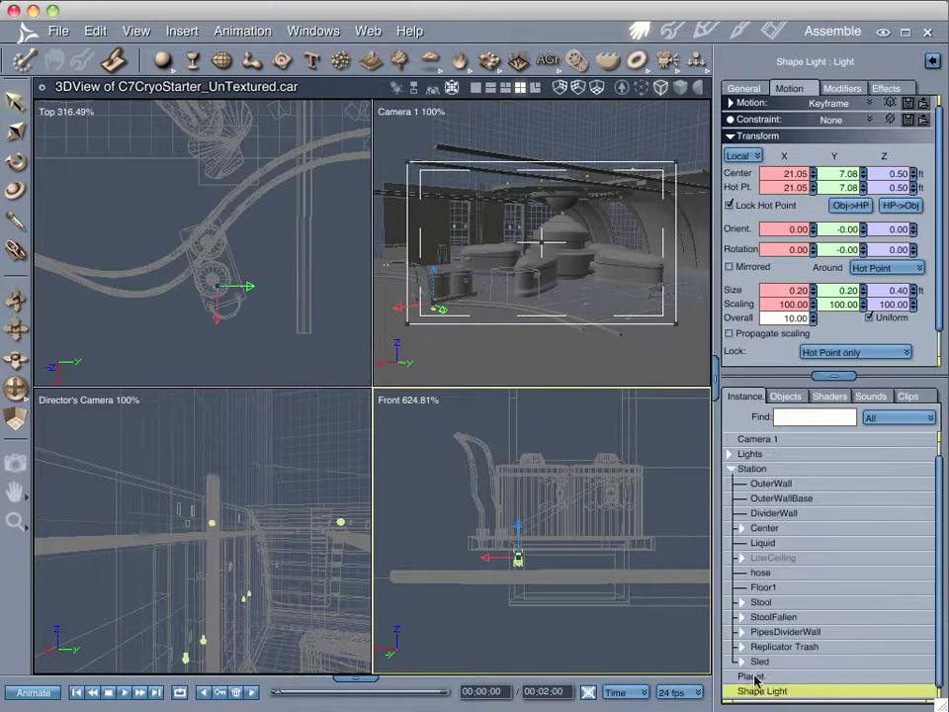
pyautogui.click(742, 677)
pyautogui.scroll(-2, 801, 616)
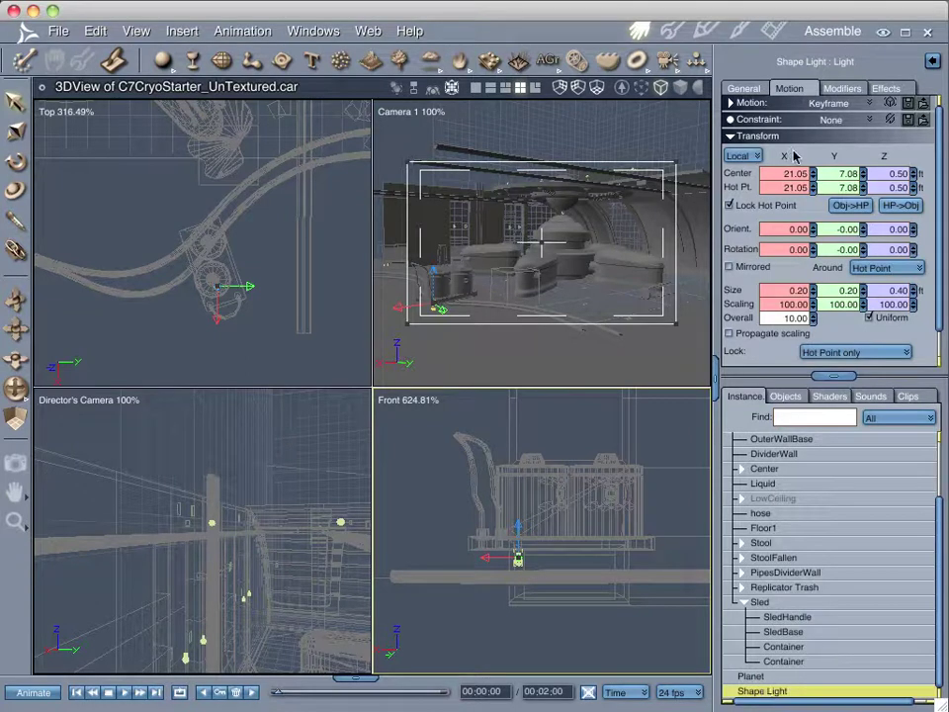
# Rename the Shape Light as Shape Light Sled.
pyautogui.click(744, 88)
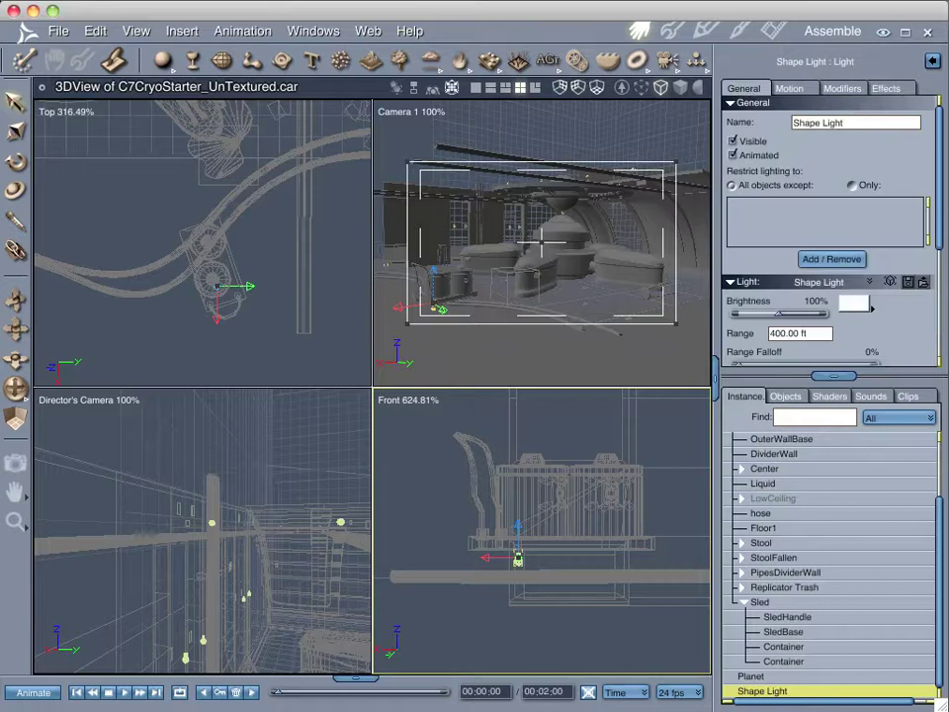
pyautogui.click(818, 123)
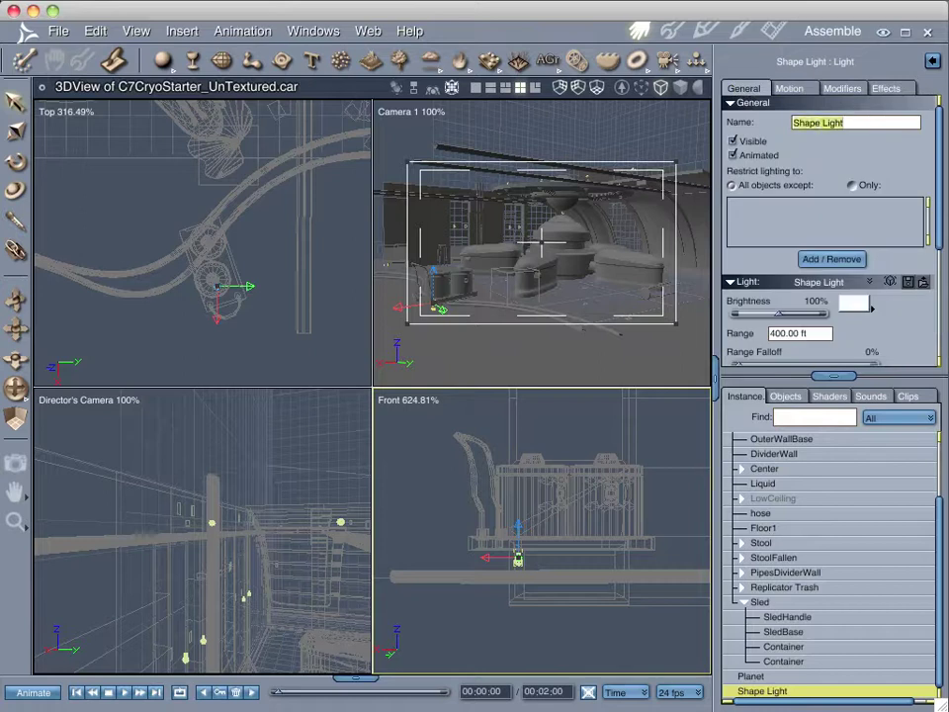
pyautogui.write('Shap')
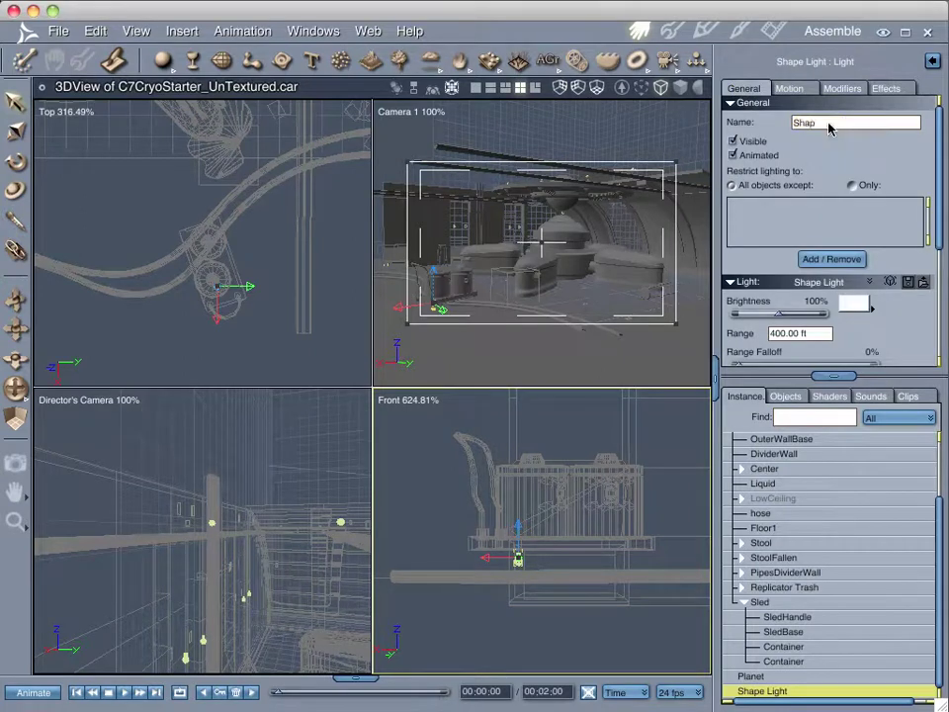
pyautogui.write('e Light Sled')
pyautogui.press('Return')
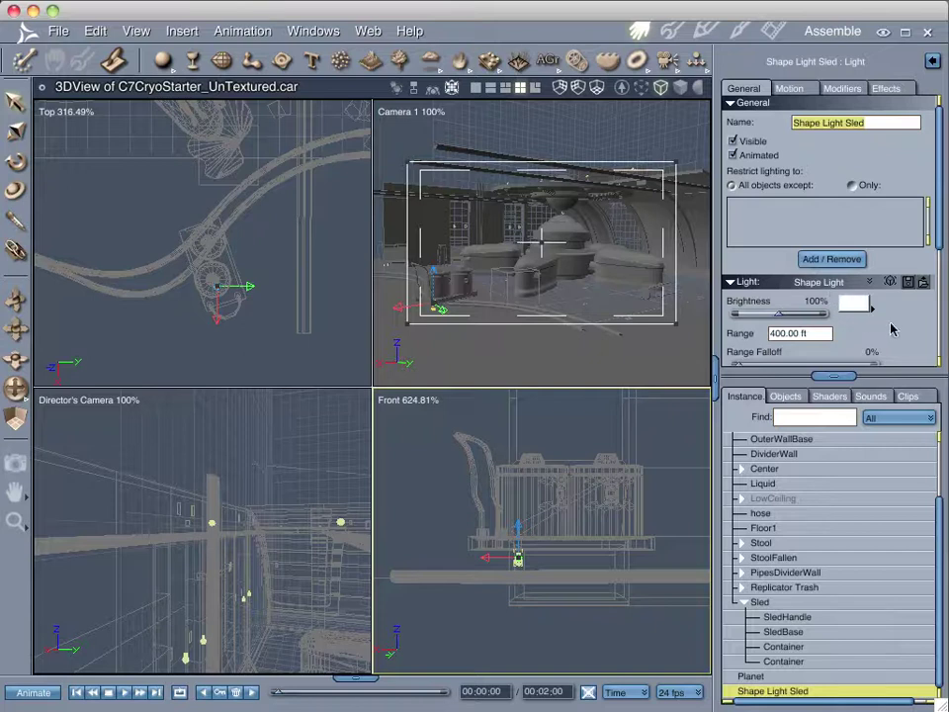
# Move Shape Light Sled into the Sled group in the scene hierarchy.
pyautogui.scroll(-5, 895, 326)
pyautogui.scroll(1, 900, 324)
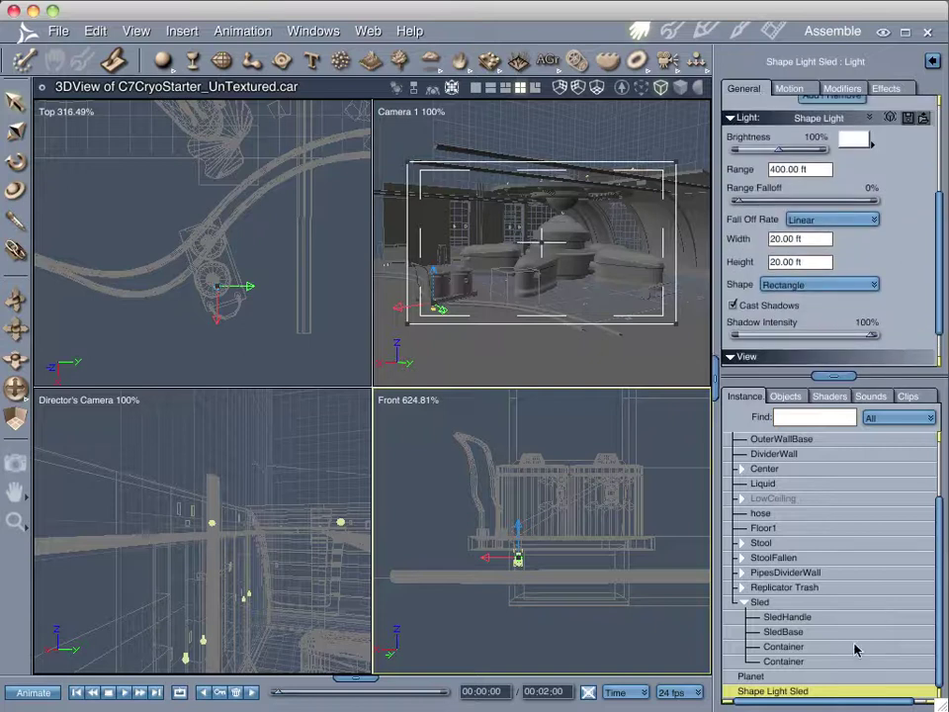
pyautogui.moveTo(781, 697); pyautogui.dragTo(780, 605)
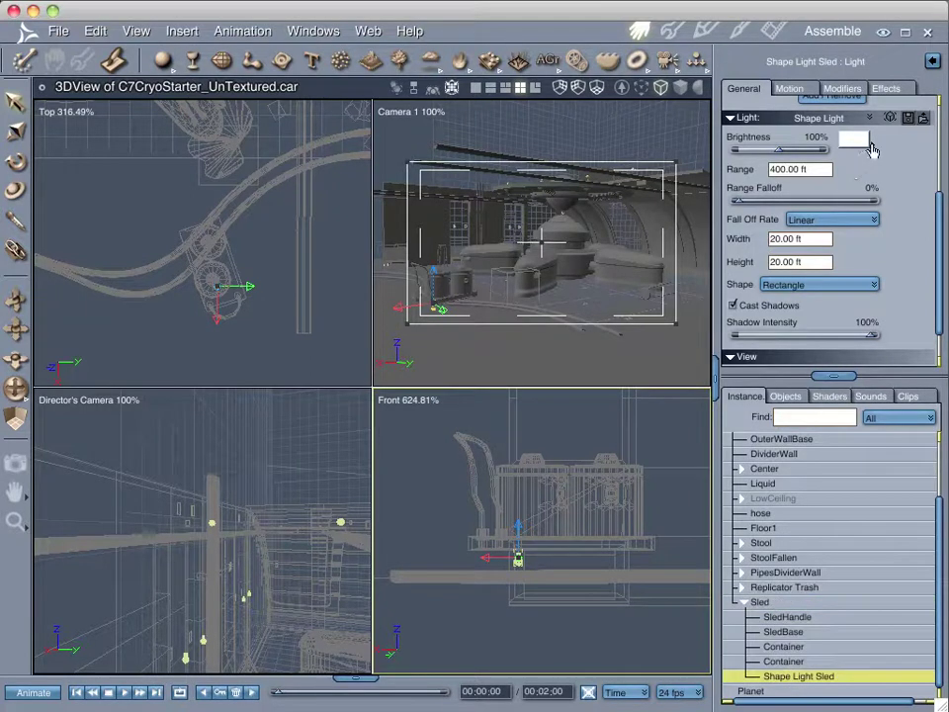
# Give the sled light a bright yellow-green color and set its brightness to 50%.
pyautogui.moveTo(872, 148); pyautogui.dragTo(829, 181)
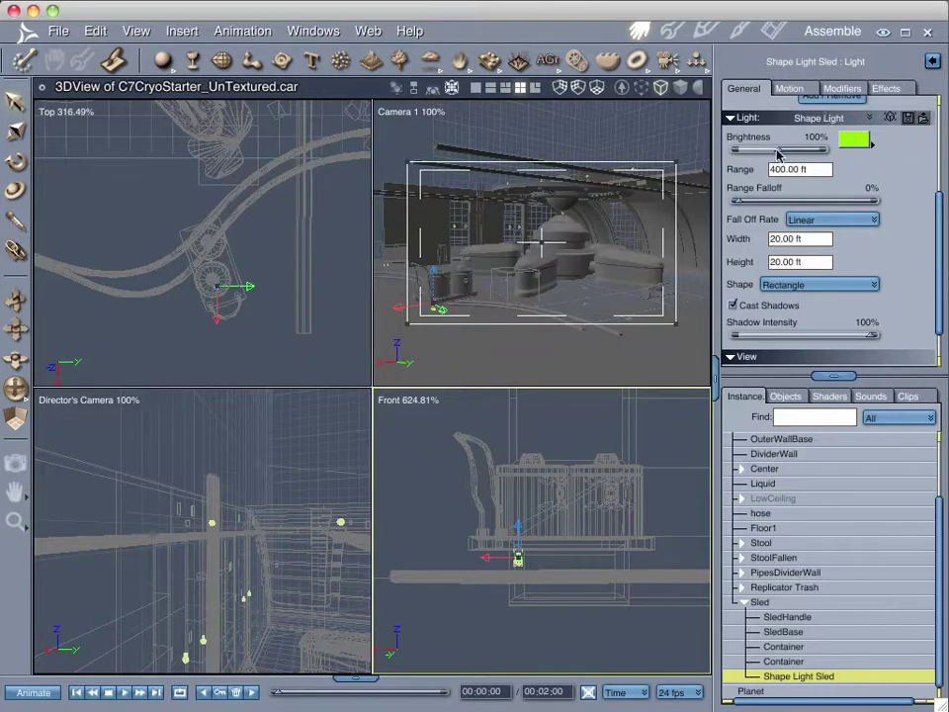
pyautogui.moveTo(778, 153); pyautogui.dragTo(754, 154)
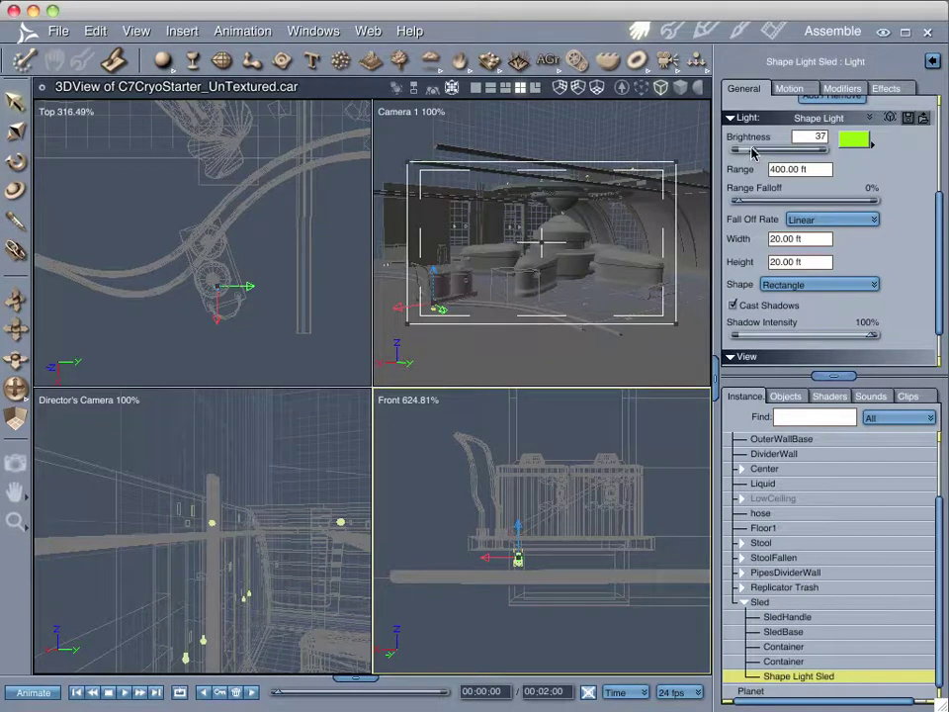
pyautogui.moveTo(754, 151); pyautogui.dragTo(760, 151)
pyautogui.write('50')
pyautogui.press('Tab')
# Set the sled light's range to 3 ft, its width to 2.5 ft and its height to 1 ft.
pyautogui.write('3')
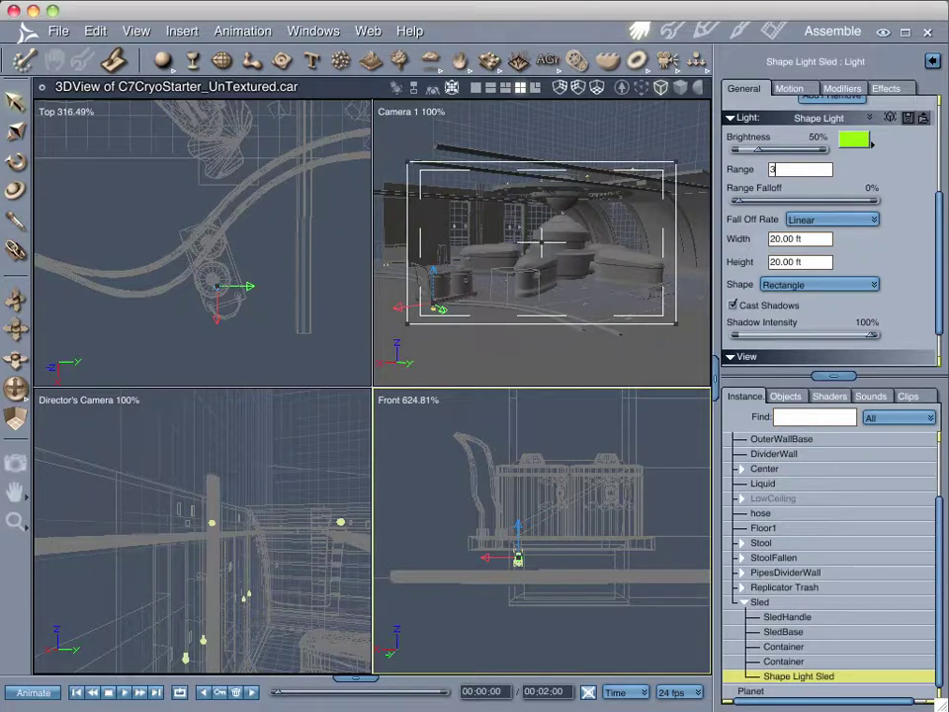
pyautogui.press('super+a')
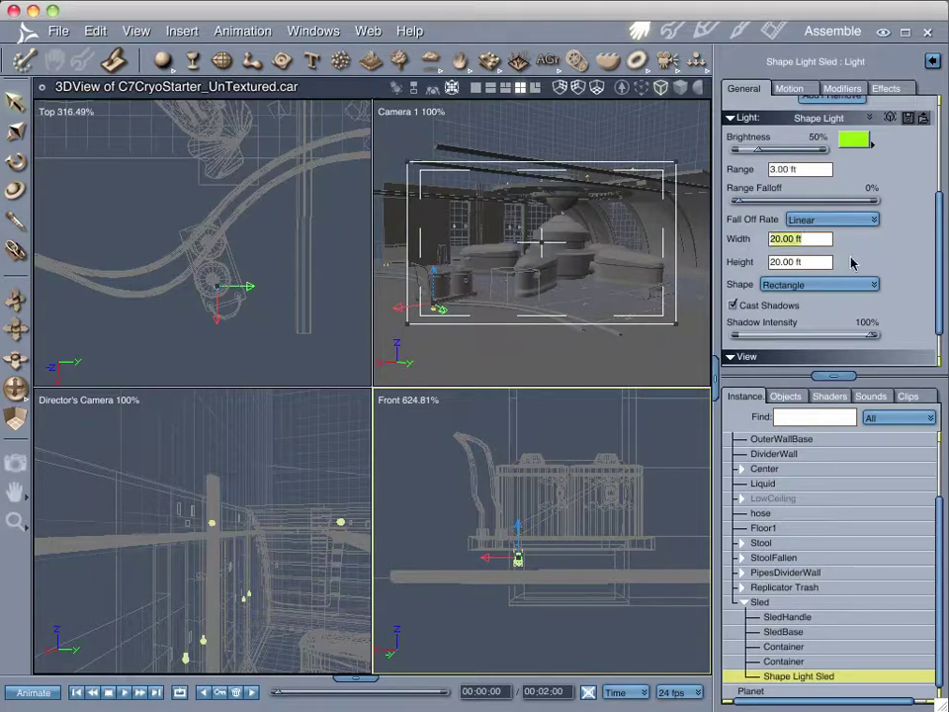
pyautogui.write('2.5')
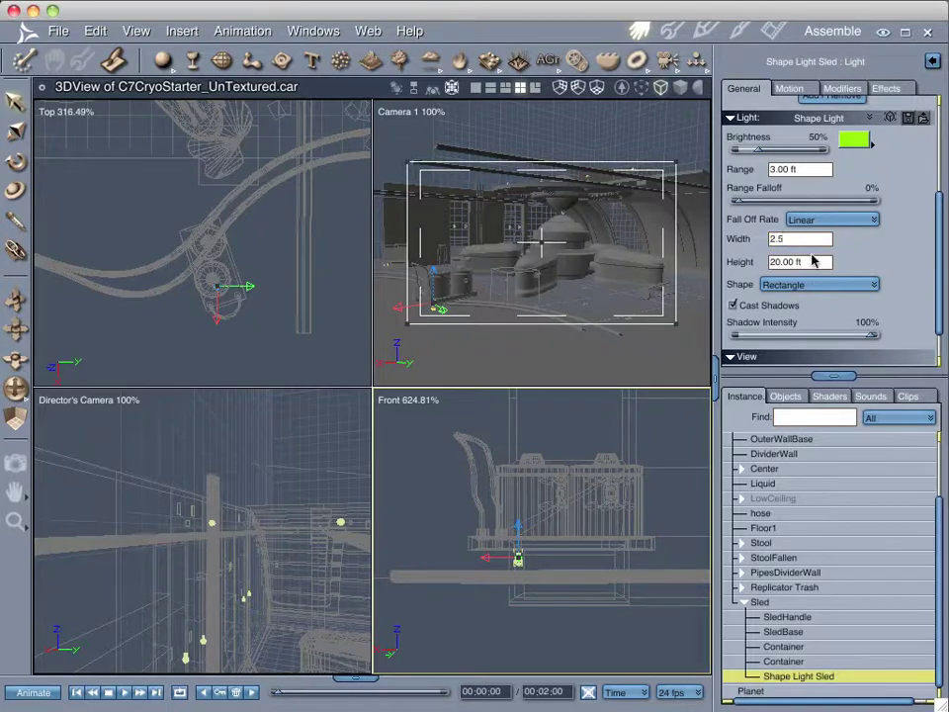
pyautogui.press('Tab')
pyautogui.write('1')
pyautogui.press('Return')
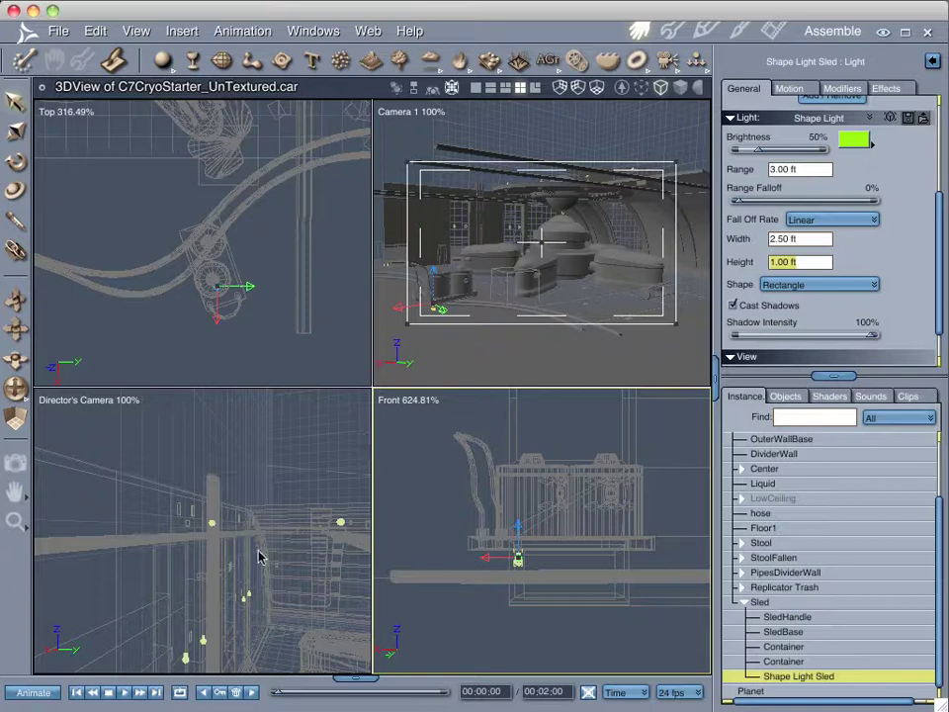
# Frame the sled's base in the Director's Camera view and test-render the area around the light.
pyautogui.moveTo(285, 594); pyautogui.dragTo(145, 523)
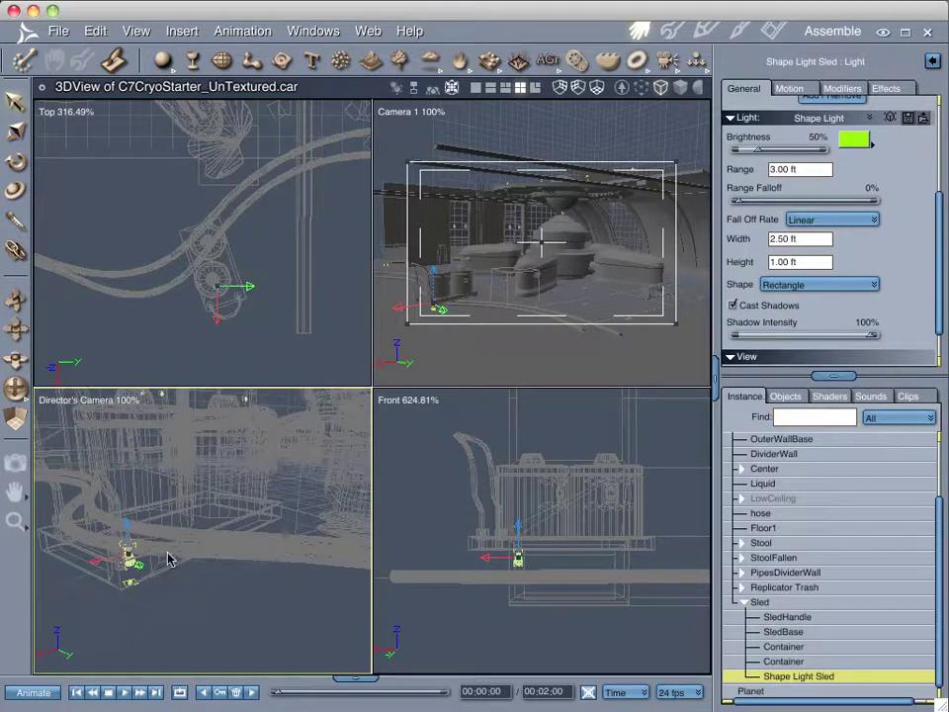
pyautogui.moveTo(269, 487); pyautogui.dragTo(24, 650)
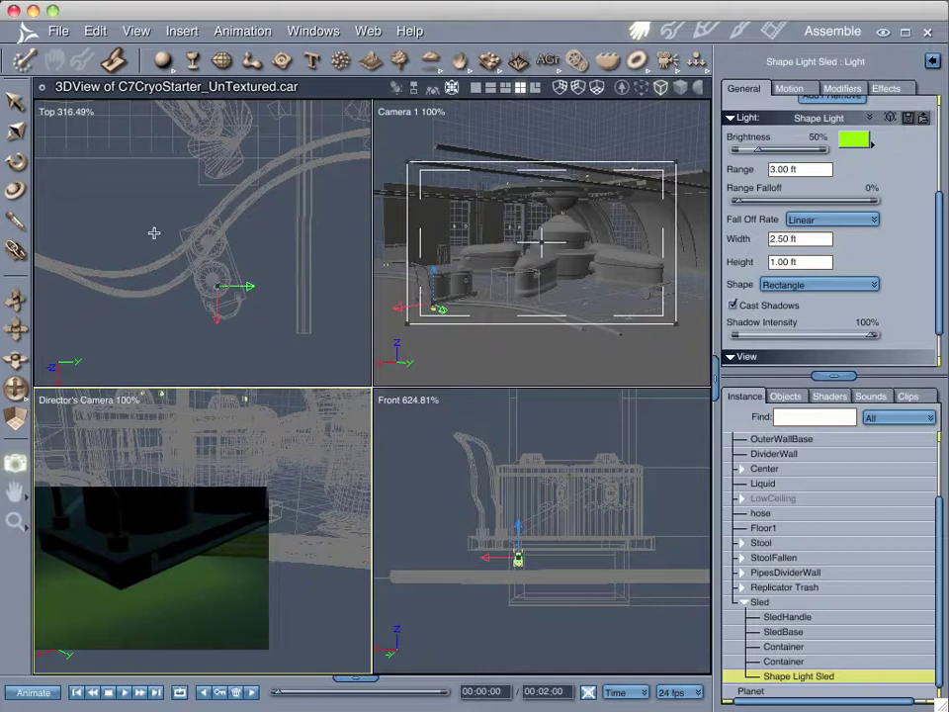
# Rotate the sled light in the Top view to align with the angled sled, and test-render the area under the sled.
pyautogui.click(16, 166)
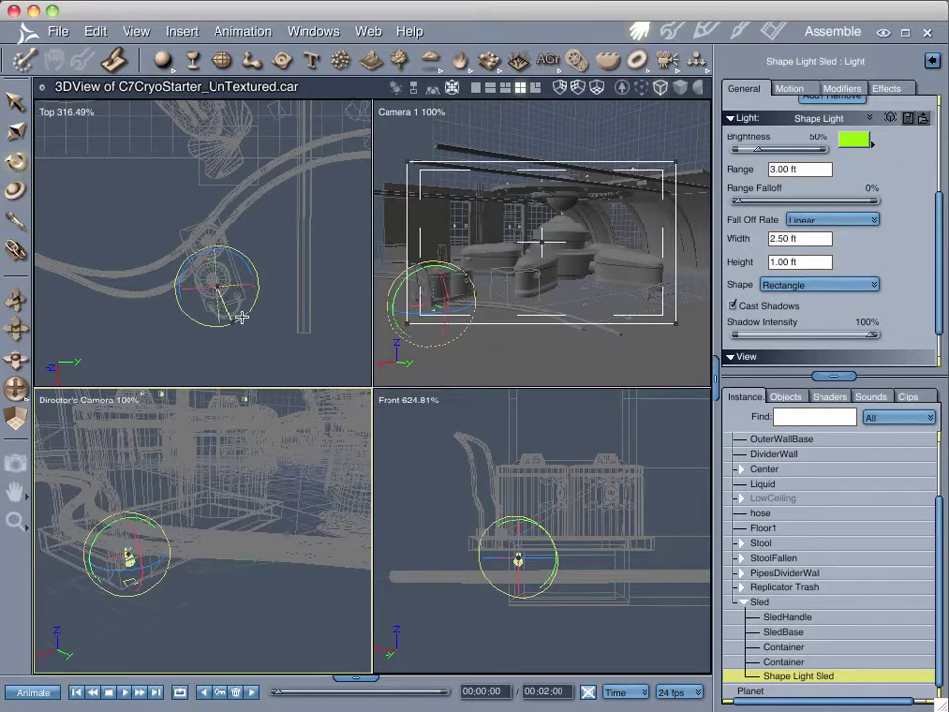
pyautogui.moveTo(242, 318)
pyautogui.mouseDown()
pyautogui.moveTo(256, 310)
pyautogui.moveTo(239, 315)
pyautogui.mouseUp()
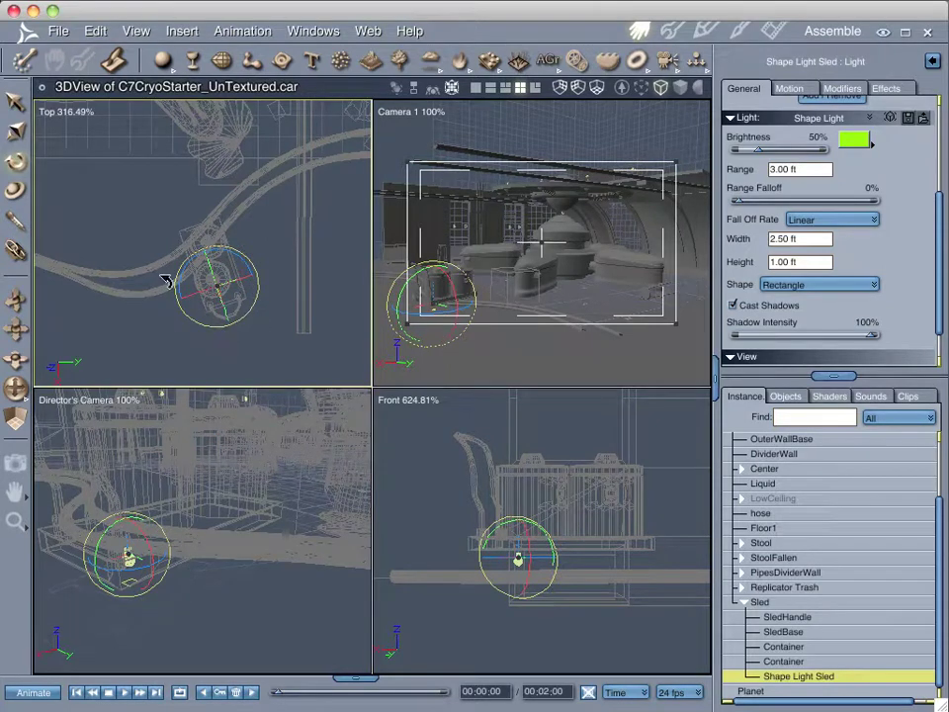
pyautogui.click(14, 99)
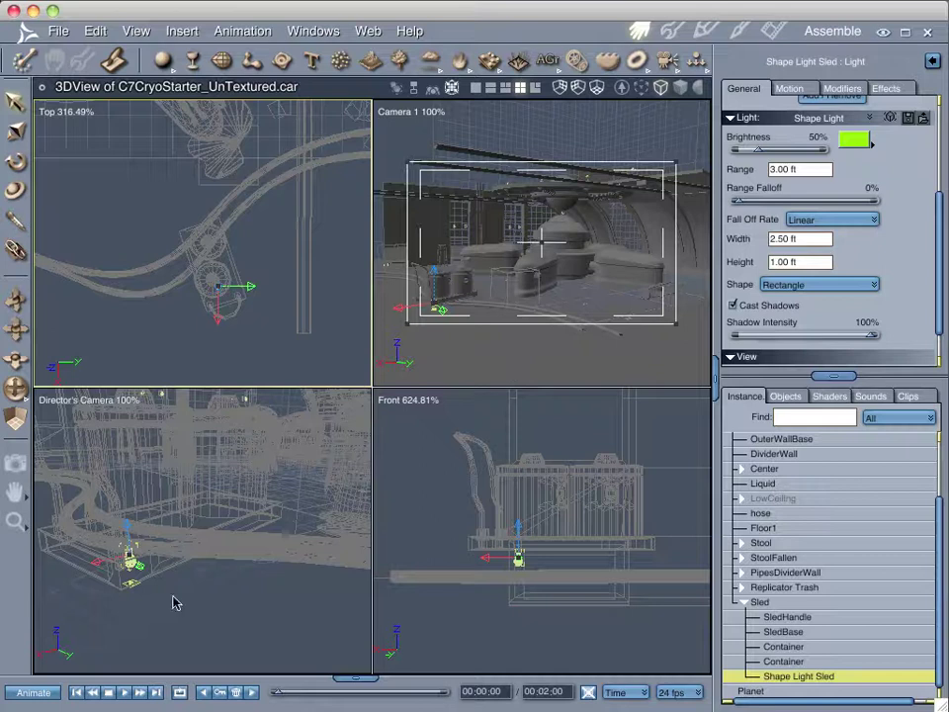
pyautogui.moveTo(253, 503); pyautogui.dragTo(56, 647)
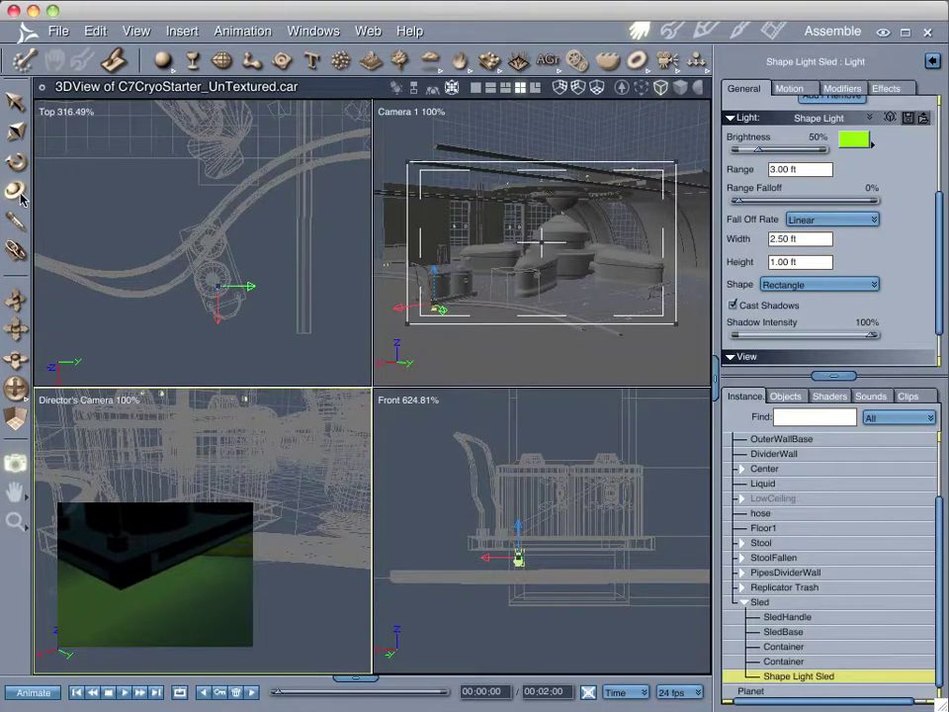
# Rotate the sled light a further quarter turn in the Top view and test-render the sled's base again.
pyautogui.click(14, 148)
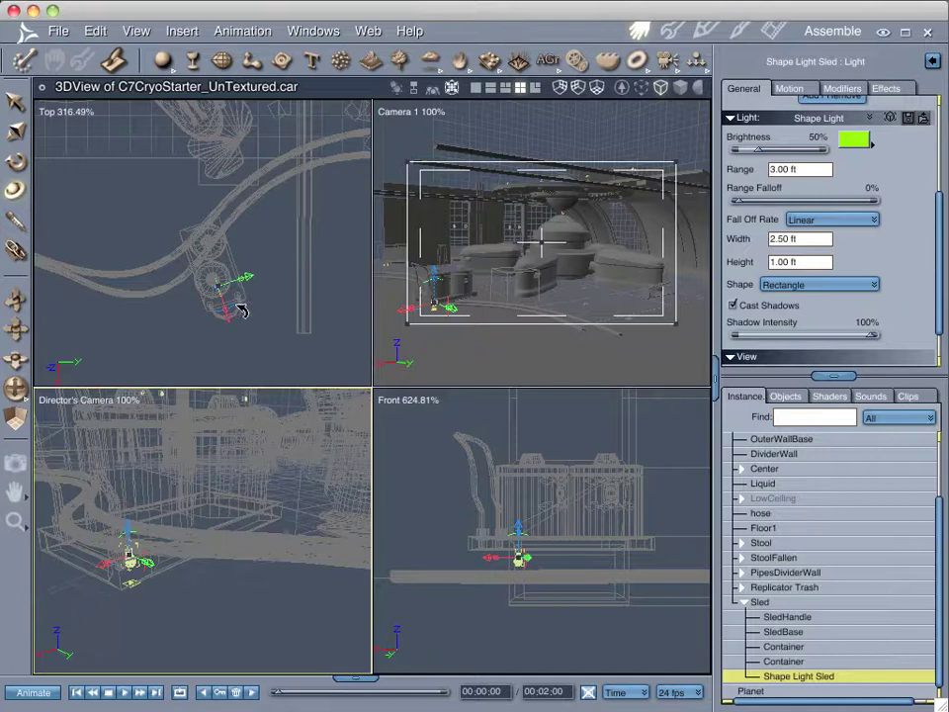
pyautogui.moveTo(240, 310); pyautogui.dragTo(100, 343)
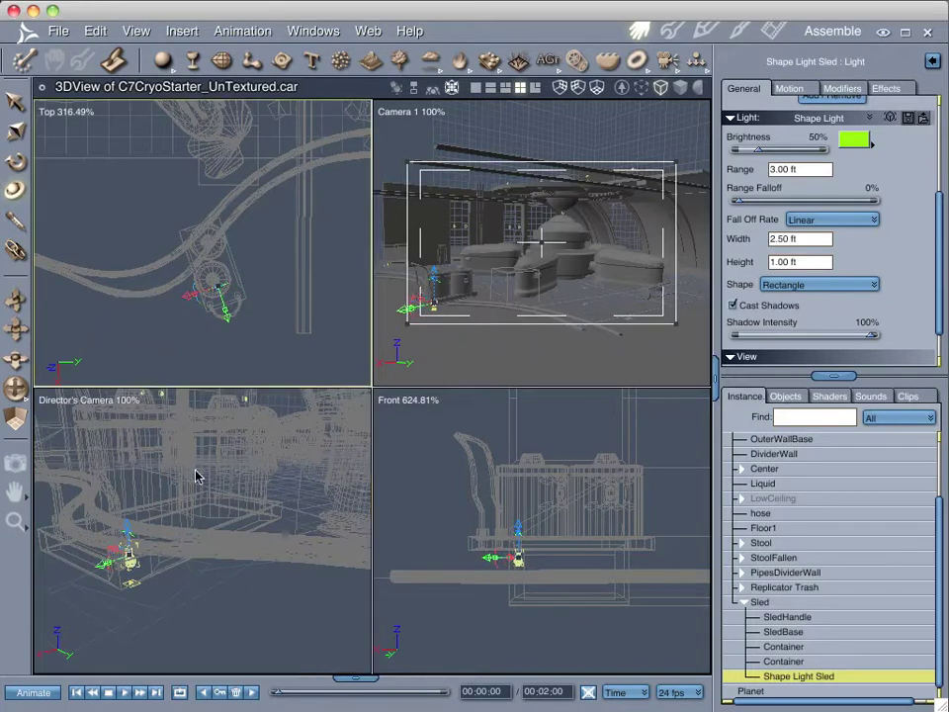
pyautogui.moveTo(276, 501); pyautogui.dragTo(42, 650)
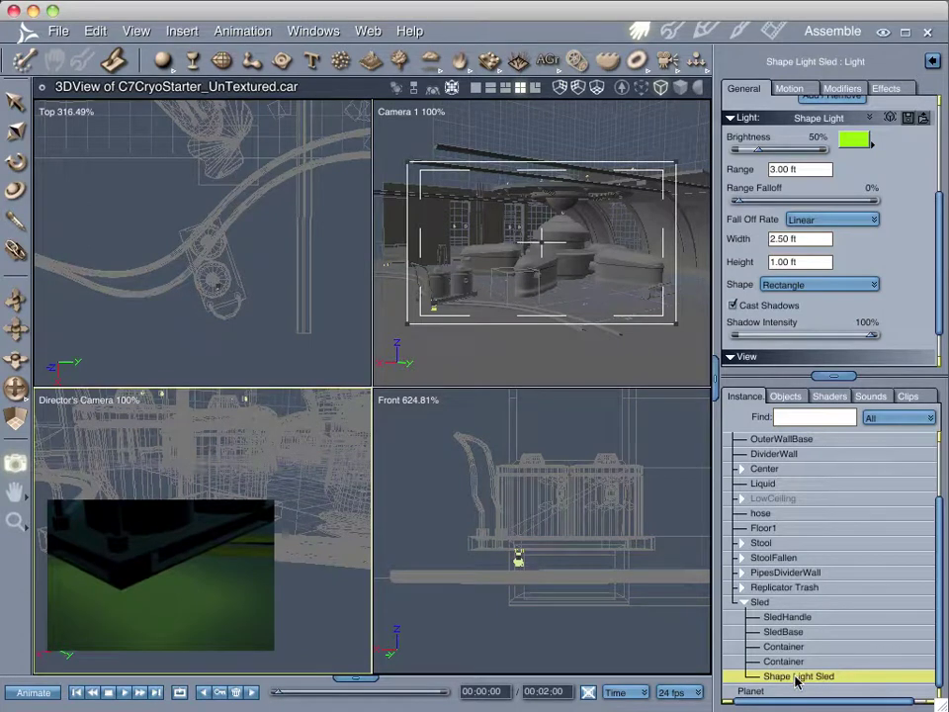
# Duplicate the sled light, move the copy along the sled beneath the other canister, and test-render the sled in Camera 1.
pyautogui.press('super+d')
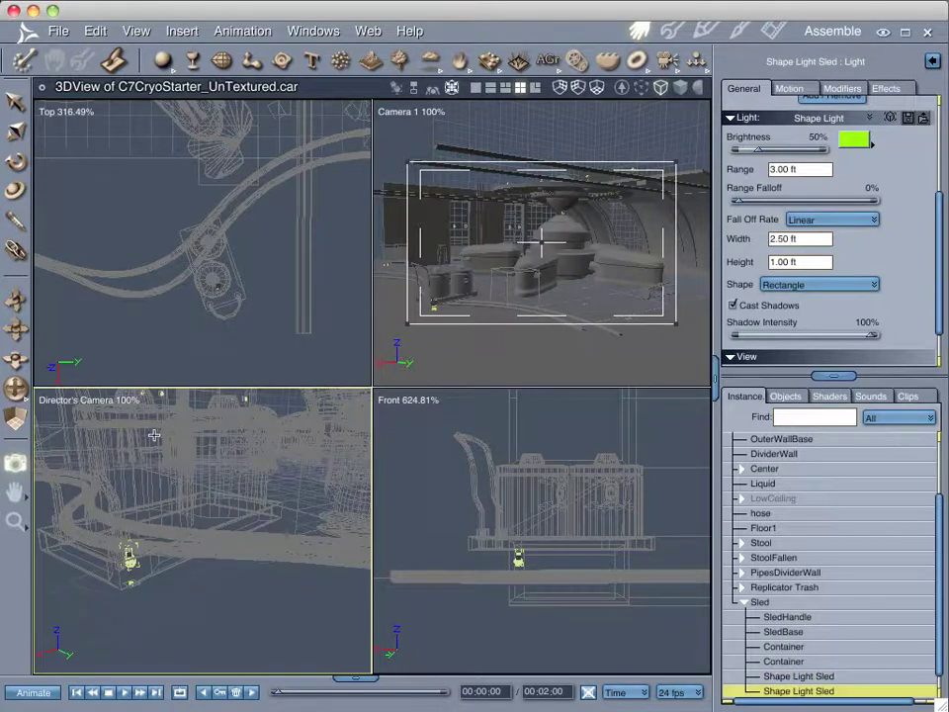
pyautogui.click(16, 102)
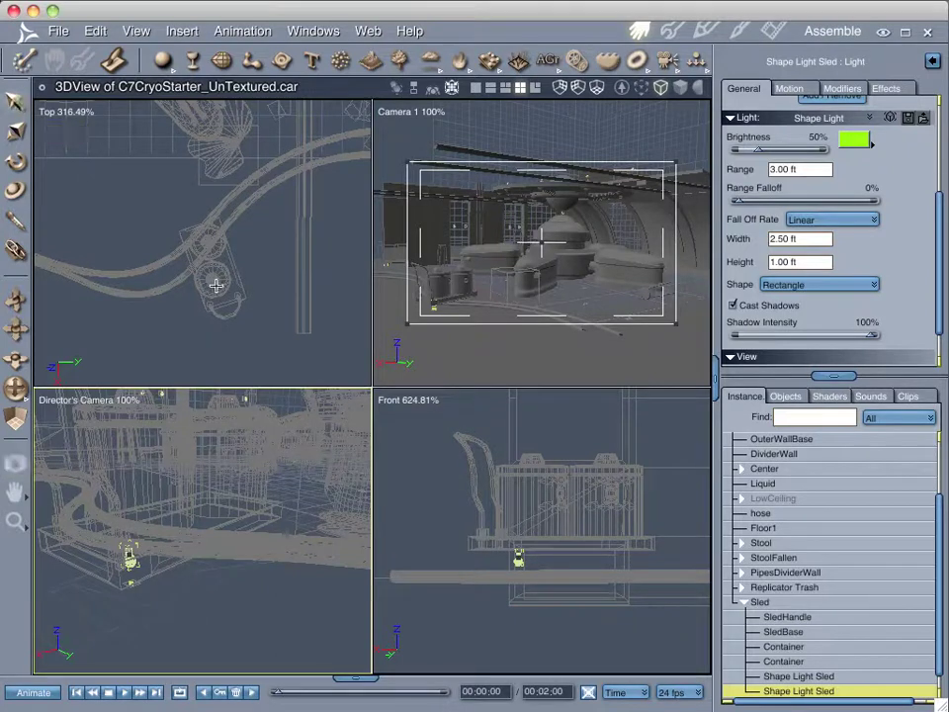
pyautogui.click(216, 286)
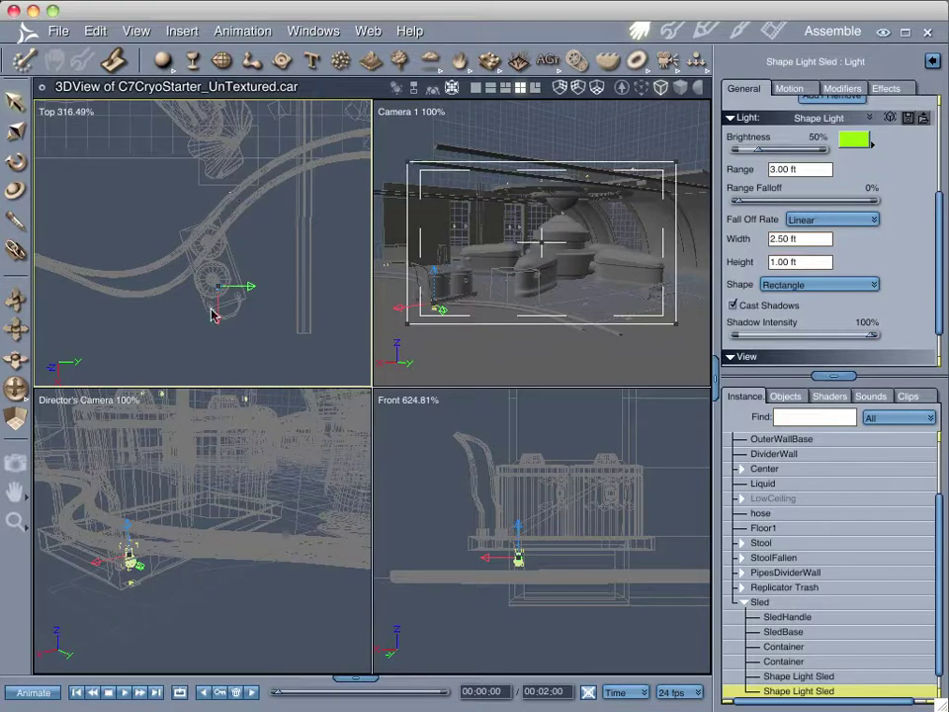
pyautogui.click(16, 190)
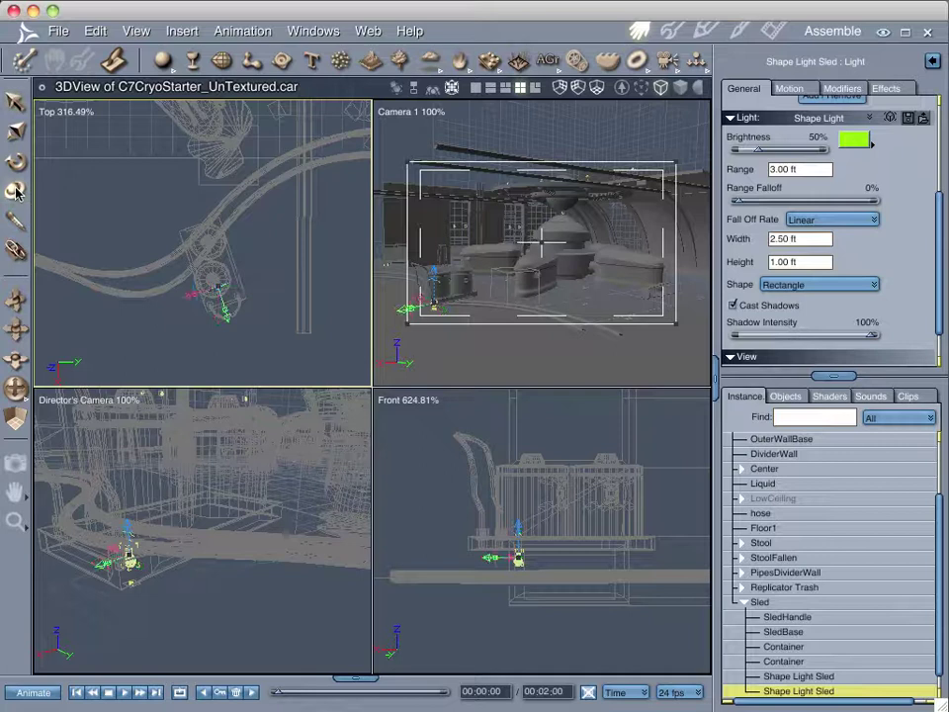
pyautogui.moveTo(227, 315); pyautogui.dragTo(212, 270)
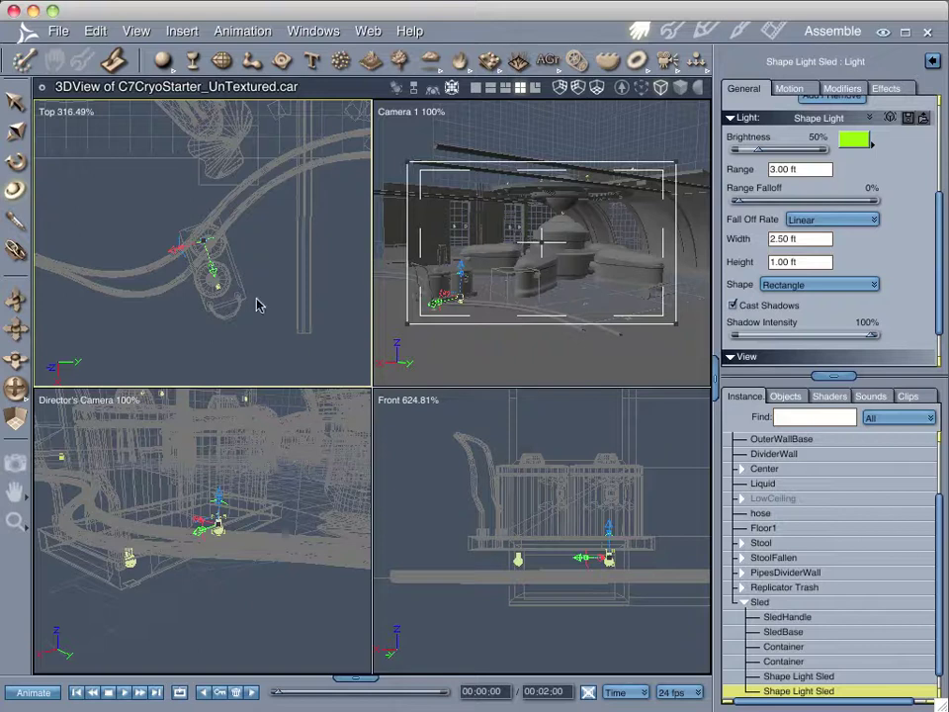
pyautogui.click(13, 461)
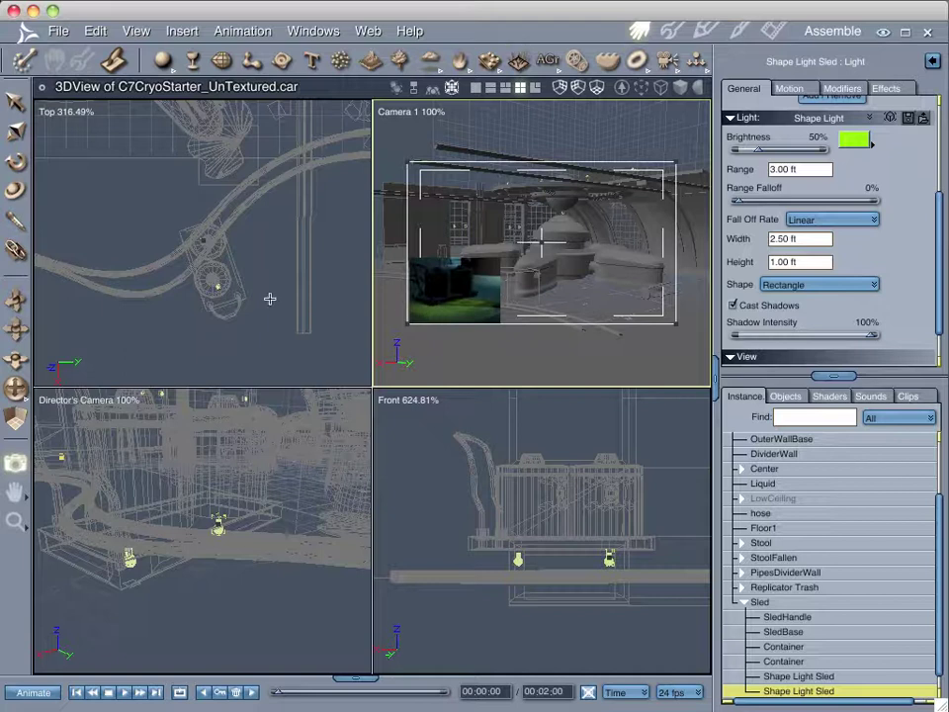
# Move the original sled light toward the sled's handle end and test-render the sled in Camera 1.
pyautogui.click(811, 676)
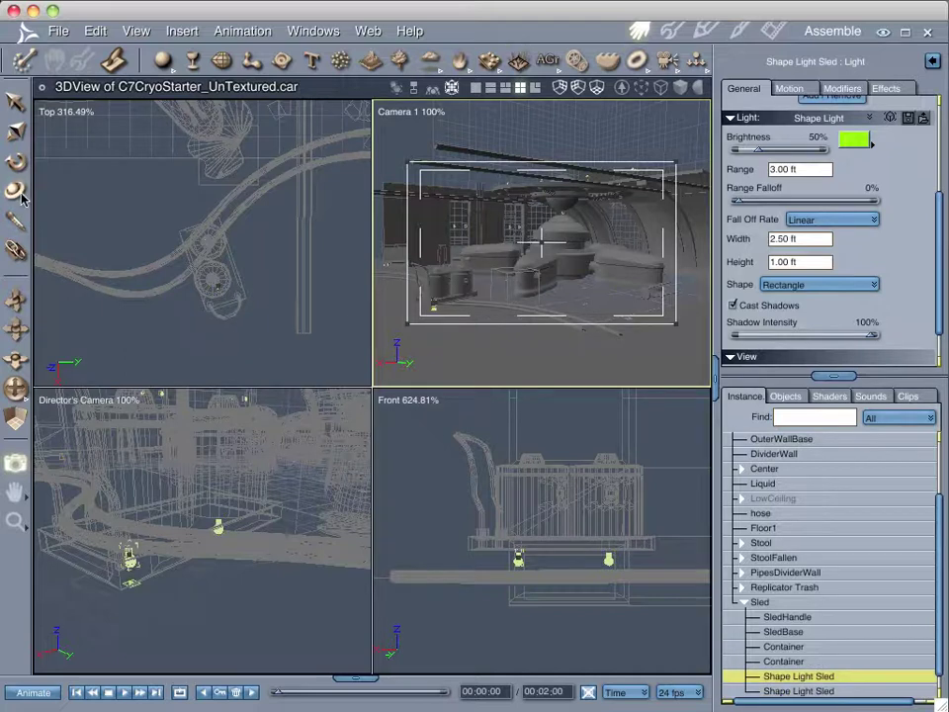
pyautogui.moveTo(228, 319); pyautogui.dragTo(240, 332)
pyautogui.click(16, 460)
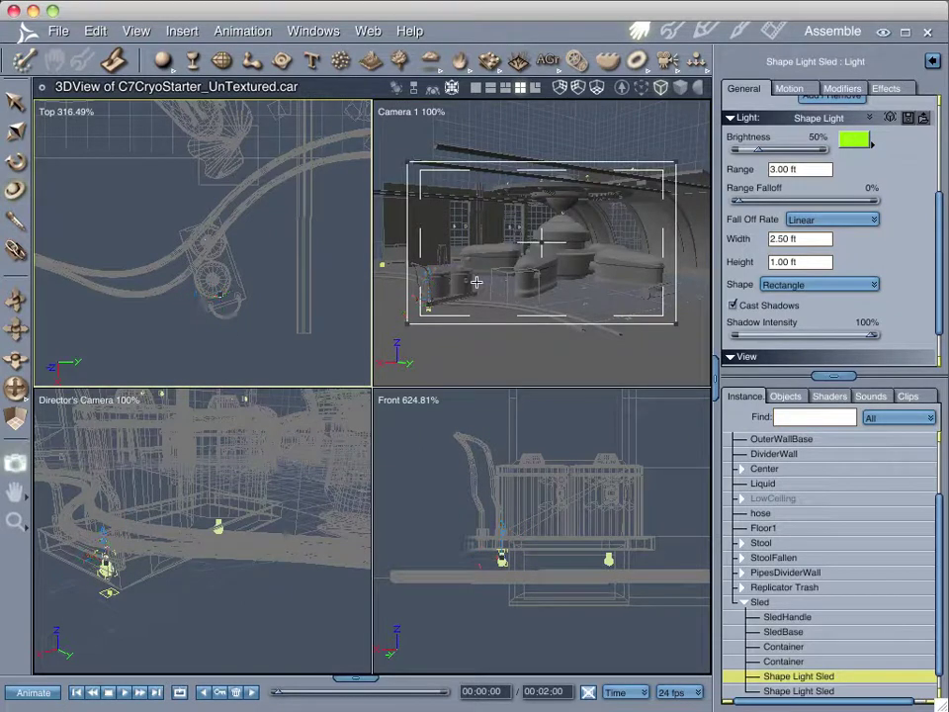
pyautogui.moveTo(495, 272); pyautogui.dragTo(399, 334)
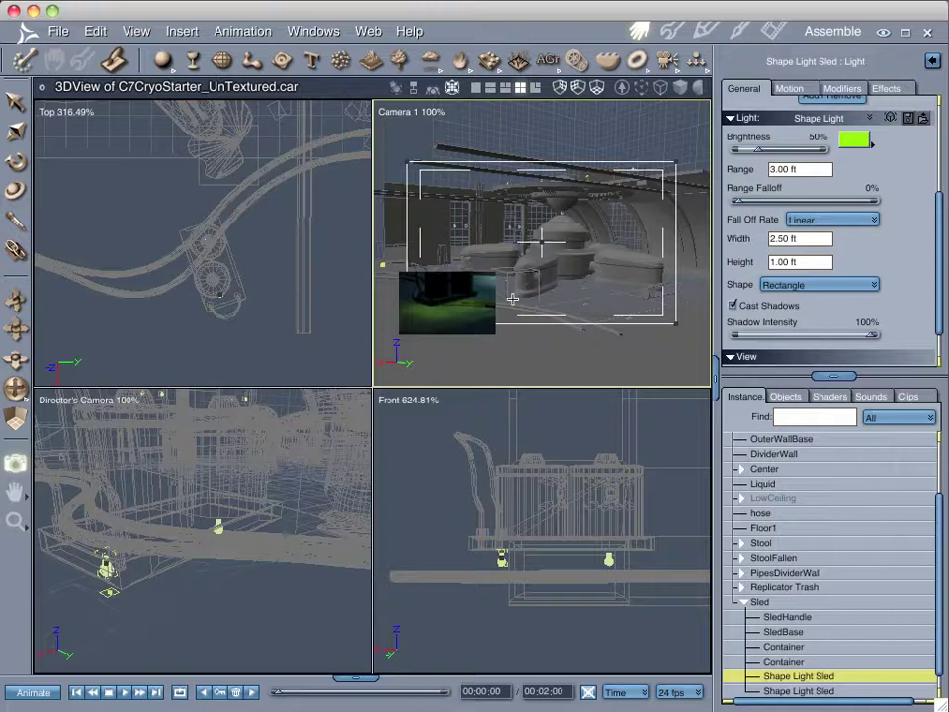
# Insert a Bulb light and move it in the Top view beside the outer end of the cryo pod nearest the sled.
pyautogui.moveTo(292, 432); pyautogui.dragTo(35, 475)
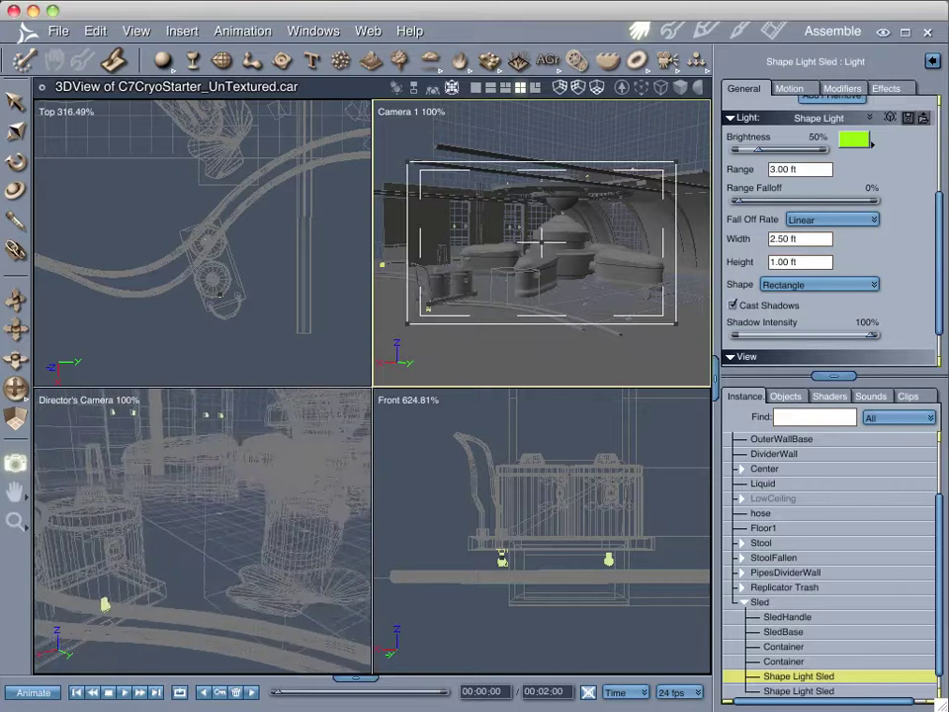
pyautogui.moveTo(283, 506); pyautogui.dragTo(283, 506)
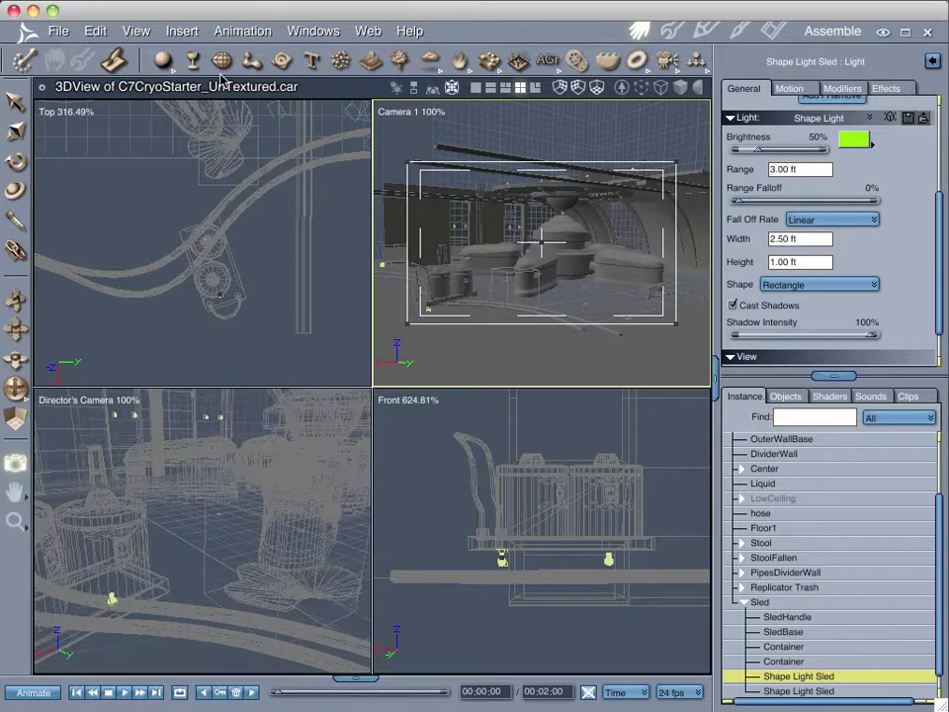
pyautogui.click(182, 31)
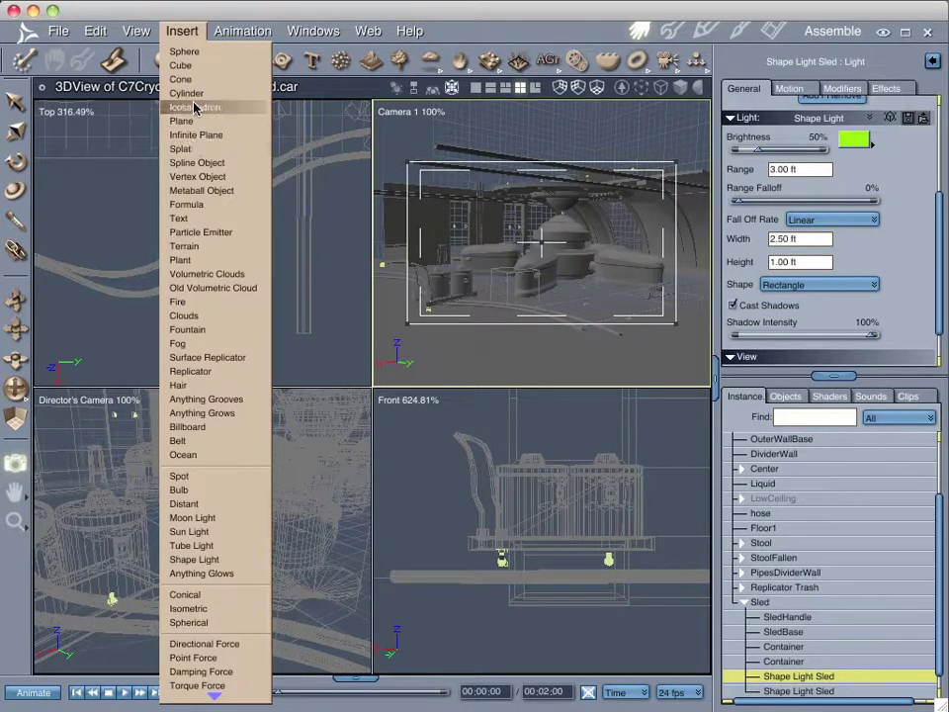
pyautogui.click(201, 493)
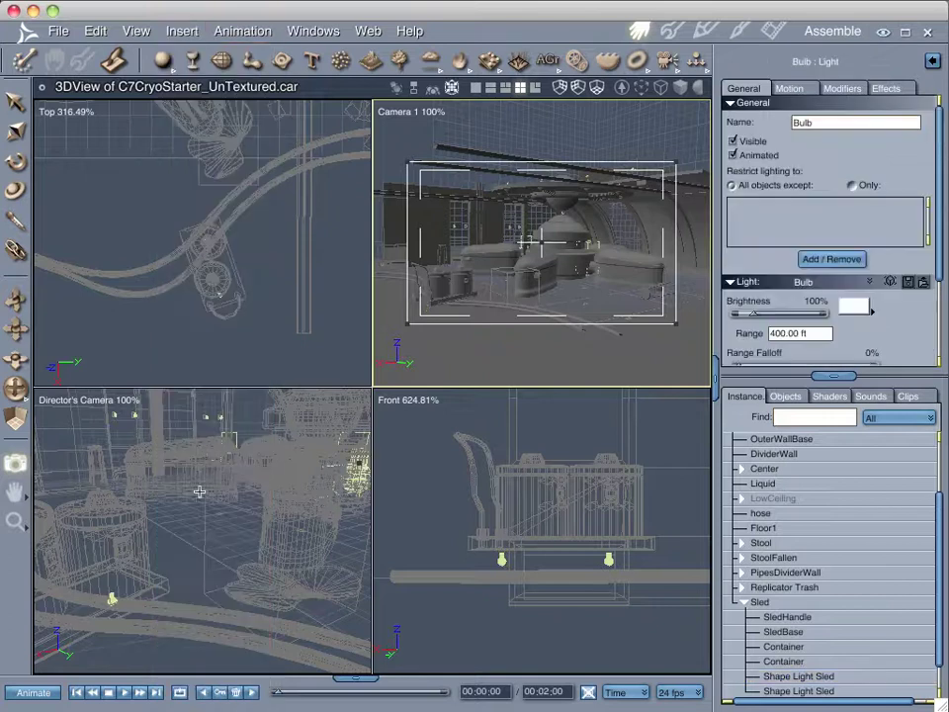
pyautogui.scroll(-5, 259, 297)
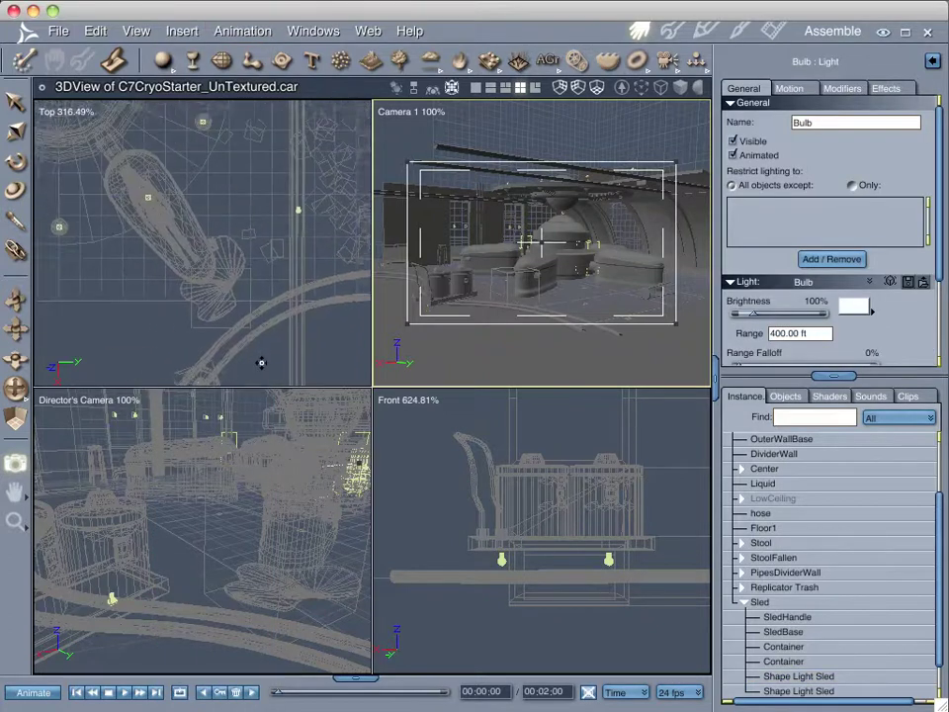
pyautogui.scroll(-2, 213, 228)
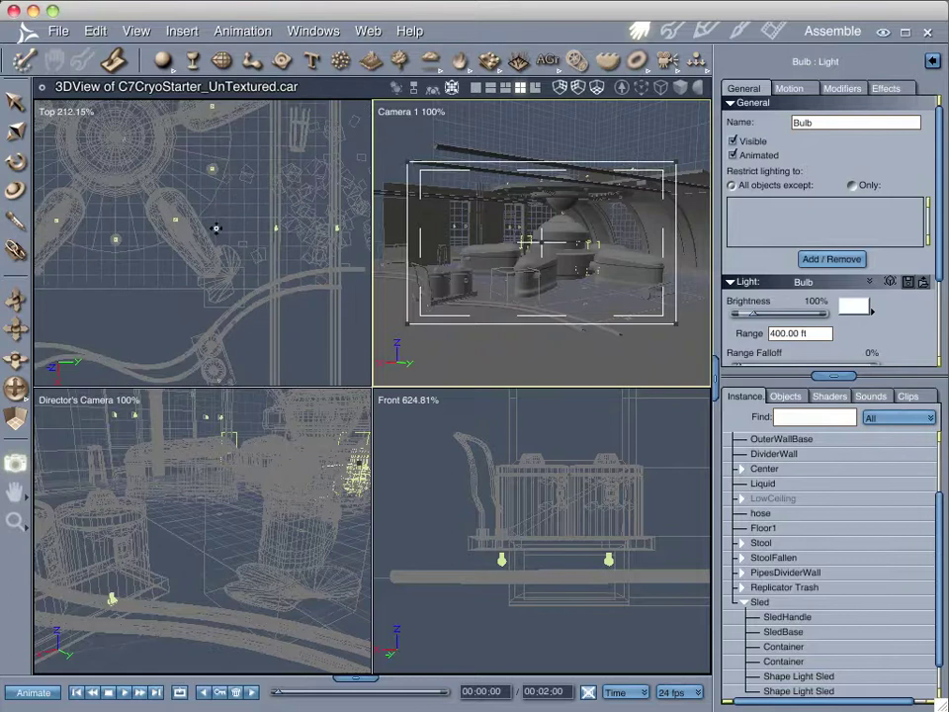
pyautogui.scroll(-2, 237, 312)
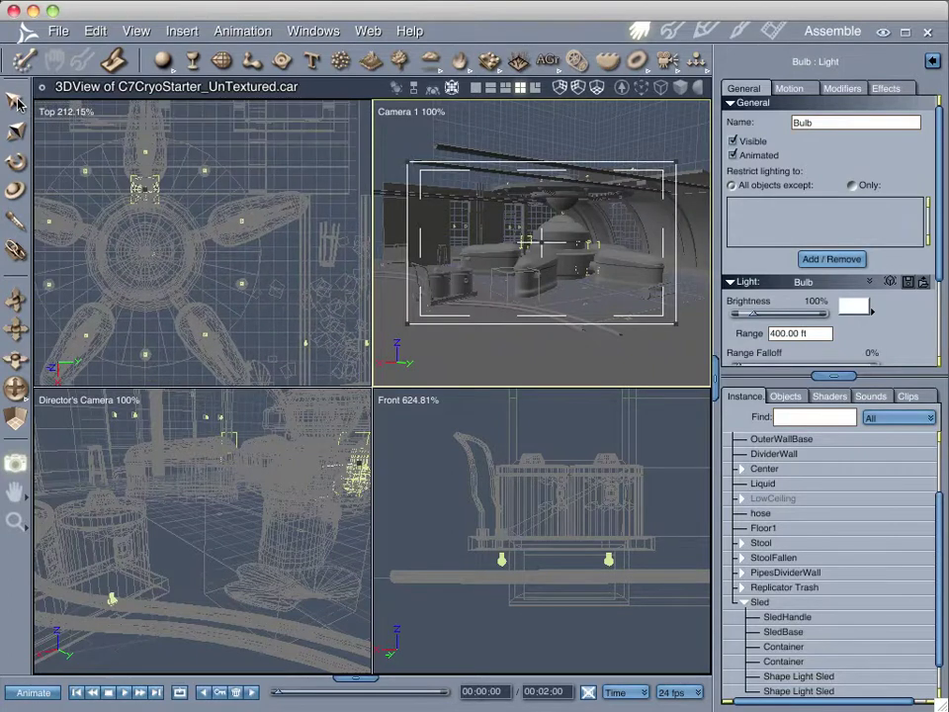
pyautogui.click(144, 188)
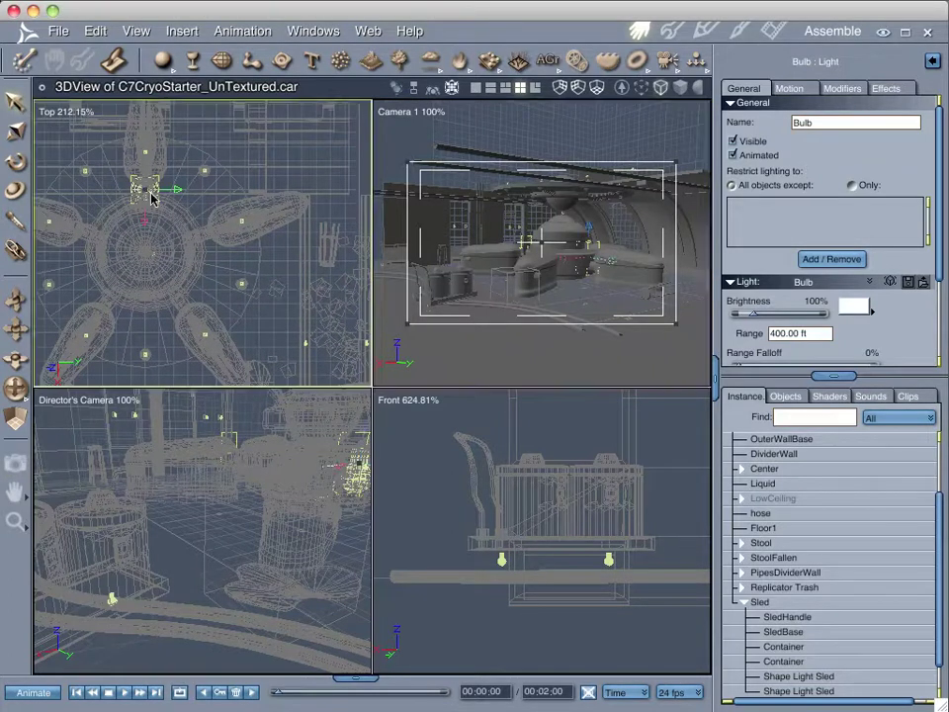
pyautogui.moveTo(144, 188); pyautogui.dragTo(234, 257)
# Move the bulb closer to the small control box on the pod's end and set its overall scale to 10%.
pyautogui.scroll(8, 234, 257)
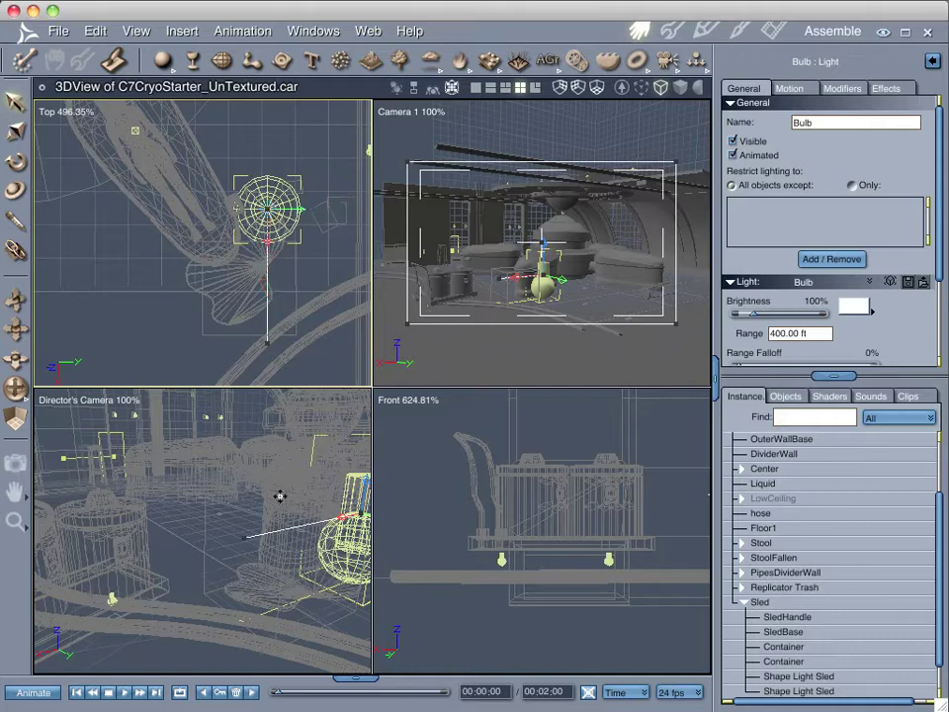
pyautogui.moveTo(278, 499); pyautogui.dragTo(59, 503)
pyautogui.scroll(8, 228, 516)
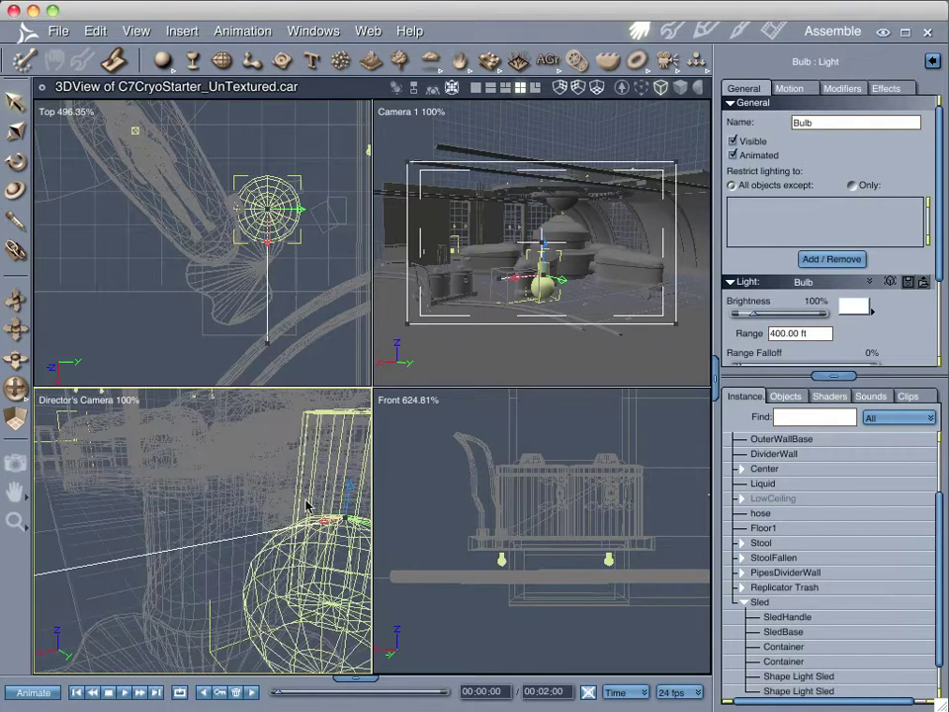
pyautogui.moveTo(228, 523); pyautogui.dragTo(348, 535)
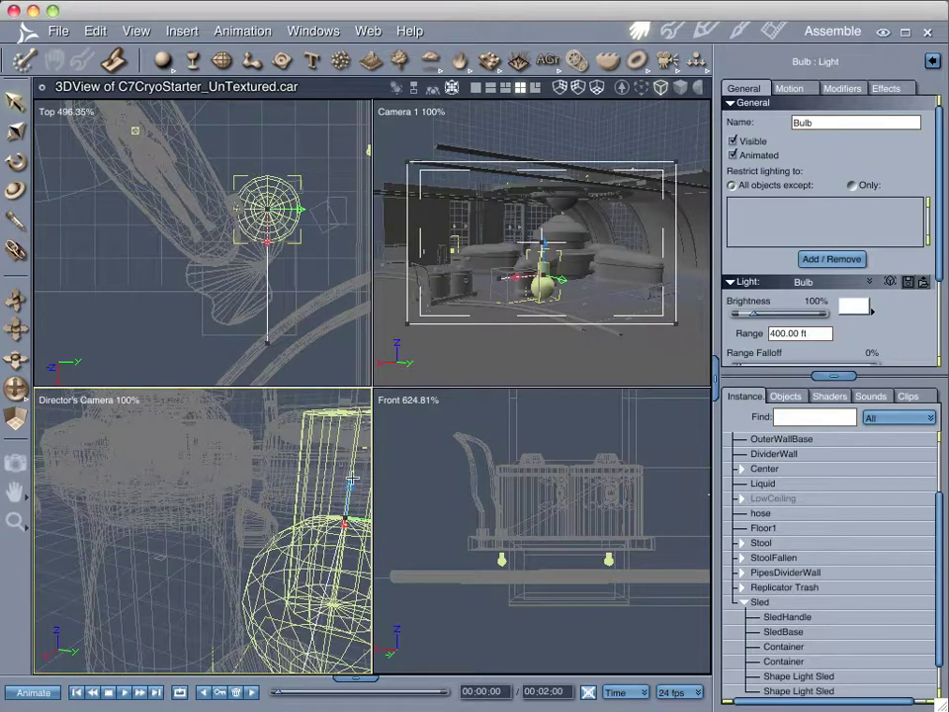
pyautogui.moveTo(345, 517); pyautogui.dragTo(255, 453)
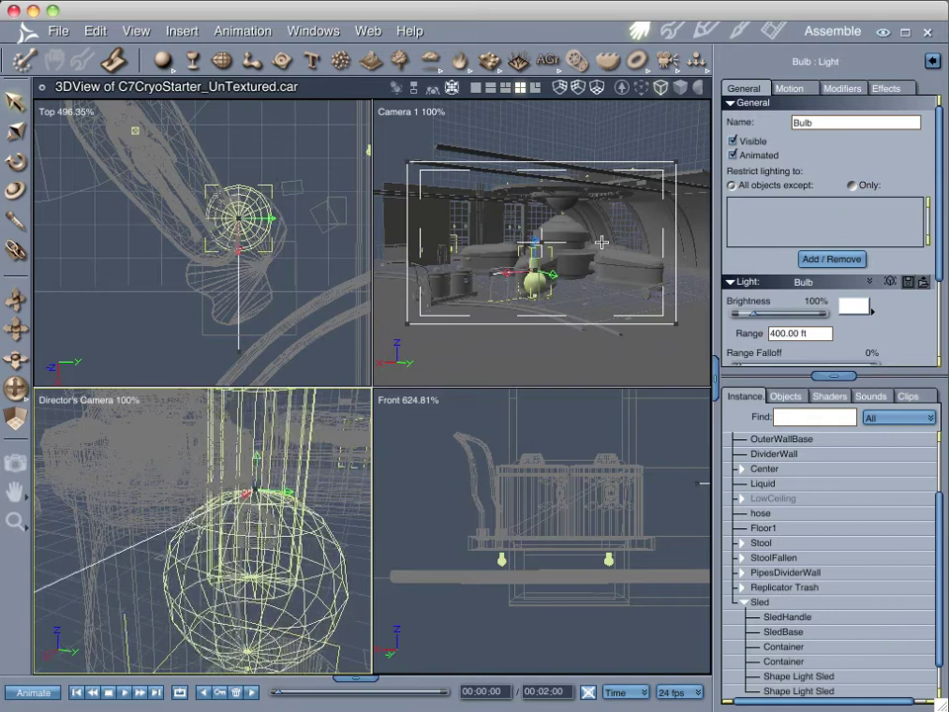
pyautogui.click(790, 89)
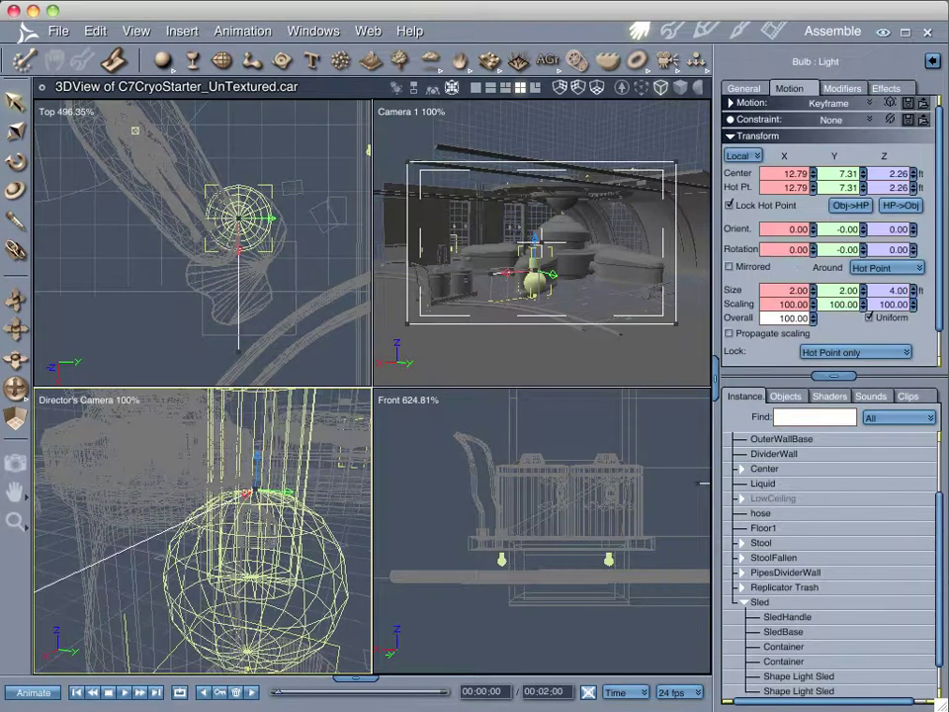
pyautogui.write('10')
pyautogui.press('Return')
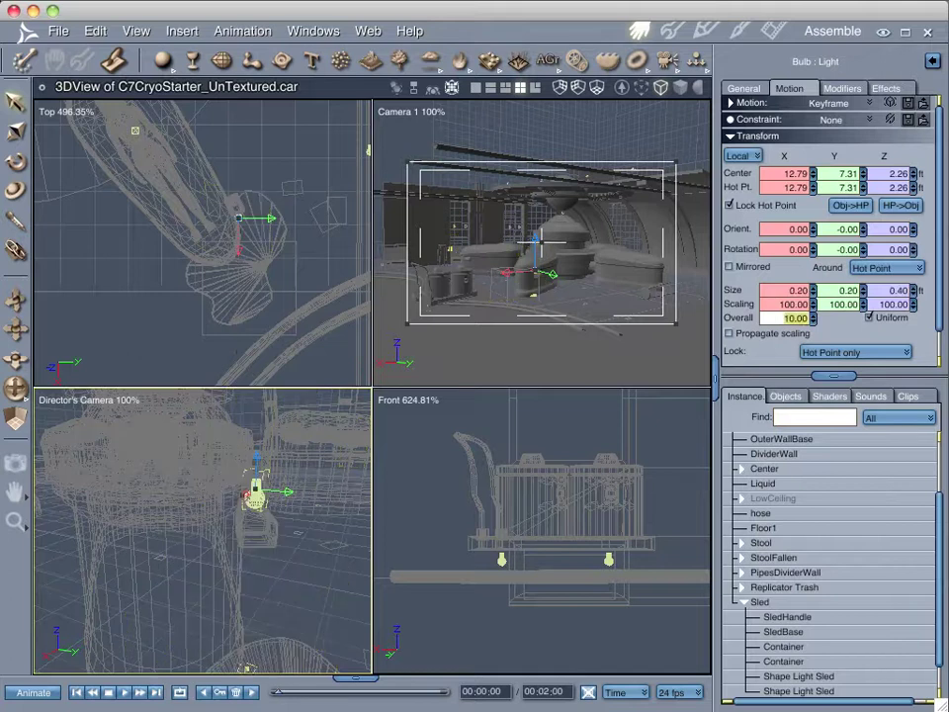
# Fine-tune the bulb's position just above the pod's control box, with its center at X 12.37, Y 7.30 ft.
pyautogui.moveTo(188, 529); pyautogui.dragTo(140, 501)
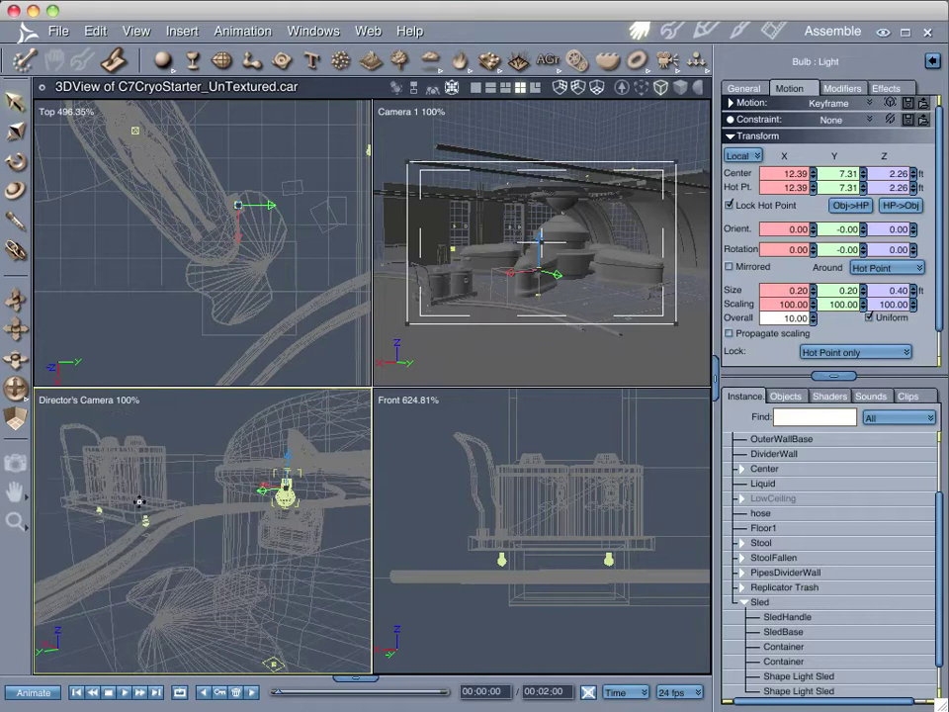
pyautogui.moveTo(266, 486); pyautogui.dragTo(150, 502)
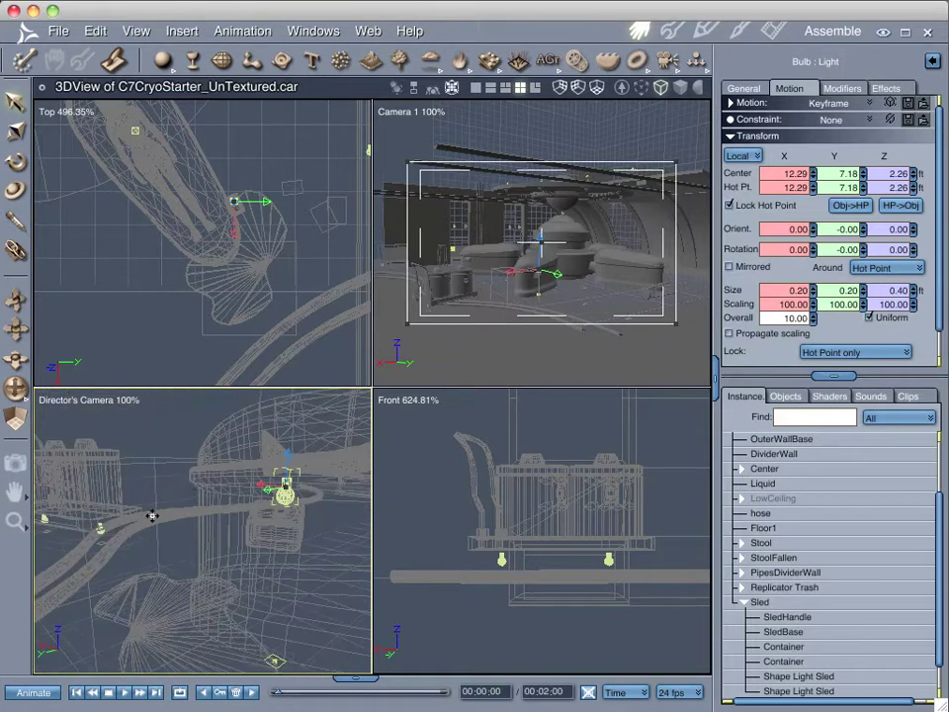
pyautogui.moveTo(256, 481); pyautogui.dragTo(282, 552)
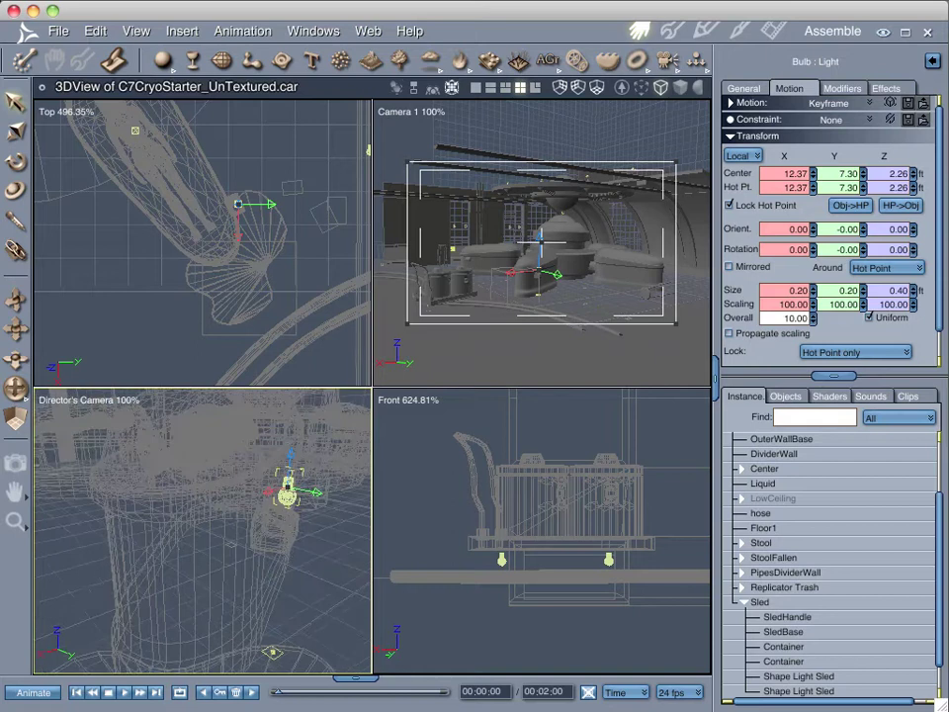
# Set the bulb's brightness to 121% and its light color to orange-red.
pyautogui.click(744, 88)
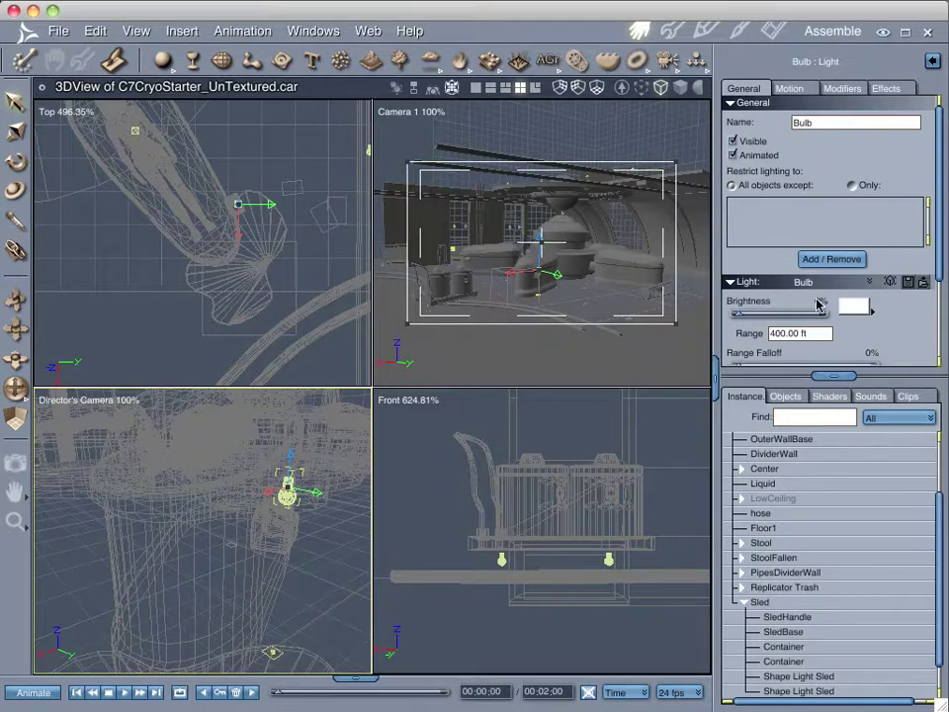
pyautogui.click(813, 302)
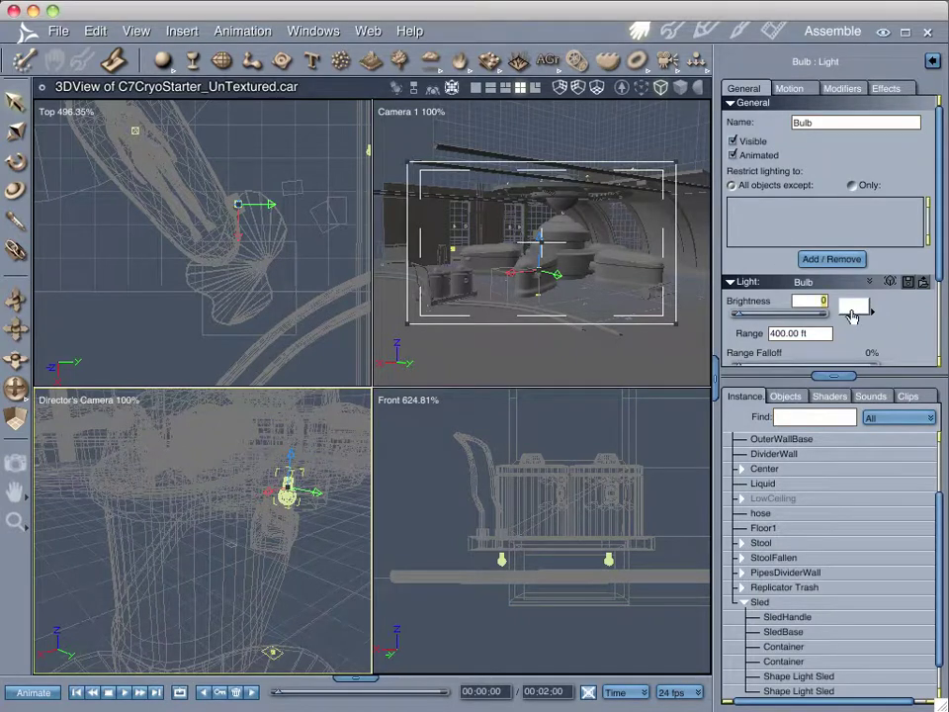
pyautogui.write('2000')
pyautogui.press('Return')
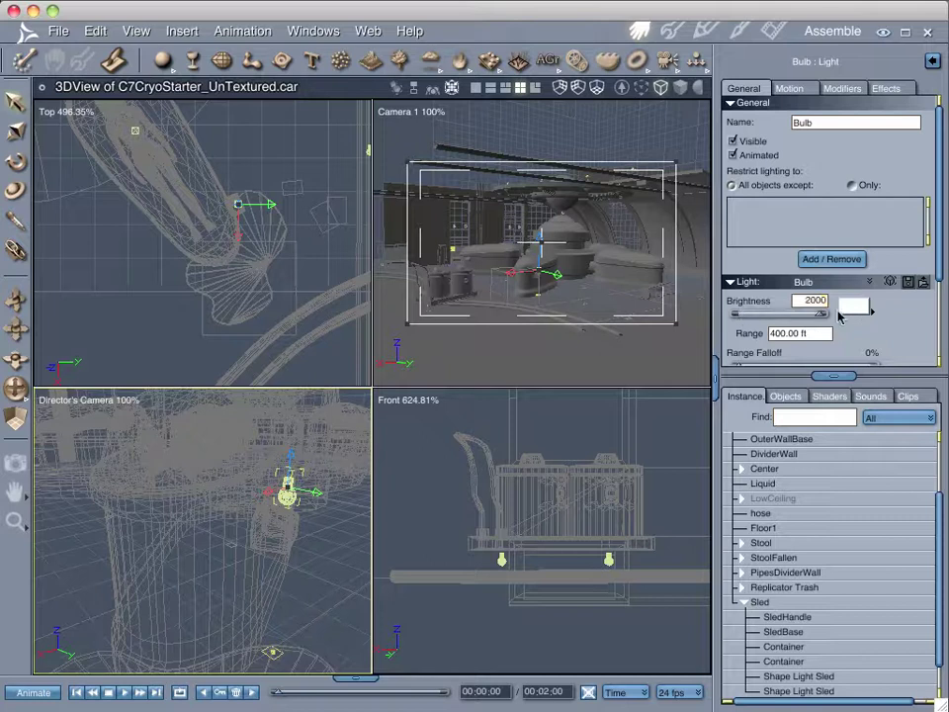
pyautogui.moveTo(821, 315); pyautogui.dragTo(754, 319)
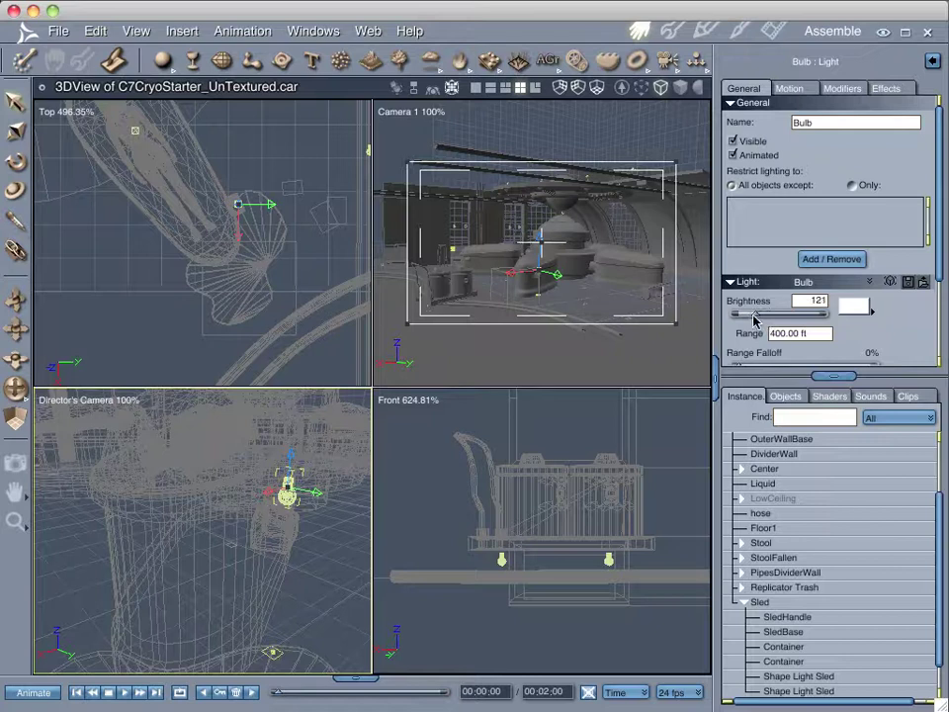
pyautogui.click(853, 307)
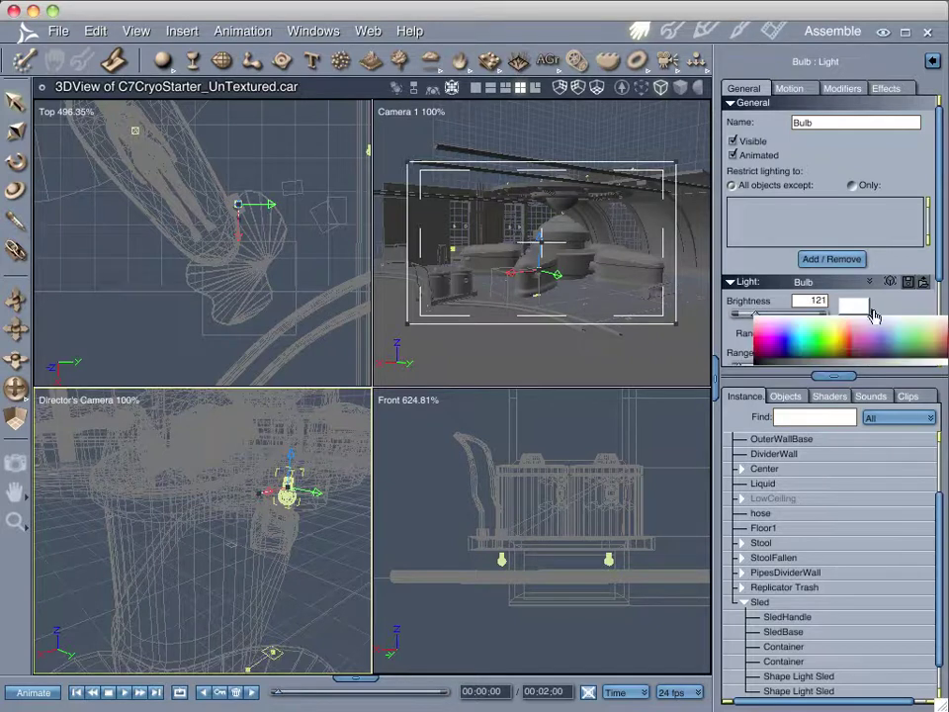
pyautogui.click(847, 345)
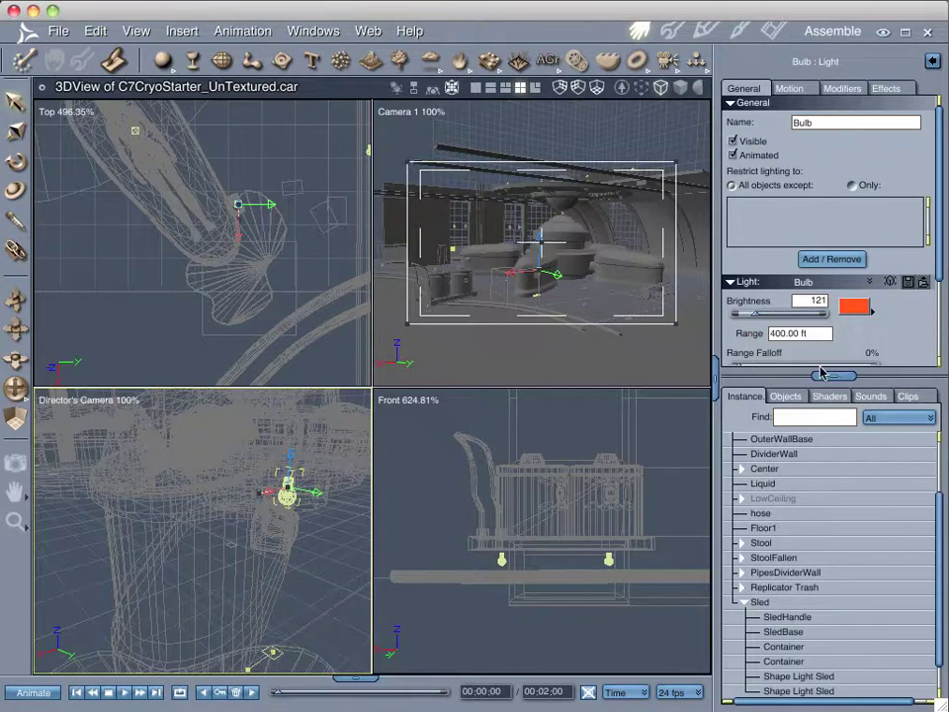
# Set the bulb's range falloff to 100% and its range to 2.00 ft.
pyautogui.moveTo(840, 375); pyautogui.dragTo(840, 520)
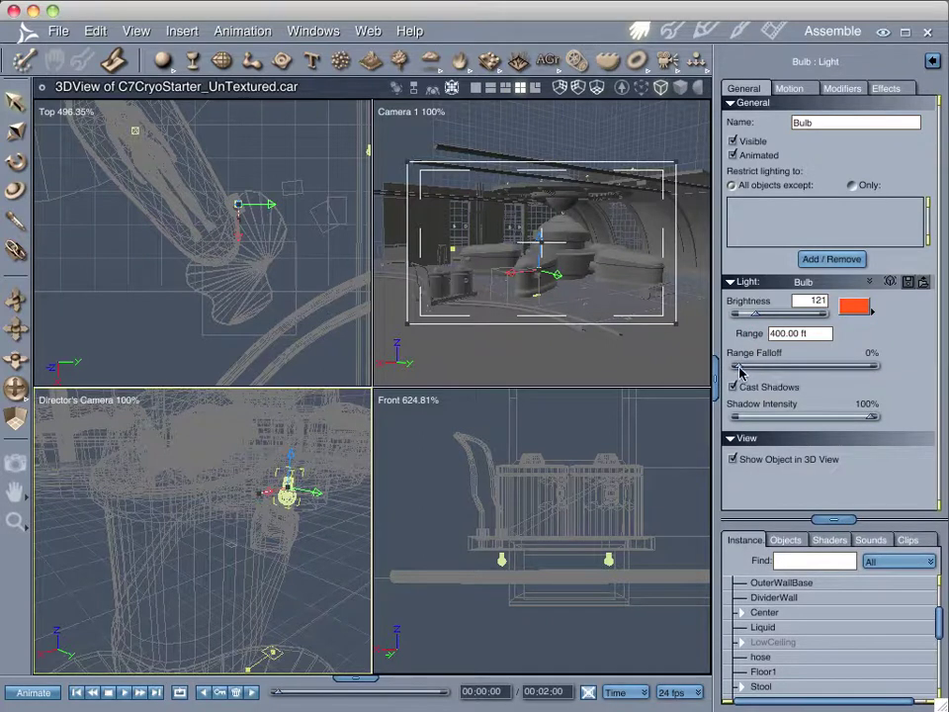
pyautogui.moveTo(737, 366); pyautogui.dragTo(872, 365)
pyautogui.press('Tab')
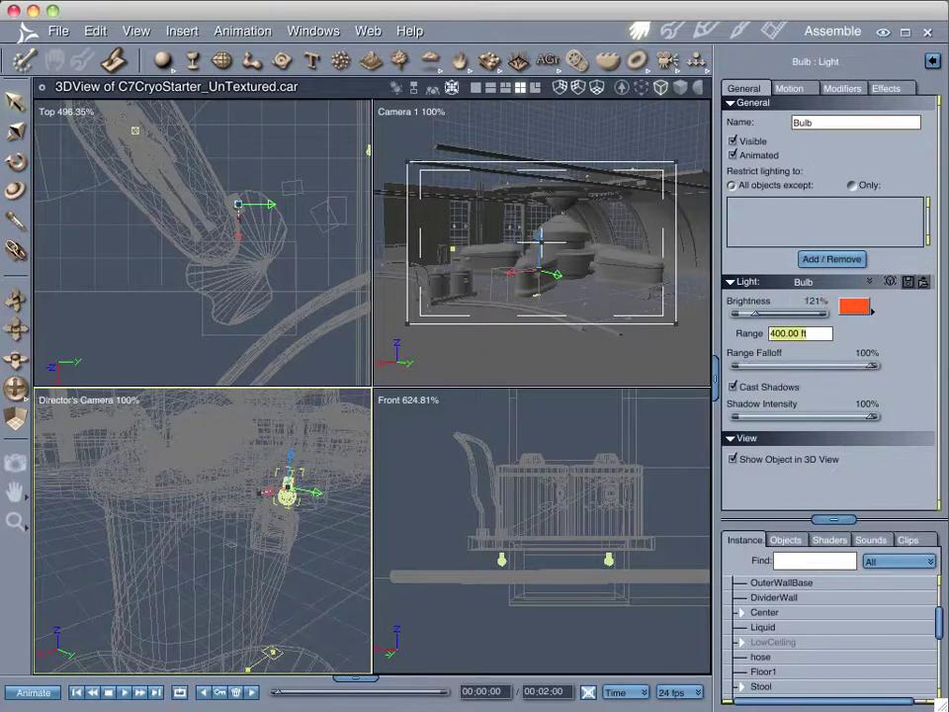
pyautogui.write('20')
pyautogui.press('Return')
# Test-render the pod's control box in the Director's Camera and the whole frame in Camera 1.
pyautogui.moveTo(300, 537); pyautogui.dragTo(268, 552)
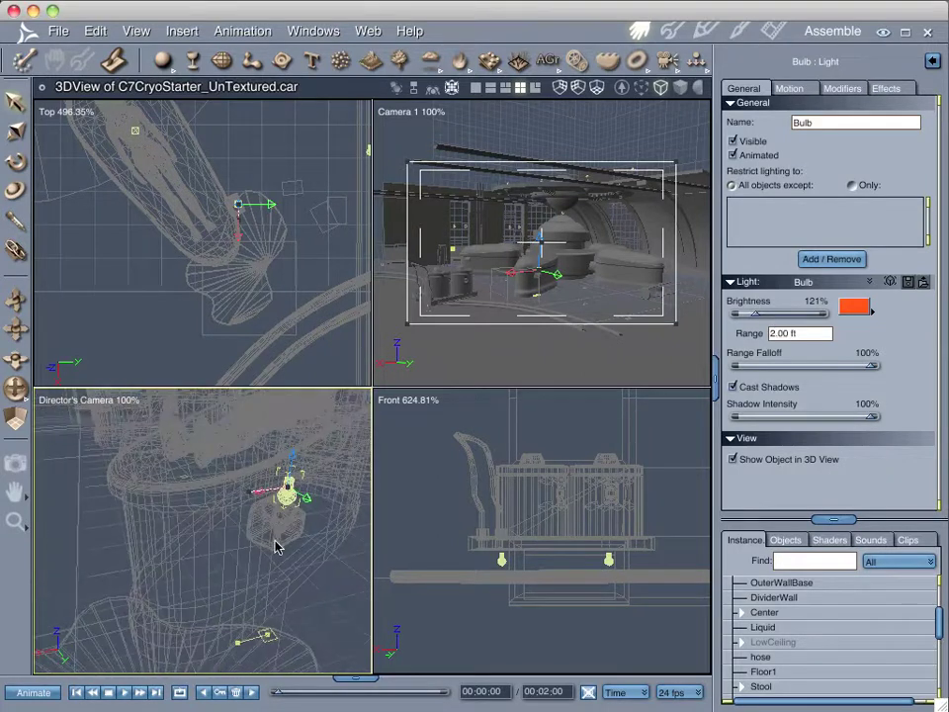
pyautogui.press('ctrl')
pyautogui.moveTo(316, 441); pyautogui.dragTo(198, 600)
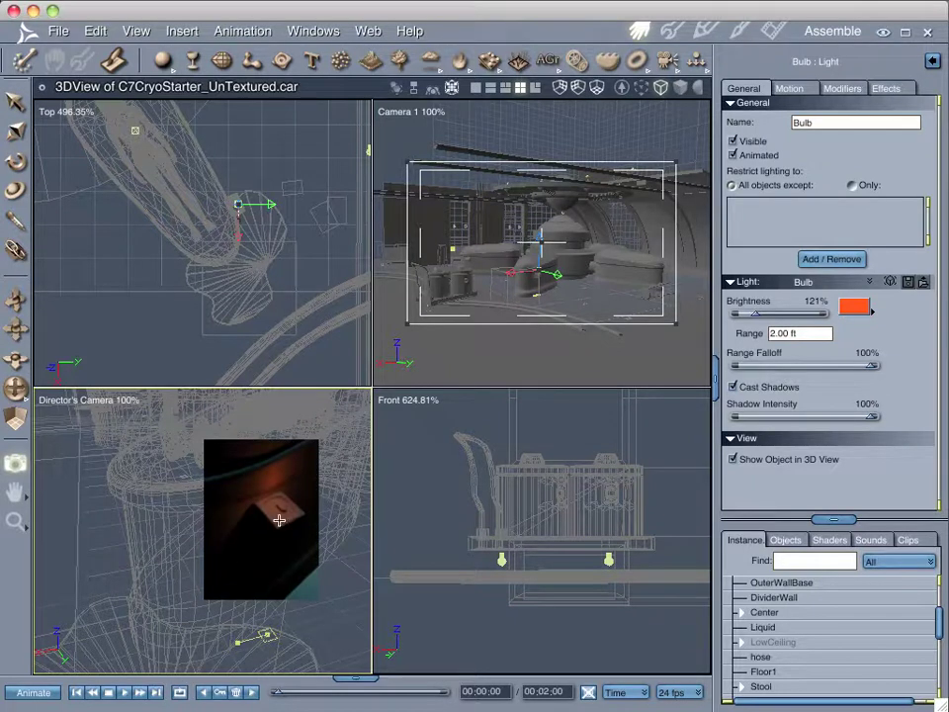
pyautogui.moveTo(677, 169); pyautogui.dragTo(401, 333)
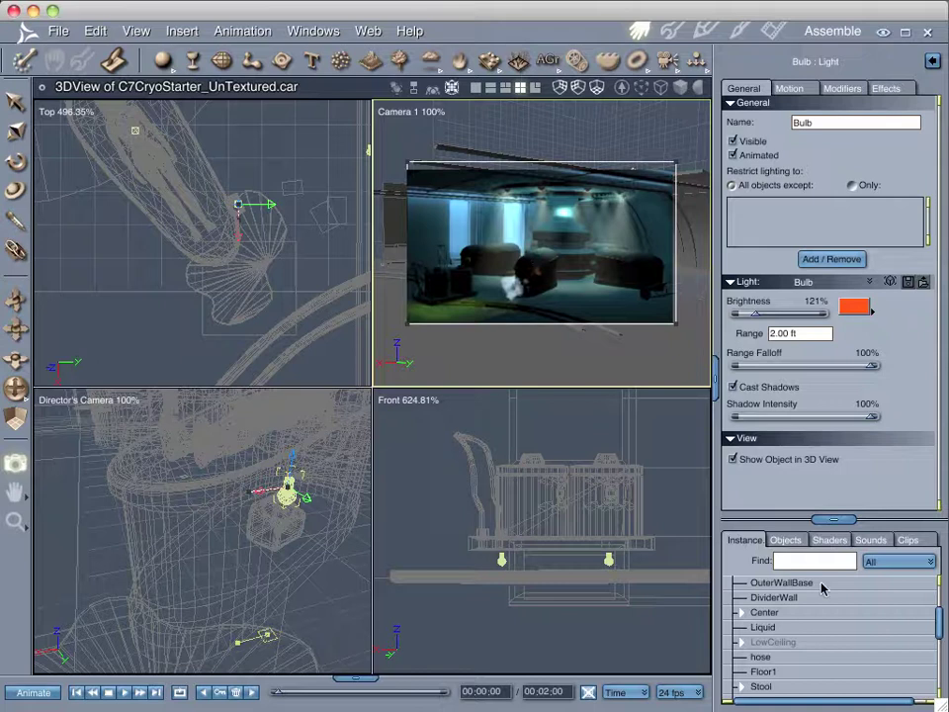
# Enlarge the instance list, collapse the Sled and Station groups, and expand the Lights group.
pyautogui.moveTo(833, 520); pyautogui.dragTo(831, 404)
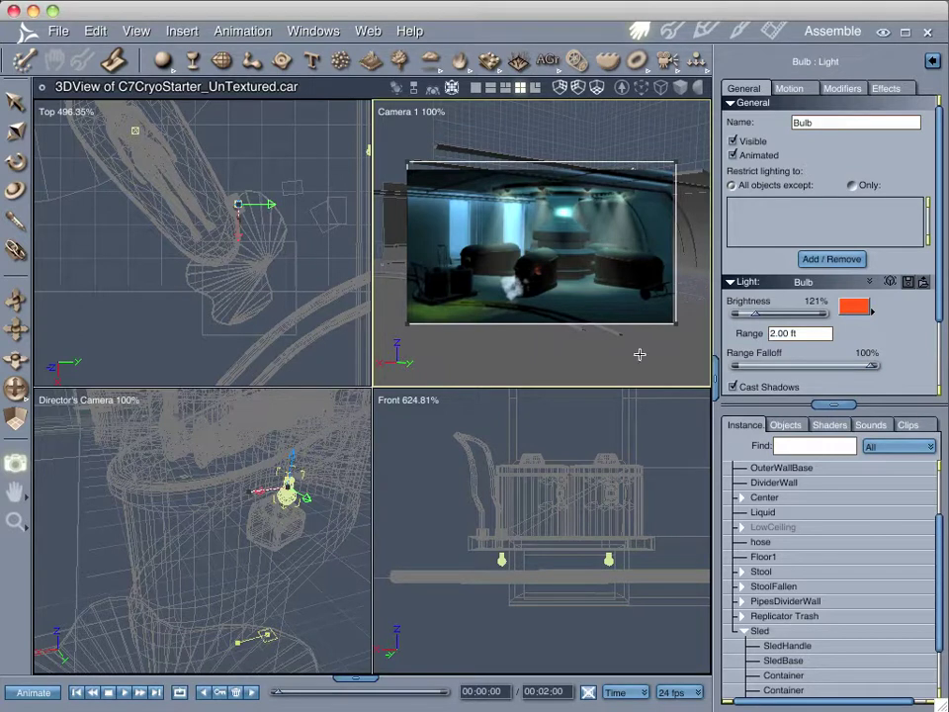
pyautogui.scroll(-2, 824, 598)
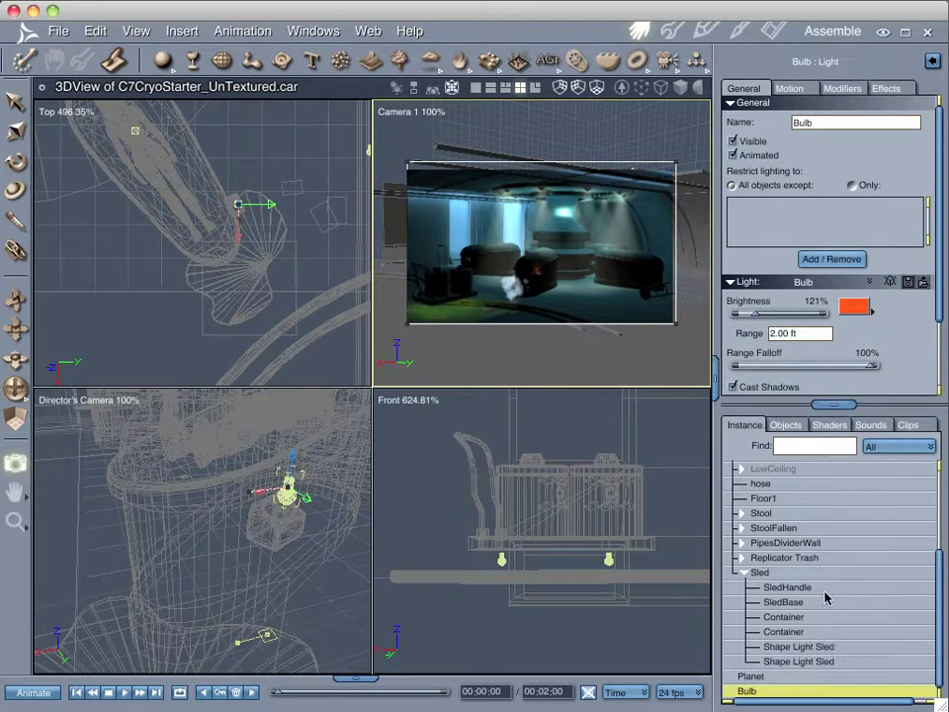
pyautogui.click(747, 574)
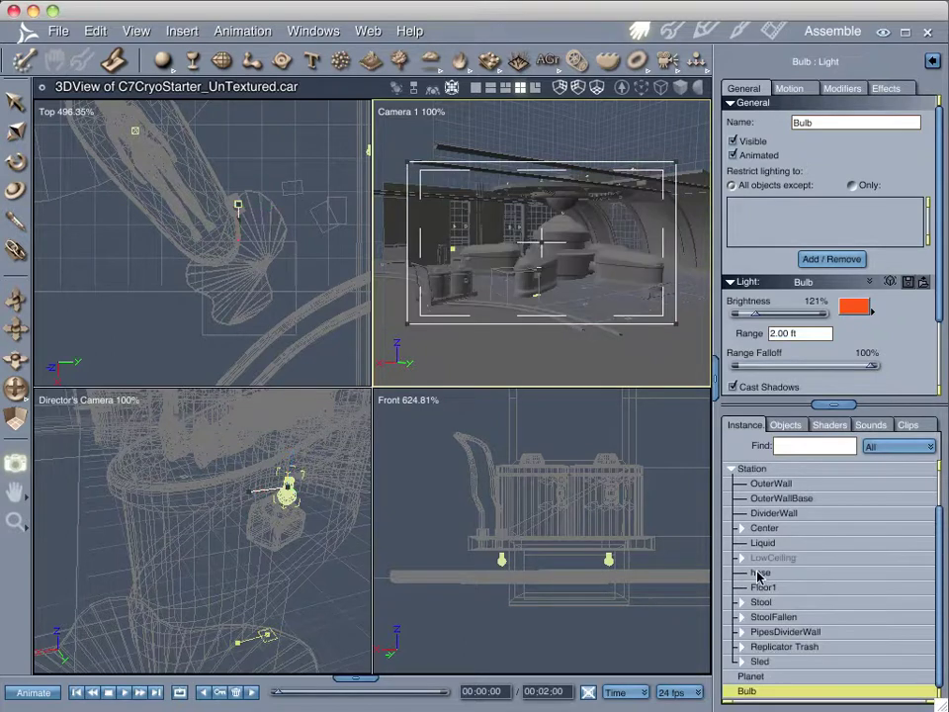
pyautogui.scroll(2, 746, 529)
pyautogui.click(742, 513)
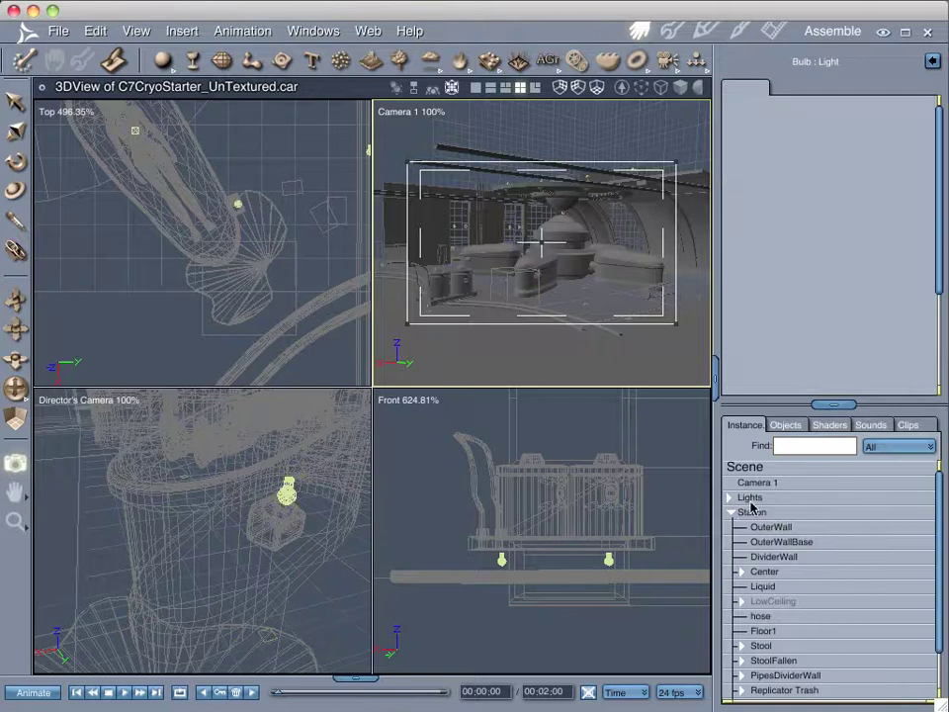
pyautogui.click(730, 512)
pyautogui.click(730, 498)
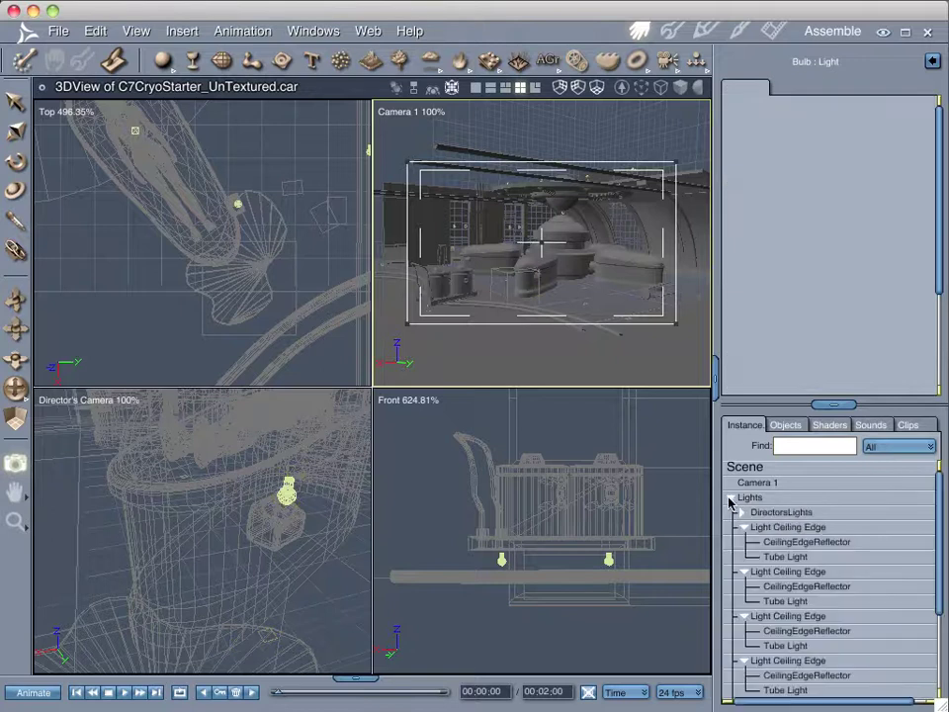
# Select both EdgeLight groups, review the Master Light options for them, and close the dialog without applying anything.
pyautogui.scroll(-5, 795, 532)
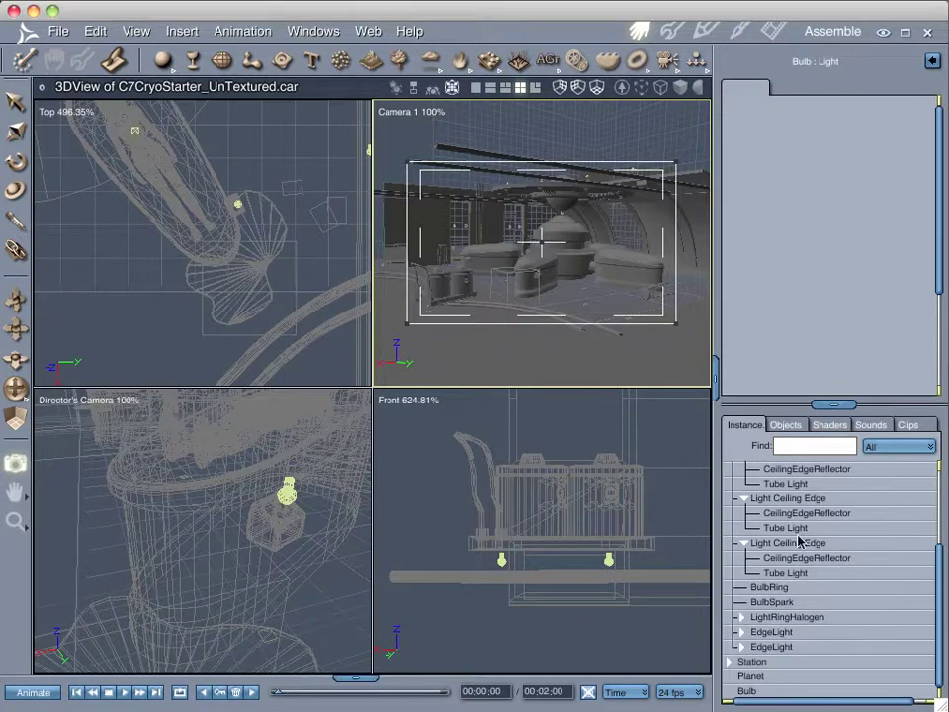
pyautogui.click(782, 632)
pyautogui.keyDown('shift'); pyautogui.click(773, 646); pyautogui.keyUp('shift')
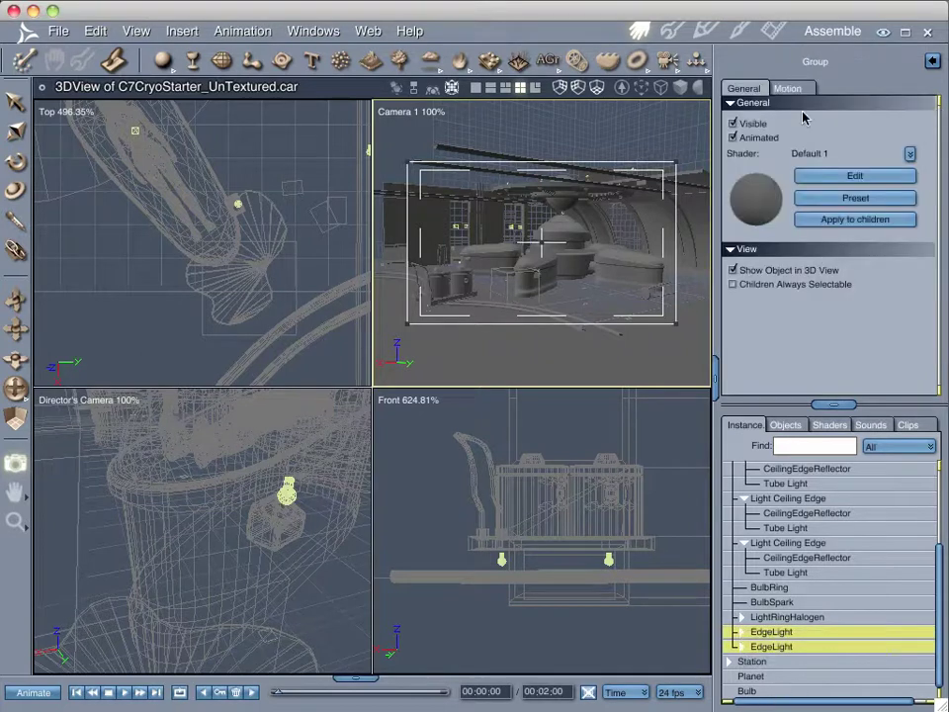
pyautogui.click(96, 32)
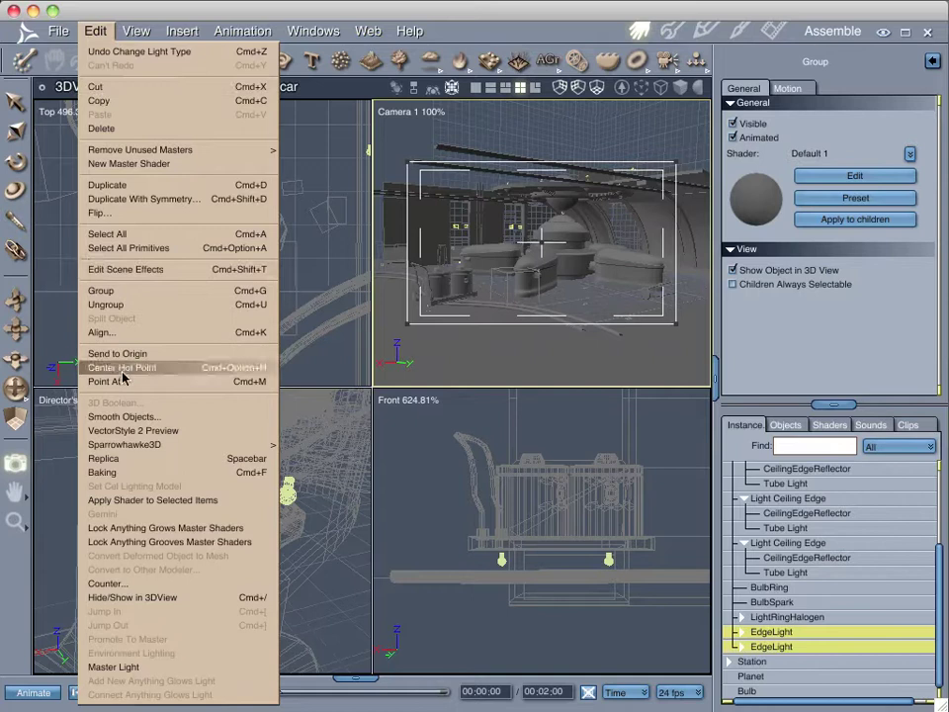
pyautogui.moveTo(126, 446)
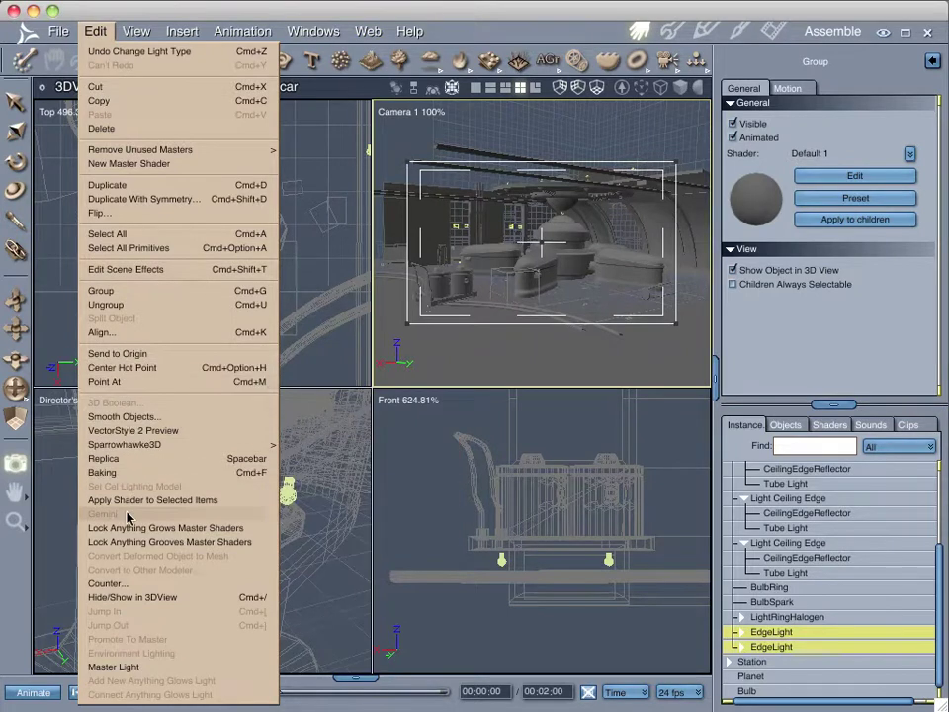
pyautogui.click(126, 669)
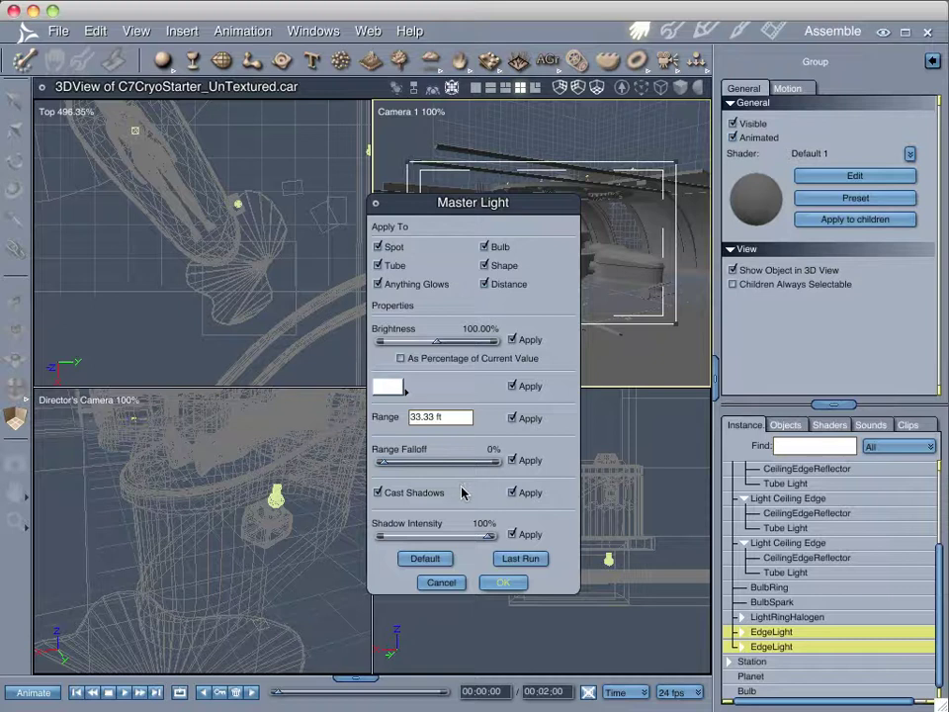
pyautogui.click(454, 584)
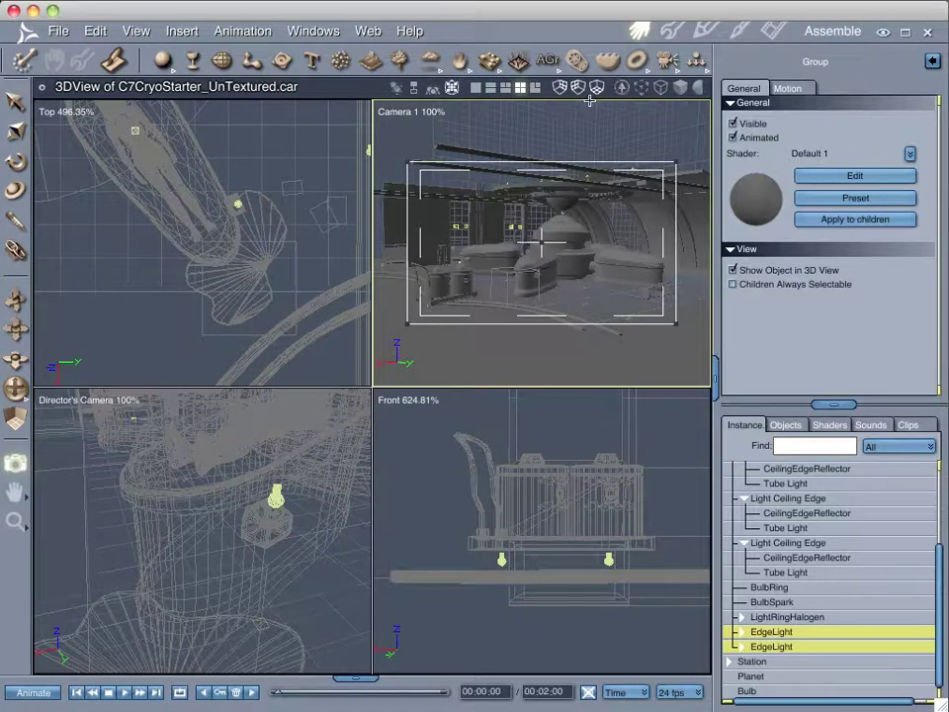
# Switch to a single Camera 1 viewport and show the Shaders section of the browser.
pyautogui.click(476, 88)
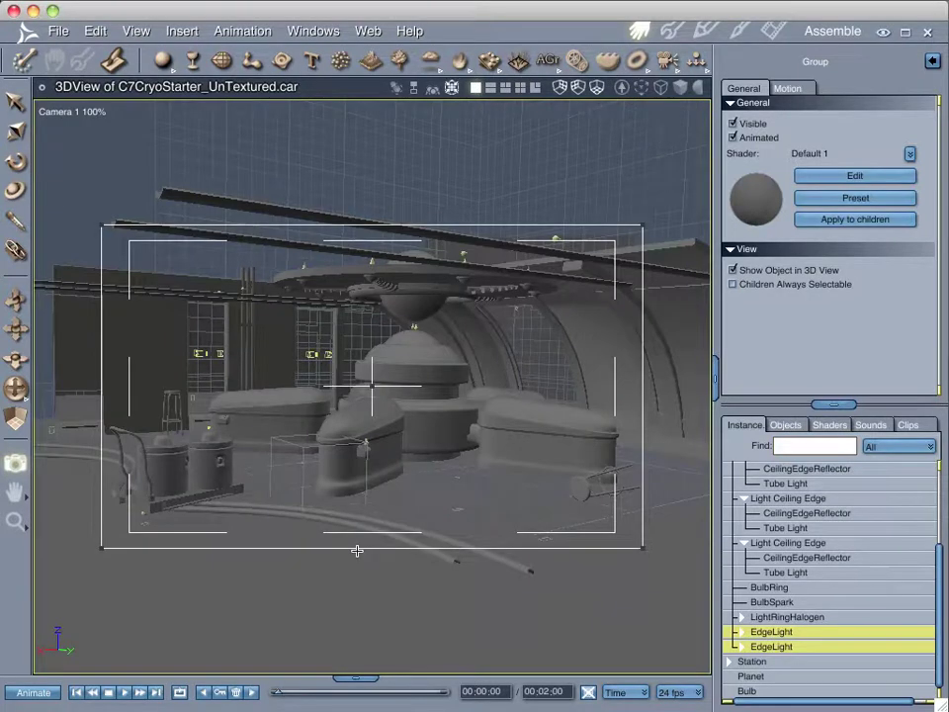
pyautogui.click(376, 662)
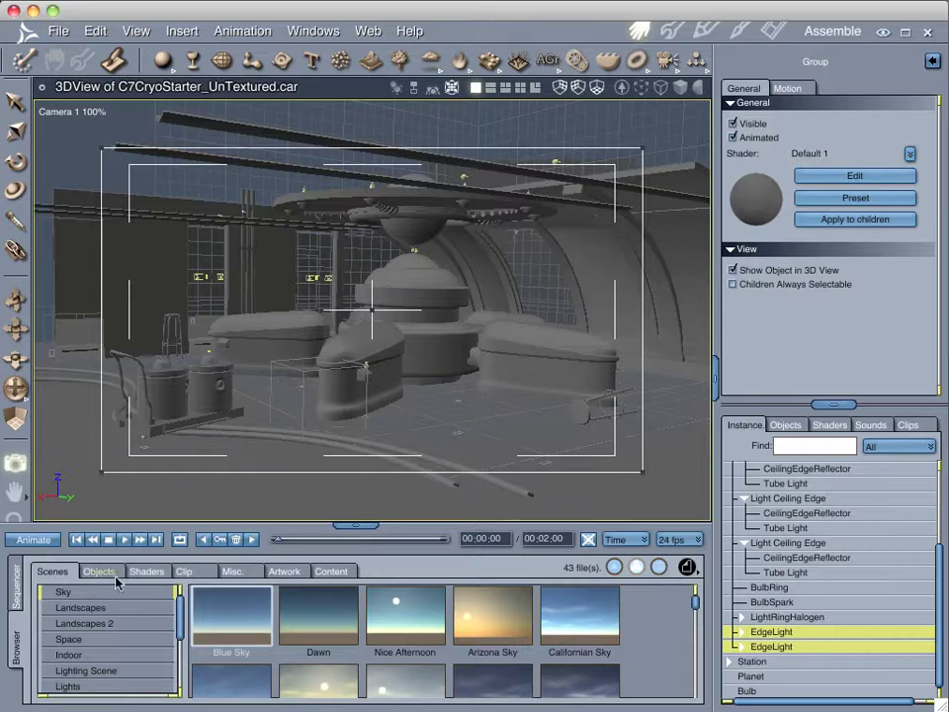
pyautogui.click(146, 574)
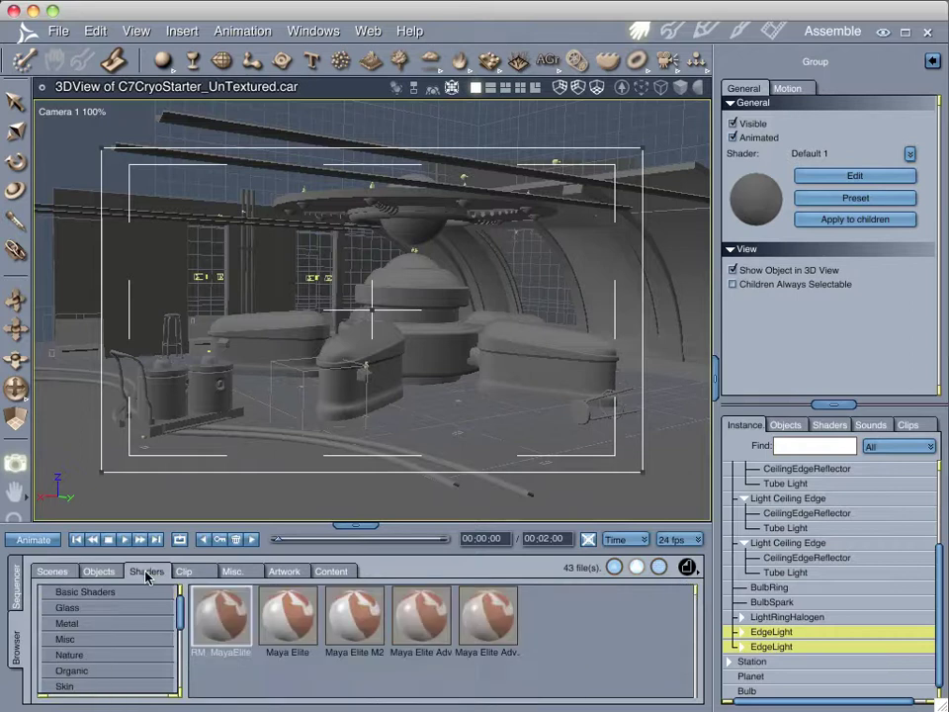
# Add the C7Shaders folder to the shader browser, with Shaders as the kind of files to display.
pyautogui.click(687, 567)
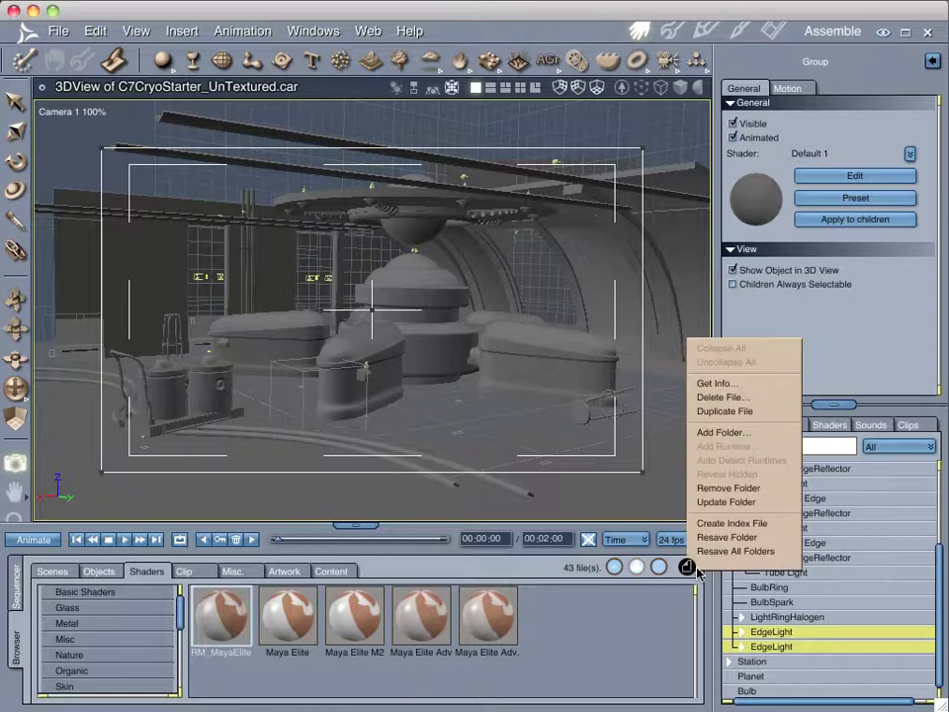
pyautogui.click(704, 433)
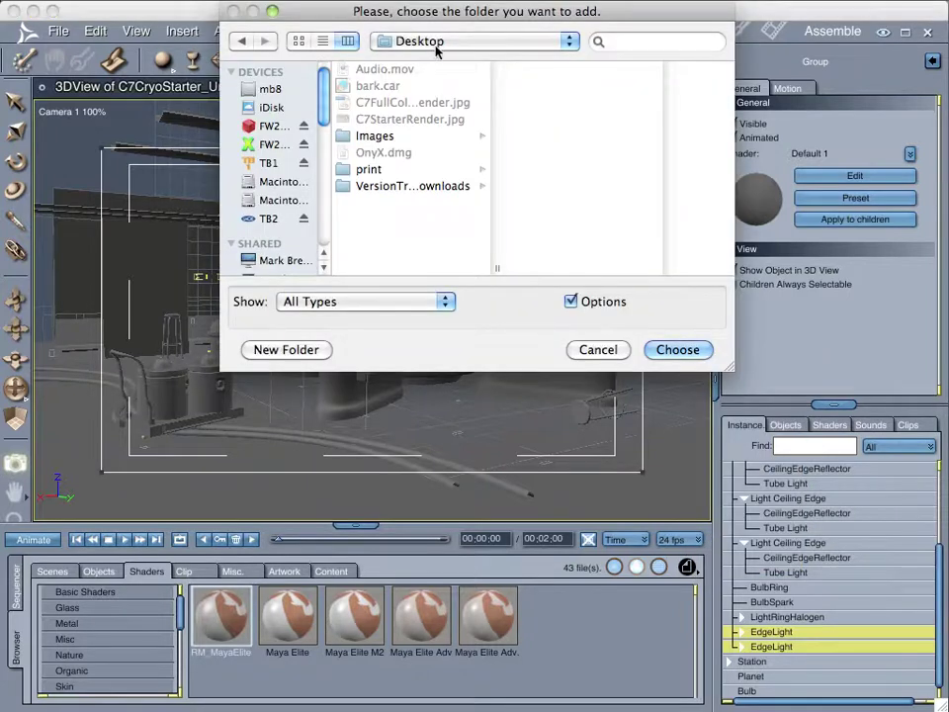
pyautogui.click(436, 41)
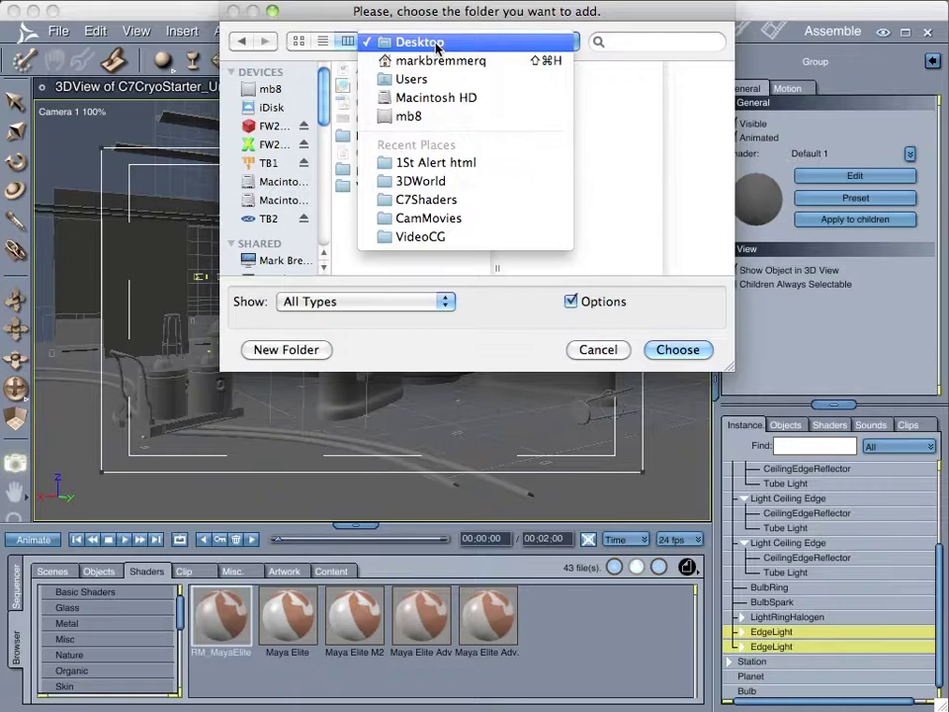
pyautogui.click(436, 205)
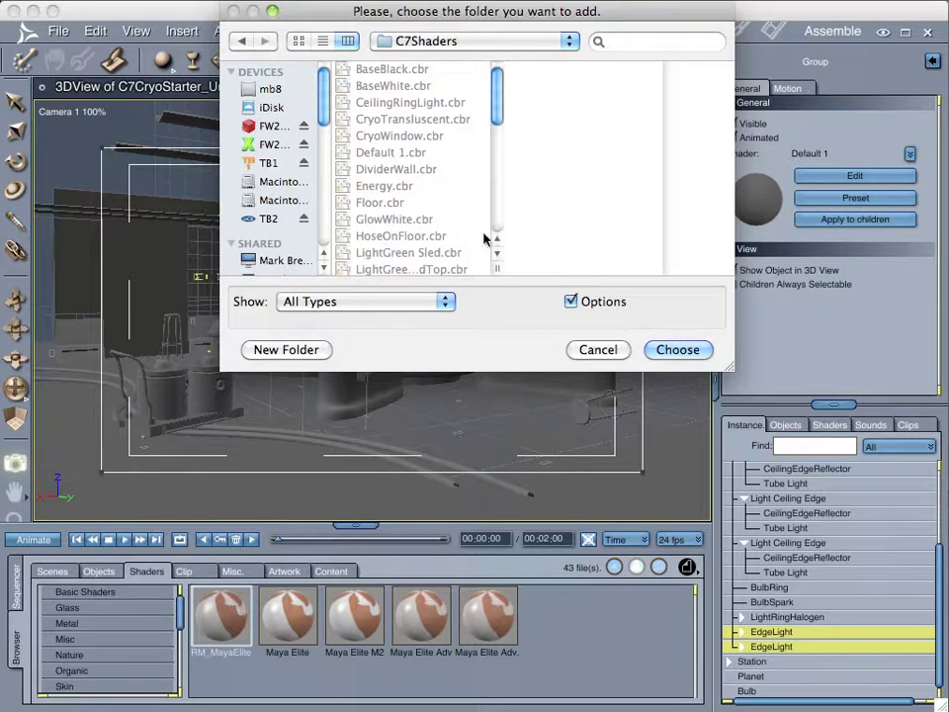
pyautogui.click(679, 351)
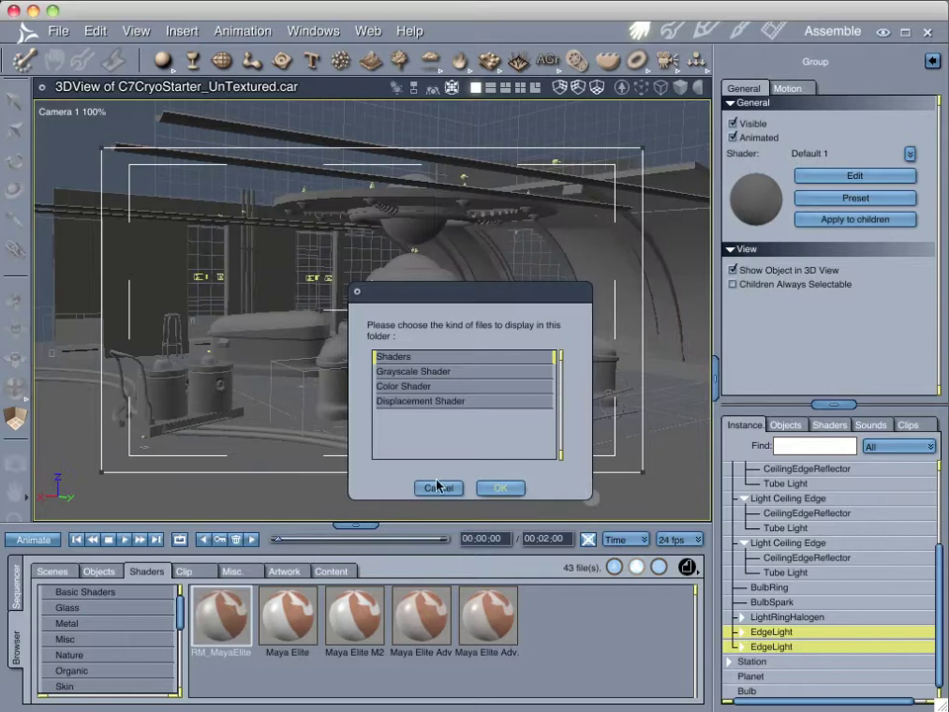
pyautogui.click(491, 487)
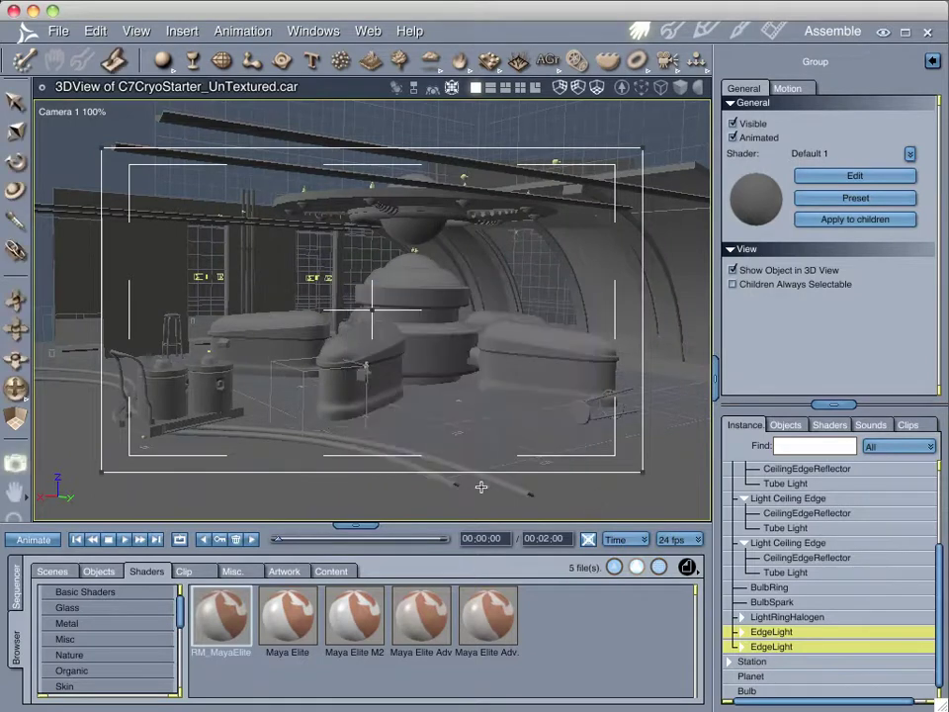
# Look through the shader thumbnails in the C7Shaders folder and enlarge the browser area.
pyautogui.scroll(-5, 139, 653)
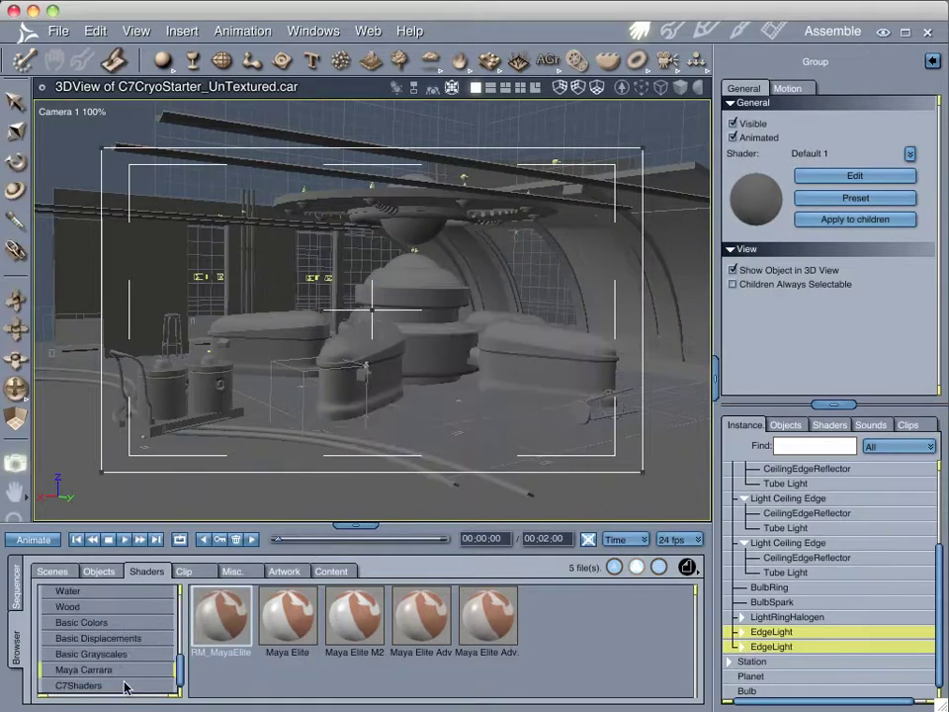
pyautogui.click(79, 685)
pyautogui.scroll(-5, 381, 626)
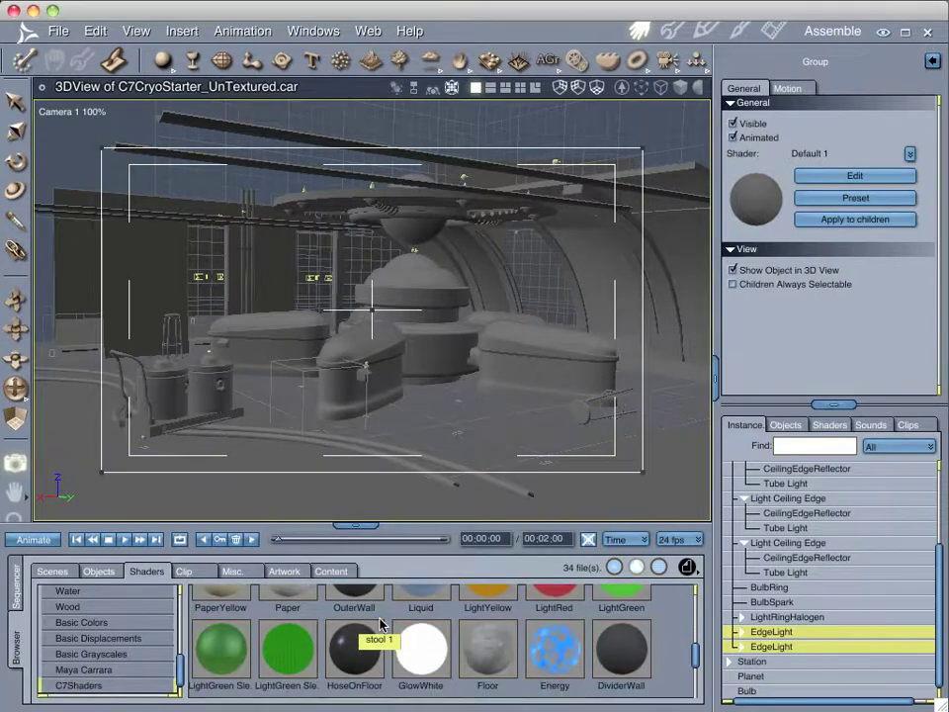
pyautogui.scroll(8, 380, 625)
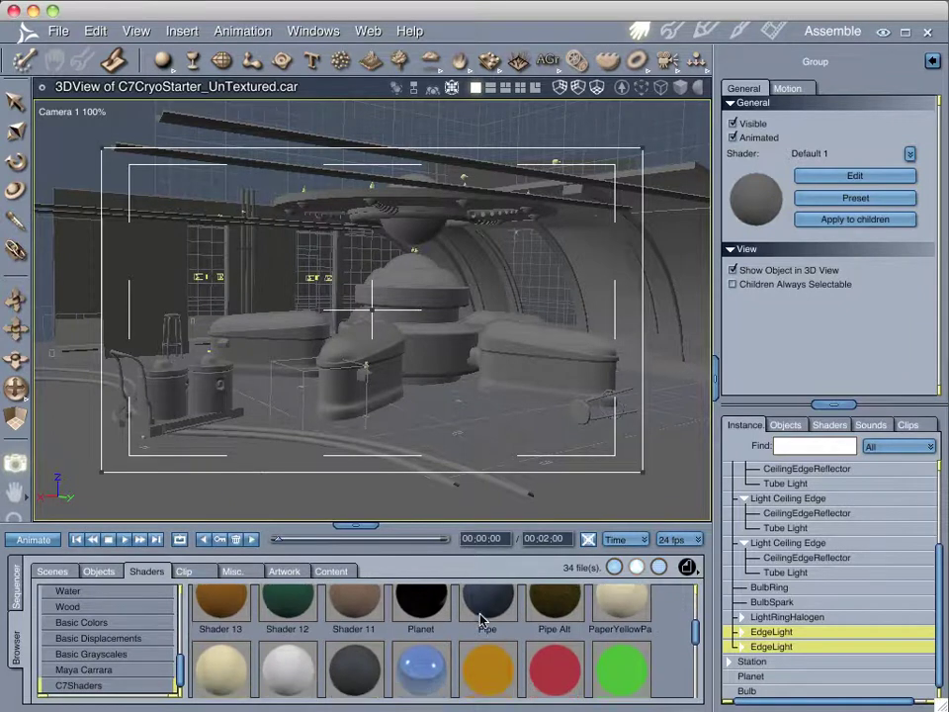
pyautogui.scroll(-1, 481, 620)
pyautogui.scroll(-1, 482, 620)
pyautogui.scroll(2, 481, 620)
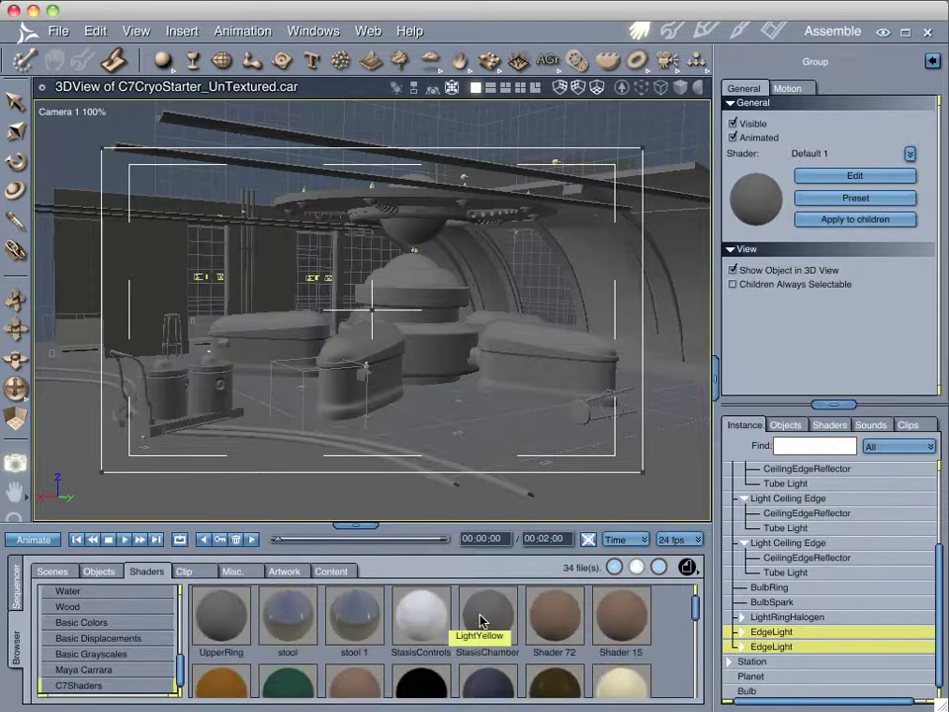
pyautogui.scroll(-2, 482, 620)
pyautogui.moveTo(356, 524); pyautogui.dragTo(357, 478)
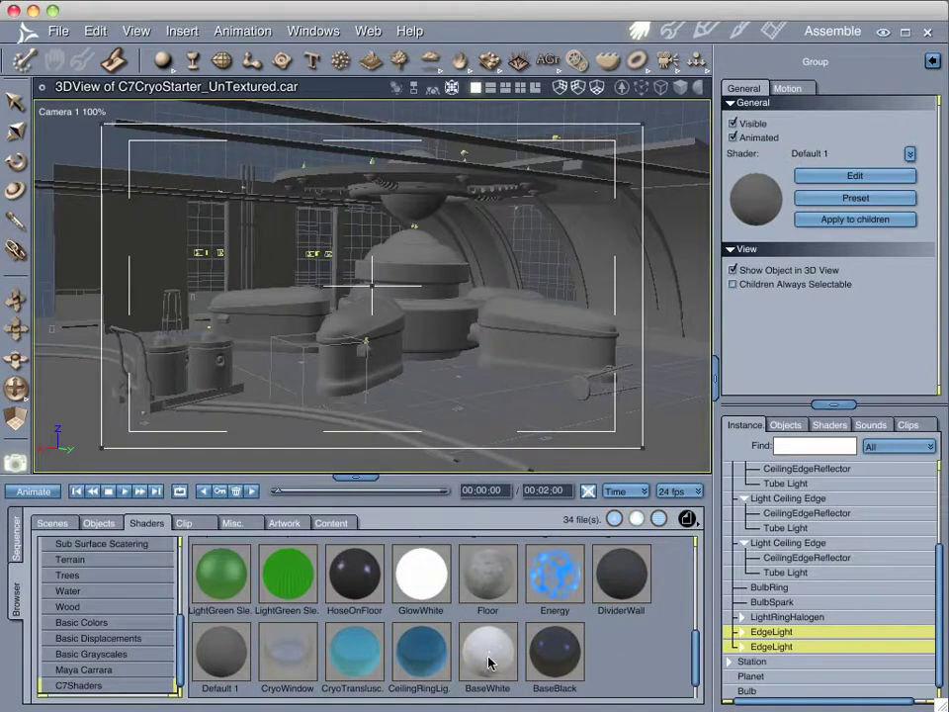
# Apply the BaseWhite shader from the C7Shaders folder to the sled container nearest the handle.
pyautogui.scroll(1, 489, 663)
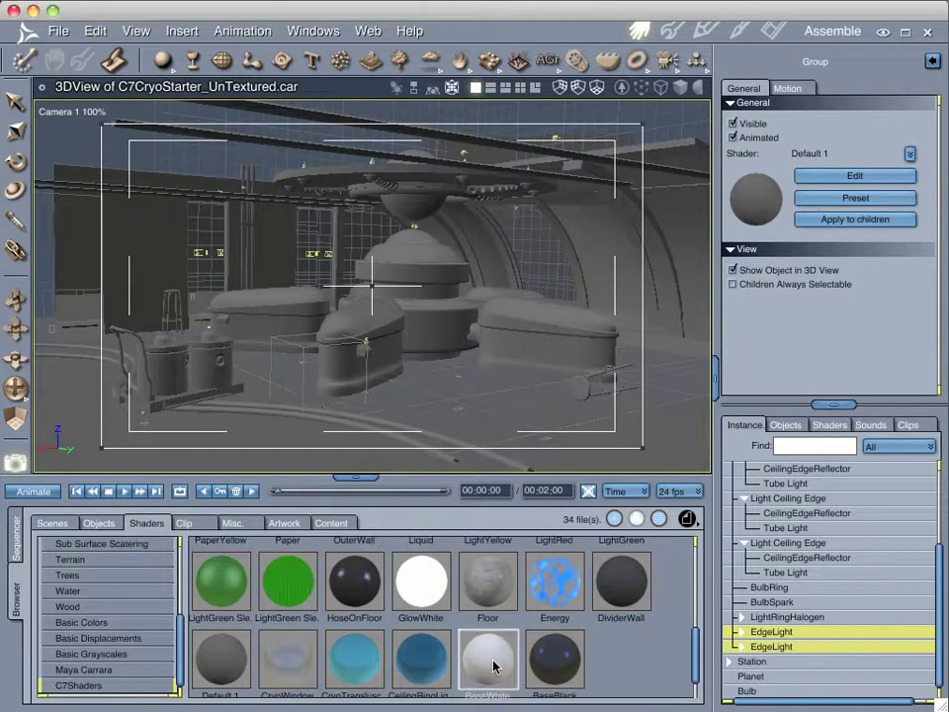
pyautogui.moveTo(494, 668); pyautogui.dragTo(250, 328)
pyautogui.moveTo(595, 260); pyautogui.dragTo(345, 374)
pyautogui.scroll(-1, 395, 664)
pyautogui.moveTo(488, 655); pyautogui.dragTo(178, 384)
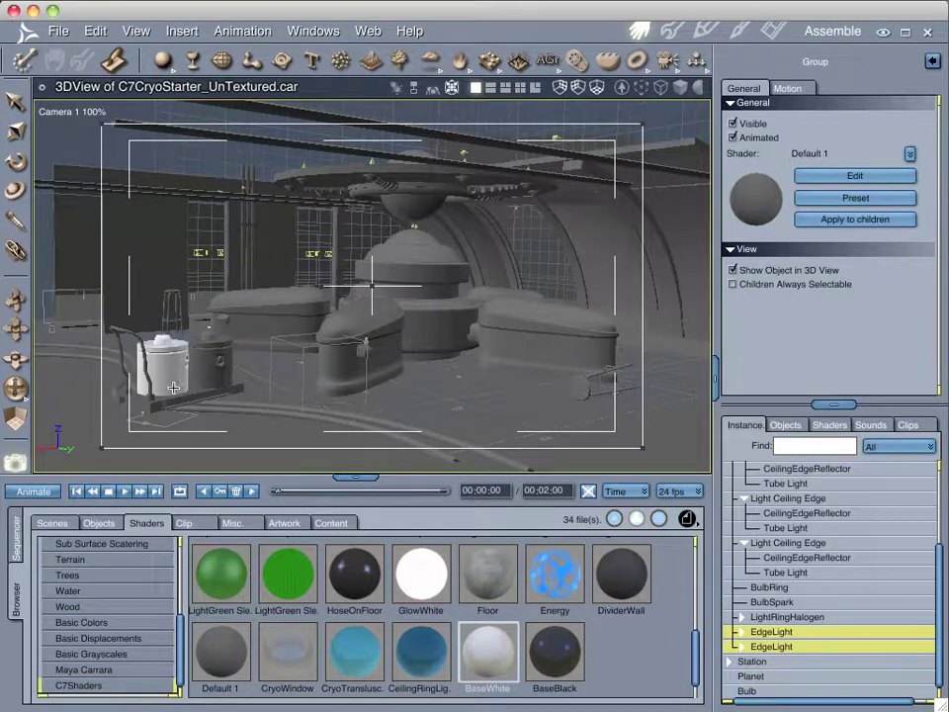
# Test-render the sled area in Camera 1 and render the full scene with the Photorealistic renderer.
pyautogui.moveTo(218, 312); pyautogui.dragTo(119, 417)
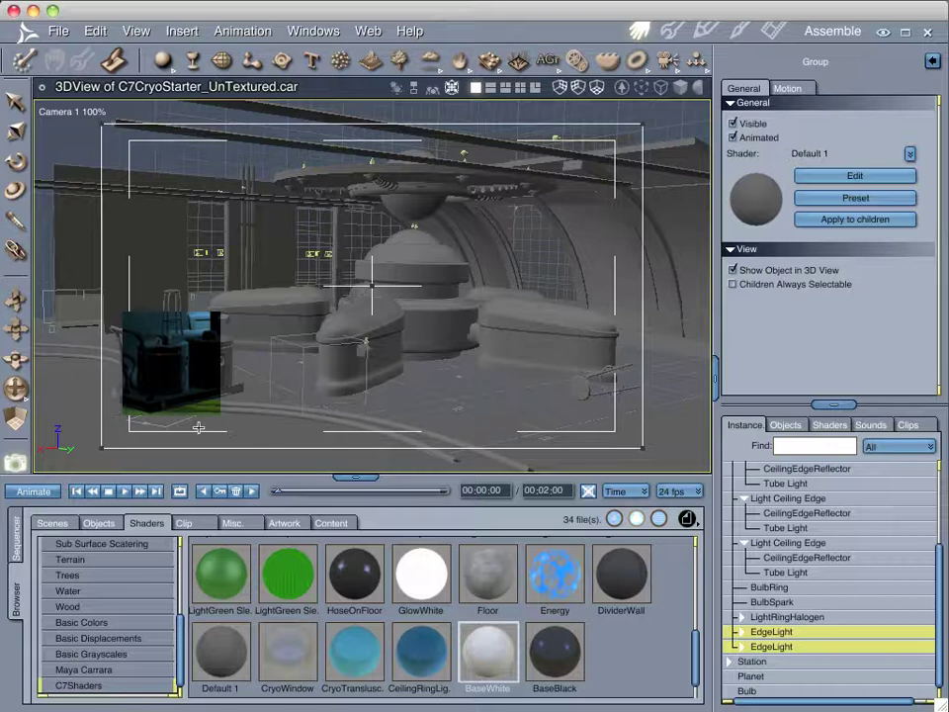
pyautogui.moveTo(248, 278); pyautogui.dragTo(149, 428)
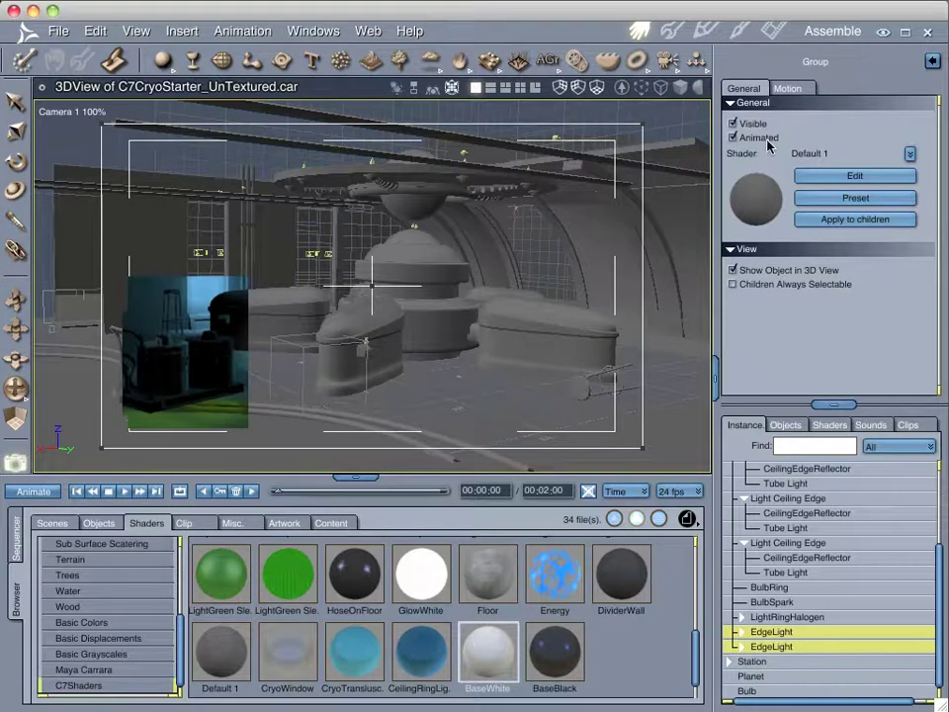
pyautogui.click(774, 31)
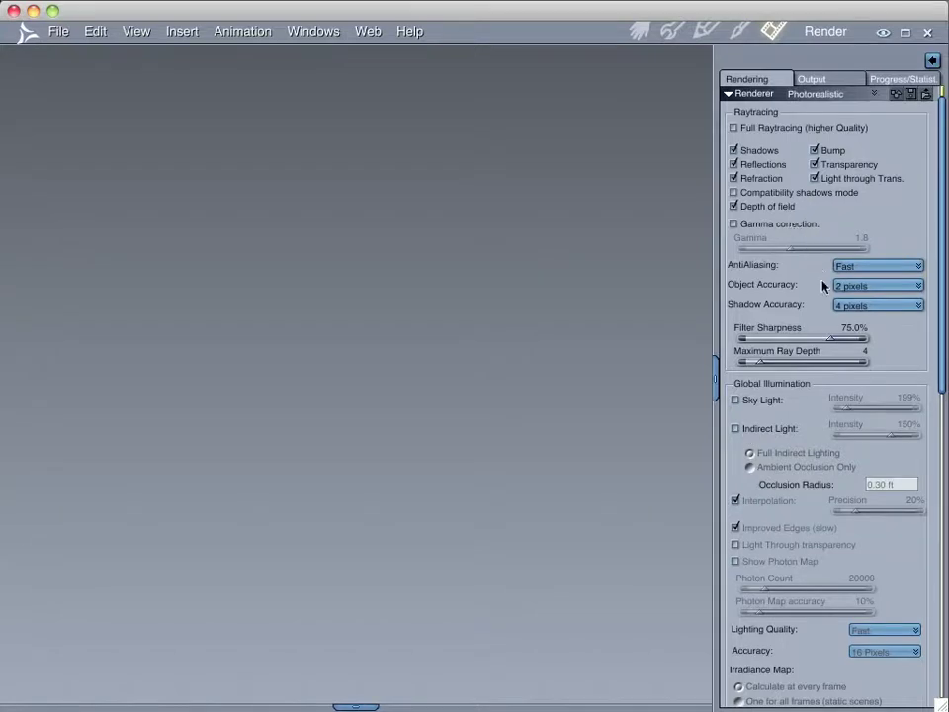
pyautogui.press('super+r')
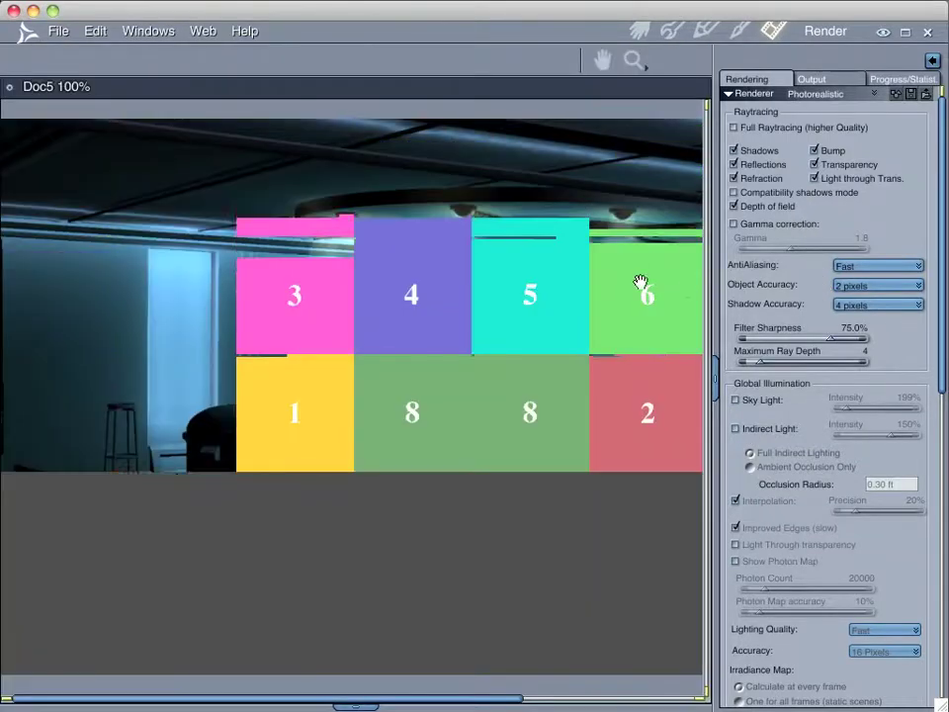